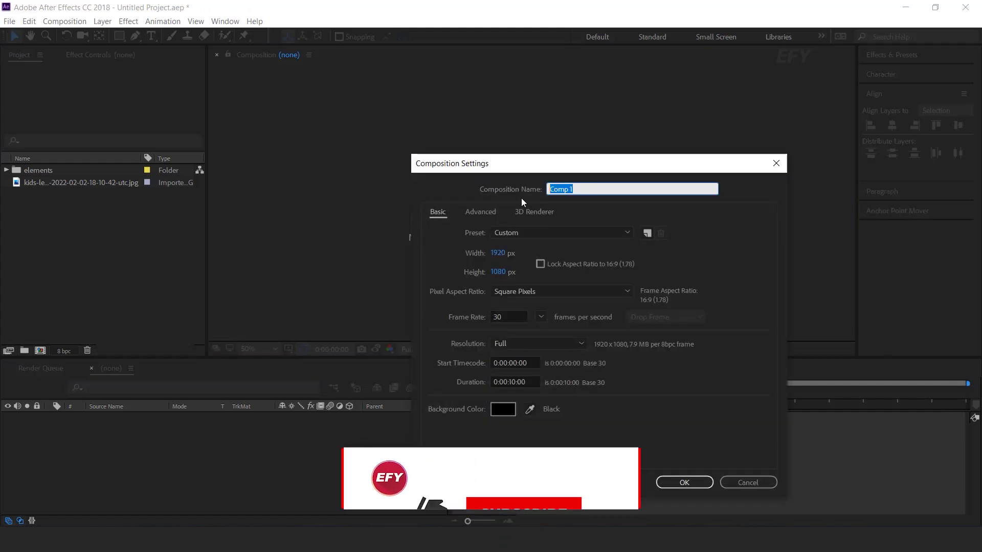
Step: Create a 1920 x 1080 composition named "main comp" and add a full-size white solid named BG to it
text(main comp)
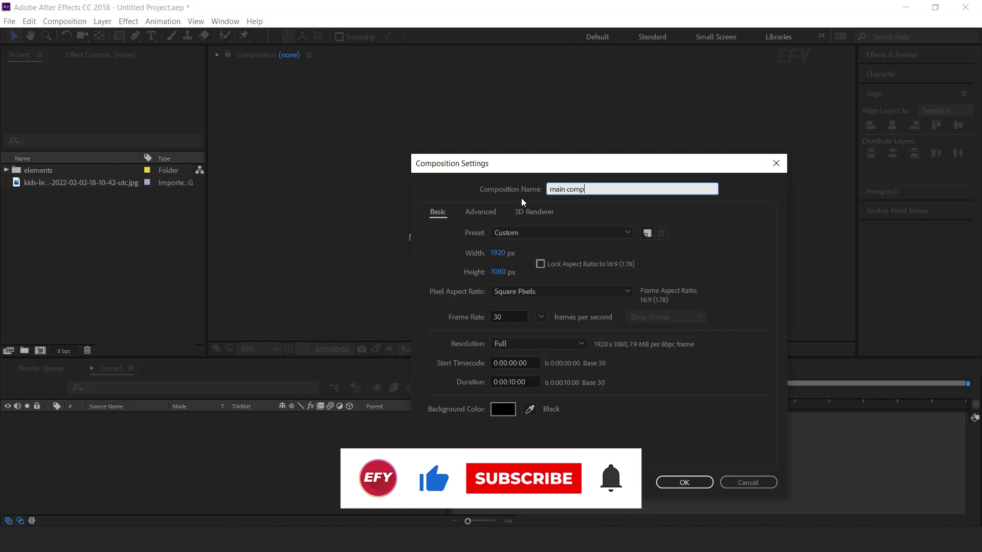
key(Return)
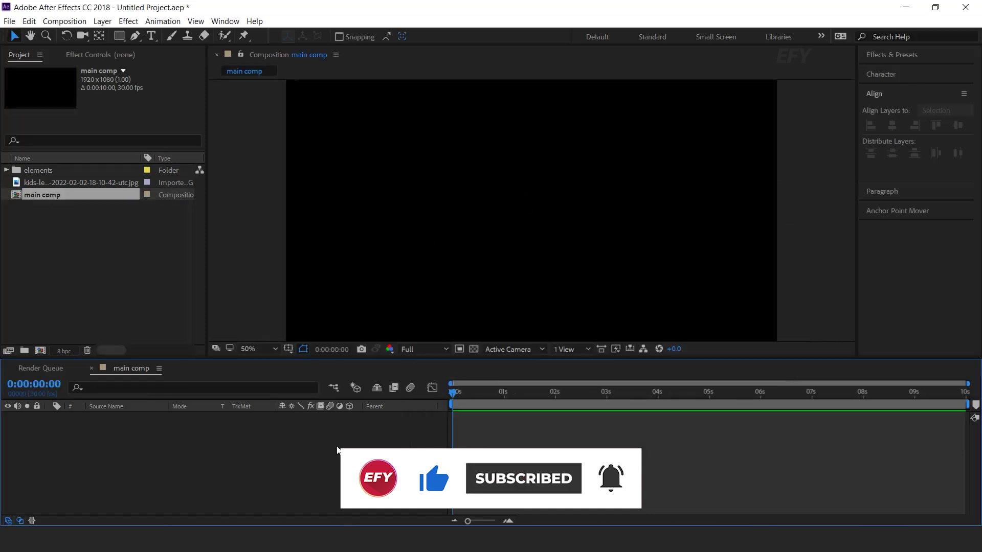
key(ctrl+y)
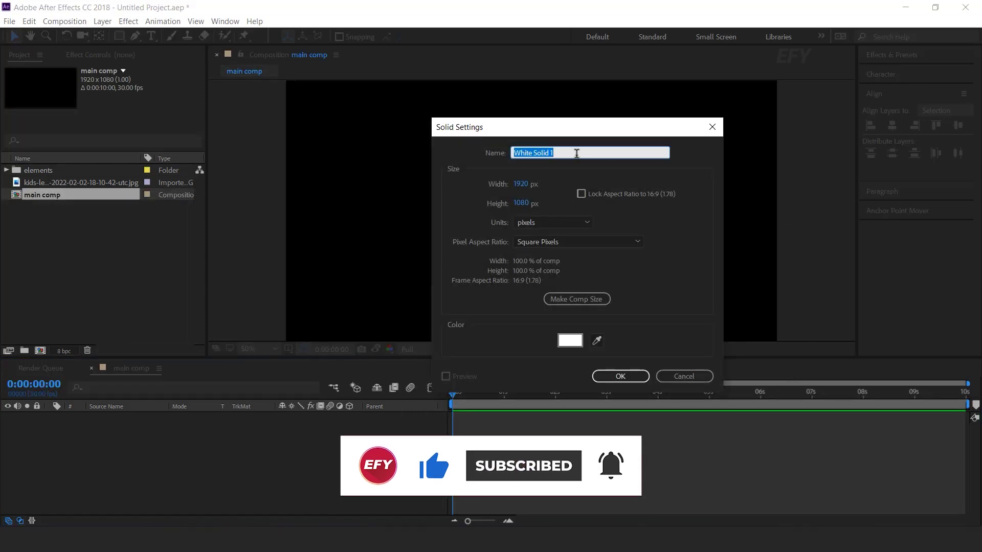
text(BG)
click(618, 377)
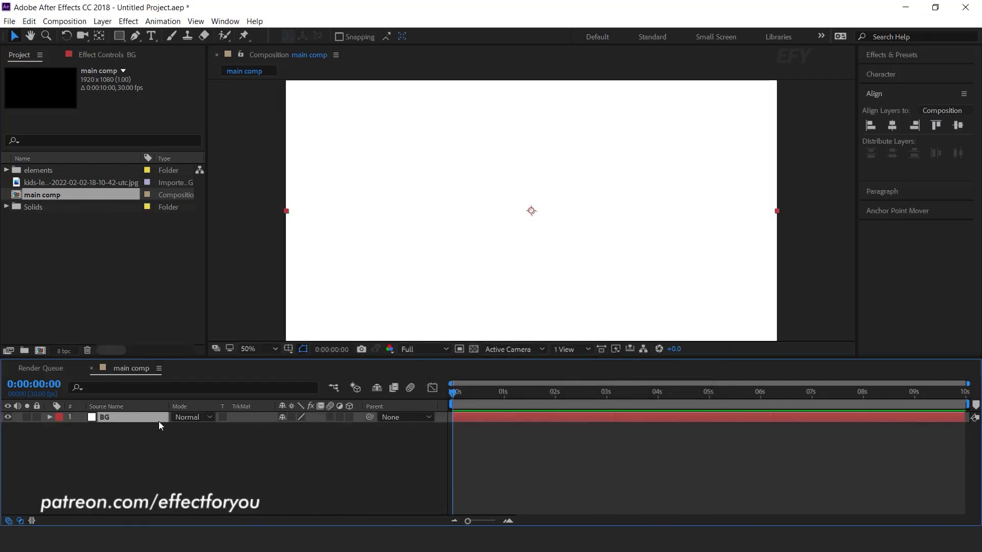
Step: Draw a very thin horizontal rectangle with blue fill 3064D1 just above the frame, extending well past both of its sides
click(262, 445)
key(q)
key(comma)
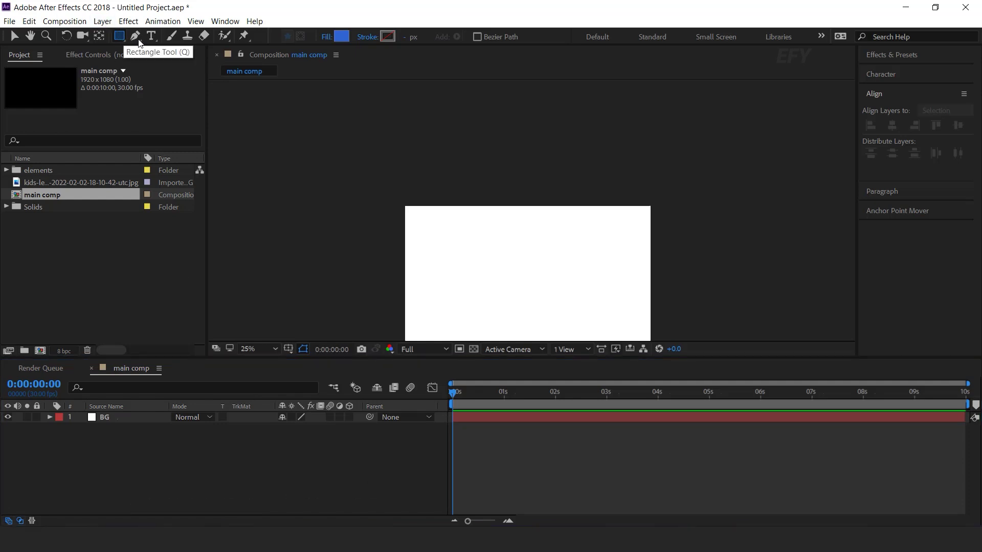
click(340, 37)
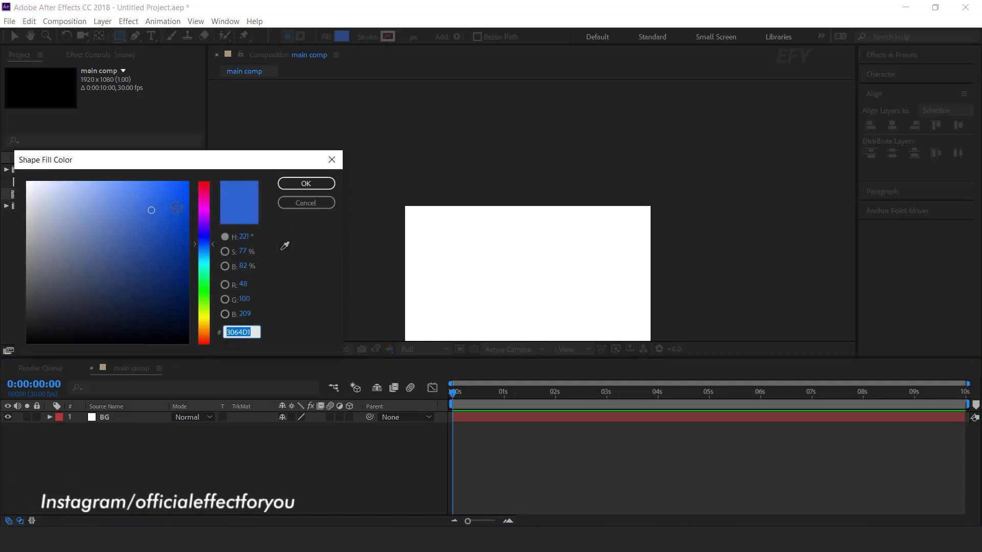
click(306, 184)
mouse_move(356, 192)
mouse_down()
mouse_move(734, 201)
mouse_move(749, 192)
mouse_up()
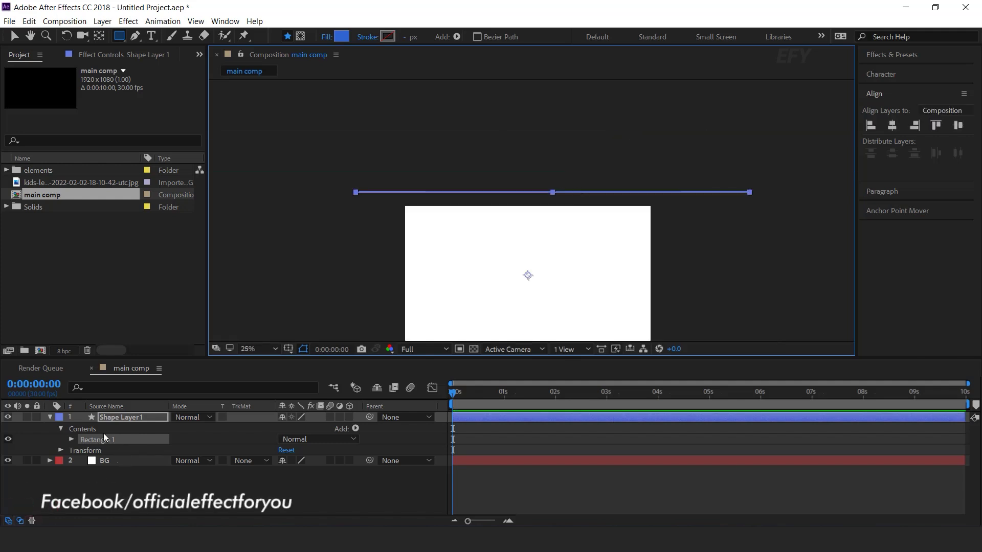
Step: Add a Repeater to the thin rectangle and set its copies to 16
click(355, 429)
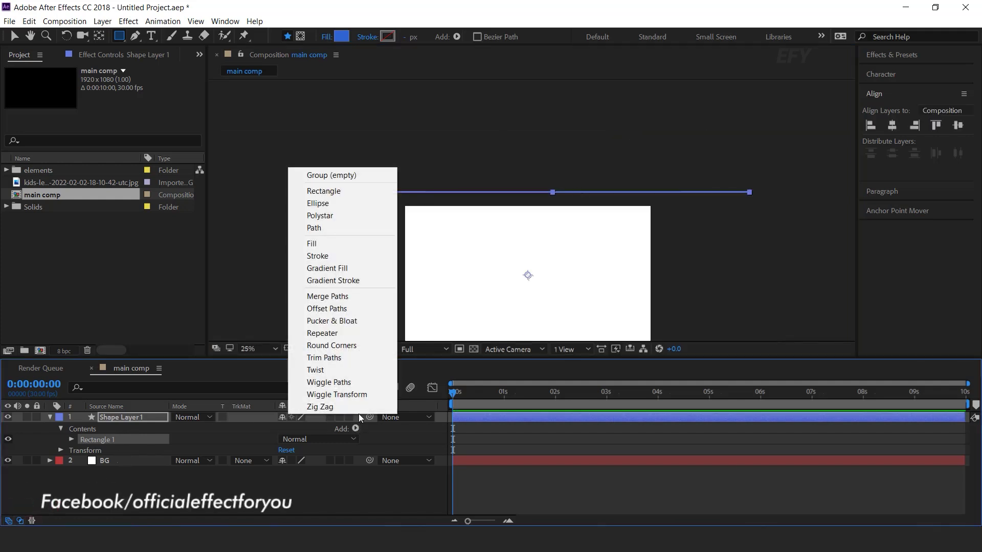
click(317, 333)
click(81, 483)
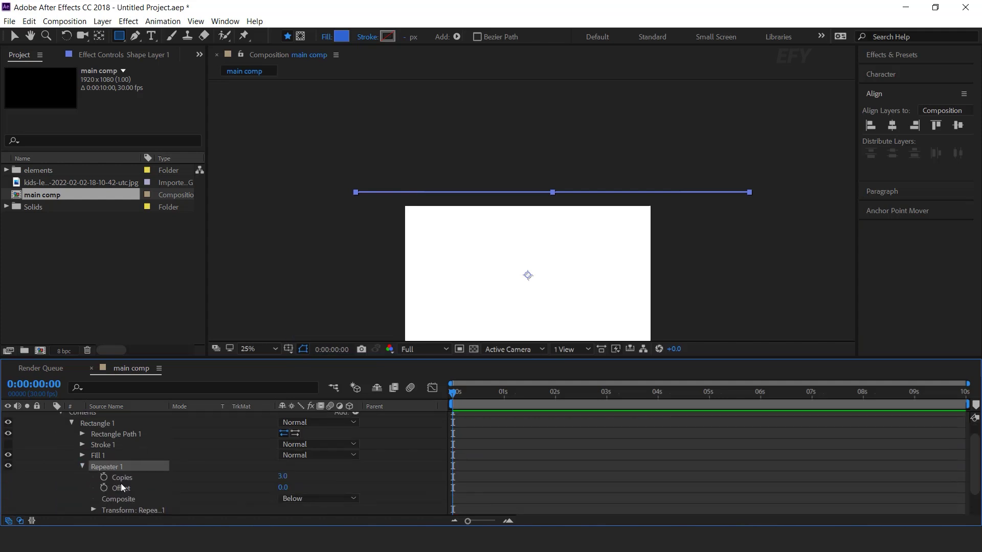
click(283, 476)
key(Return)
Step: Set the repeater's transform position to 0, 90 so the lines stack vertically down the frame
scroll(301, 481, down, 2)
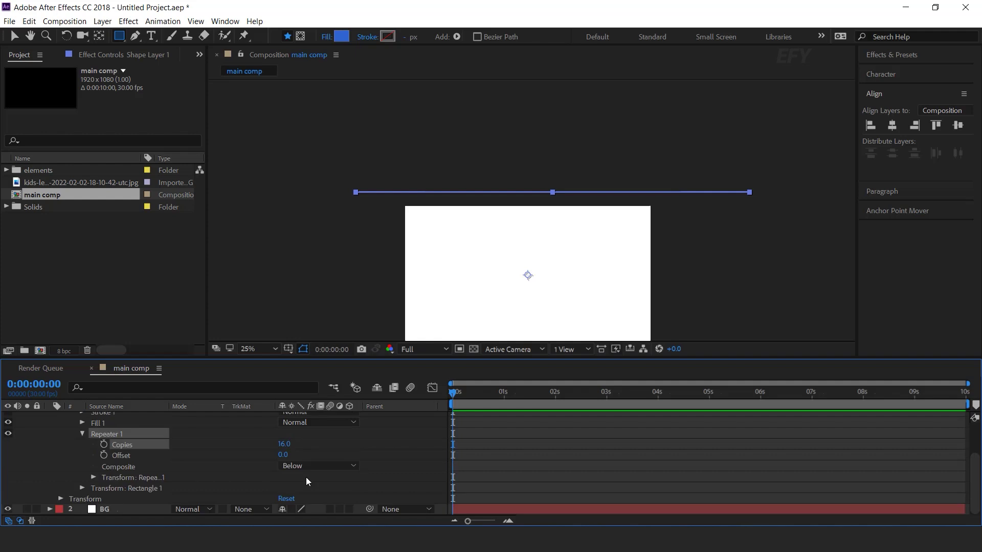
click(92, 477)
click(149, 467)
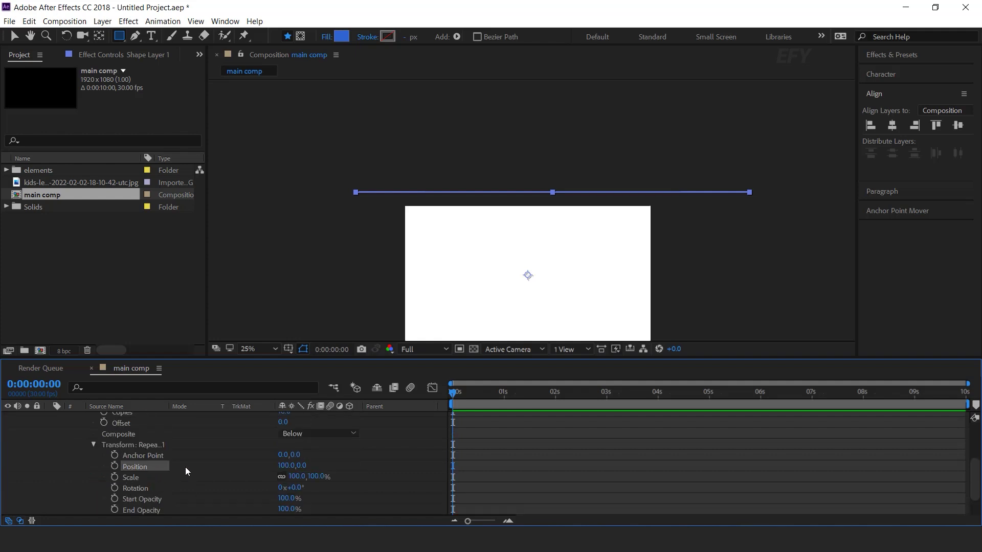
click(287, 466)
click(295, 466)
text(90)
key(Return)
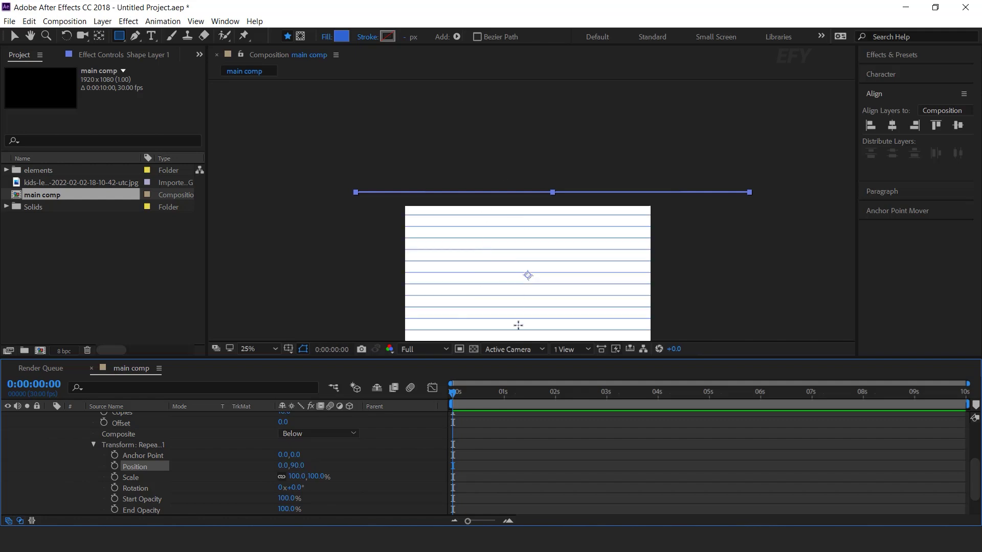
Step: Duplicate the repeater inside the rectangle group of the shape layer
scroll(150, 492, up, 3)
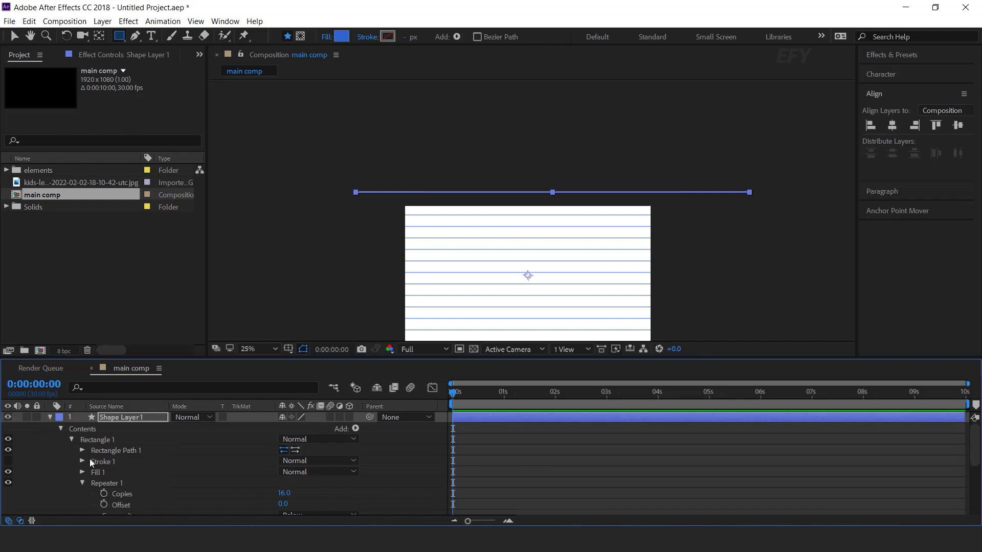
click(82, 483)
click(119, 484)
key(ctrl+d)
Step: Set the second repeater's transform rotation to 90° to turn the lines into a grid
click(84, 478)
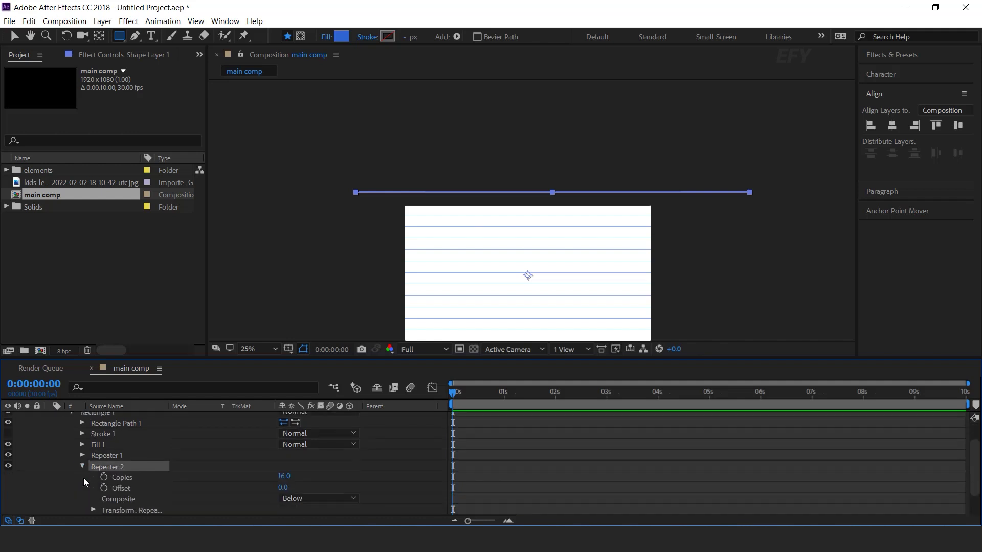
scroll(91, 480, down, 2)
click(94, 477)
scroll(94, 476, down, 3)
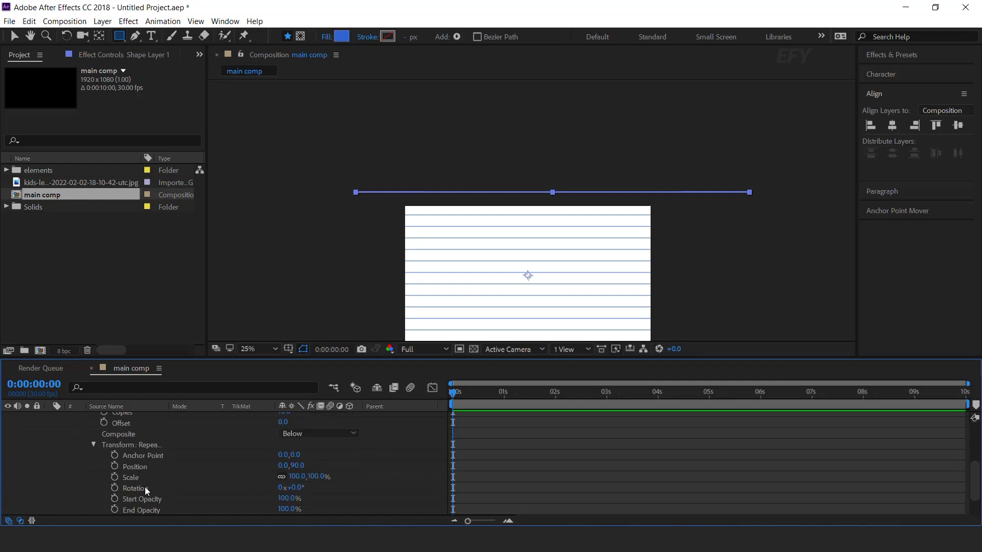
click(297, 487)
text(90)
key(Return)
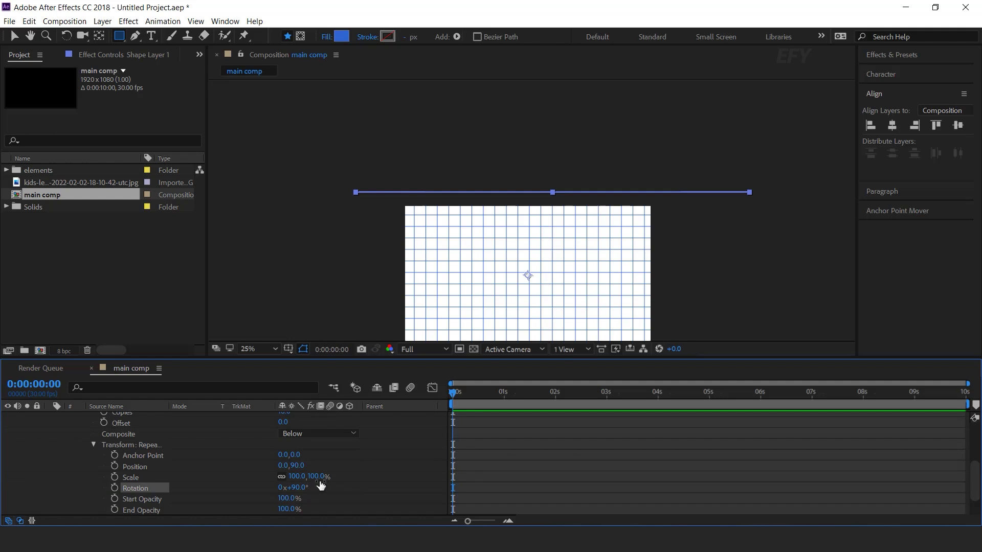
click(486, 458)
Step: Apply the expression posterizeTime(5);wiggle(3,10); to the grid shape layer's Position and preview the motion
key(v)
key(space)
drag(529, 308, 528, 280)
scroll(92, 473, up, 3)
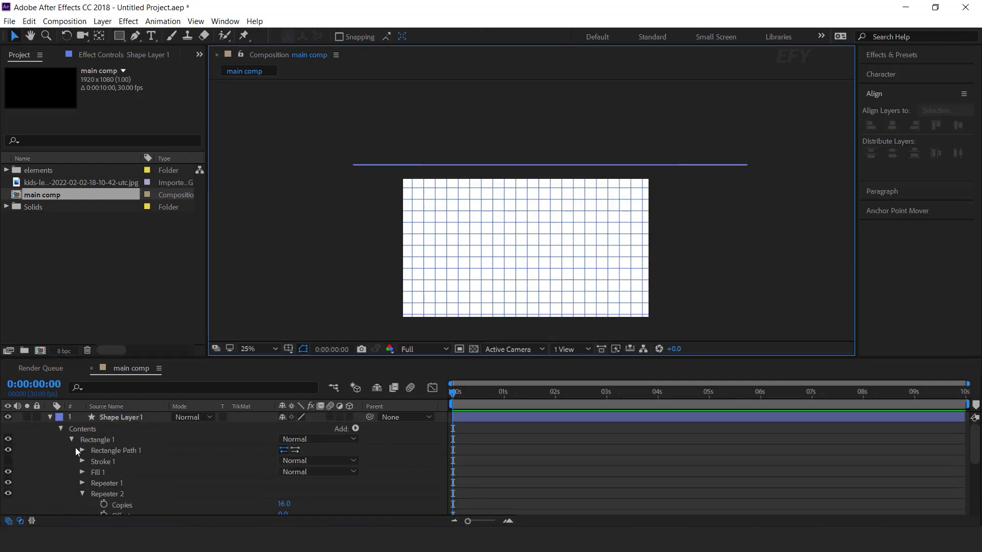
click(50, 418)
click(122, 418)
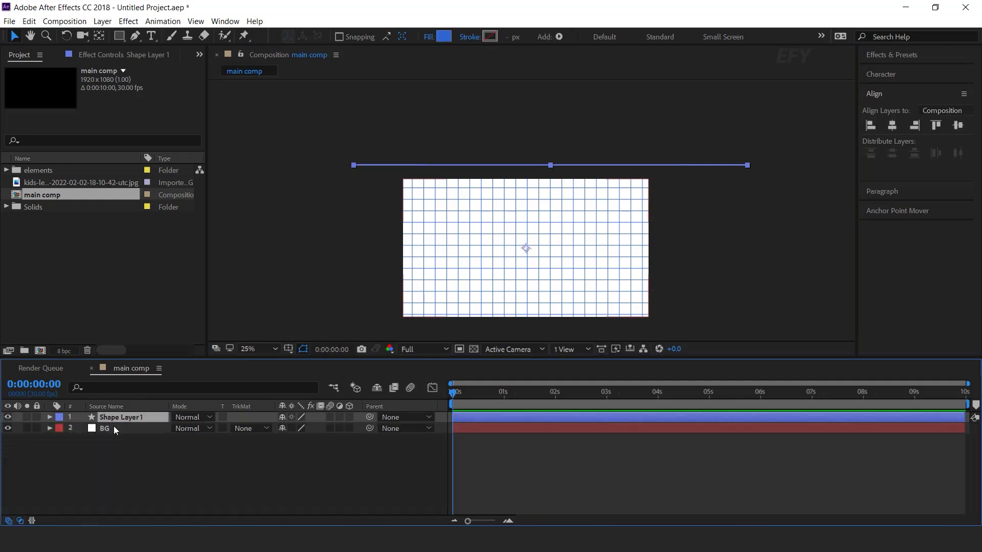
key(p)
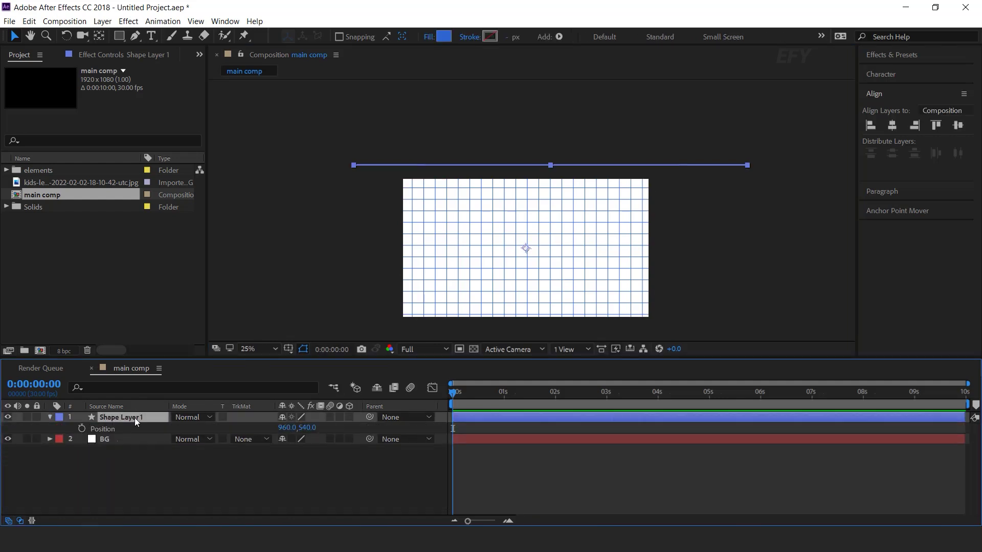
alt+click(81, 429)
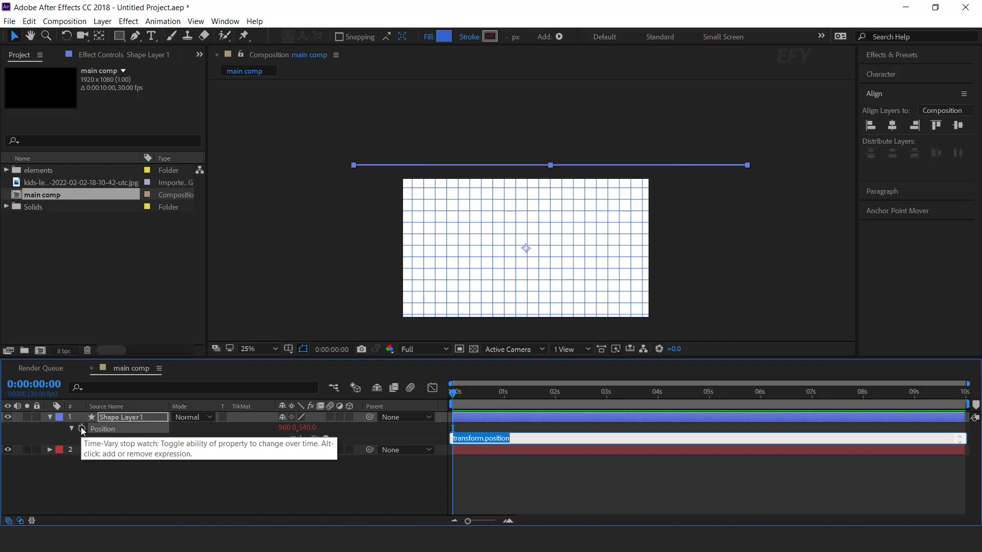
text(posterizeTime)
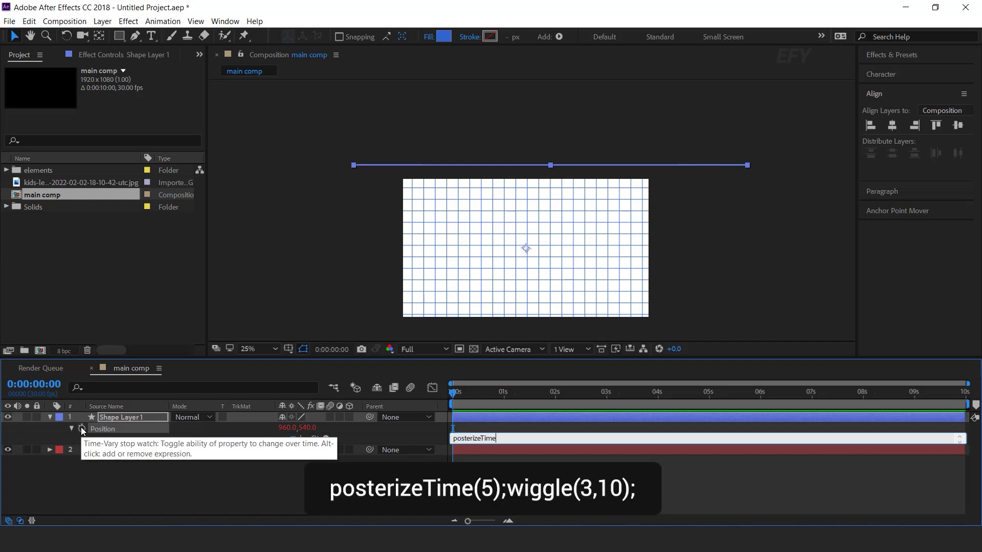
text(wiggle(3,10);)
click(491, 484)
key(space)
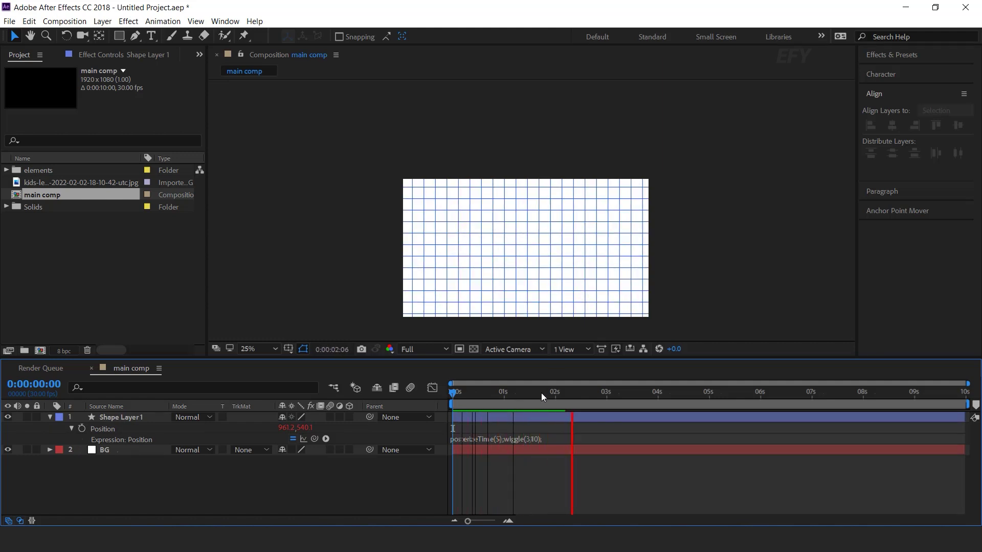
drag(592, 392, 503, 392)
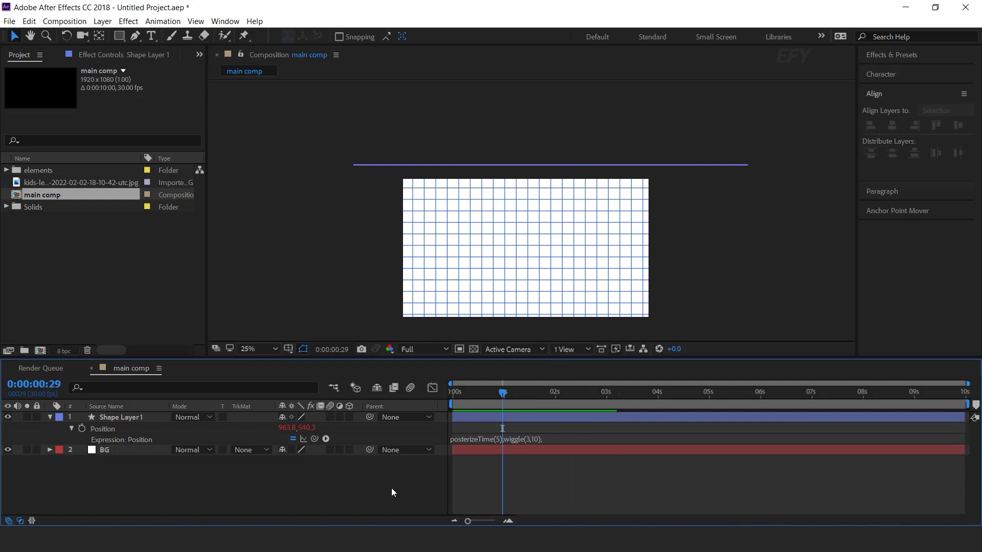
Step: Set the grid shape layer's opacity to 50%
click(50, 417)
click(121, 417)
key(t)
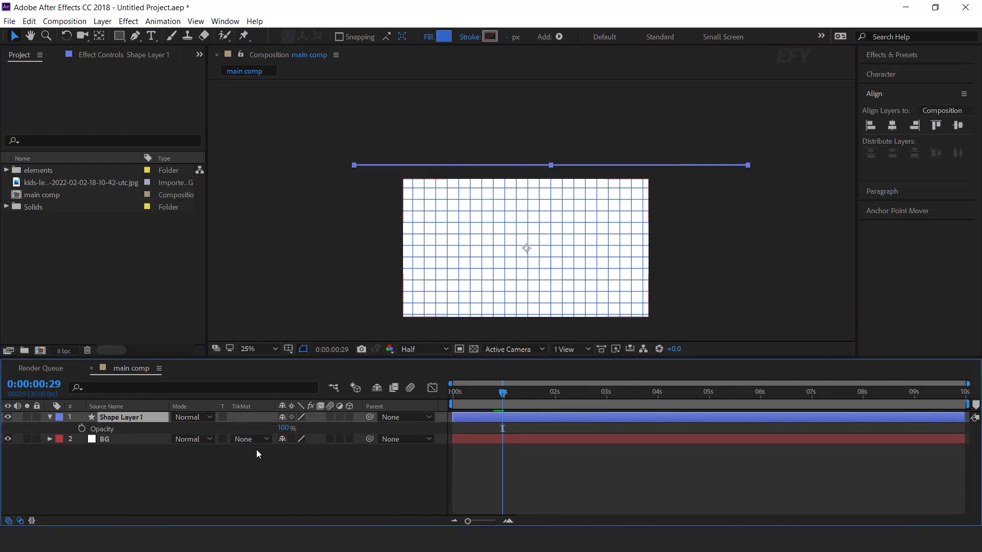
click(284, 429)
text(50)
click(379, 455)
key(u)
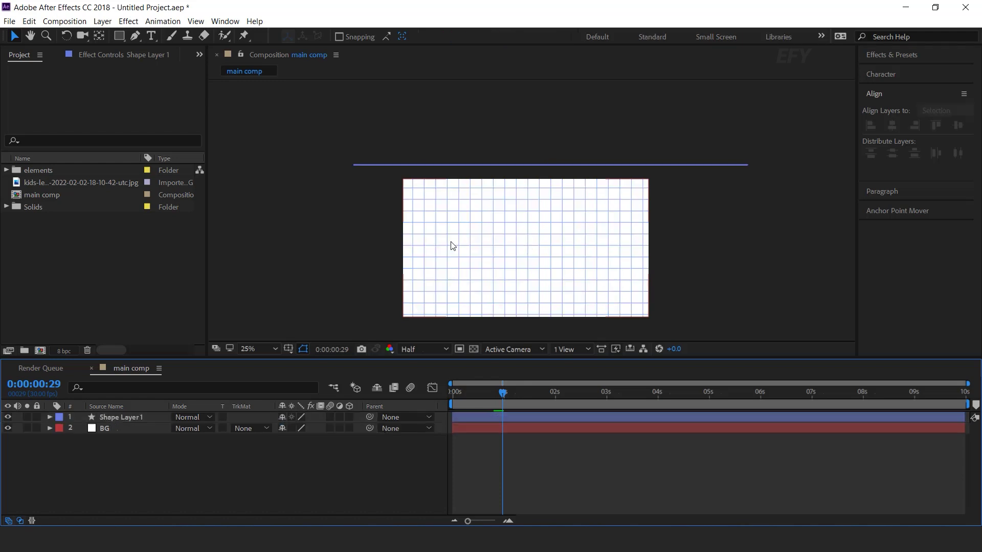
Step: Create a new 1920 x 1080 composition named "placeholder 1"
click(40, 350)
click(40, 351)
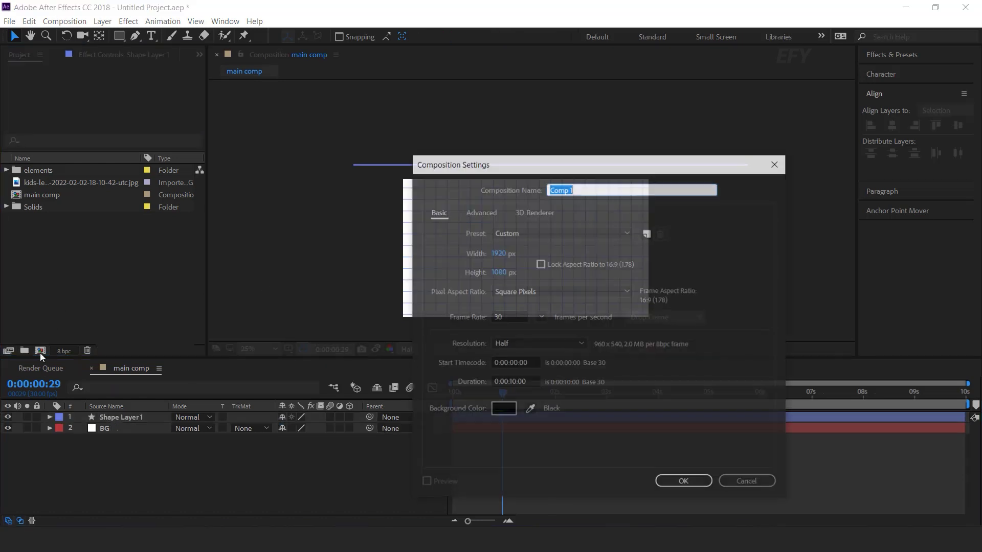
text(placeholder )
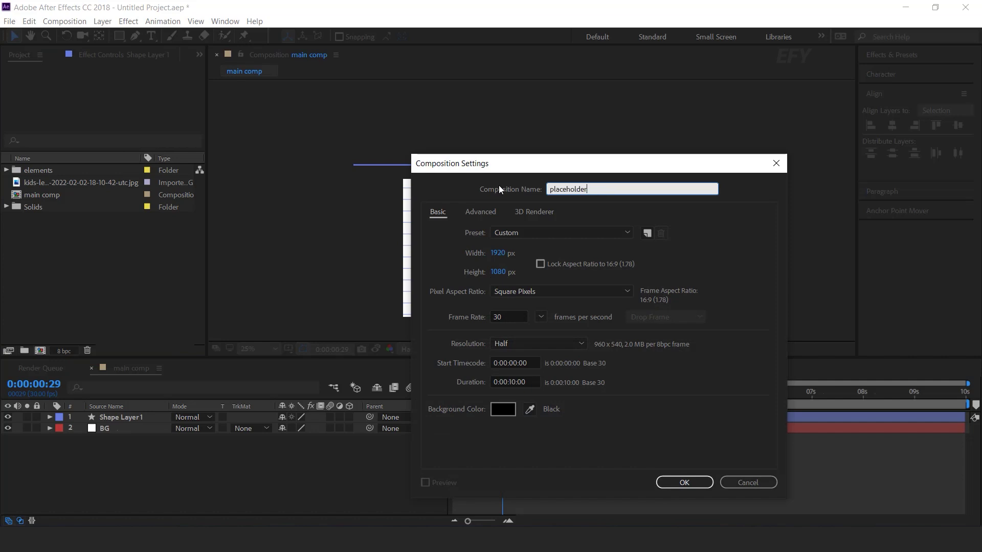
text(1)
key(Return)
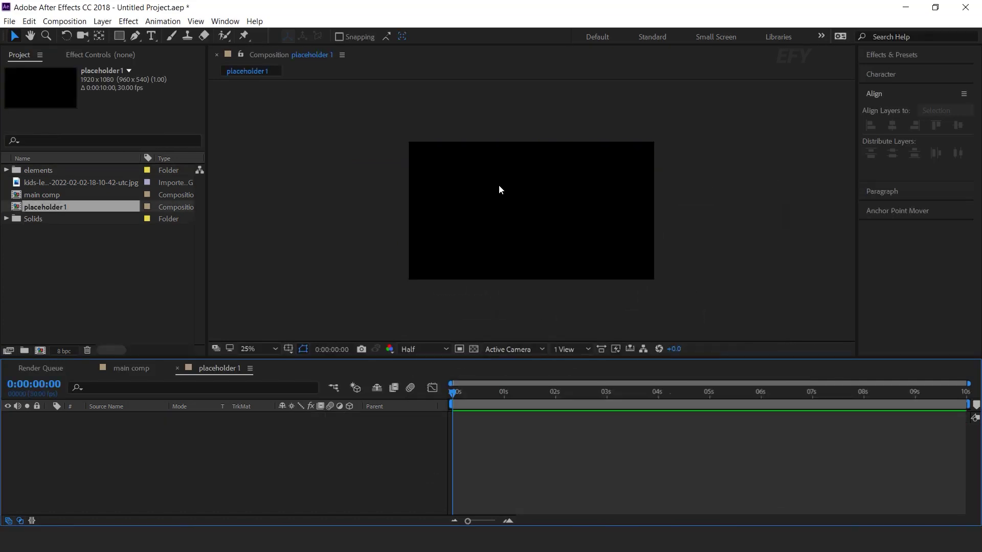
Step: Add the kids learning photo to placeholder 1 and scale it to about 27.7% so it fills the frame
click(146, 262)
drag(84, 183, 177, 440)
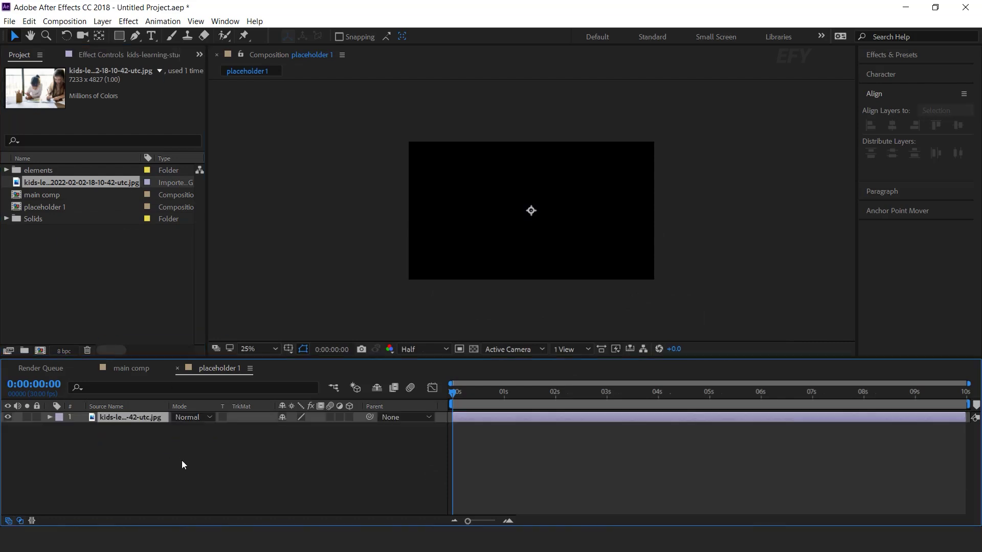
key(s)
mouse_move(321, 434)
mouse_down()
mouse_move(289, 432)
mouse_move(335, 431)
mouse_up()
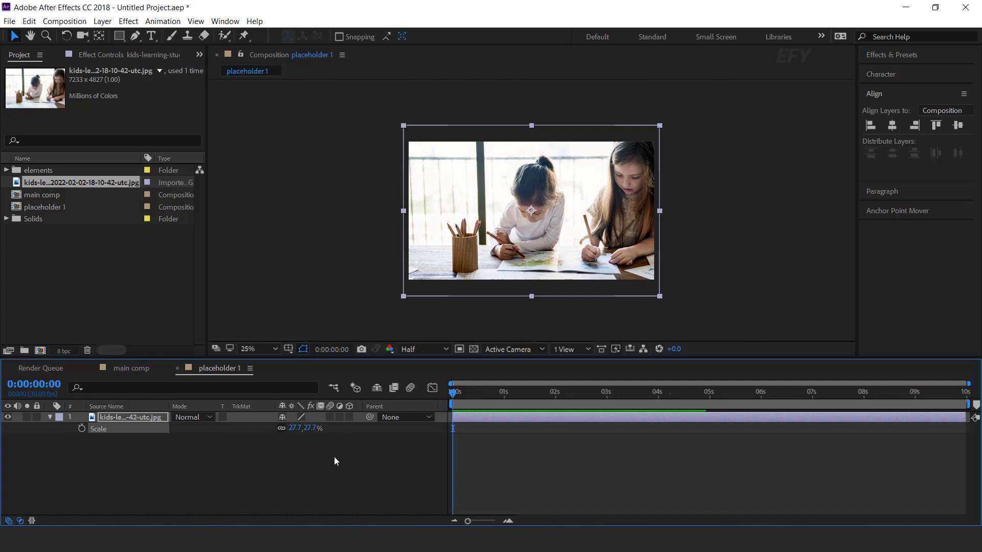
click(333, 456)
click(50, 417)
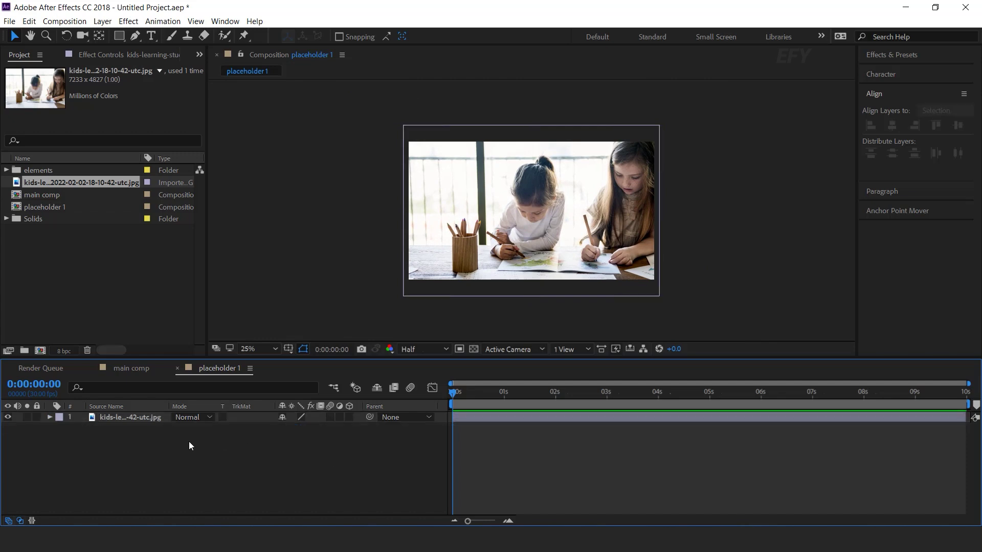
Step: Close the placeholder 1 timeline and create a new 1920 x 1080 composition named "shape mask"
click(179, 368)
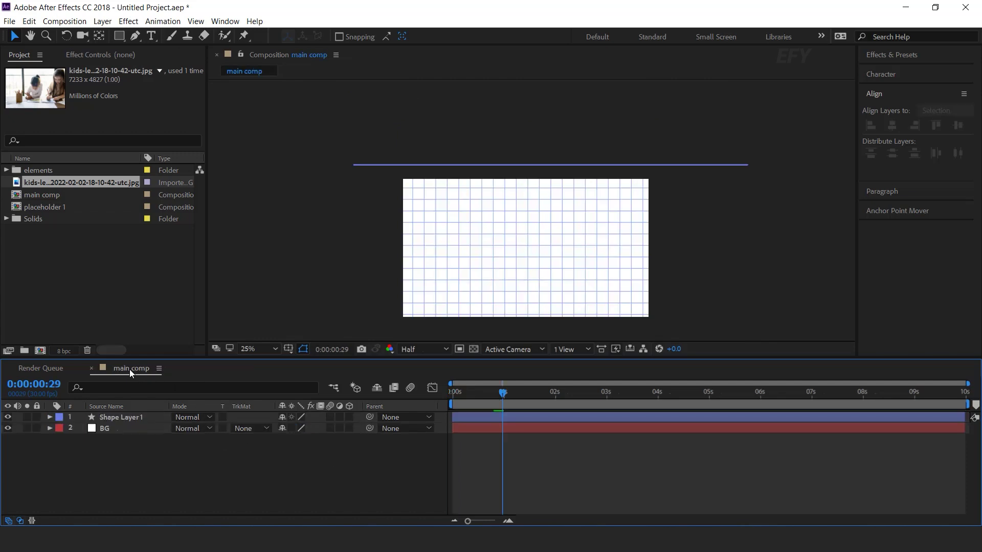
click(115, 303)
click(41, 351)
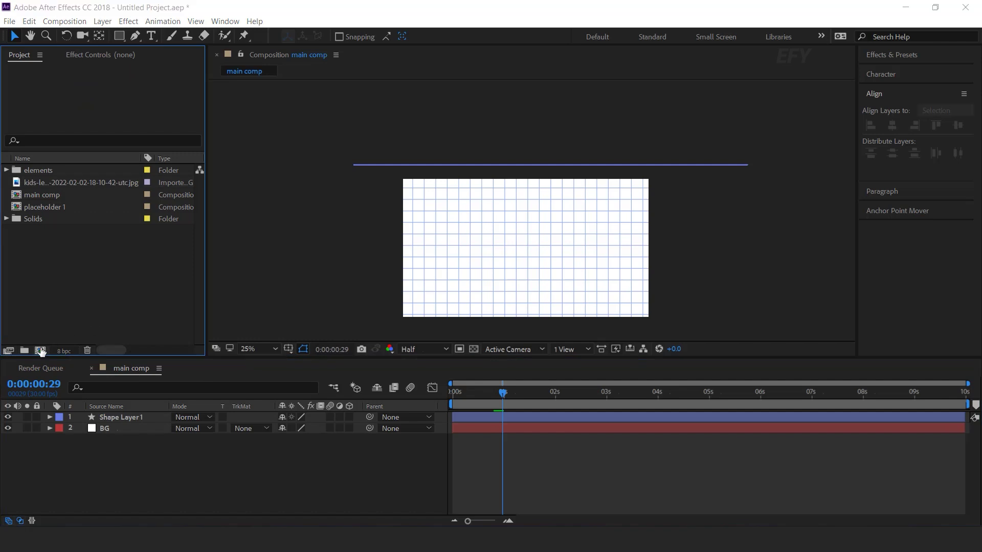
text(shape mask)
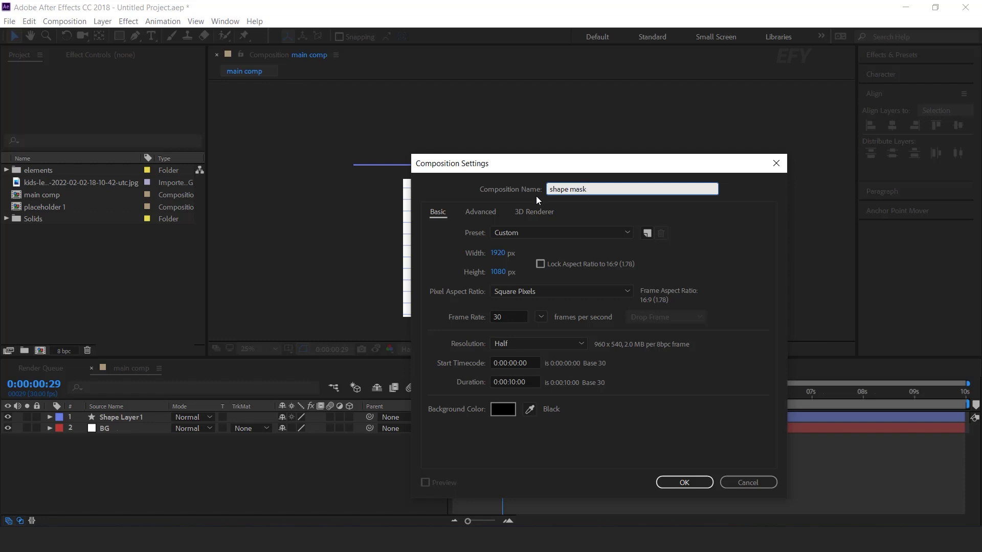
key(Return)
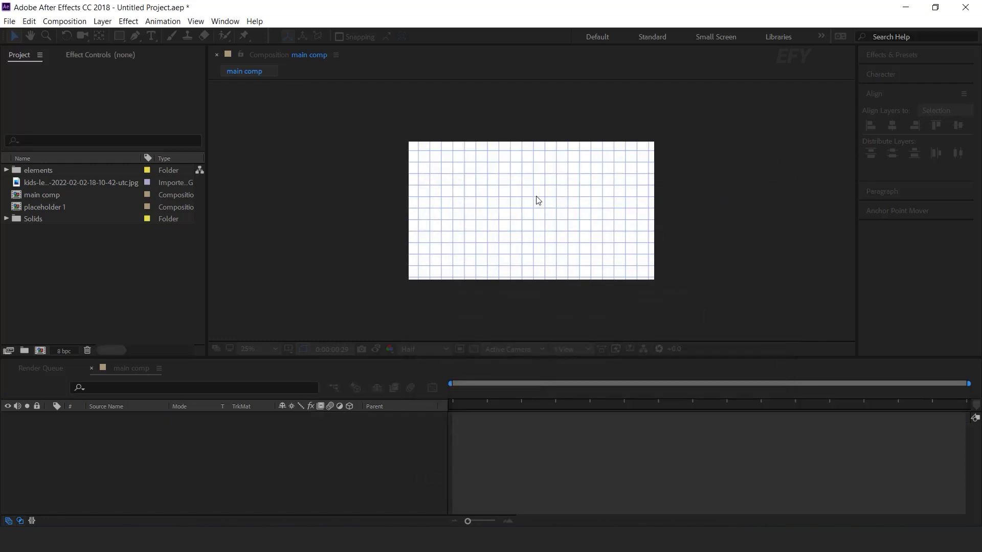
Step: Draw four overlapping blue circles with the Ellipse tool on one shape layer in the shape mask composition
drag(121, 38, 185, 64)
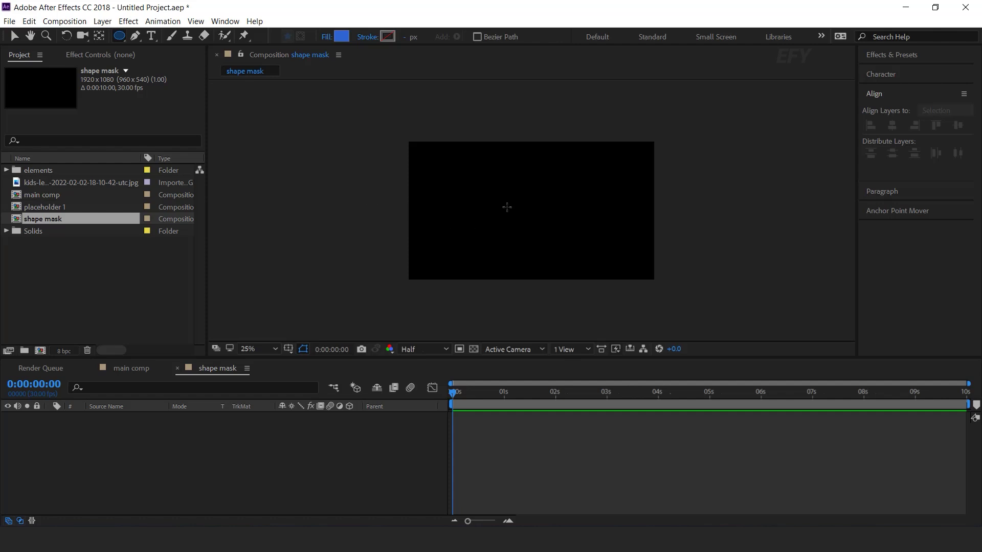
key(period)
drag(369, 183, 474, 288)
drag(421, 160, 537, 276)
mouse_move(489, 184)
mouse_down()
mouse_move(619, 274)
mouse_move(613, 310)
mouse_move(608, 304)
mouse_up()
mouse_move(399, 226)
mouse_down()
mouse_move(395, 192)
mouse_move(548, 342)
mouse_move(493, 305)
mouse_up()
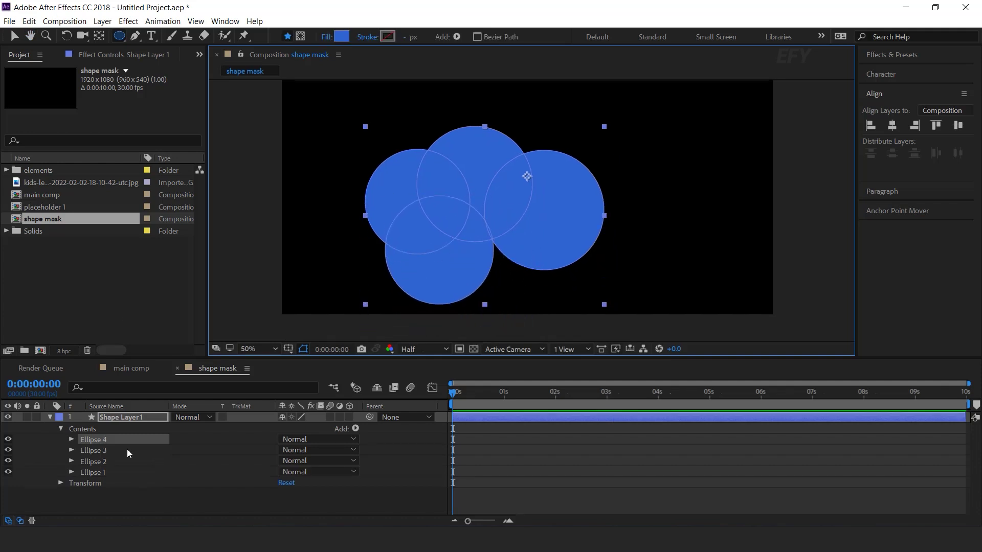
Step: Rearrange the four circles into a cross-like cluster with one above, one below and one on each side
key(v)
click(575, 222)
drag(529, 240, 636, 229)
drag(467, 206, 519, 184)
drag(404, 222, 442, 218)
drag(457, 298, 543, 303)
mouse_move(630, 218)
mouse_down()
mouse_move(604, 239)
mouse_move(621, 231)
mouse_up()
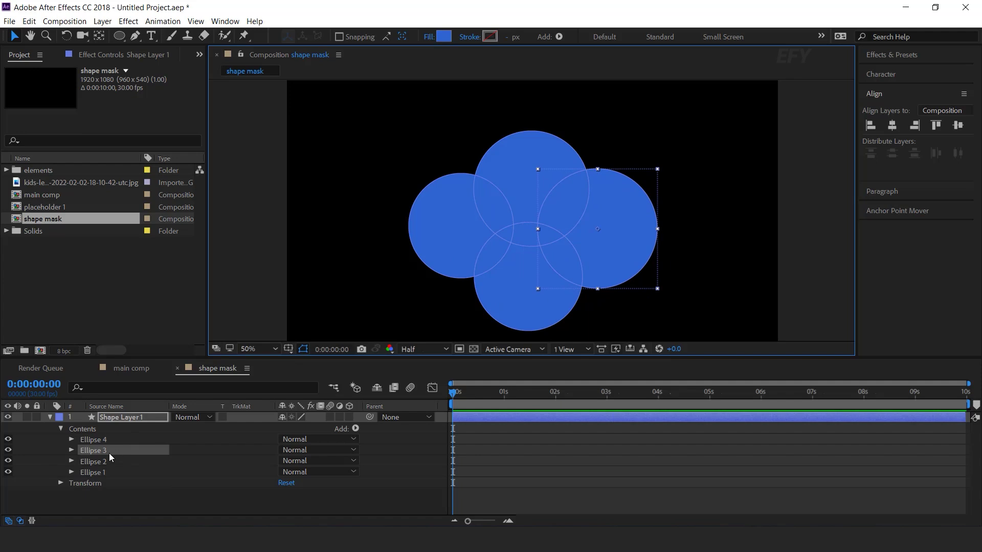
Step: Add a smaller fifth circle at the cluster's upper right and shift the upper, left and lower circles to the left
click(120, 36)
drag(558, 148, 645, 236)
key(v)
drag(545, 173, 518, 175)
drag(595, 197, 581, 174)
drag(456, 247, 435, 245)
drag(531, 305, 502, 287)
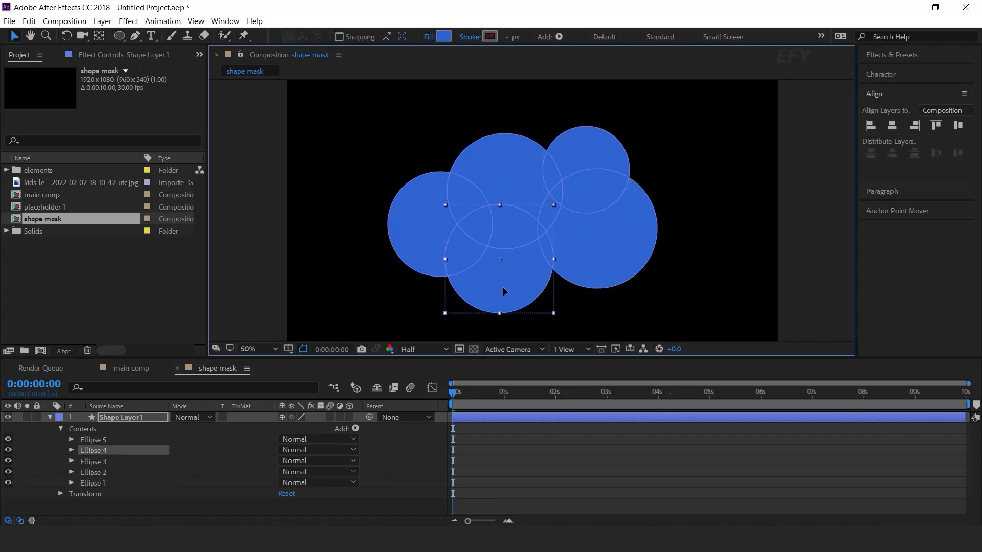
Step: Fine-tune the positions of the five circles so they overlap into one compact cloud shape
drag(621, 240, 587, 248)
drag(616, 175, 636, 199)
drag(525, 175, 537, 169)
drag(583, 256, 592, 259)
drag(480, 299, 475, 297)
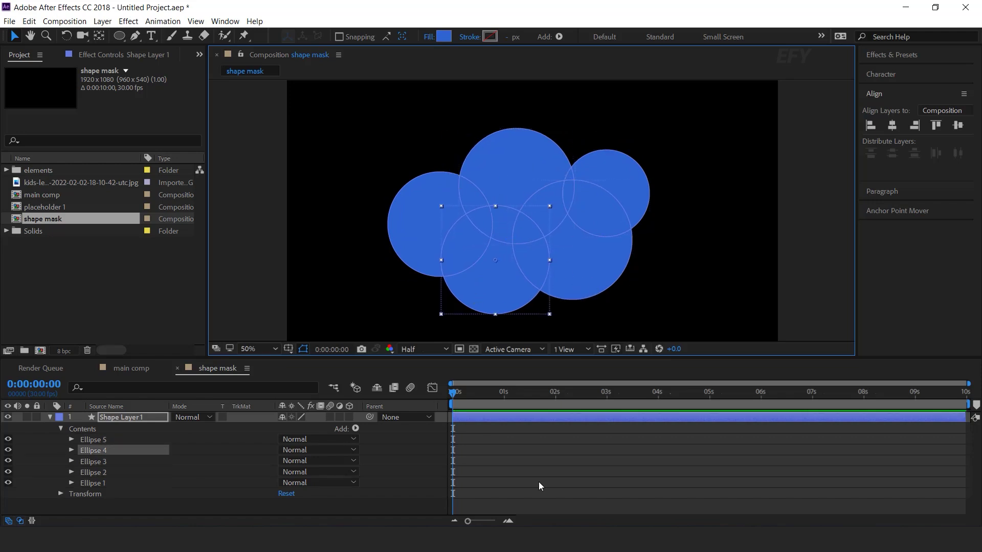
click(539, 484)
click(826, 265)
click(569, 214)
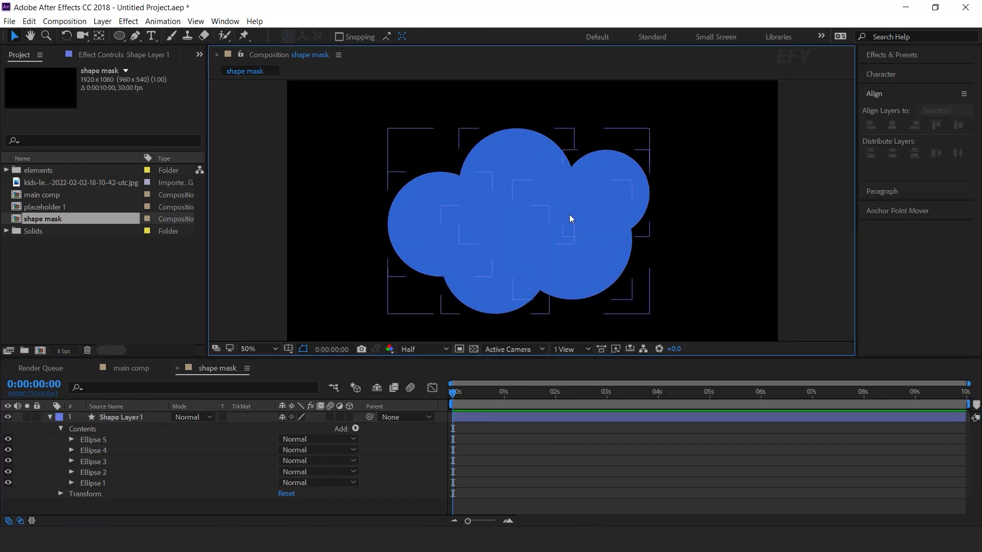
click(105, 313)
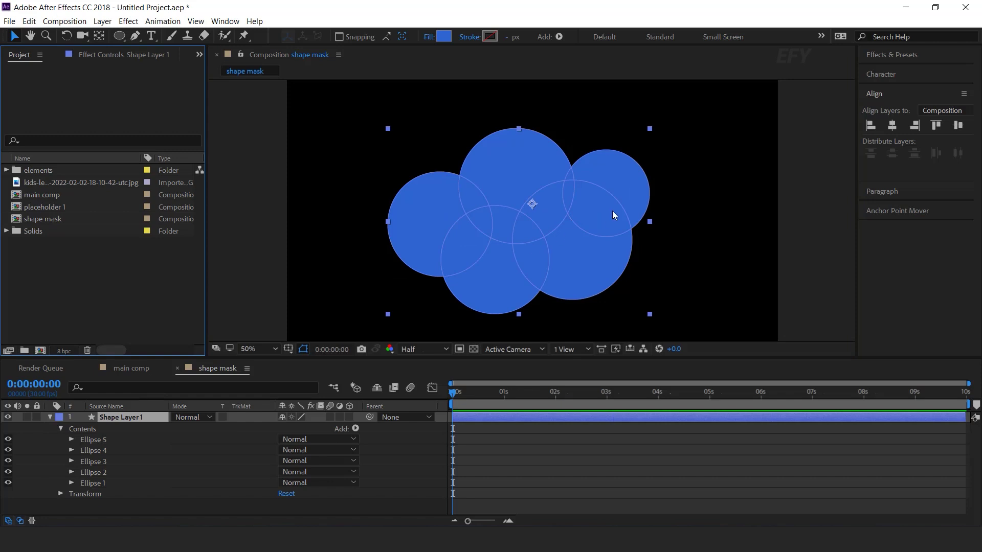
scroll(598, 216, down, 2)
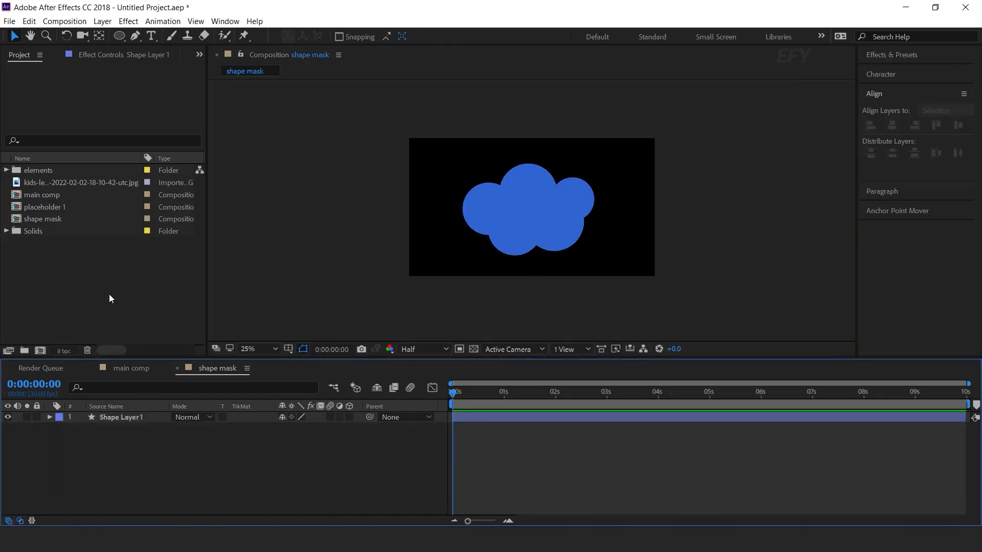
Step: Close the shape mask timeline and create a new 1920 x 1080 composition named "media 1"
click(177, 368)
click(41, 351)
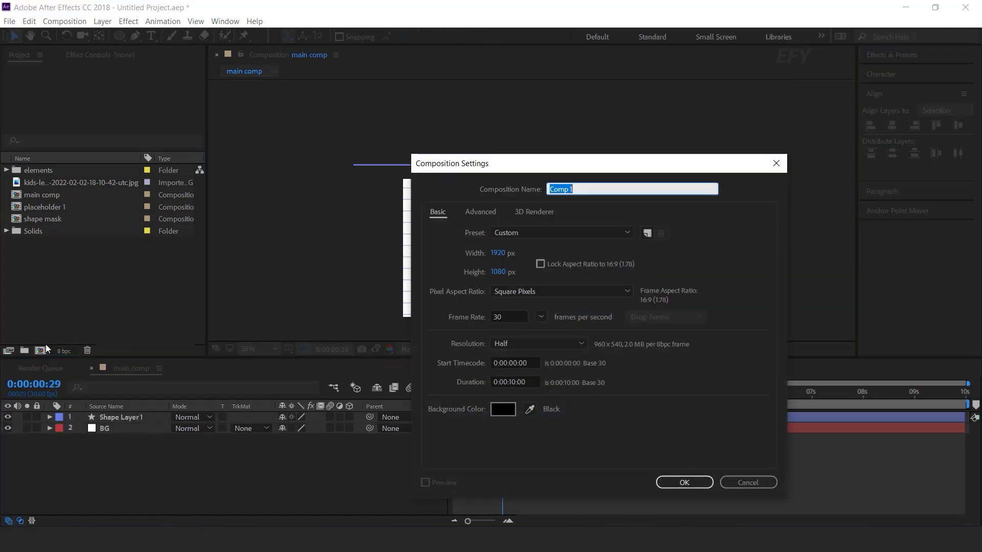
text(m)
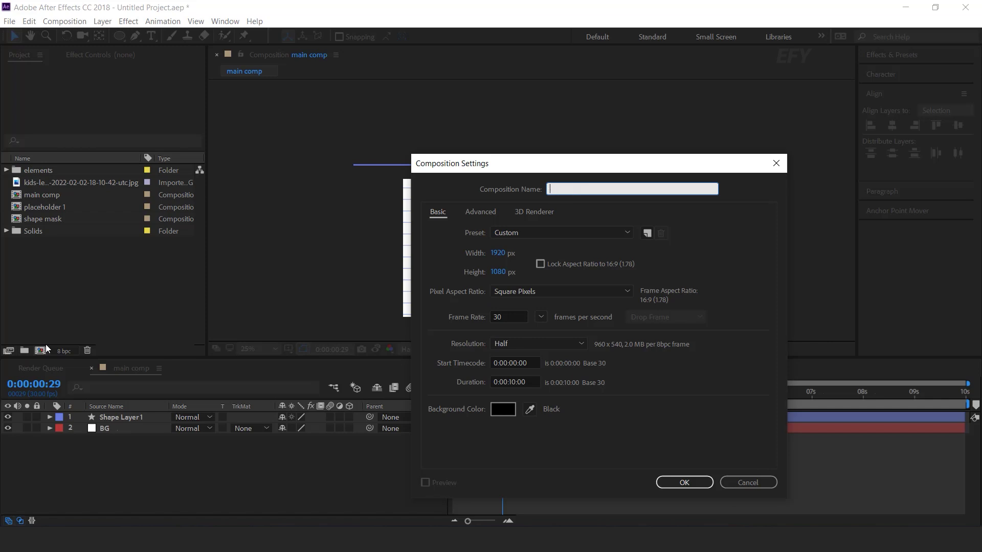
key(Return)
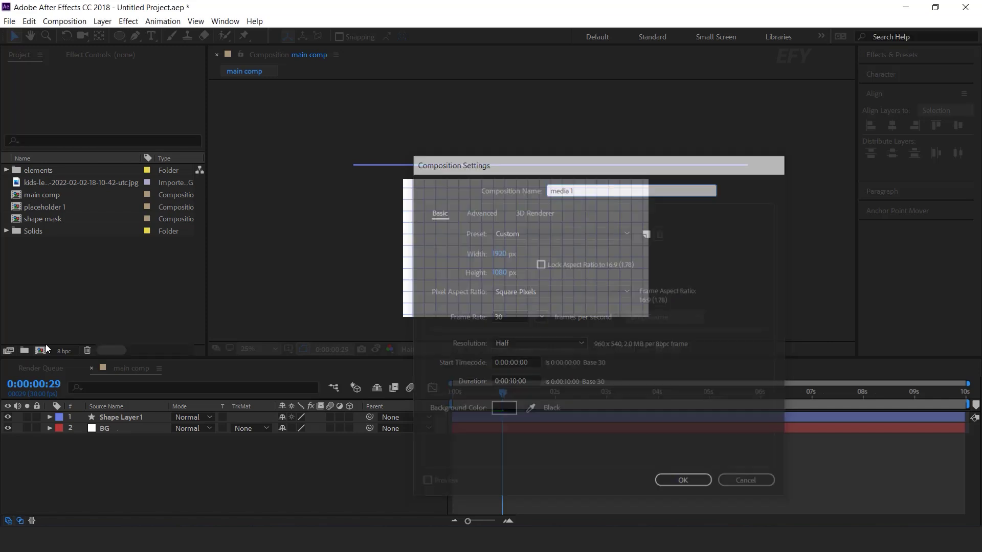
click(125, 288)
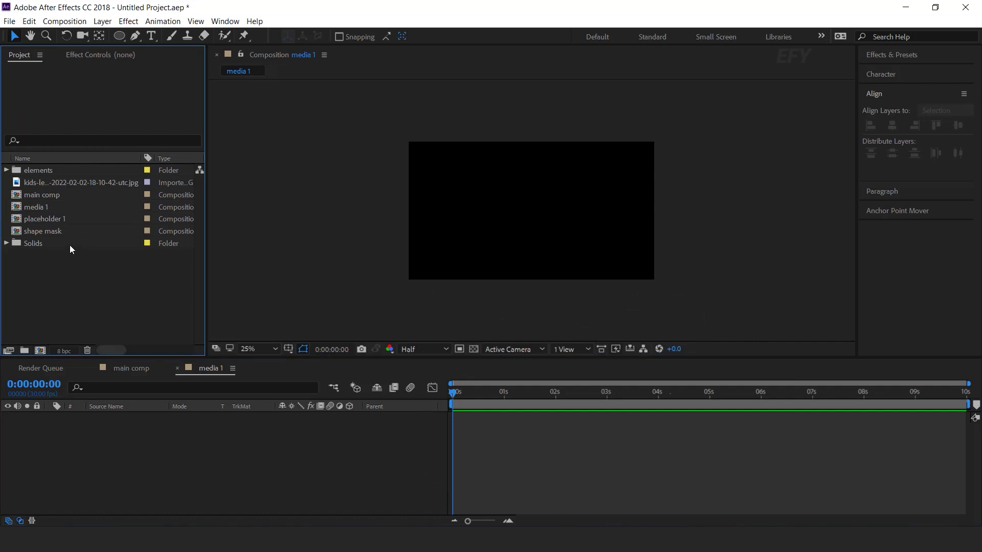
Step: Add the shape mask composition to media 1 and place placeholder 1 beneath it
click(36, 231)
drag(41, 231, 162, 431)
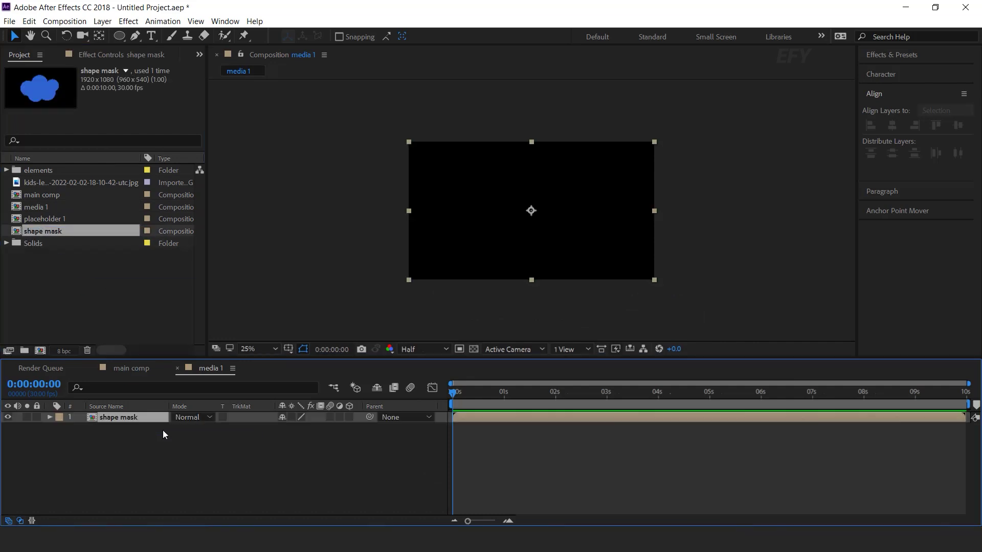
click(53, 218)
drag(56, 219, 131, 444)
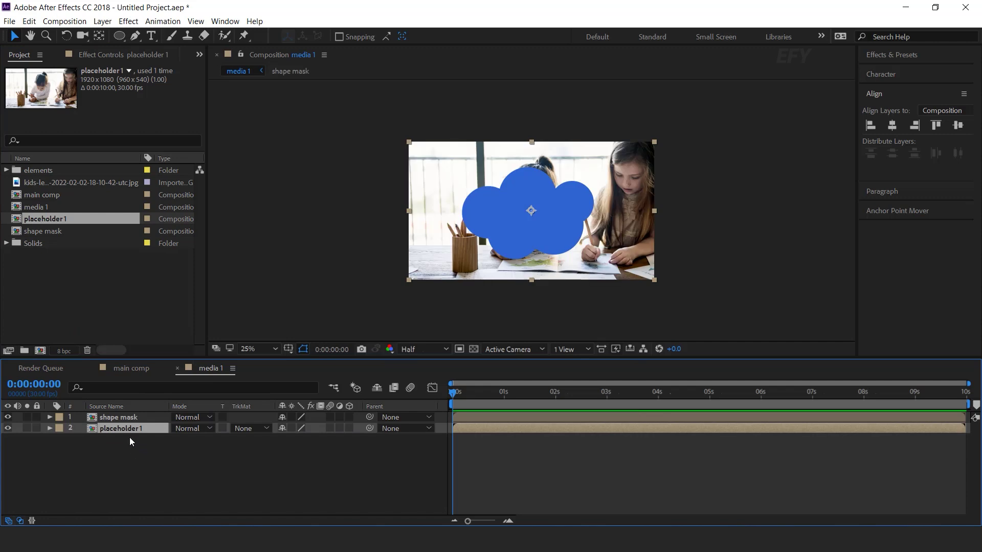
Step: Set the placeholder 1 layer's track matte to Alpha Matte "shape mask"
click(253, 428)
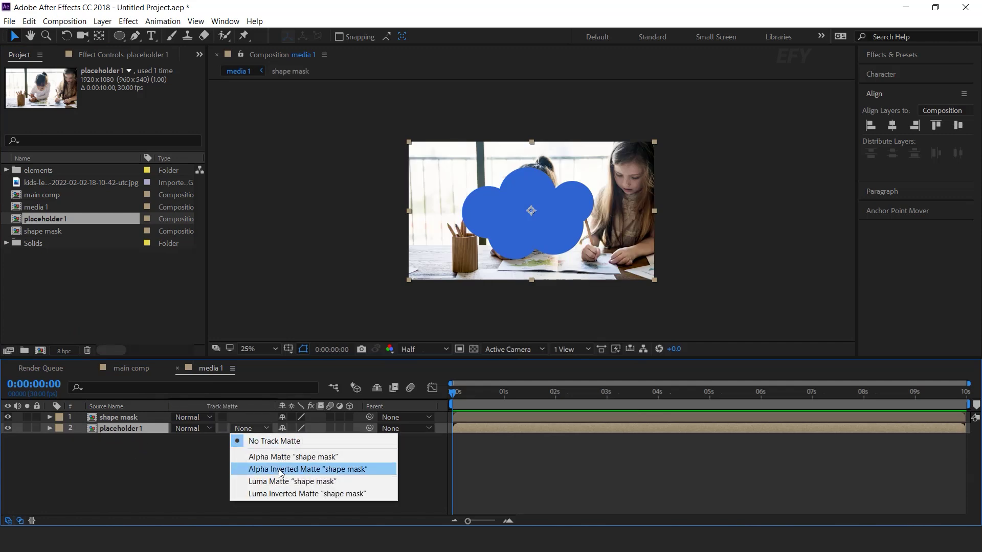
click(280, 456)
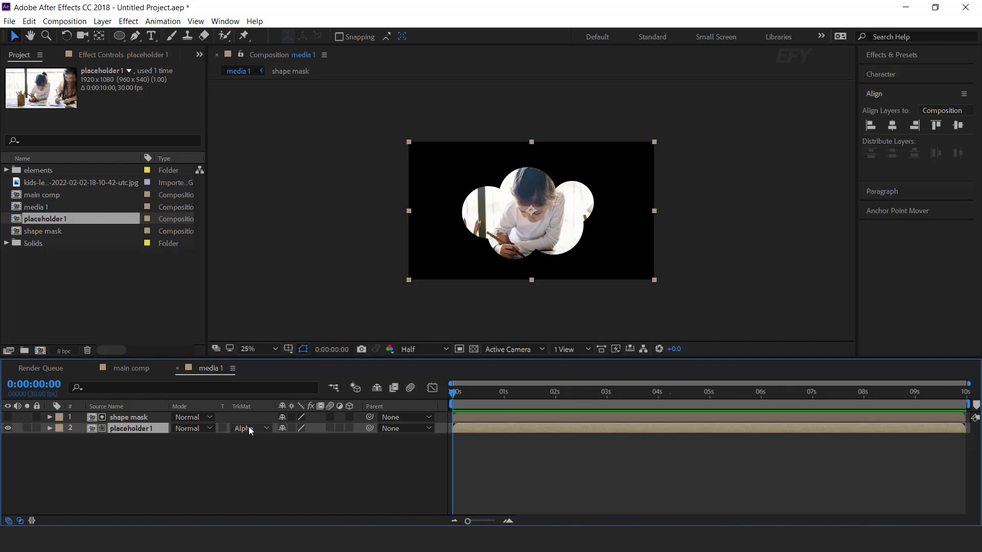
click(270, 449)
Step: Scale the placeholder 1 layer to 72% and reposition it so the photo fits inside the cloud
scroll(533, 208, up, 2)
click(136, 429)
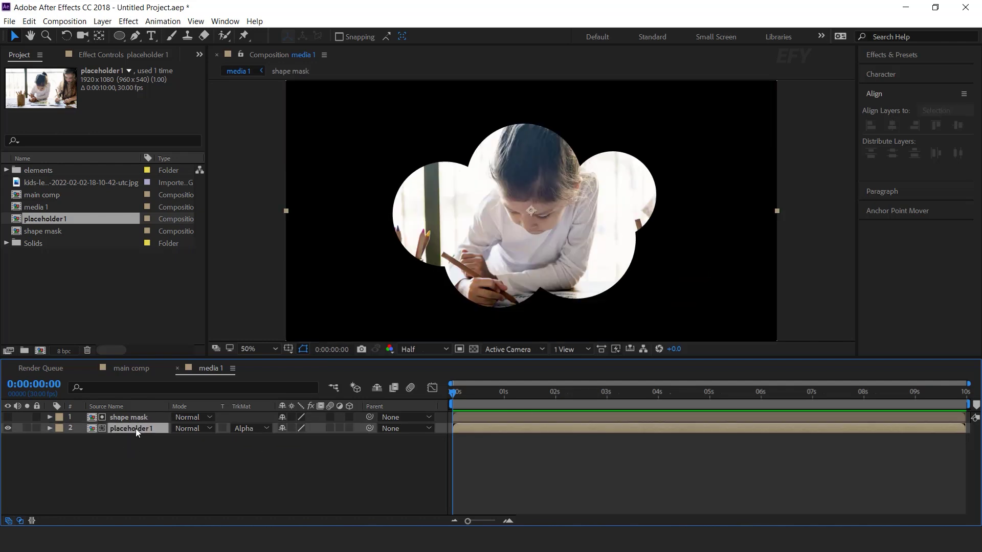
key(s)
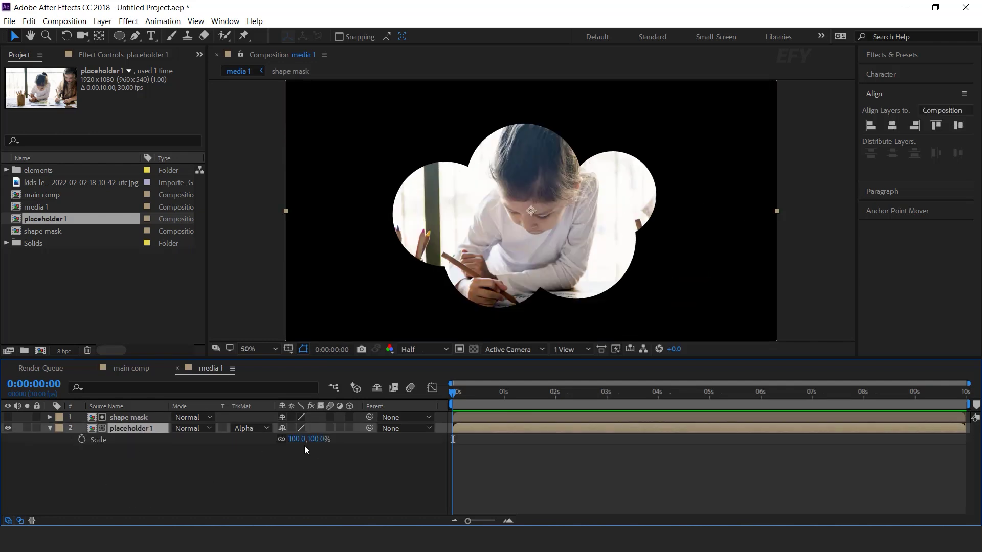
drag(316, 443, 300, 440)
mouse_move(562, 258)
mouse_down()
mouse_move(545, 266)
mouse_move(552, 263)
mouse_up()
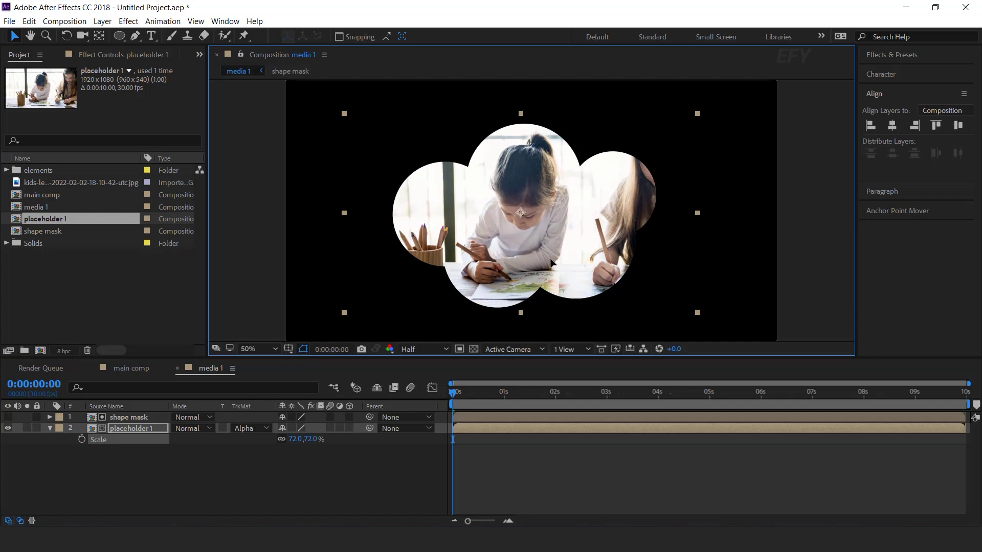
click(315, 508)
click(50, 428)
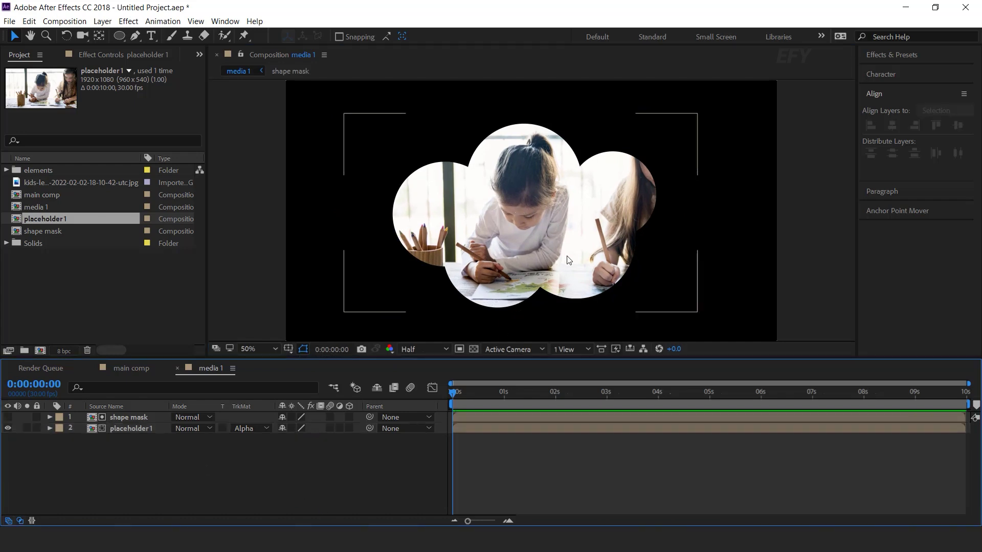
Step: Duplicate the shape mask layer, move the copy below placeholder 1 and turn on its visibility
click(125, 419)
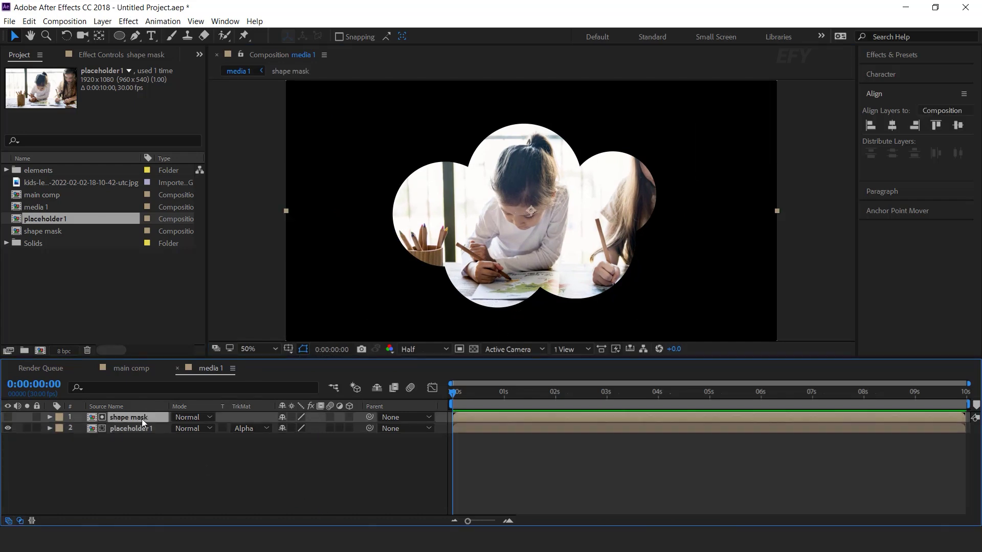
key(ctrl+d)
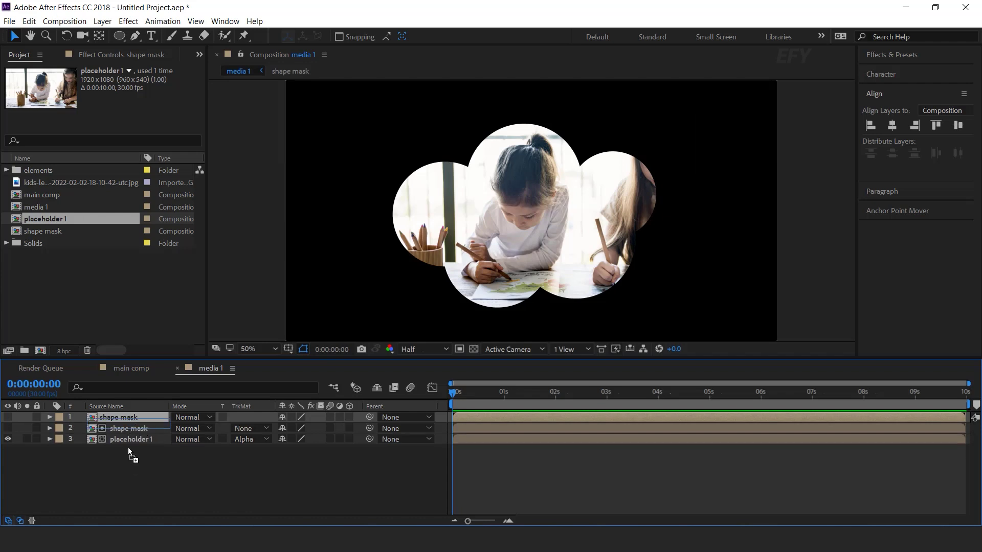
click(8, 439)
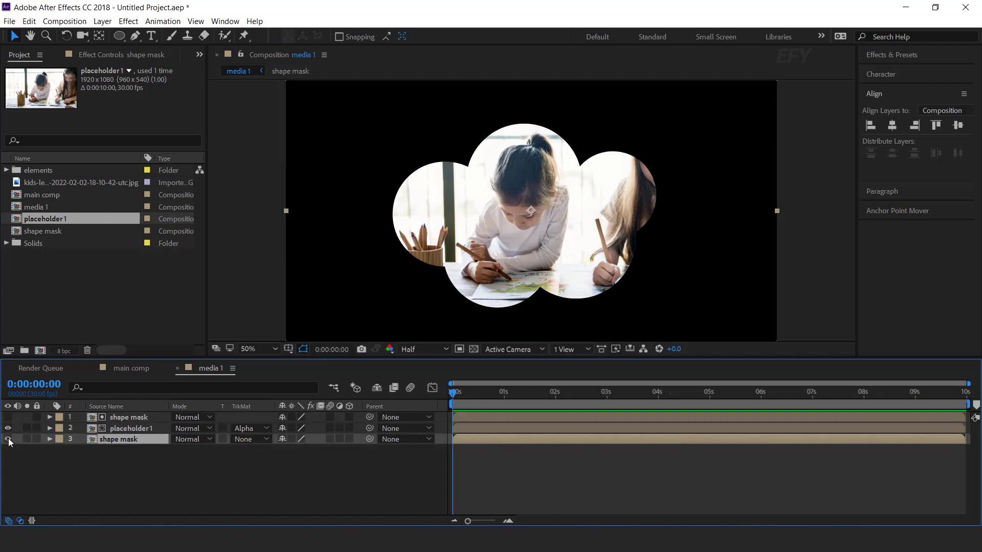
Step: Scale the lower shape mask copy to 105% to form a border around the cloud photo
key(s)
click(317, 451)
text(105)
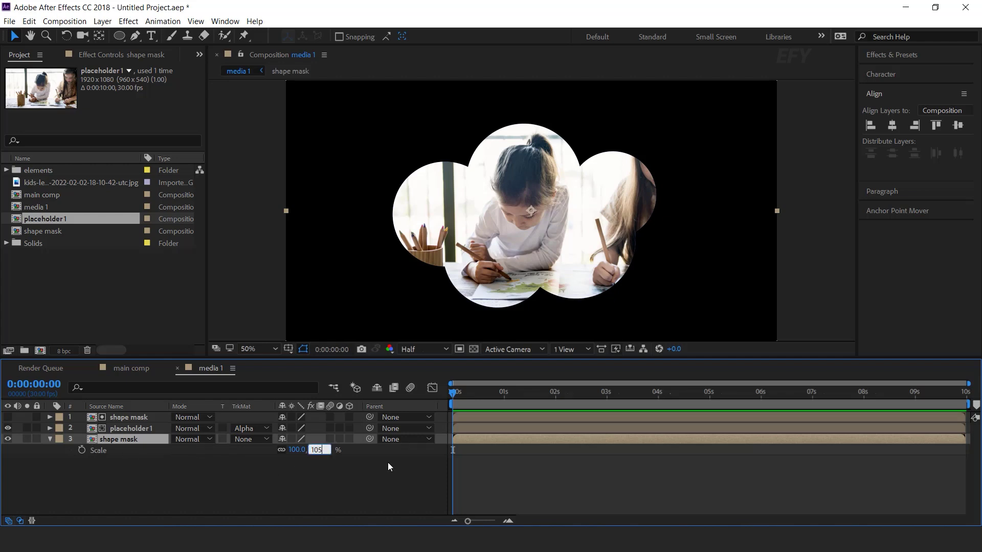
key(Return)
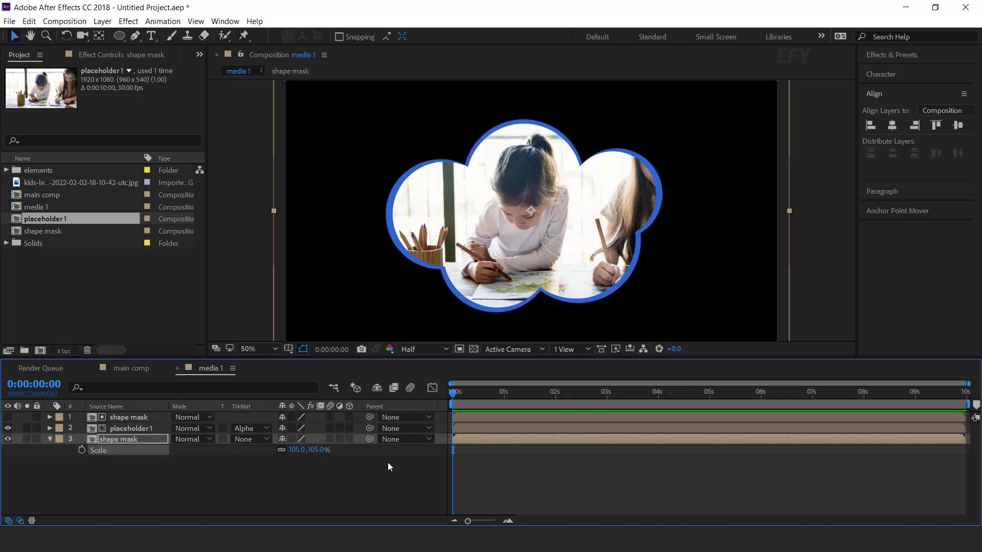
click(390, 482)
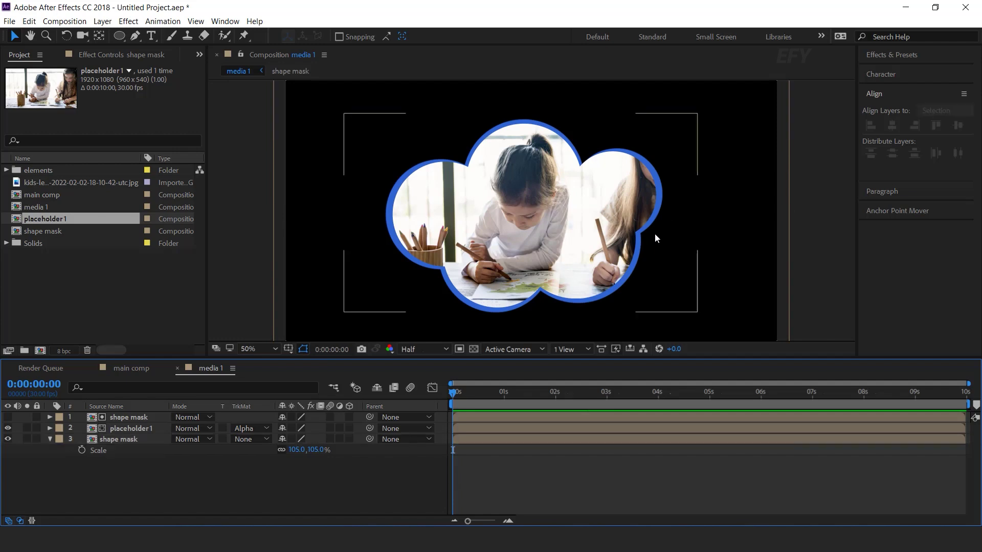
Step: Change the cloud's fill colour to 3076D1 inside the shape mask composition, then close its timeline
click(134, 443)
double_click(133, 440)
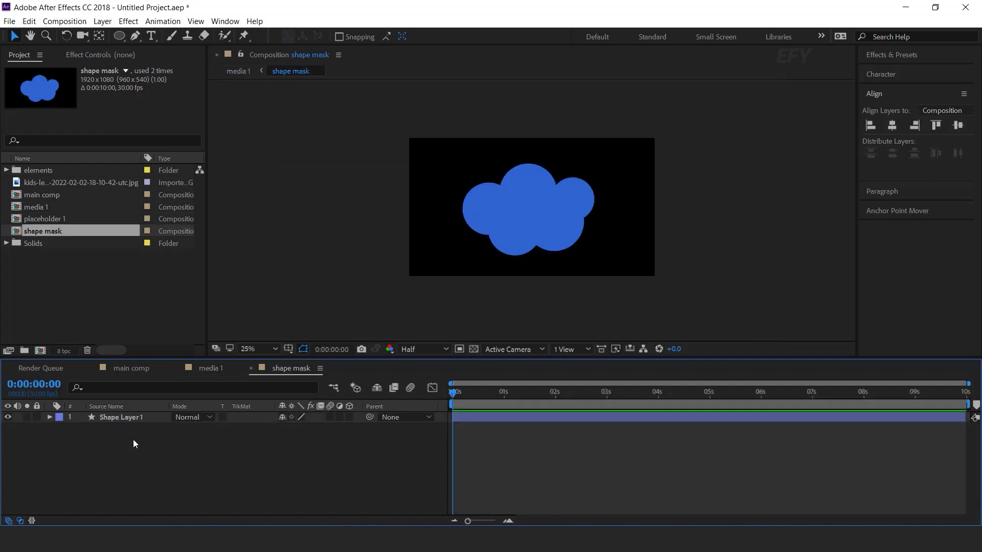
click(130, 417)
click(443, 36)
click(213, 247)
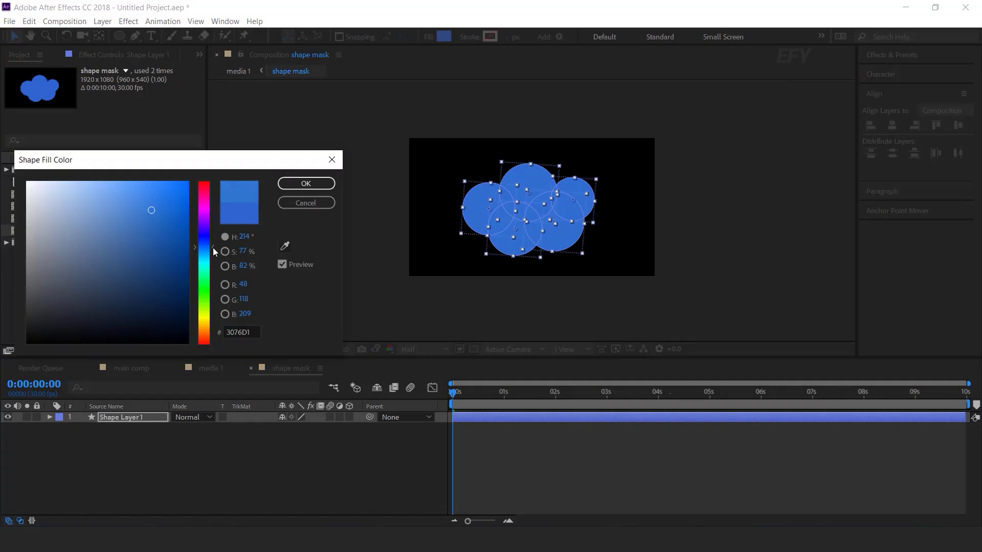
click(295, 186)
click(251, 368)
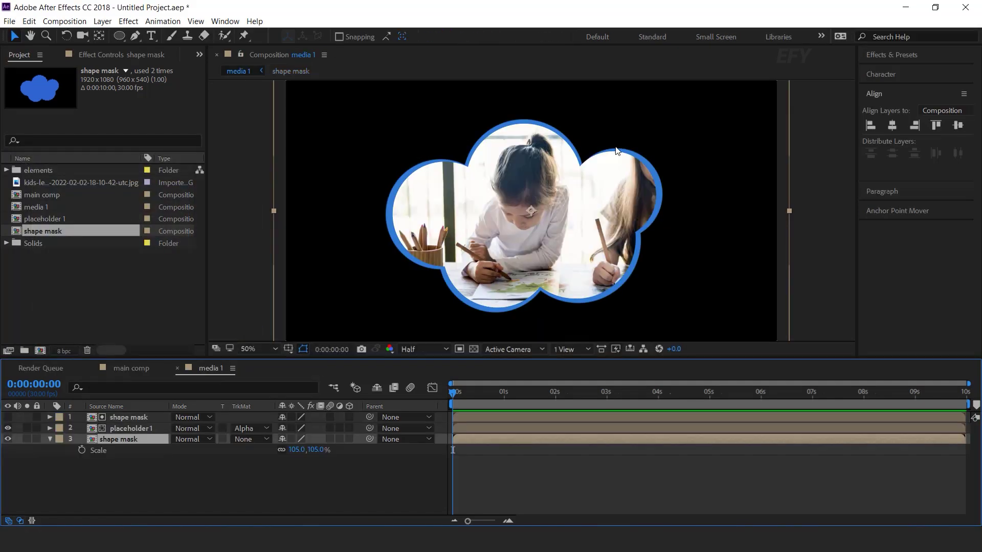
Step: Add media 1 as the top layer of main comp and move it left of the frame's centre
click(136, 367)
click(90, 281)
drag(39, 209, 125, 415)
scroll(480, 270, up, 2)
drag(574, 178, 540, 181)
drag(542, 179, 517, 229)
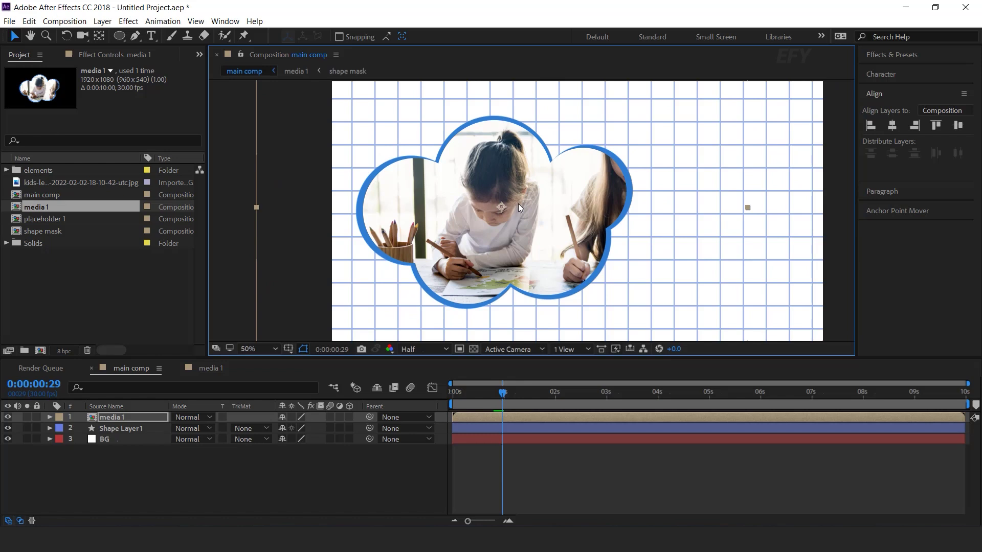
Step: Add a 100% Scale keyframe to the media 1 layer at 0:00:00:15
click(112, 414)
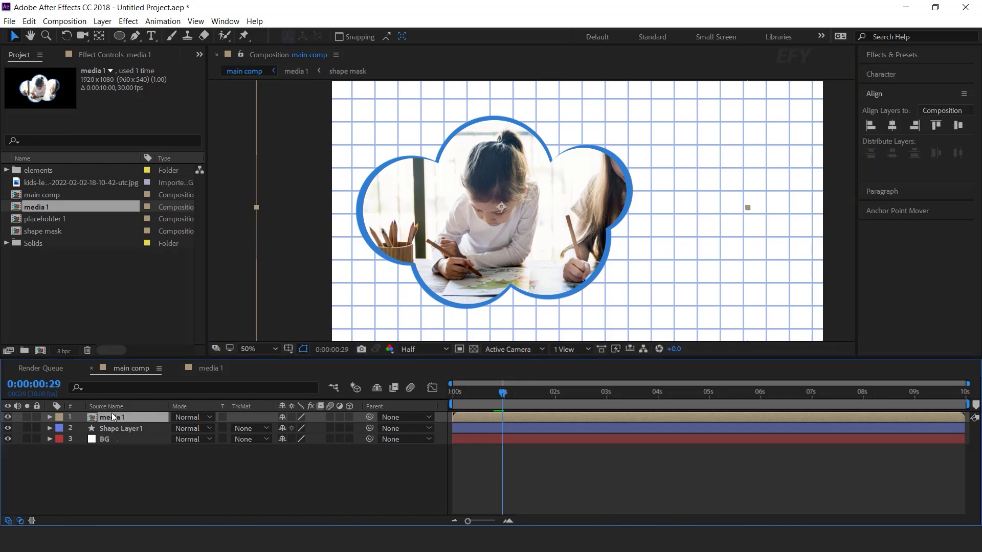
key(s)
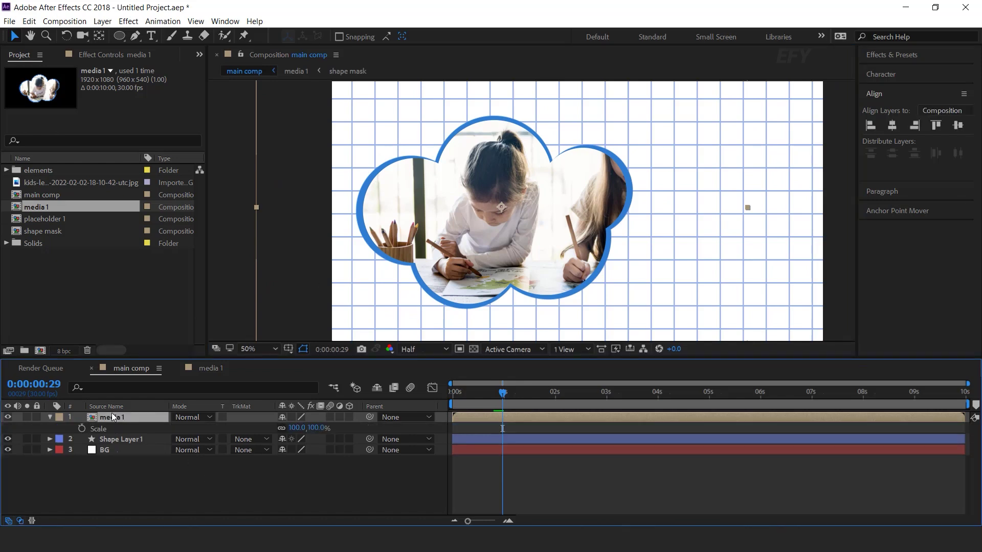
click(507, 521)
click(506, 521)
drag(615, 520, 573, 521)
click(449, 396)
key(space)
mouse_move(572, 397)
mouse_down()
mouse_move(545, 397)
mouse_move(553, 397)
mouse_up()
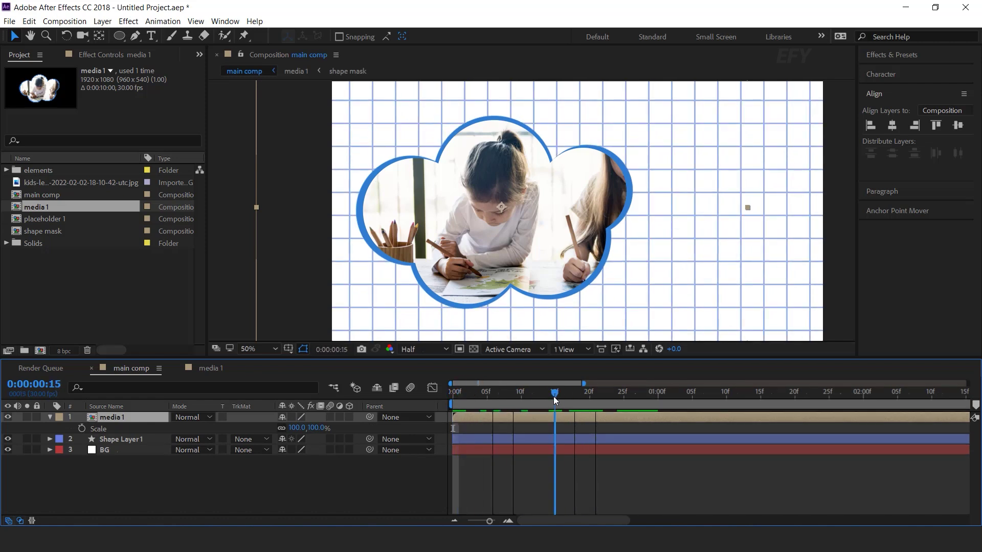
click(81, 429)
Step: Set media 1's scale to 0% at 0:00:00:00 and preview the scale-up animation
drag(477, 398, 370, 398)
click(318, 428)
text(0)
key(Return)
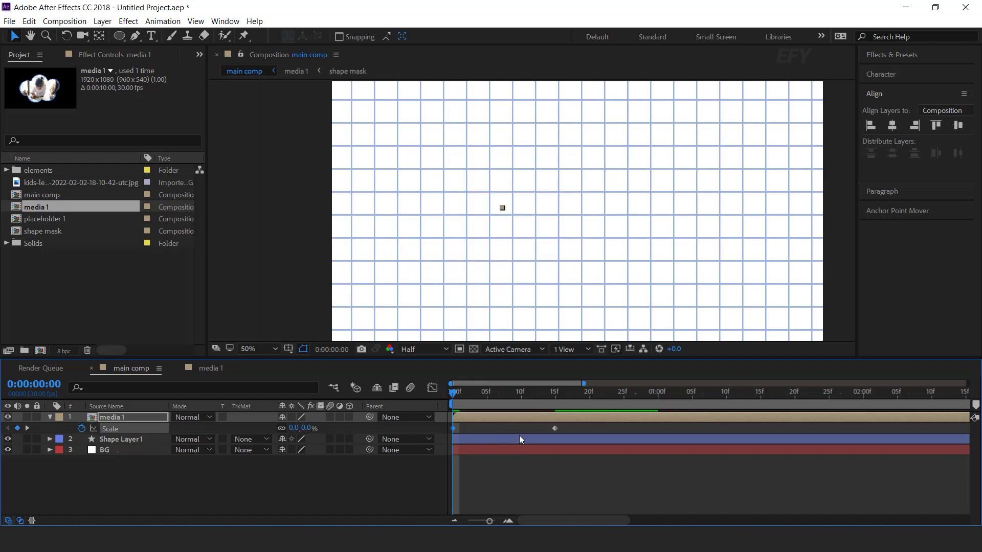
key(space)
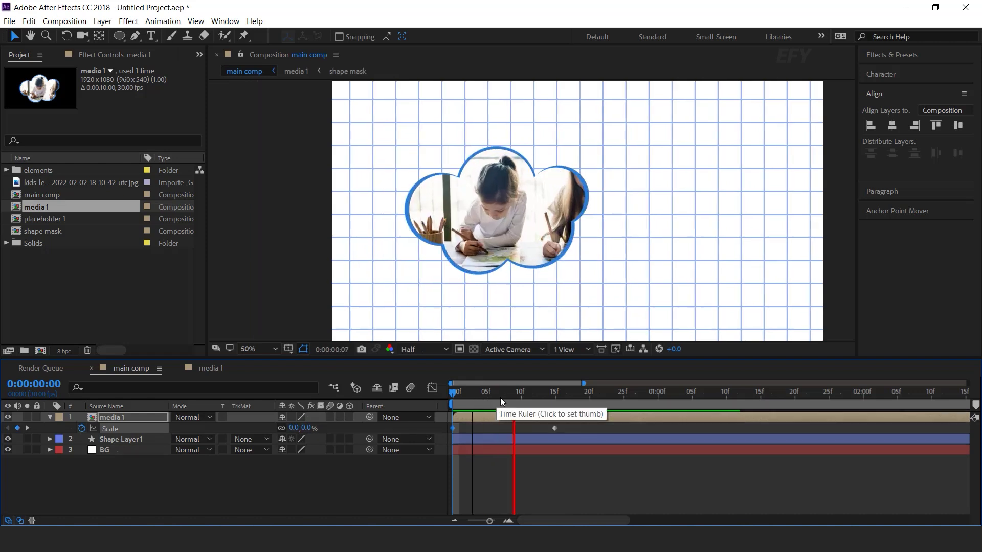
Step: Copy the whole Bounce script.txt from Notepad, paste it as an expression on media 1's Scale and preview the motion
drag(522, 398, 557, 398)
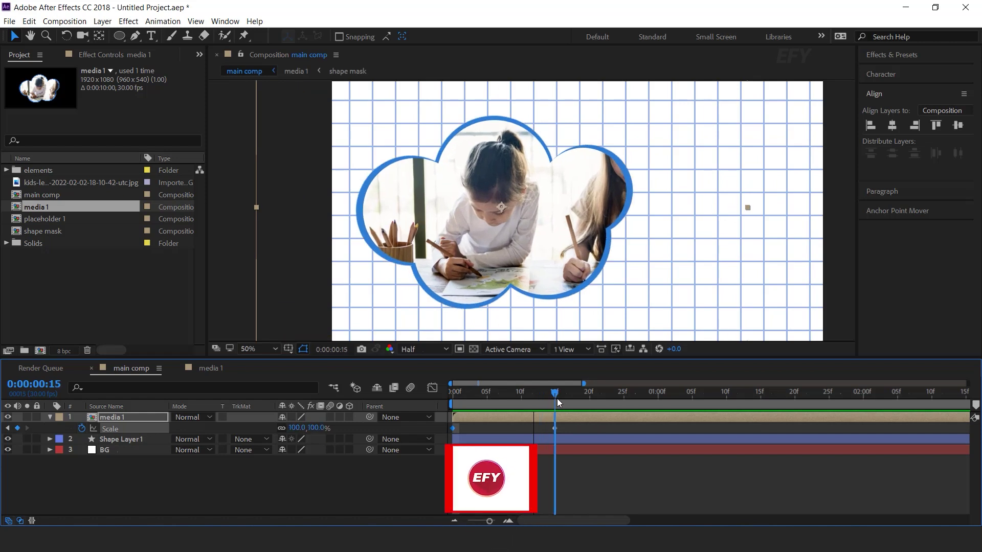
key(alt+Tab)
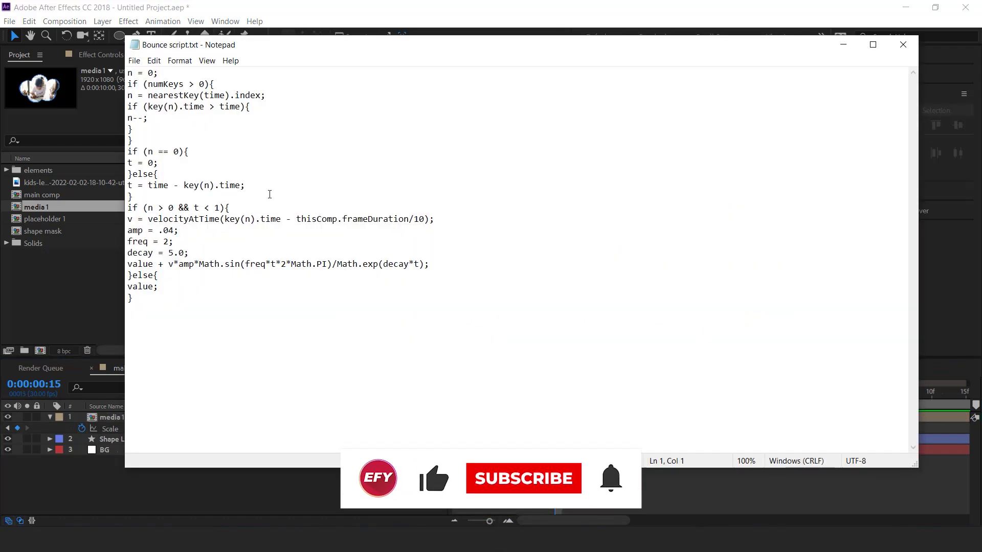
key(ctrl+a)
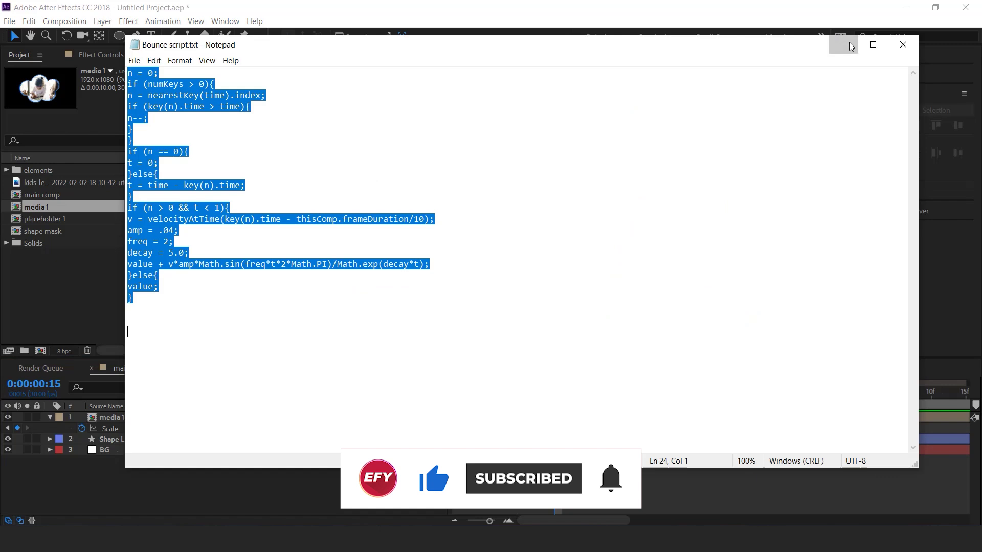
click(123, 463)
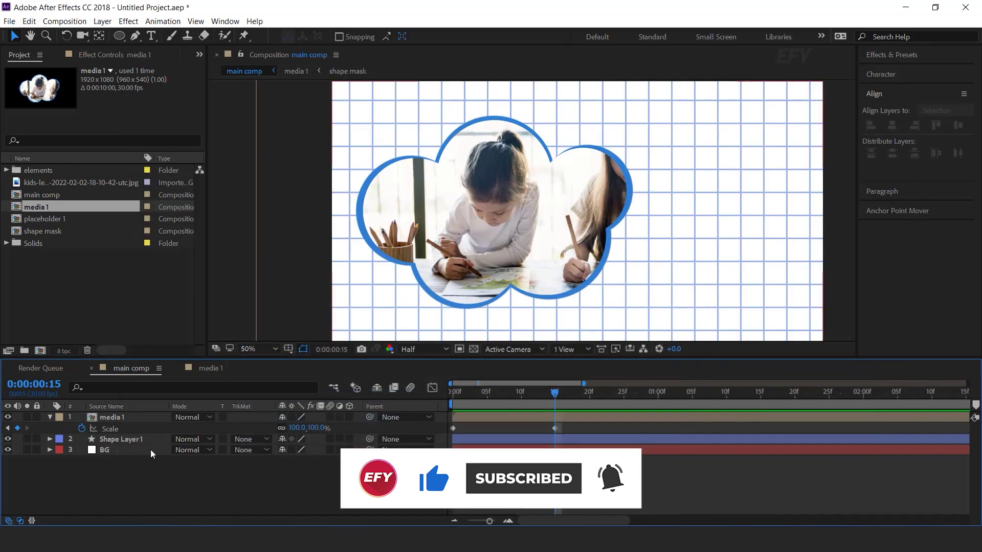
alt+click(81, 428)
key(ctrl+v)
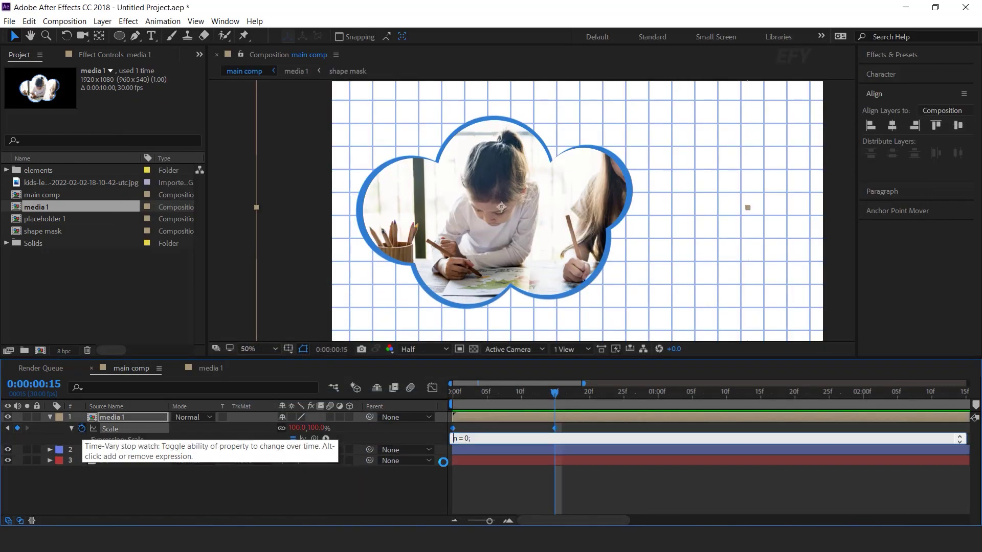
click(474, 416)
click(452, 395)
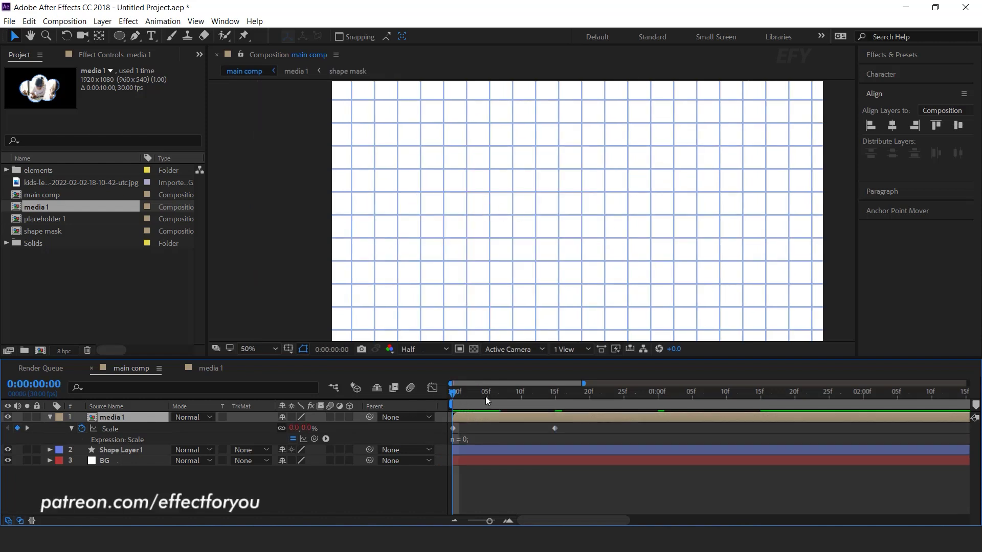
key(space)
Step: Move media 1's 100% Scale keyframe to 0:00:00:10 and preview the faster bounce from the start
click(539, 394)
drag(556, 431, 522, 431)
key(Home)
key(space)
key(space)
key(space)
key(space)
drag(500, 397, 728, 394)
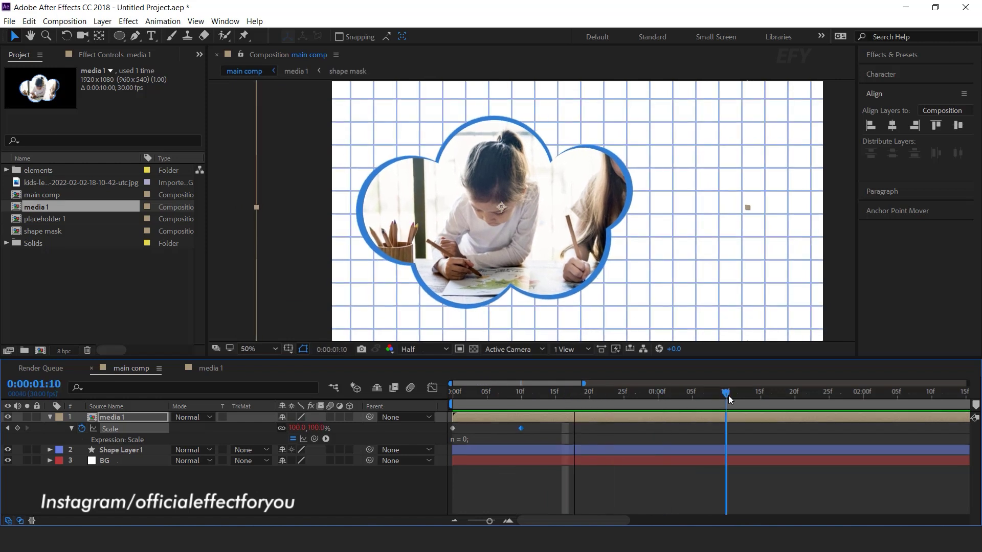
Step: Add the expression posterizeTime(5);wiggle(2,5); to media 1's Rotation, preview it and collapse the layer
click(116, 416)
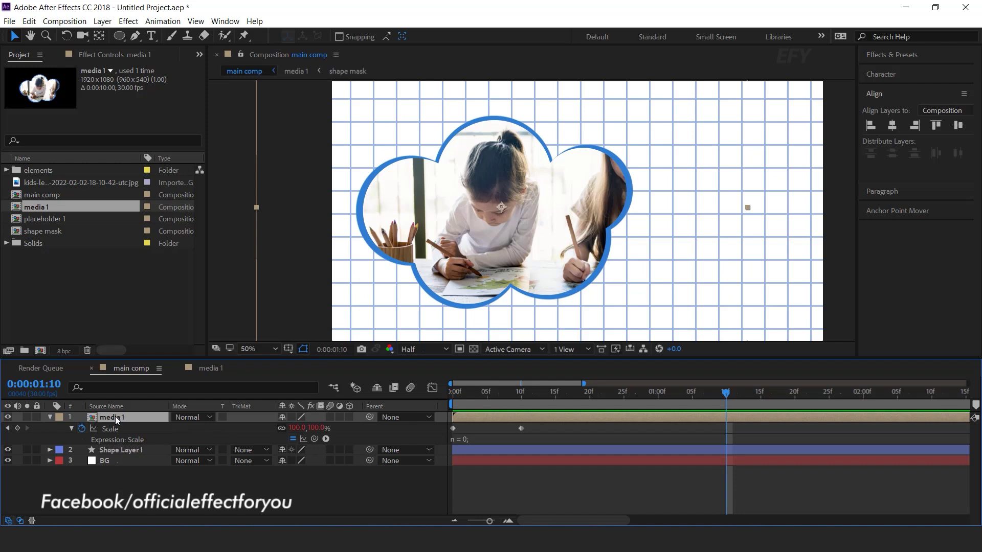
key(r)
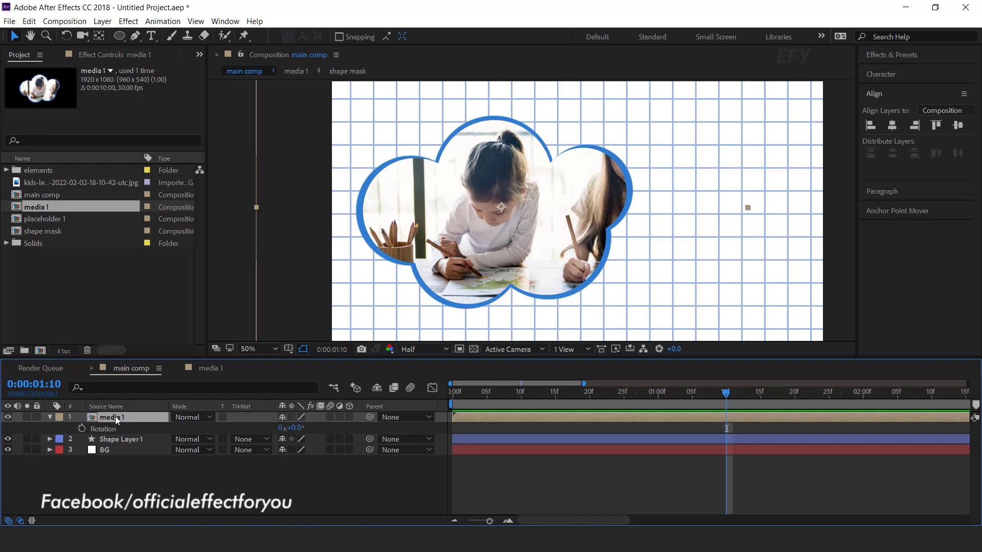
alt+click(82, 428)
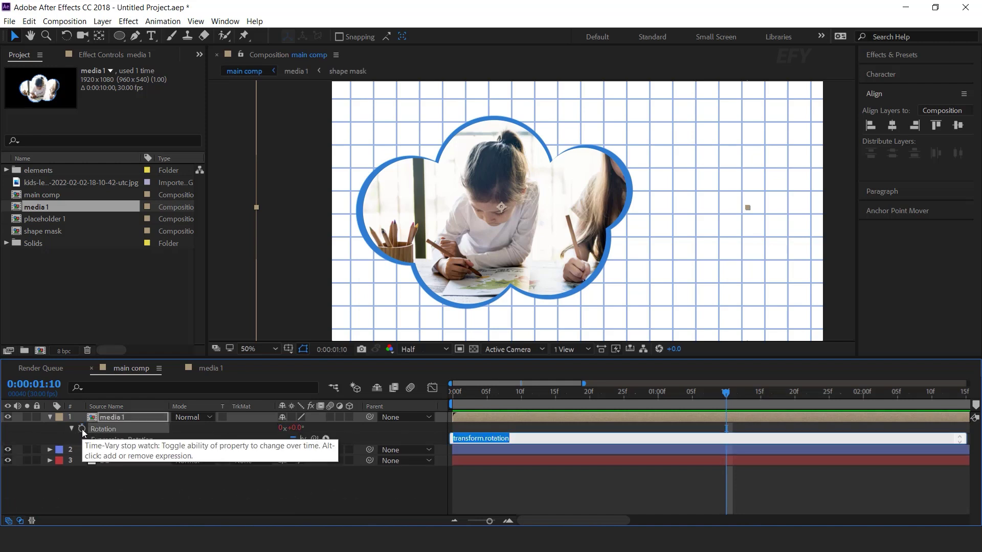
text(posterizeTime(5);wiggle(2,5);)
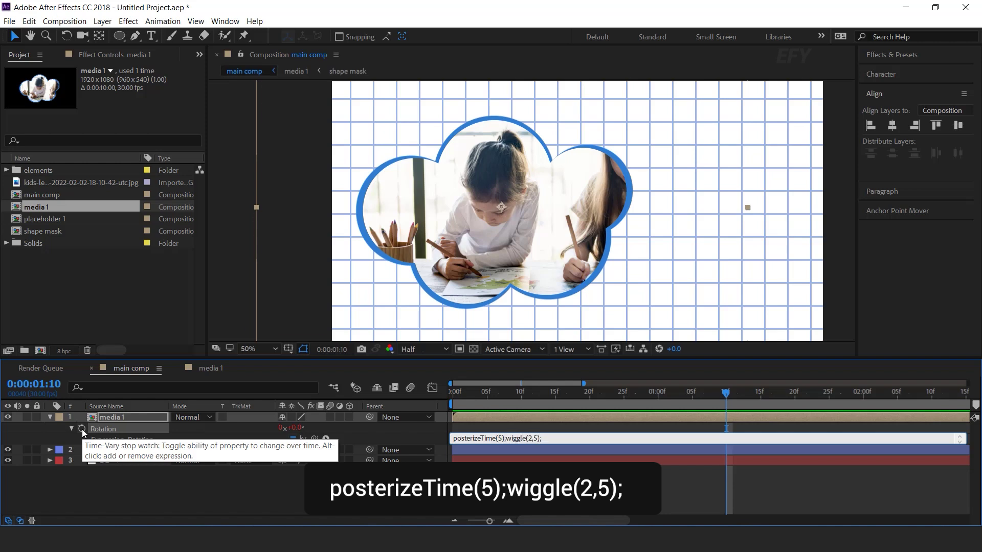
key(KP_Enter)
click(487, 395)
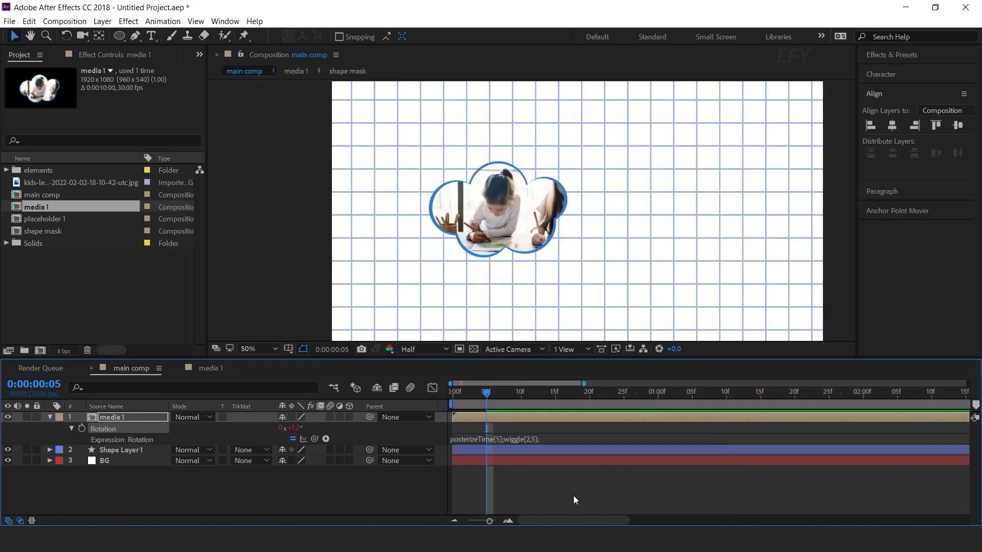
key(space)
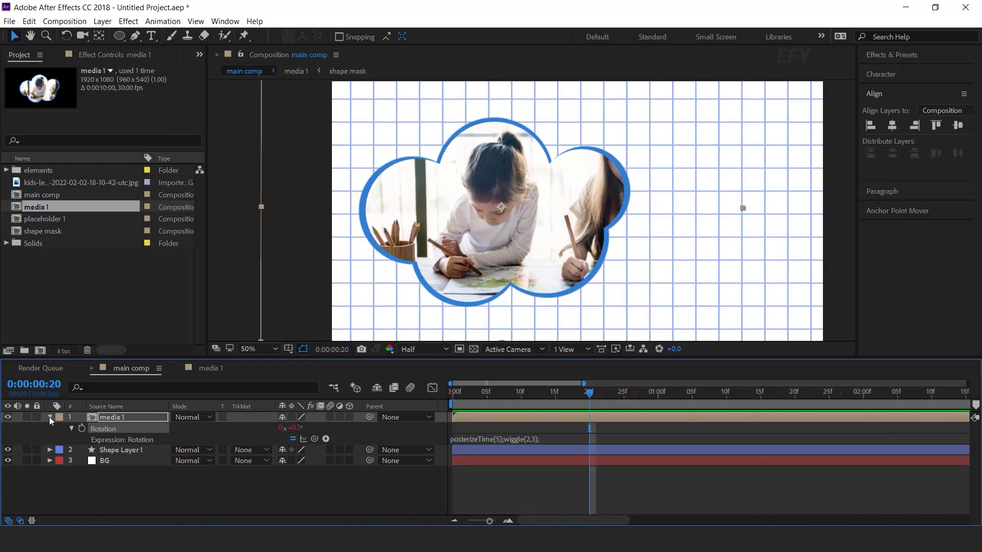
click(49, 417)
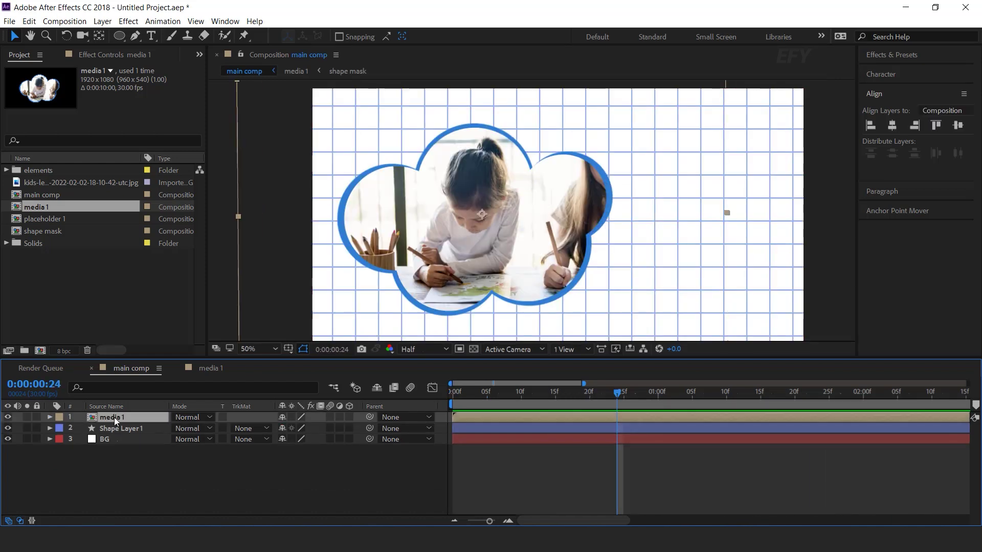
Step: Apply Drop Shadow to media 1 with 20% opacity, 230° direction, distance 20 and softness 20, then preview the composition
key(ctrl+space)
text(drop)
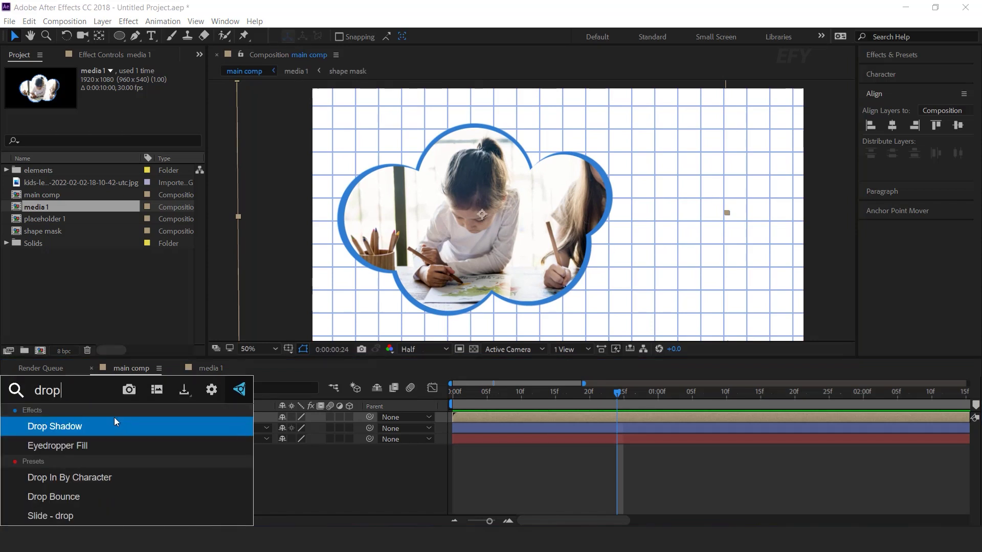
key(Return)
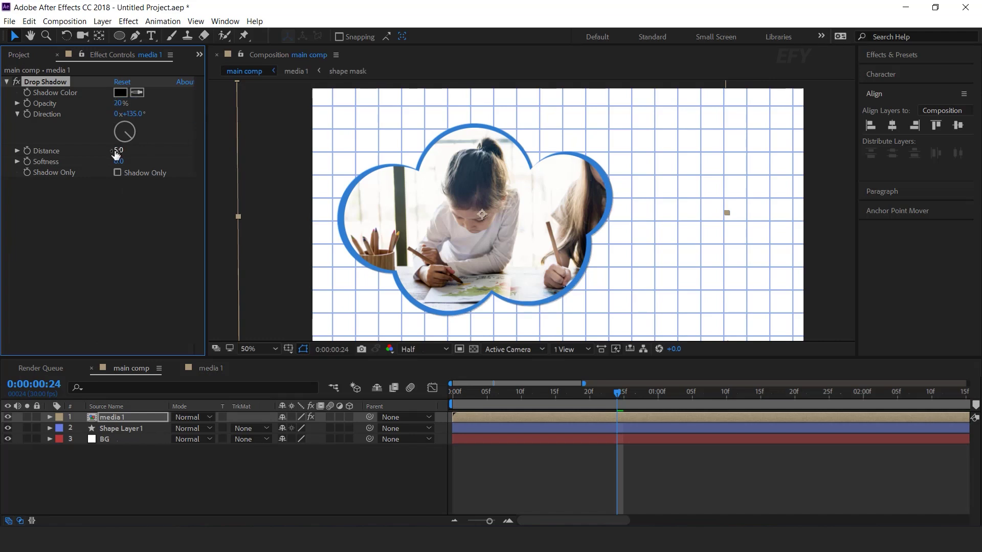
drag(128, 141, 116, 146)
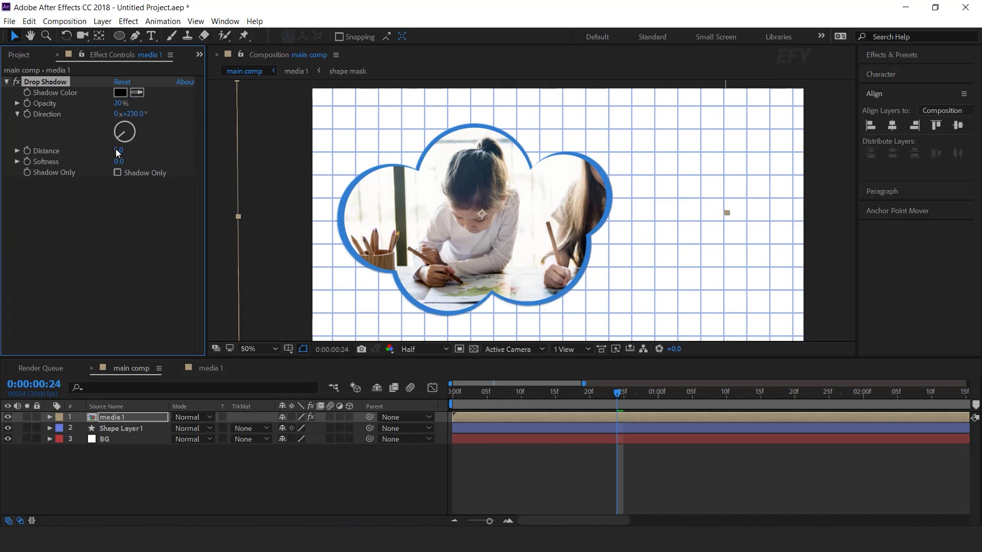
drag(118, 150, 120, 150)
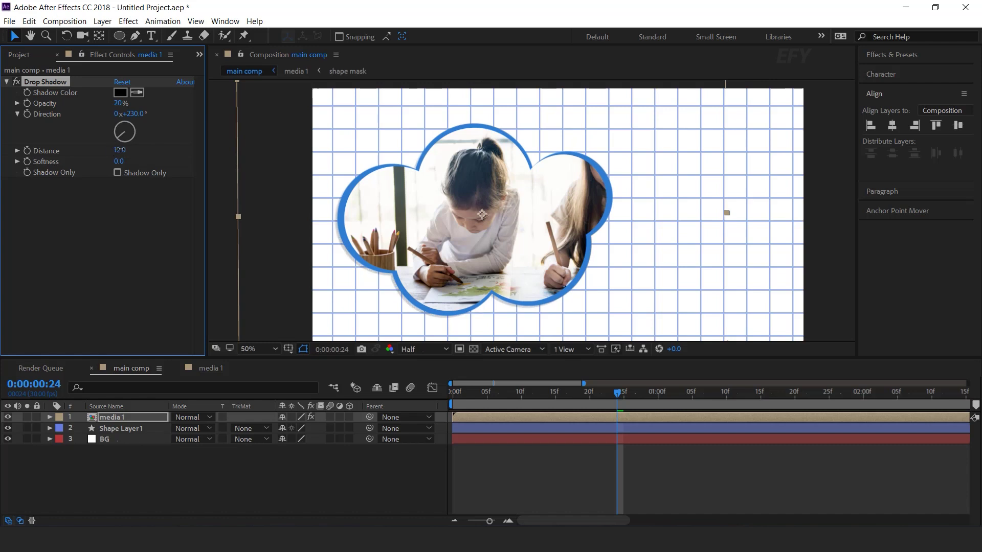
click(123, 162)
key(Return)
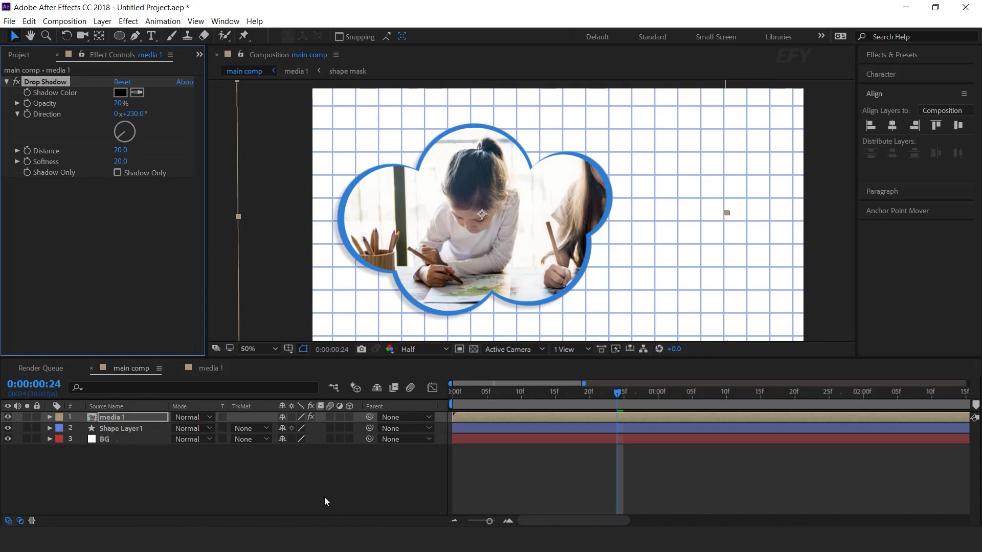
click(314, 483)
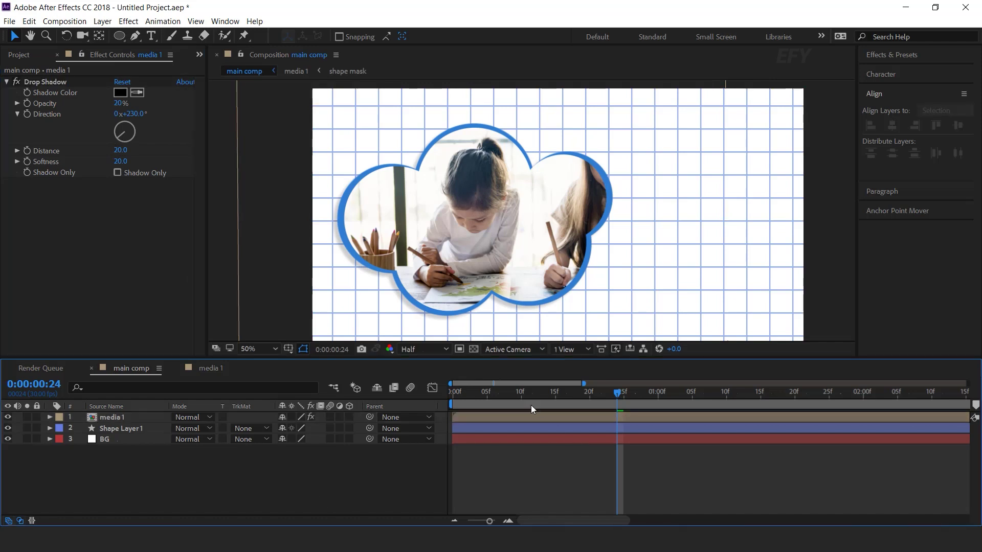
drag(530, 394, 638, 397)
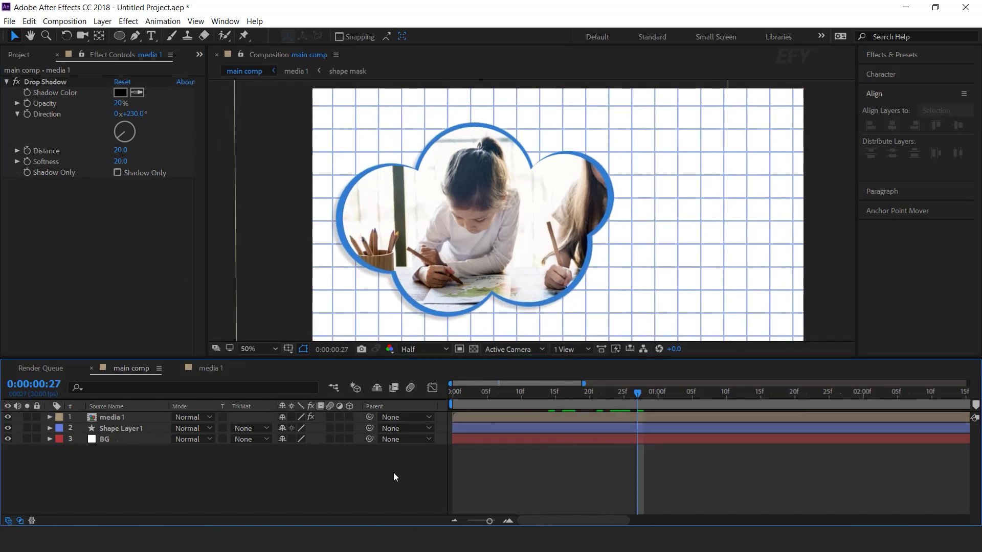
key(space)
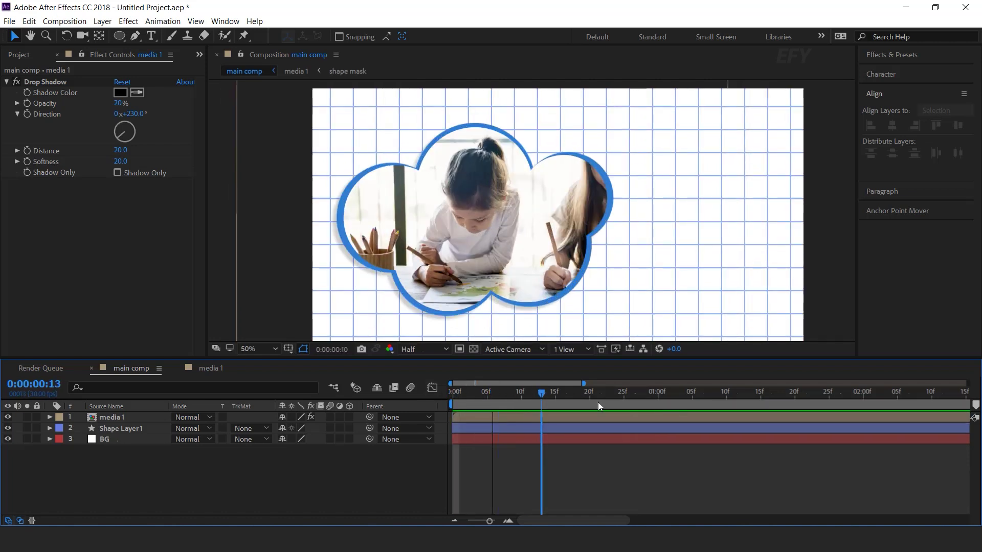
Step: Draw a rectangle larger than the frame as a new shape layer in main comp, then collapse the layer
scroll(445, 213, down, 1)
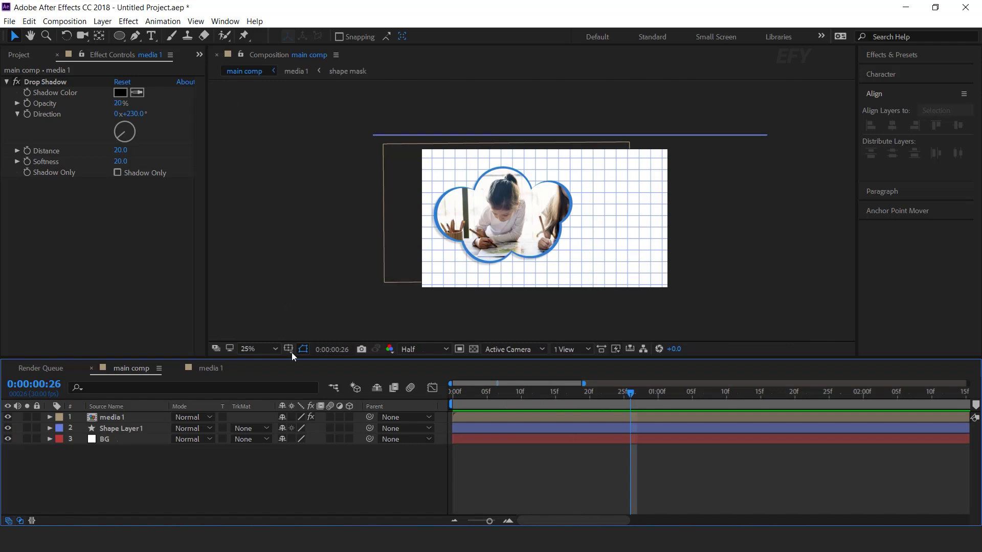
click(121, 42)
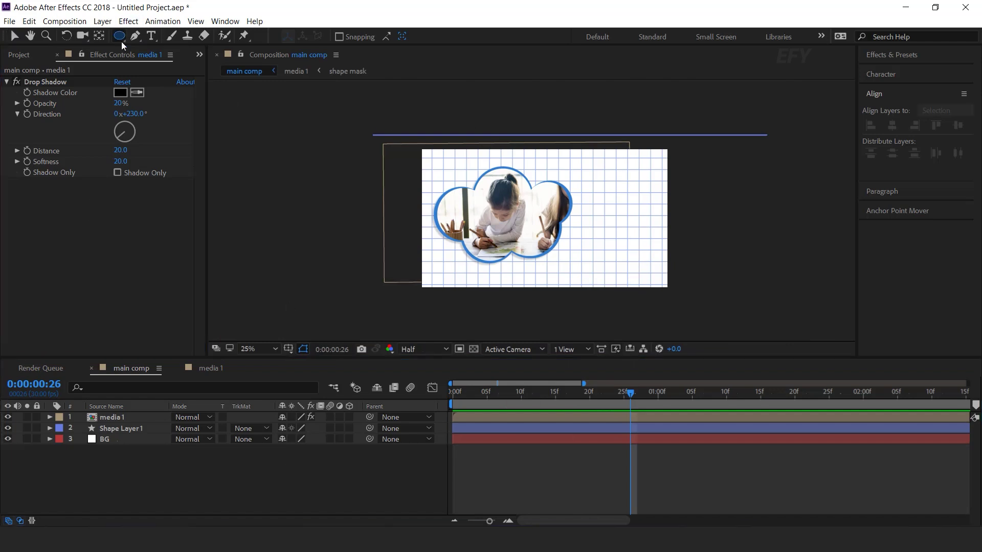
click(176, 37)
mouse_move(304, 105)
mouse_down()
mouse_move(448, 252)
mouse_move(698, 320)
mouse_up()
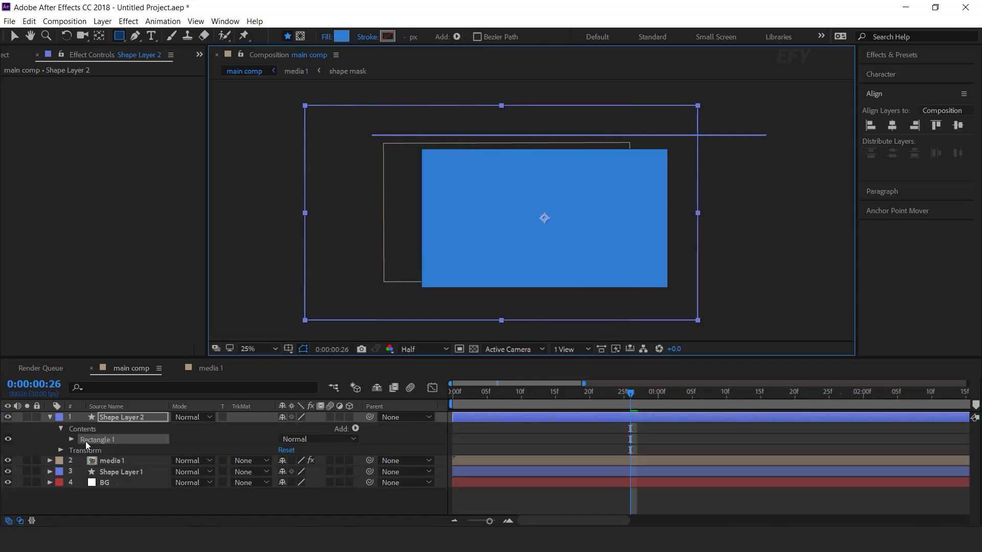
click(51, 417)
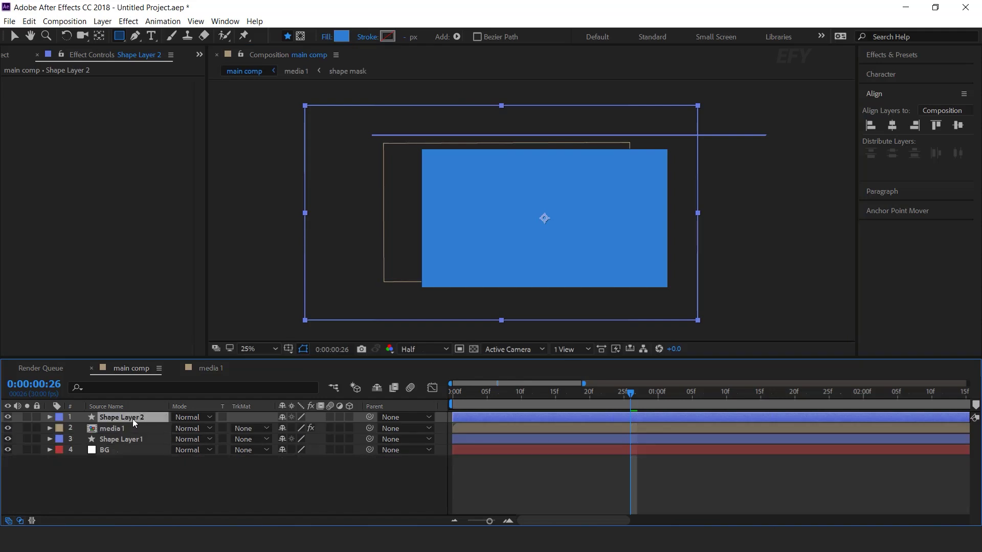
Step: Change the new rectangle's fill colour to a bright yellow-orange
click(343, 39)
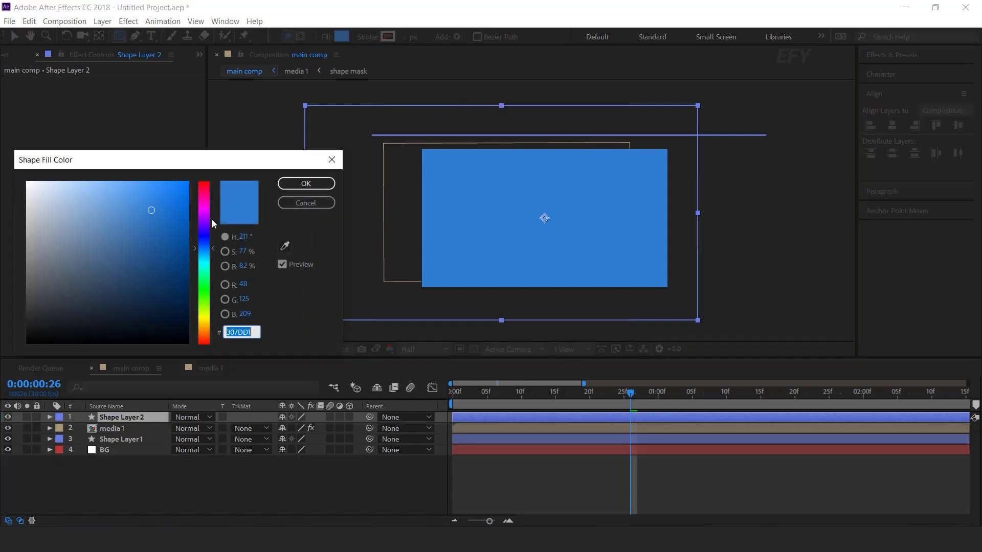
drag(204, 280, 204, 324)
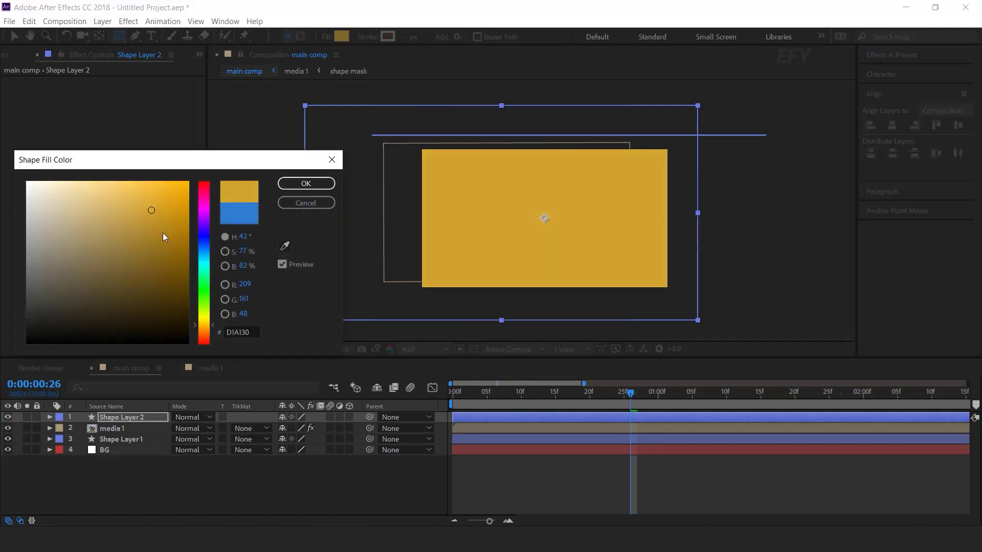
drag(162, 232, 173, 181)
click(320, 186)
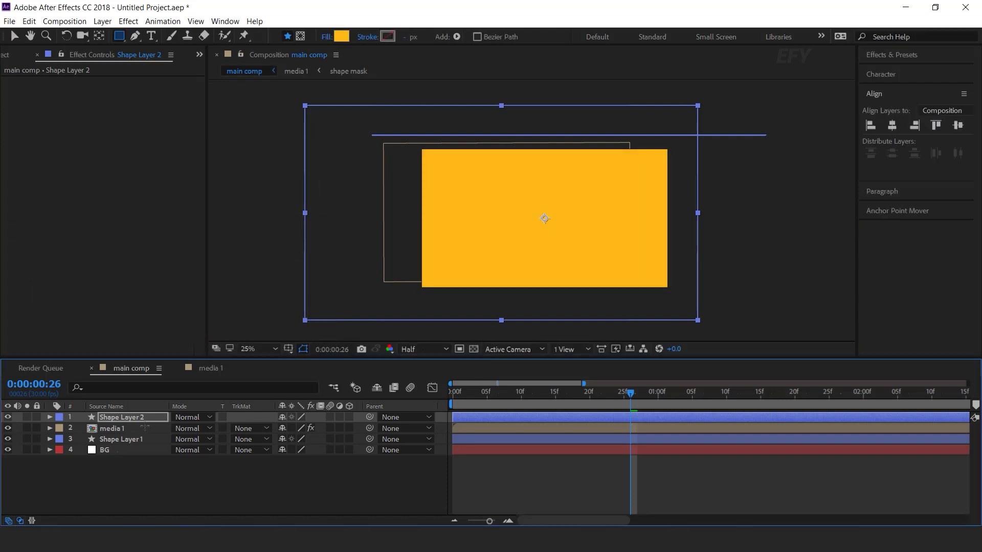
Step: Place Shape Layer 2 below media 1, rotated 14° and shifted so its slanted edge covers only the left part of the frame
key(v)
drag(128, 419, 128, 432)
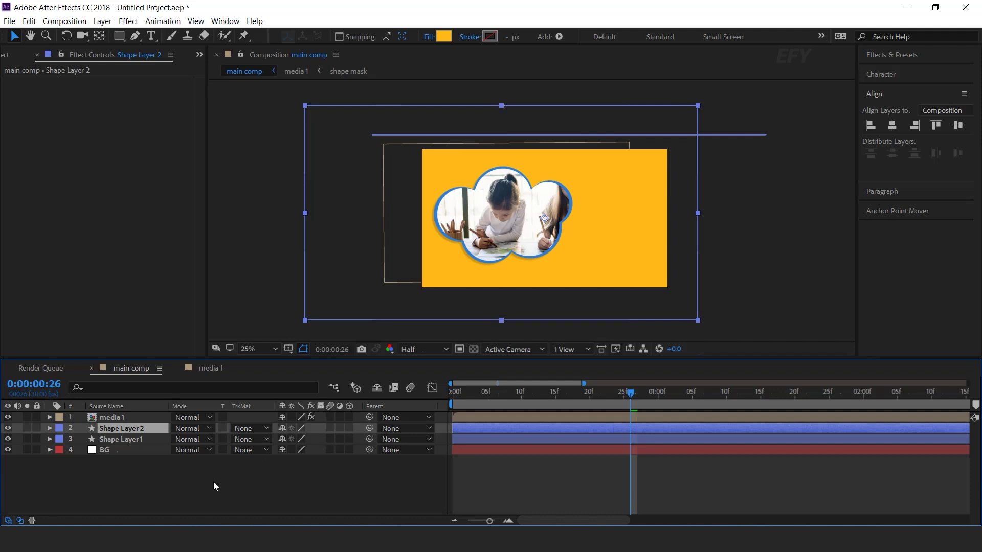
key(r)
drag(295, 439, 312, 443)
drag(659, 275, 467, 231)
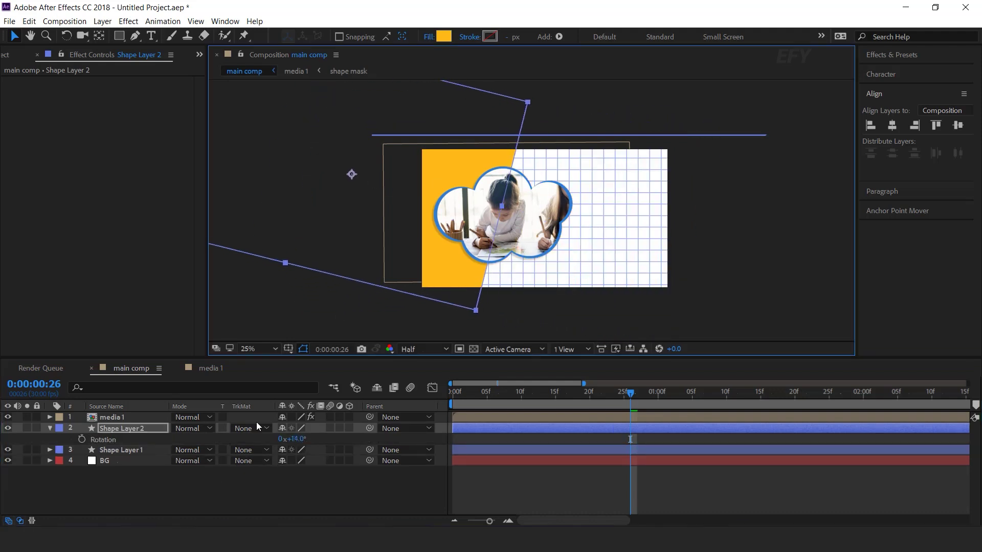
Step: Keyframe Shape Layer 2's Position at 0:00:00:10, then at 0:00:00:00 move it off-frame to about -1704, -124
drag(452, 393, 589, 393)
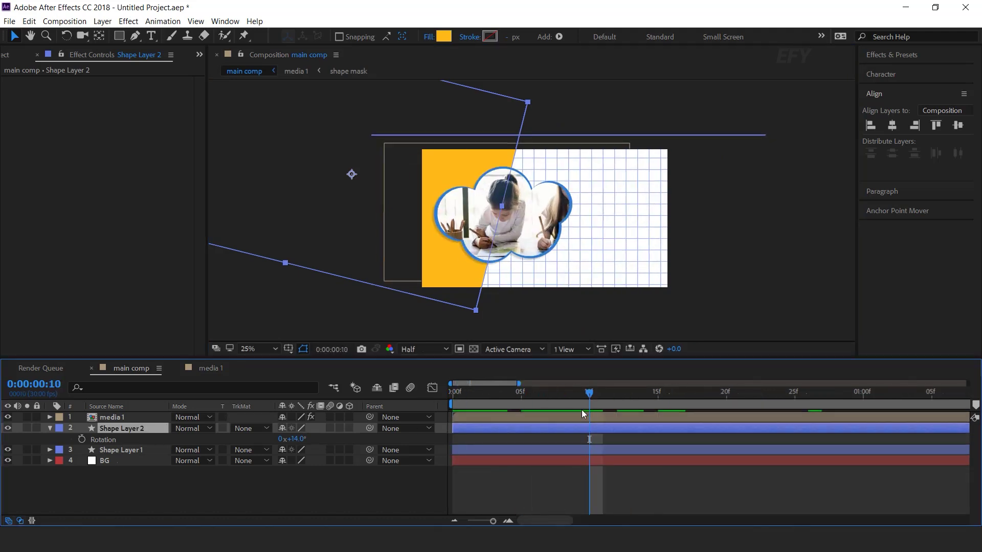
key(p)
click(82, 439)
key(space)
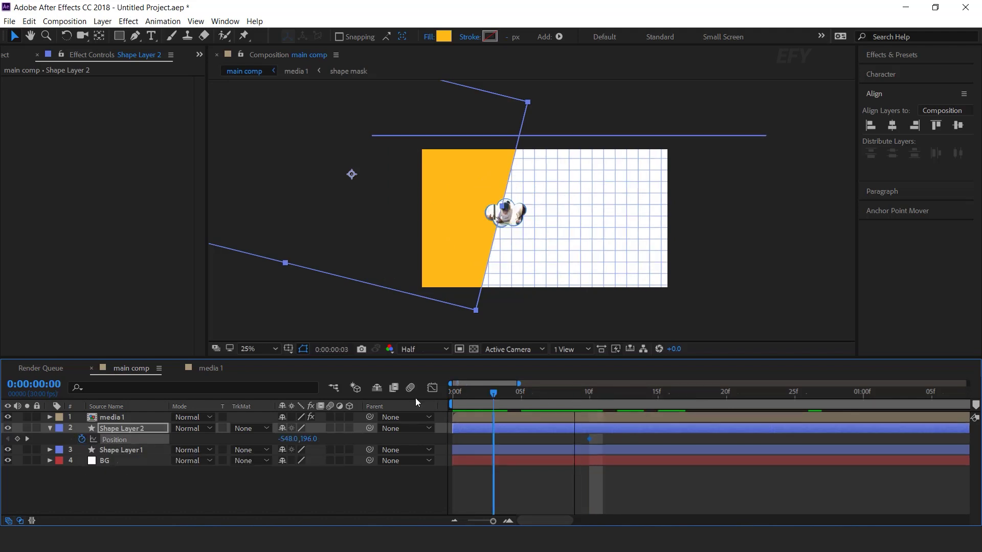
drag(453, 234, 301, 193)
Step: Paste the copied bounce script as an expression on Shape Layer 2's Position and preview the slide-in
key(alt+Tab)
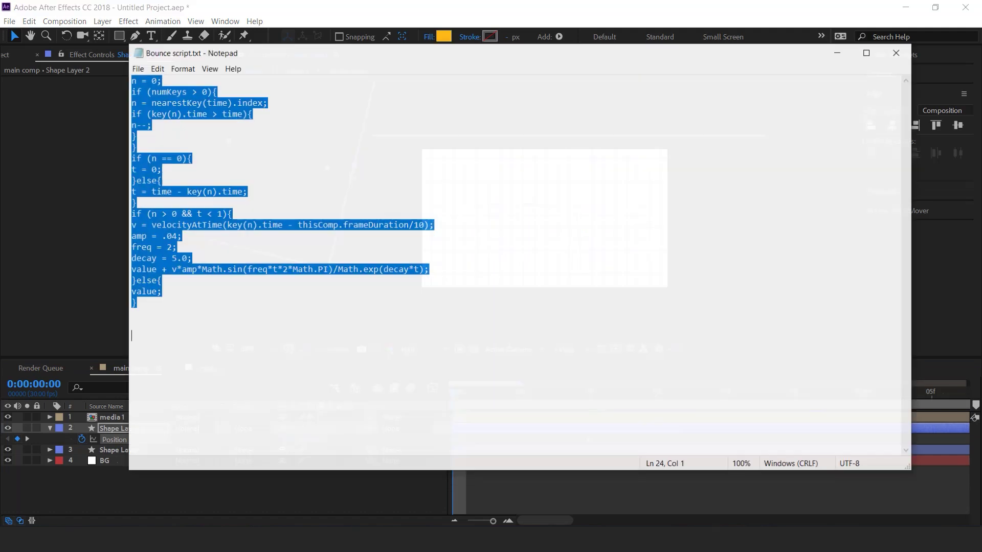
click(844, 47)
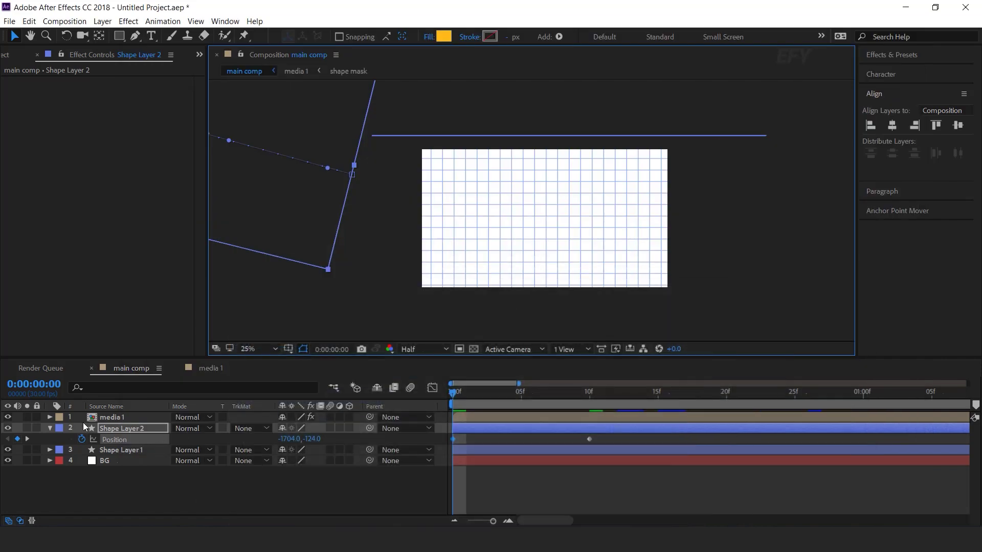
alt+click(82, 440)
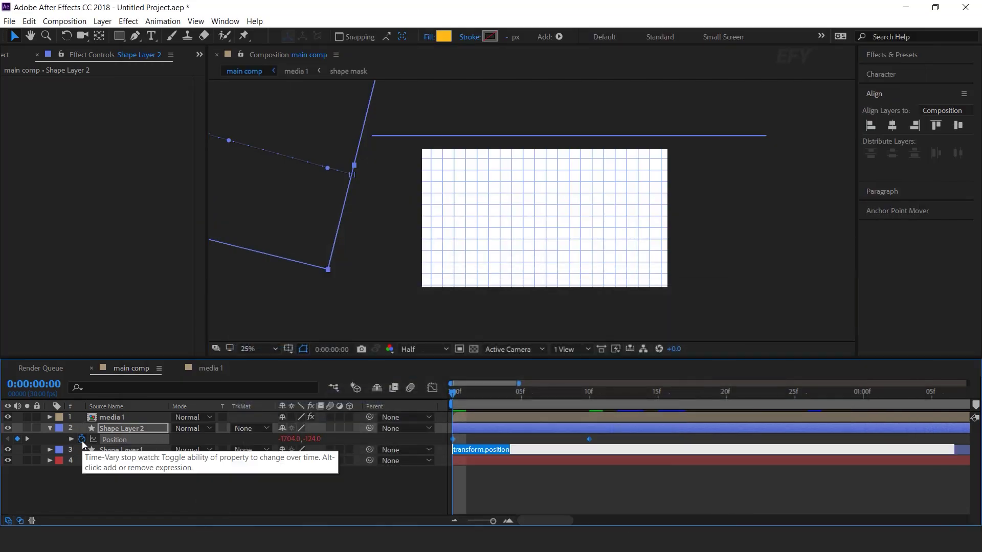
key(ctrl+v)
click(478, 453)
key(space)
Step: Move Shape Layer 2's last Position keyframe to 0:00:00:09, preview the timing and collapse the layer
drag(476, 392, 590, 400)
drag(588, 439, 573, 438)
key(Home)
key(space)
drag(461, 394, 576, 396)
click(49, 428)
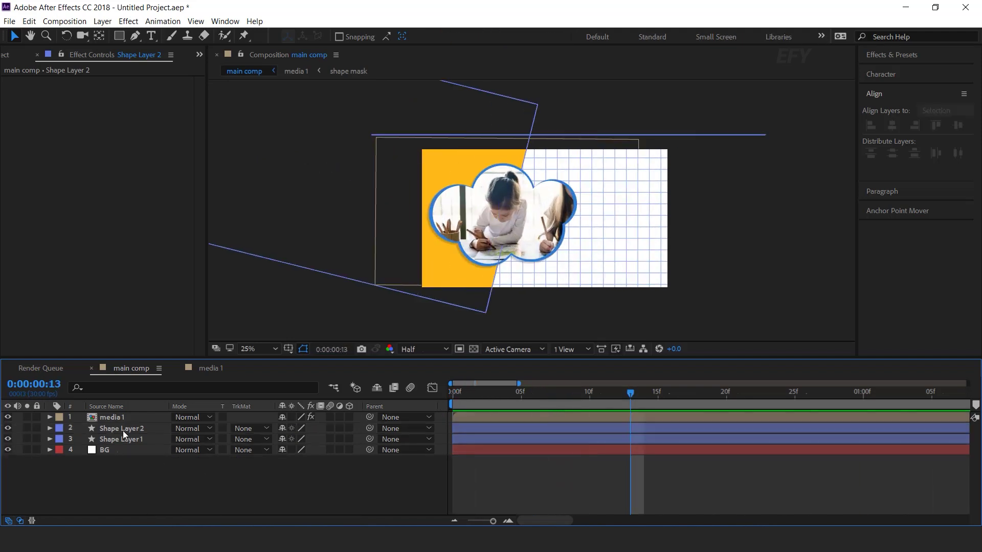
Step: Set Shape Layer 2's blending mode to Multiply and preview the composition from the start
click(123, 430)
click(199, 428)
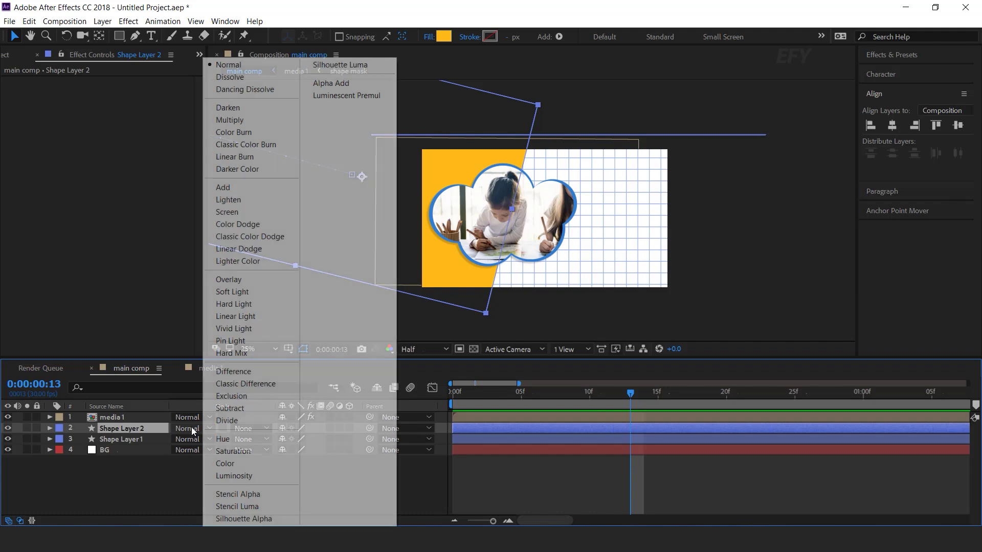
click(221, 120)
click(392, 493)
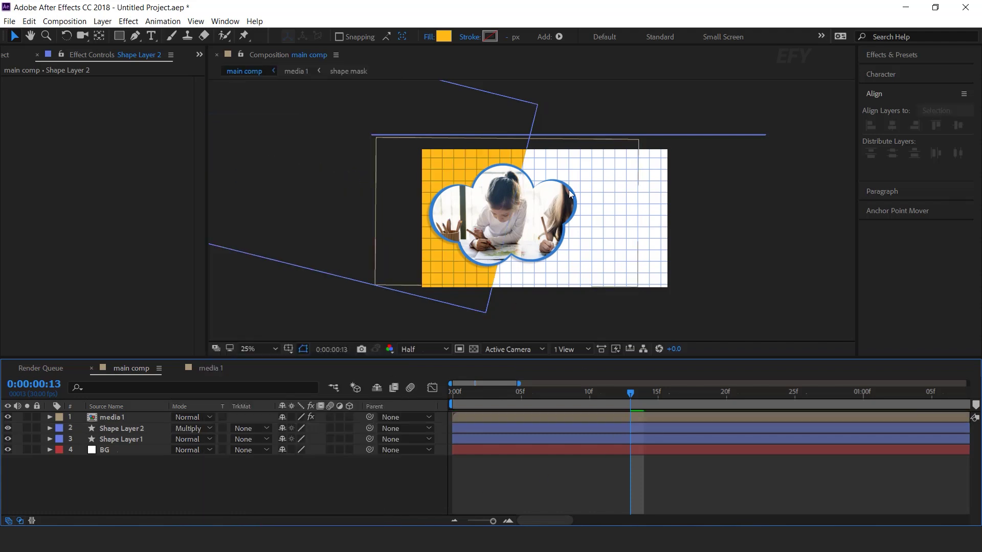
key(Home)
key(period)
key(space)
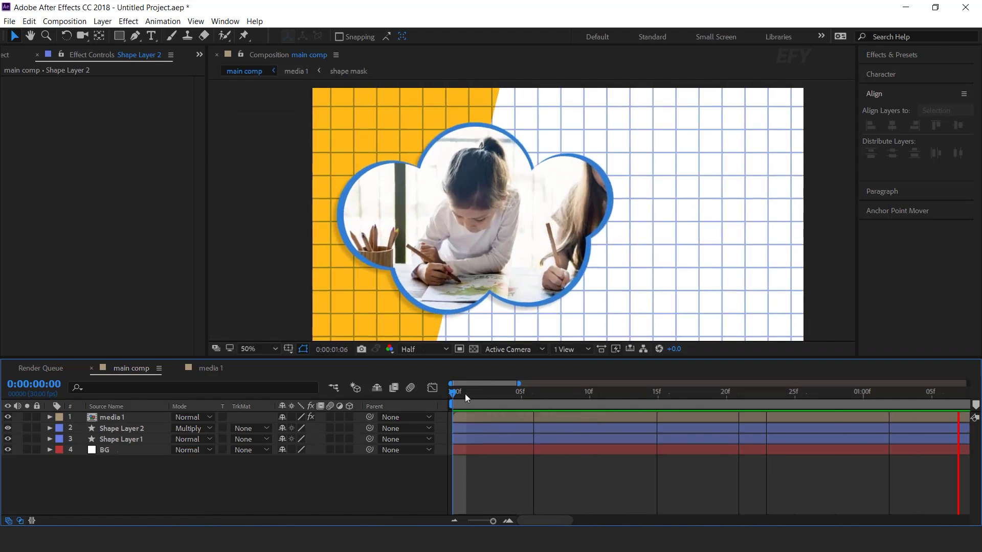
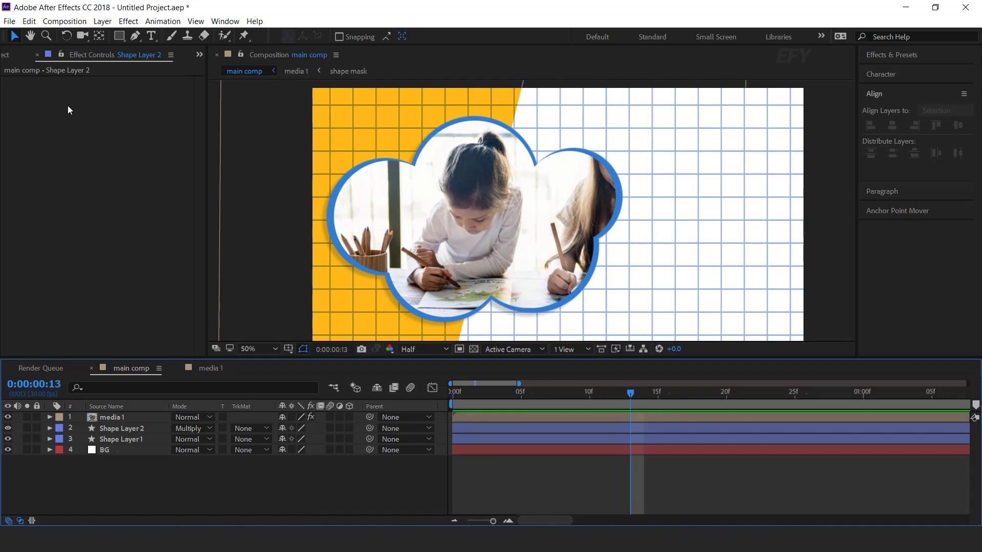
Step: Draw an open S-shaped curve with the Pen tool across the right part of the composition, running from above the frame to below it
click(136, 36)
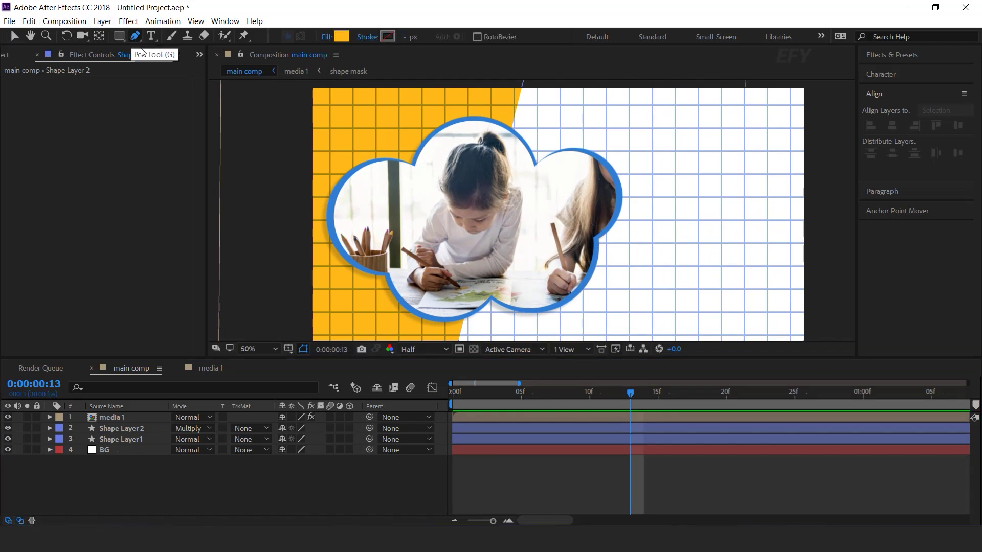
key(comma)
drag(652, 226, 654, 265)
click(623, 122)
drag(662, 310, 657, 327)
Step: Set the new curve's fill to None
click(326, 36)
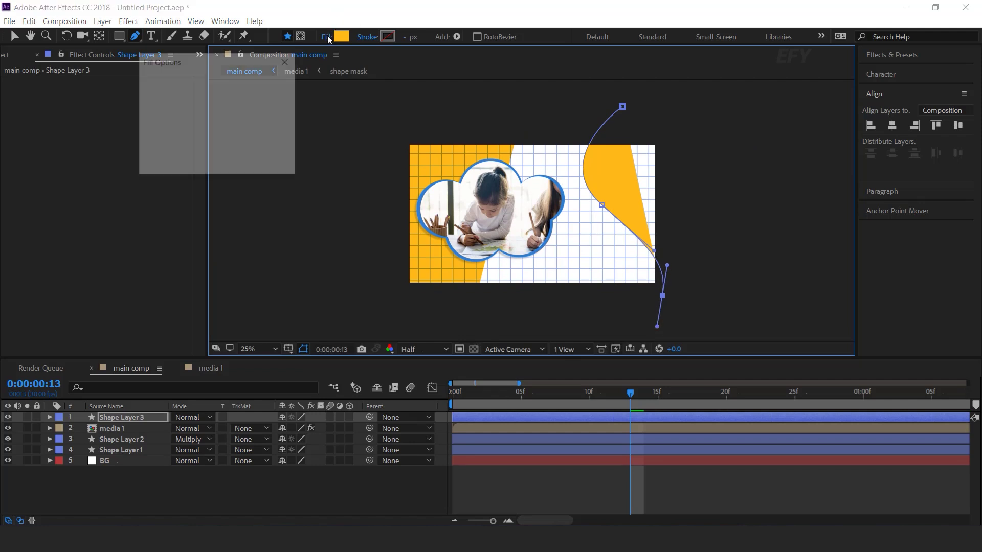
click(153, 87)
click(196, 161)
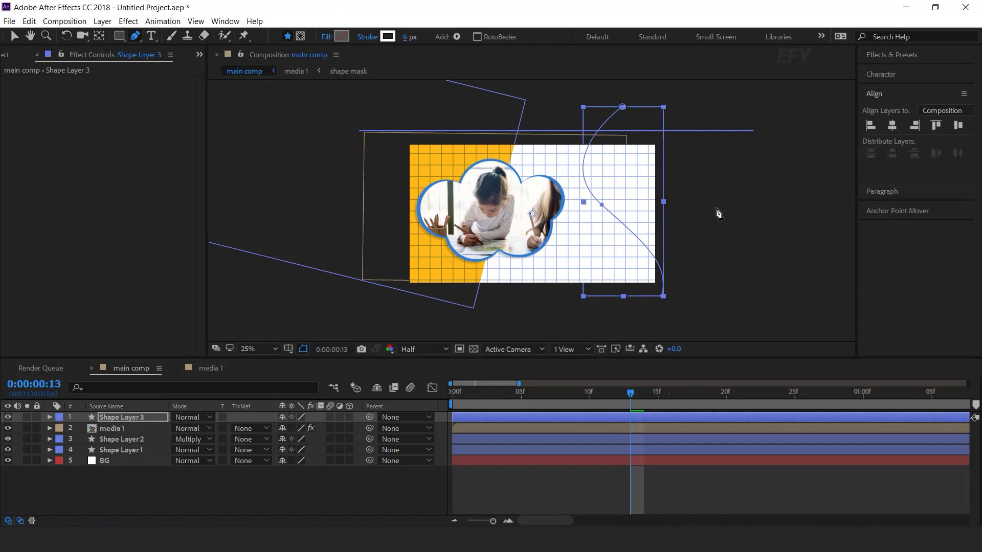
Step: Sample the cloud outline's blue as the curve's stroke colour and set the stroke width to 10 px
key(period)
click(388, 36)
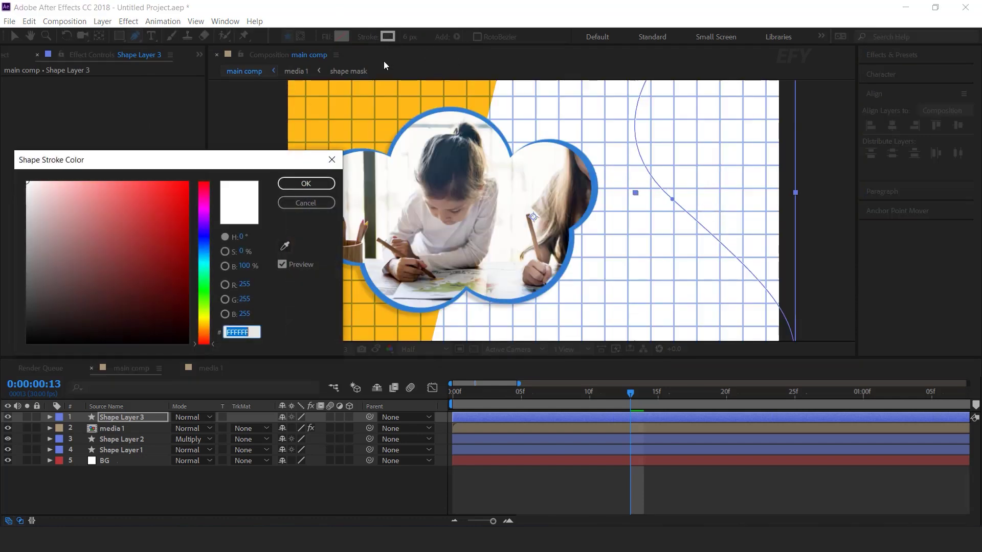
click(285, 246)
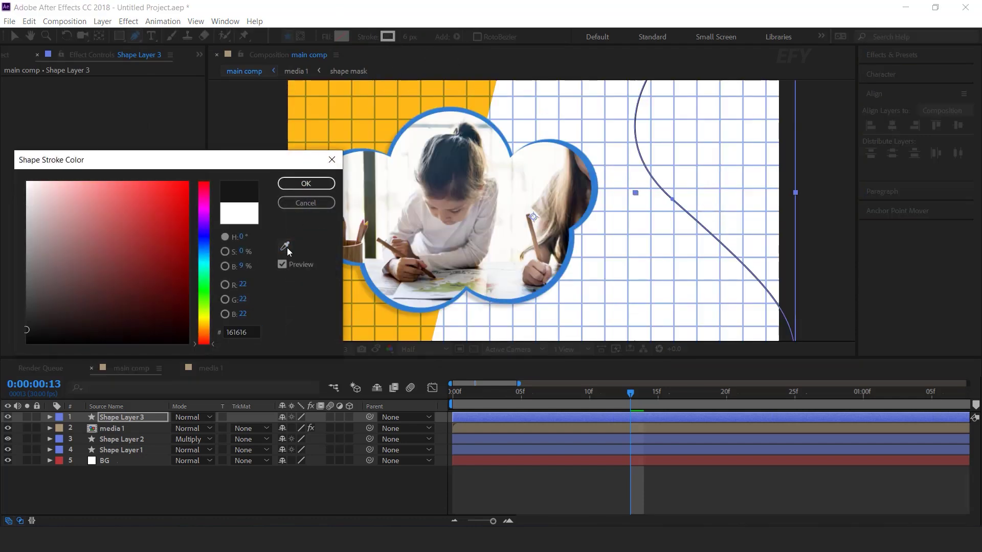
click(598, 192)
click(306, 183)
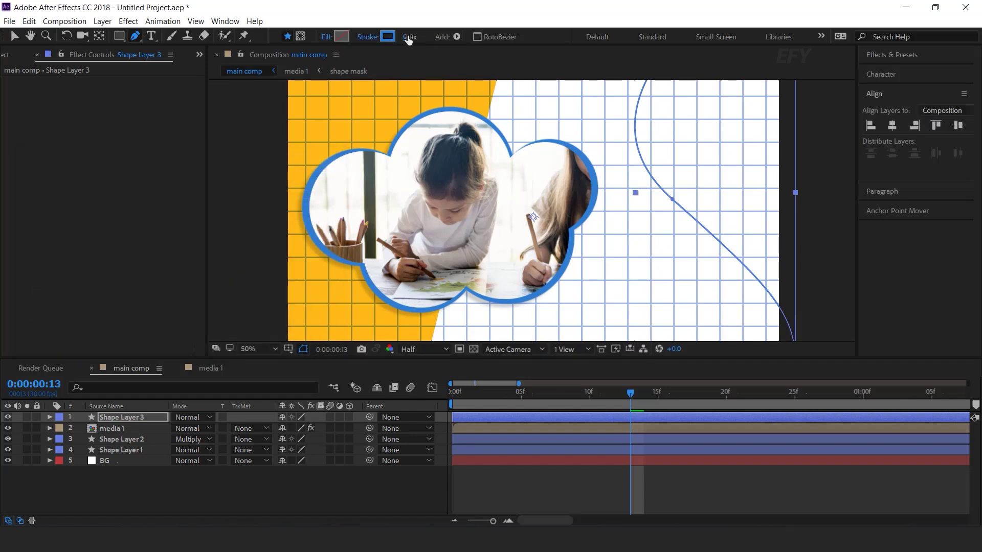
click(118, 418)
Step: Add dashes to Stroke 1 of Shape Layer 3 and set the Dash length to 42
click(49, 417)
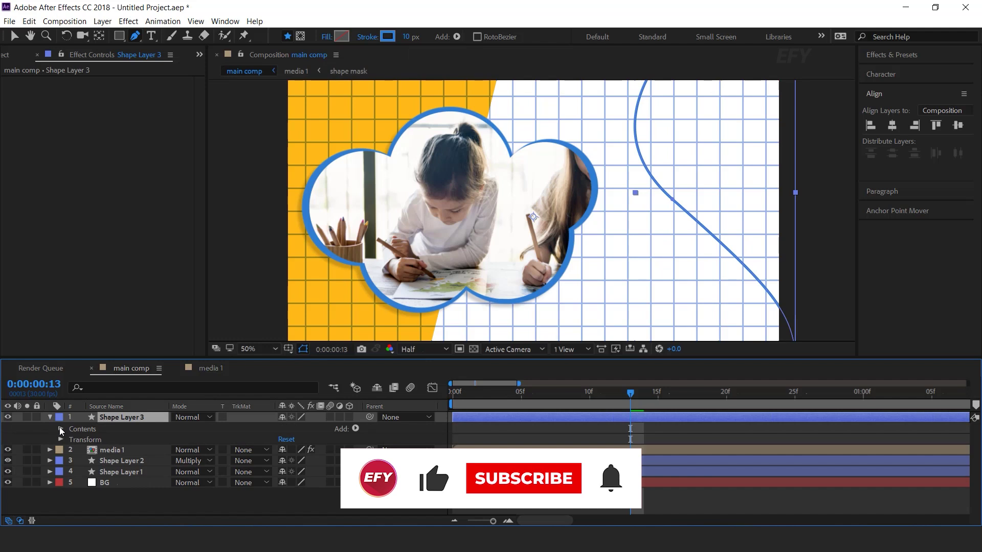
click(61, 429)
click(72, 440)
click(82, 462)
scroll(84, 463, down, 3)
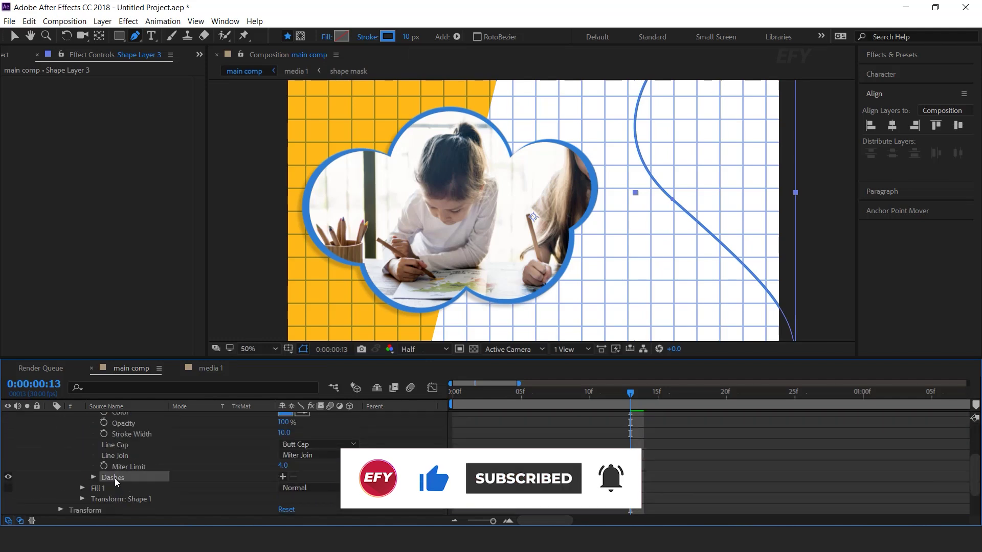
click(283, 476)
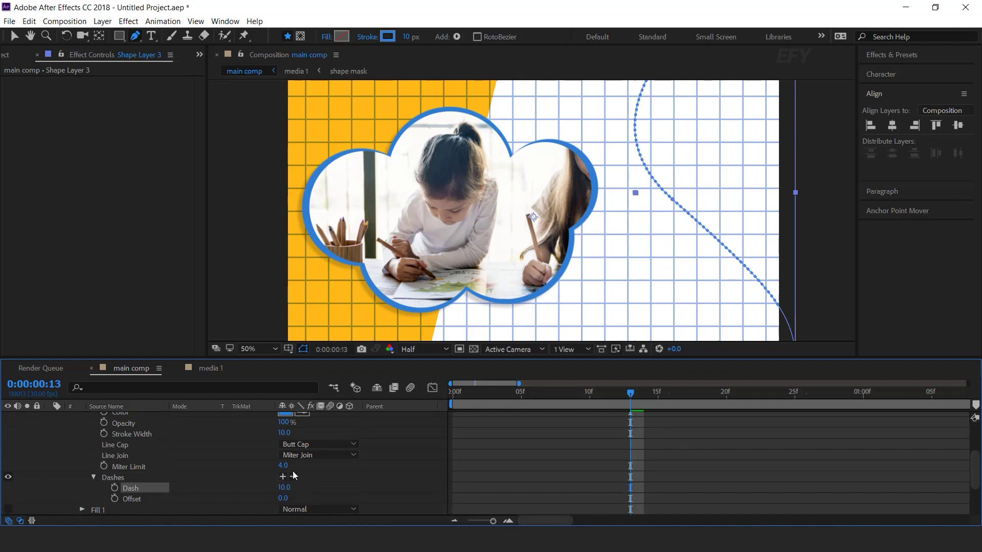
scroll(255, 477, down, 2)
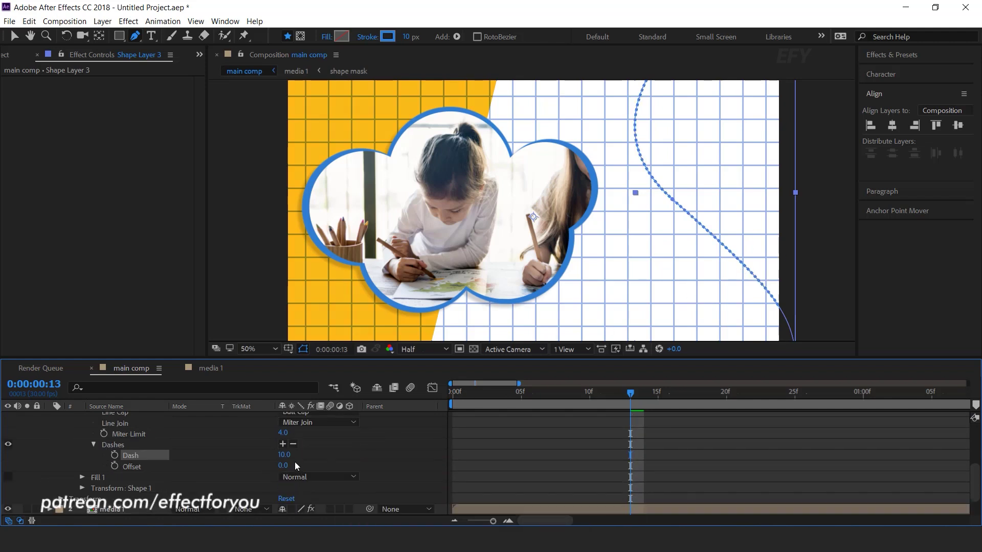
mouse_move(284, 457)
mouse_down()
mouse_move(323, 456)
mouse_move(264, 455)
mouse_up()
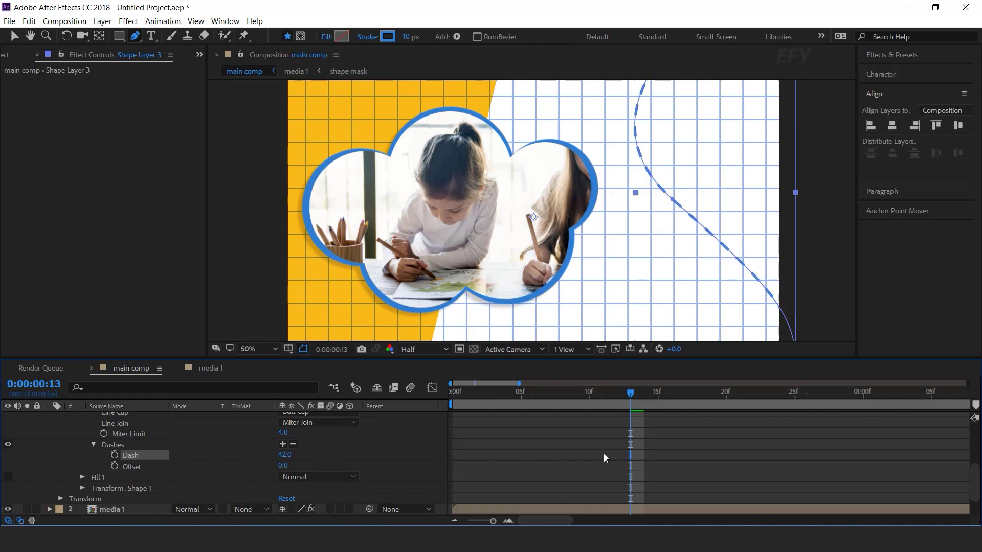
click(584, 463)
Step: Add Trim Paths to Shape Layer 3 and expand its properties
scroll(283, 485, up, 3)
key(v)
click(127, 419)
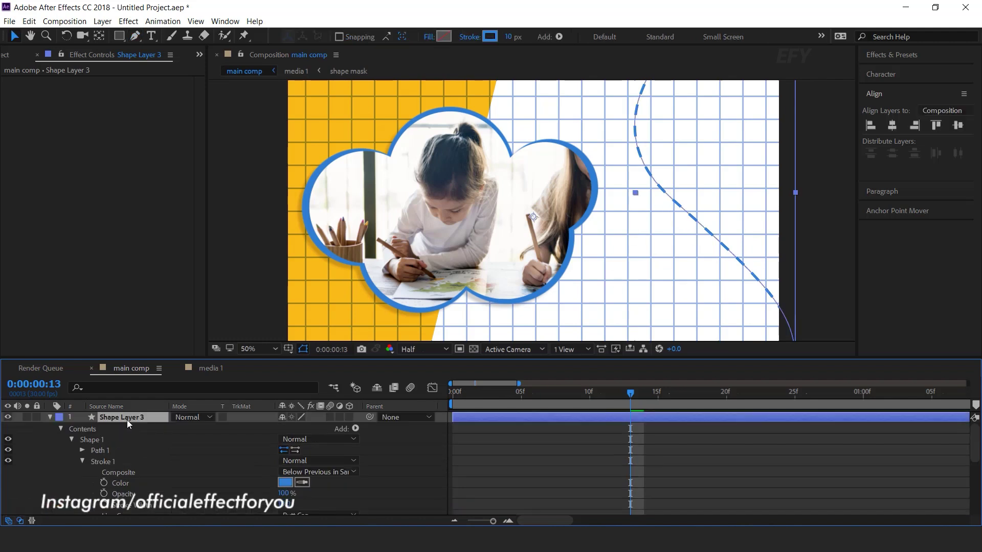
click(355, 430)
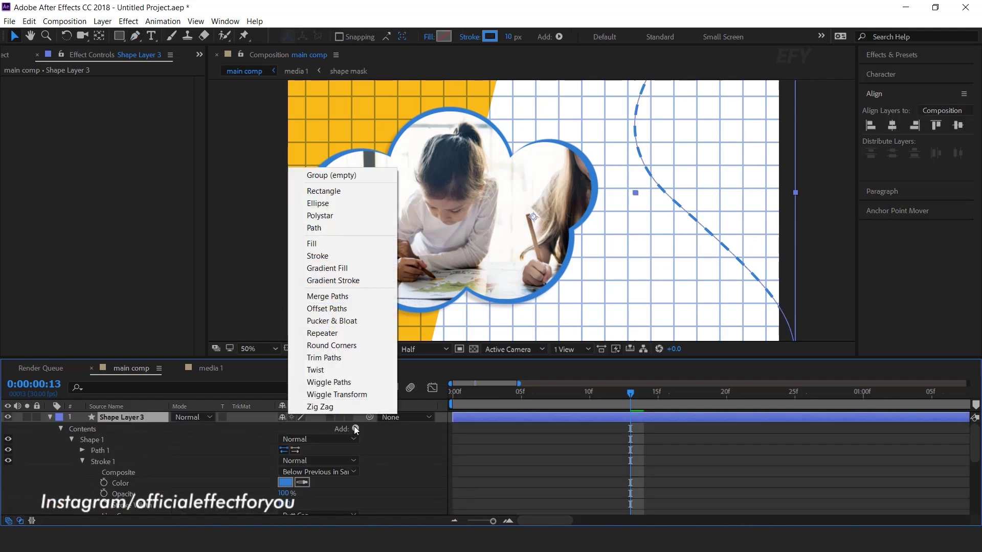
click(332, 361)
scroll(216, 468, down, 5)
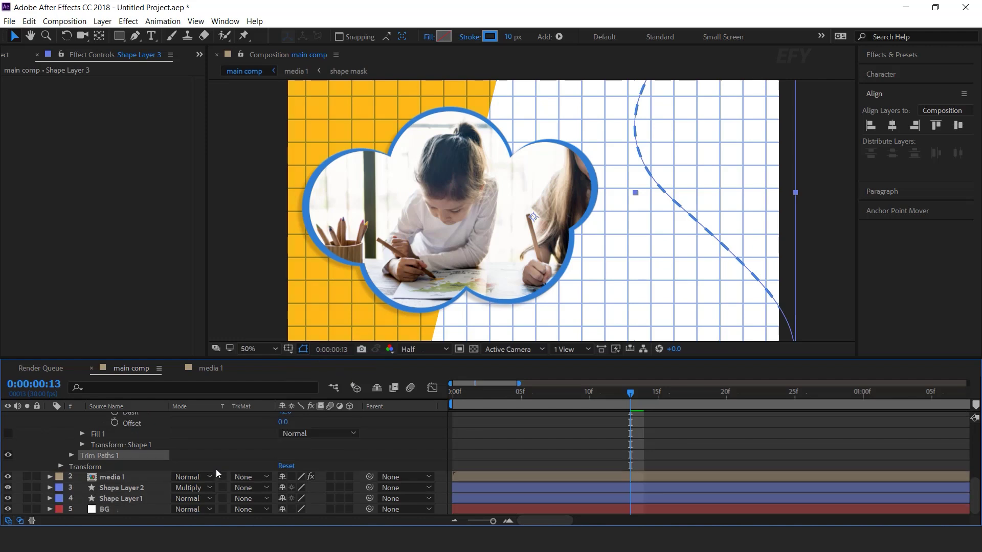
click(74, 454)
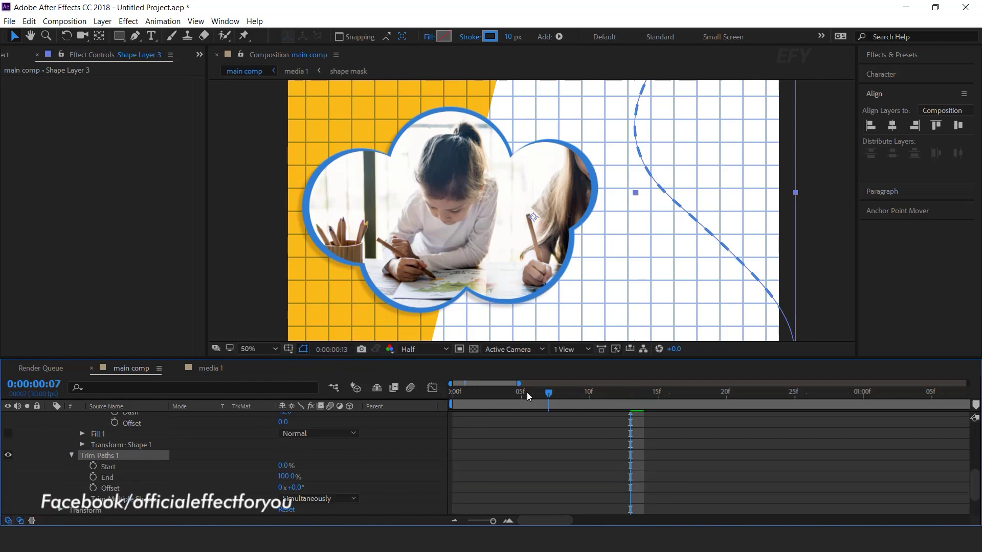
Step: Keyframe the Trim Paths Start at 100% at 0:00:00:00 and 0% at 0:00:00:20, then scrub back through the reveal
drag(526, 392, 391, 400)
key(comma)
drag(283, 466, 303, 465)
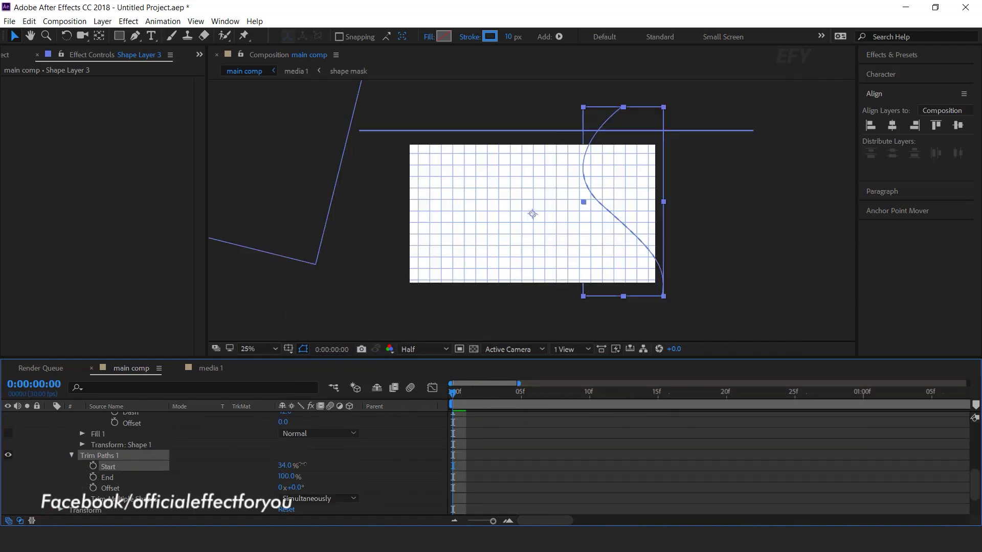
drag(237, 453, 286, 450)
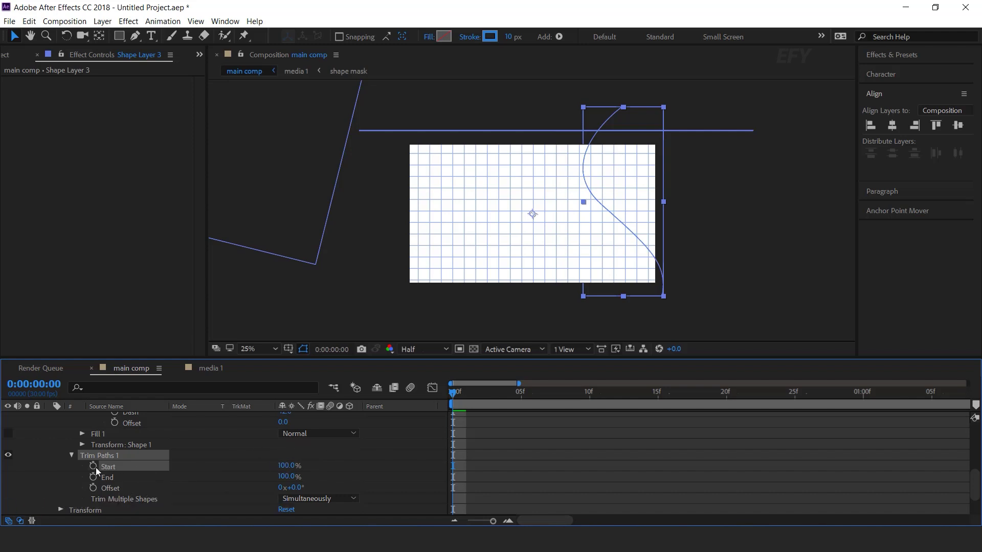
drag(456, 394, 725, 409)
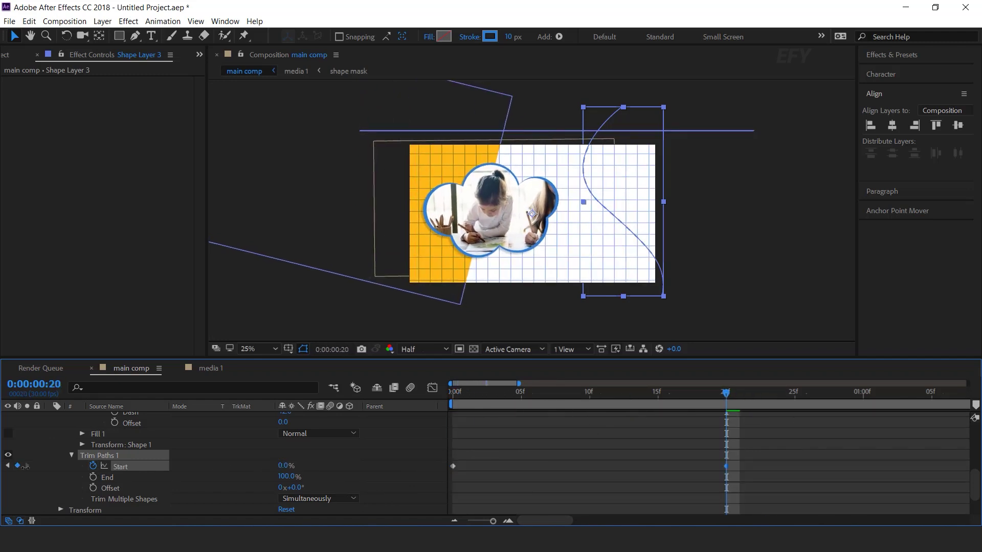
click(589, 457)
drag(505, 395, 451, 395)
Step: Apply Easy Ease to both Trim Paths Start keyframes and stretch the last keyframe's incoming influence far back in the speed graph
drag(793, 456, 440, 470)
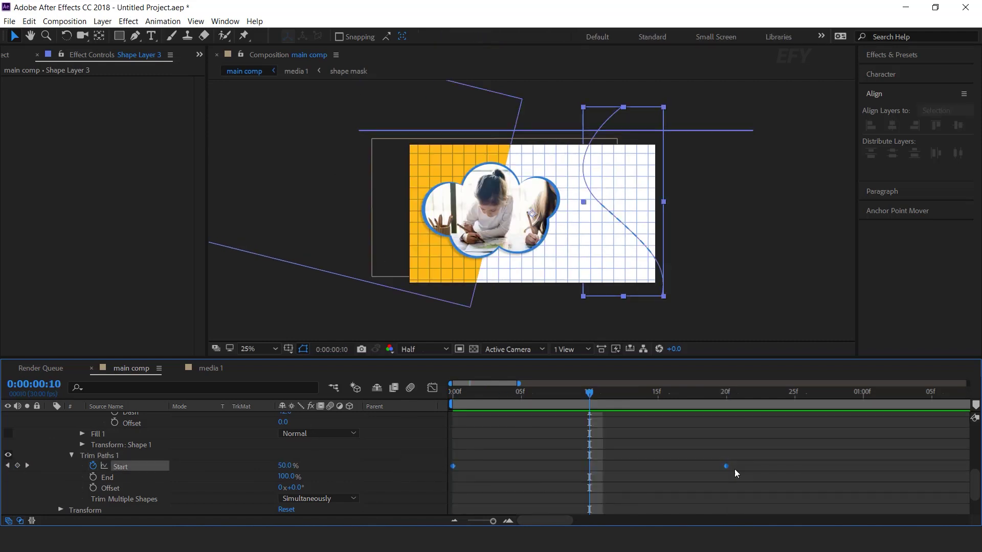
right_click(726, 466)
mouse_move(737, 458)
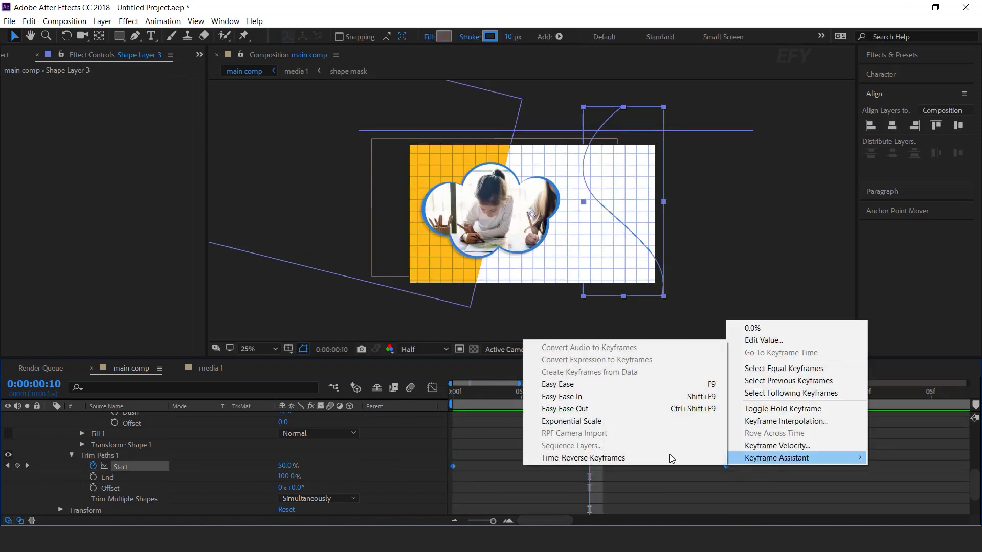
click(566, 385)
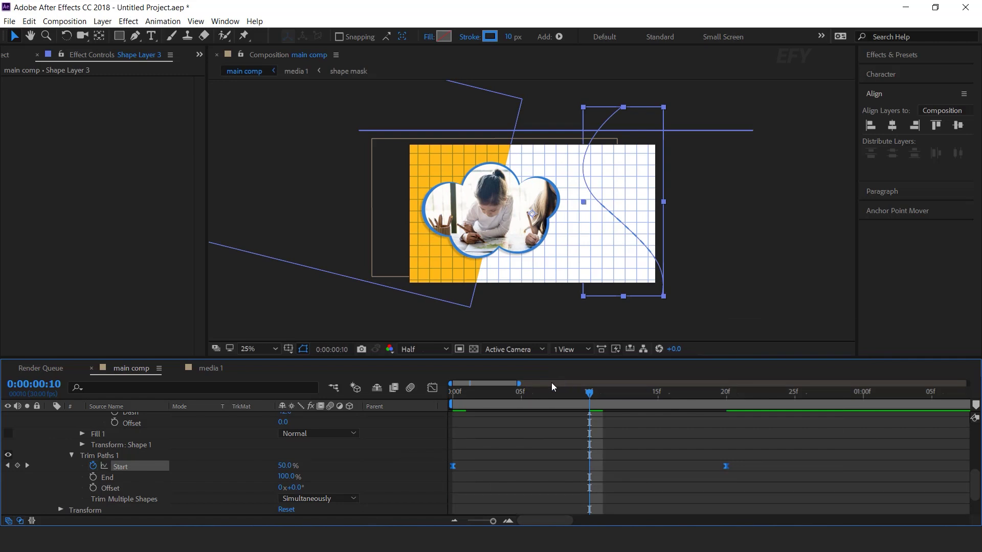
click(432, 387)
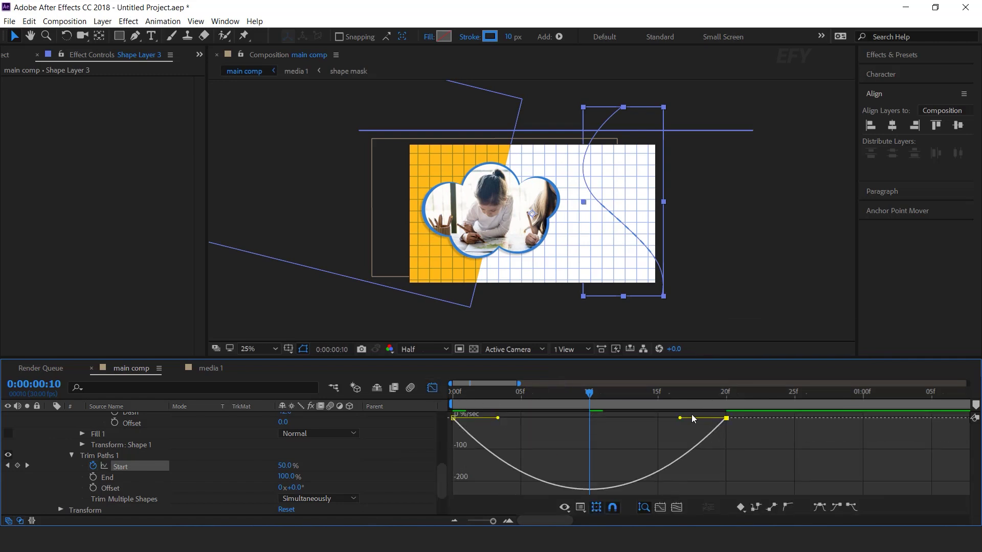
drag(678, 417, 502, 419)
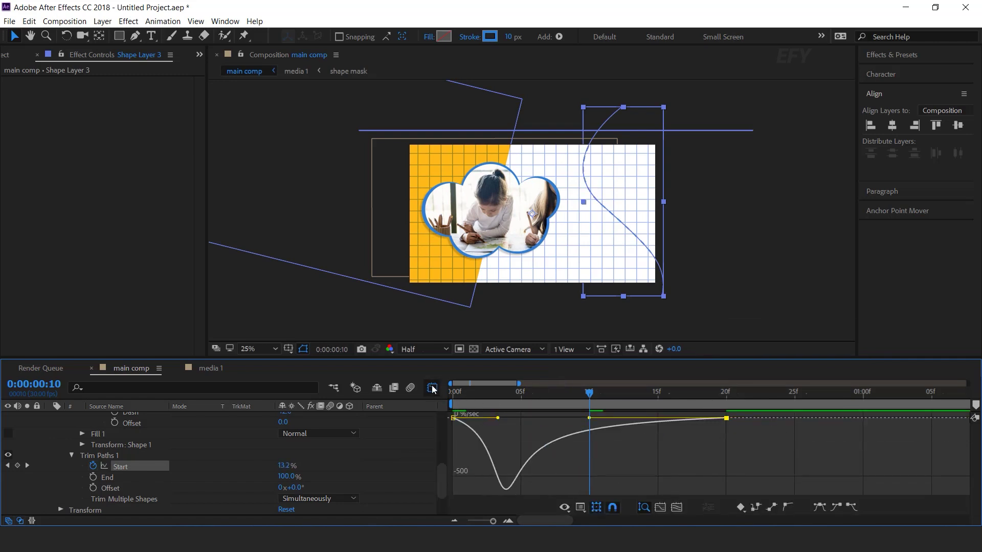
click(432, 387)
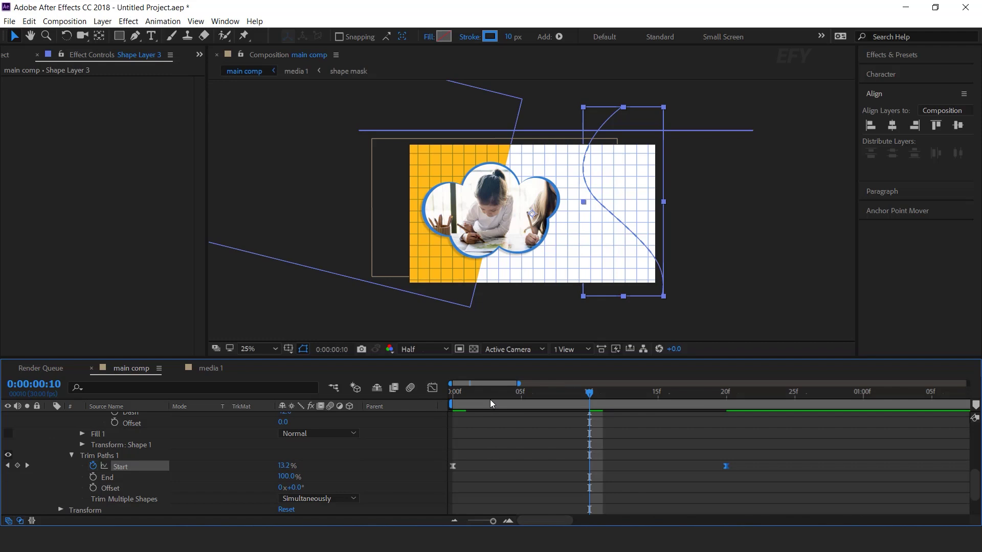
Step: Preview the line's reveal, move the last Trim Paths Start keyframe to about 2 seconds and play it again
key(Home)
click(824, 442)
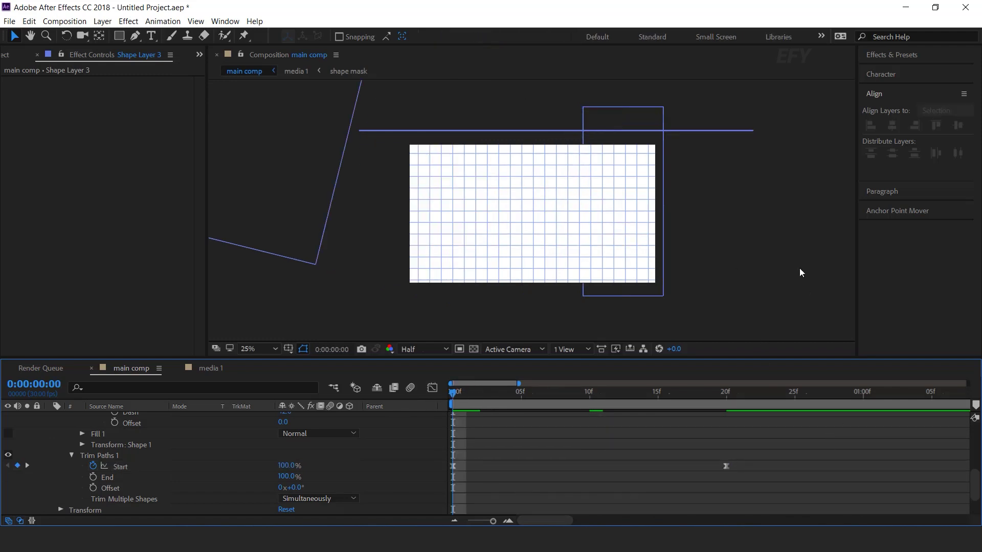
key(space)
drag(704, 398, 452, 424)
scroll(605, 465, down, 5)
key(space)
drag(487, 466, 551, 467)
click(505, 394)
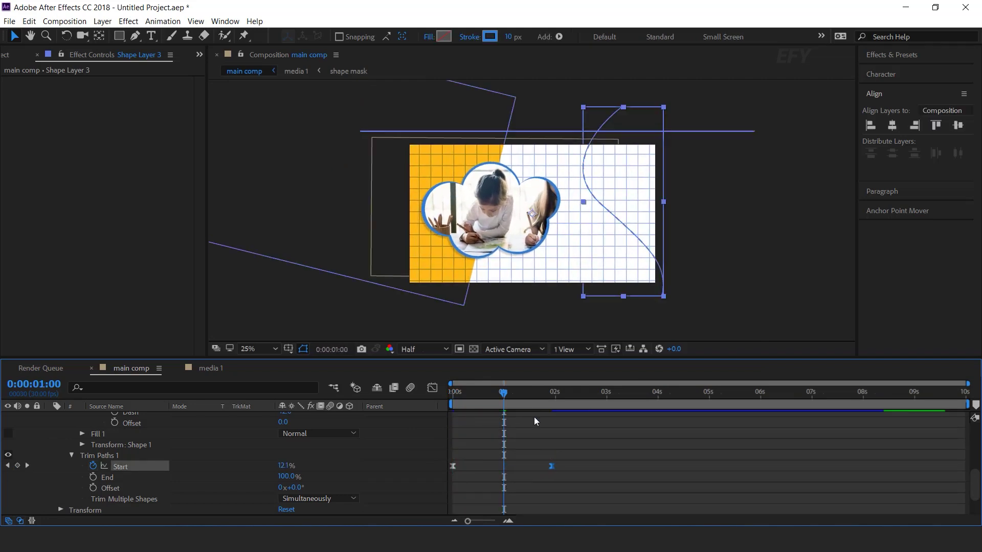
key(space)
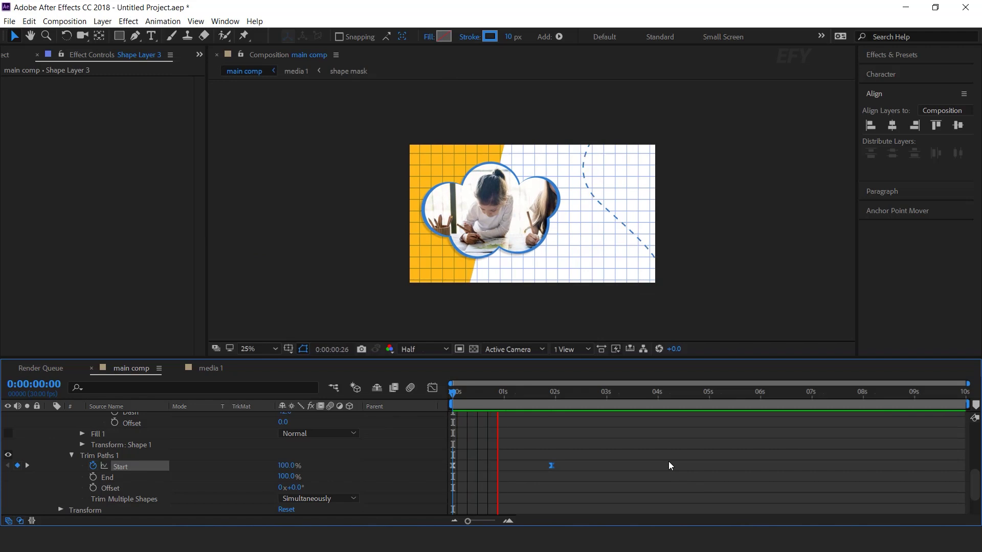
Step: Keyframe the dash Offset at 0 at 0:00:01:00 and 161 at 0:00:08:01
click(555, 398)
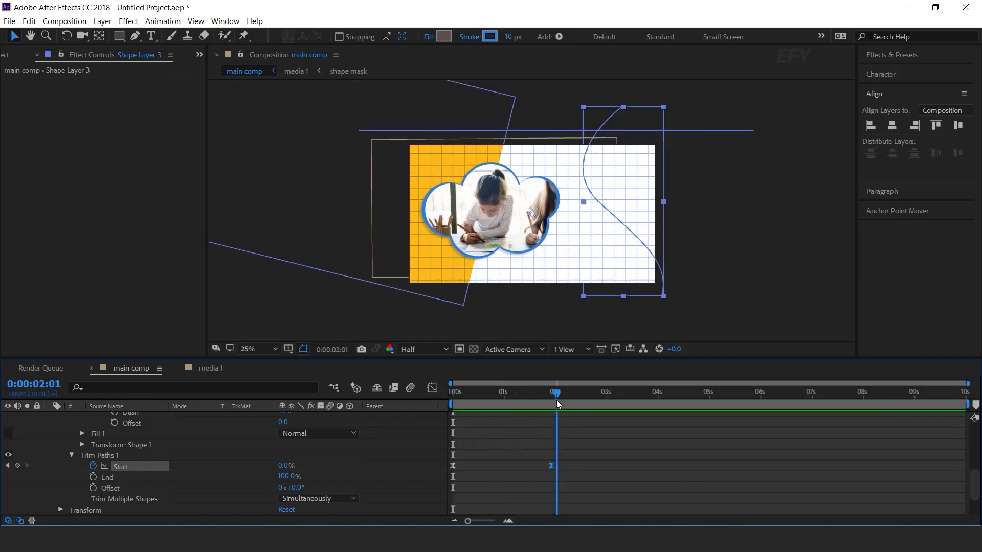
scroll(554, 399, up, 1)
drag(554, 398, 504, 400)
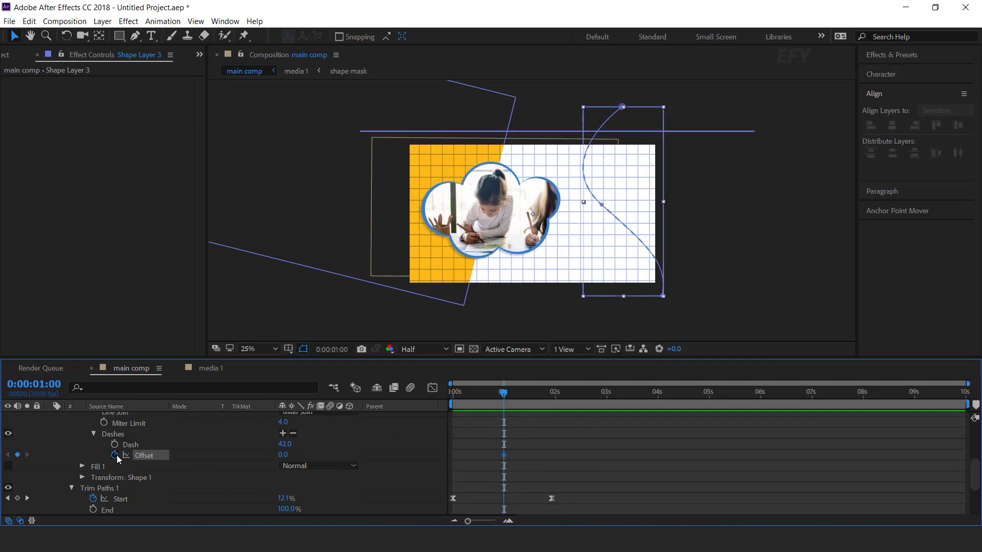
drag(544, 394, 867, 394)
drag(281, 455, 292, 455)
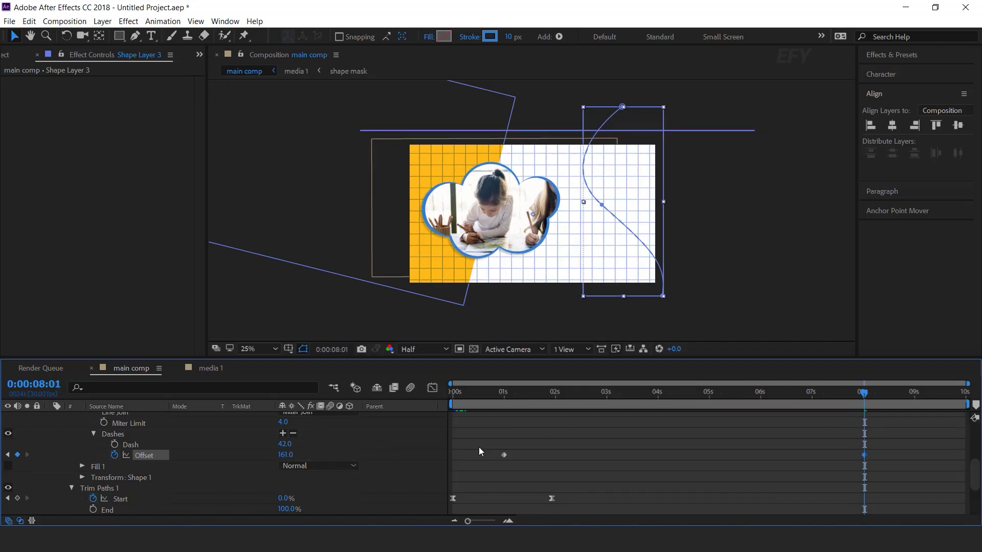
click(657, 458)
Step: Preview the moving dashed line from the start of the composition and collapse Shape Layer 3's properties
drag(517, 395, 450, 394)
click(765, 263)
key(space)
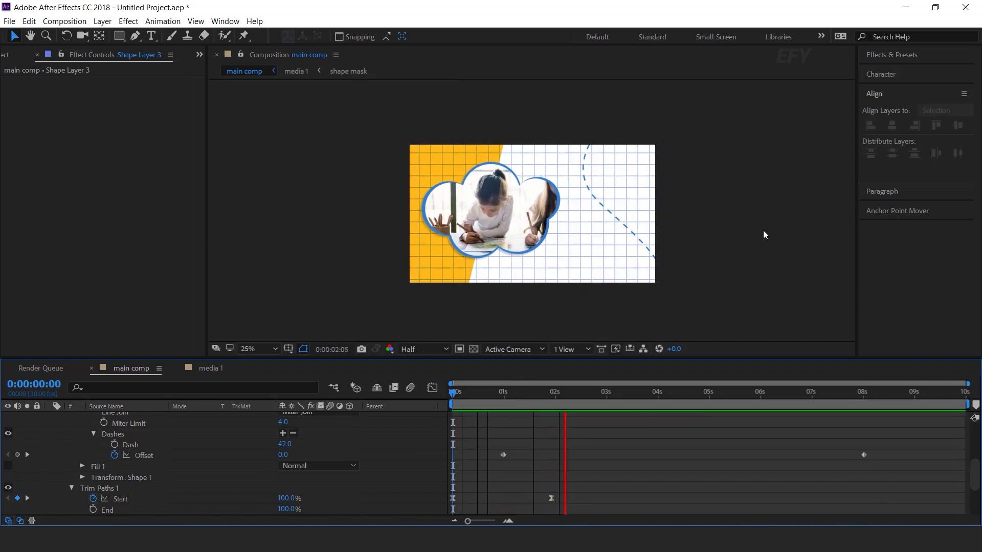
key(period)
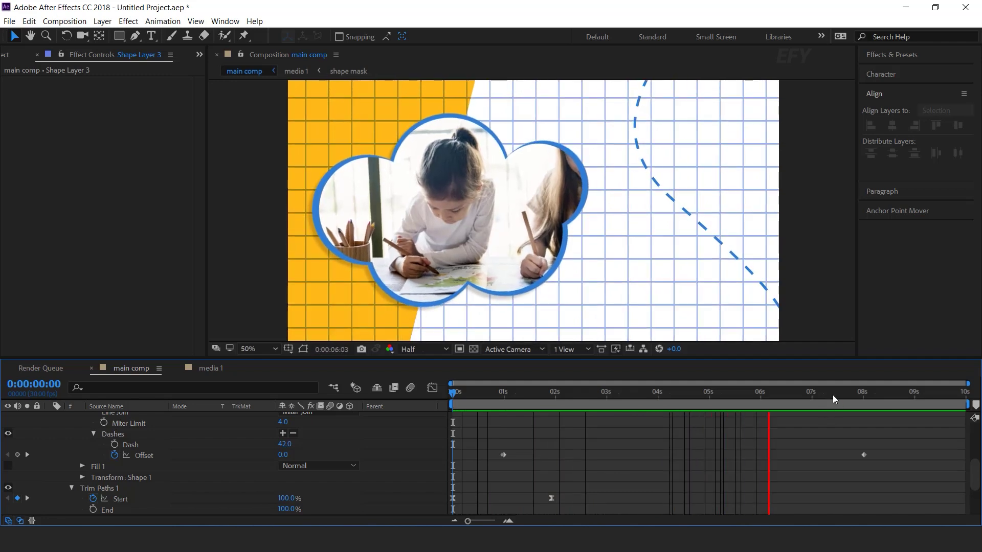
click(731, 394)
scroll(149, 454, up, 2)
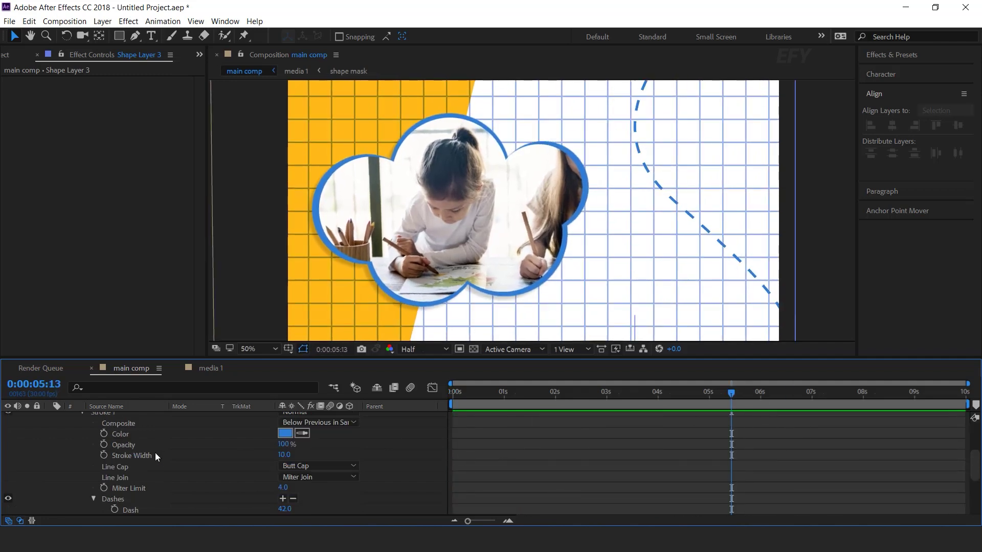
scroll(155, 453, up, 3)
click(50, 416)
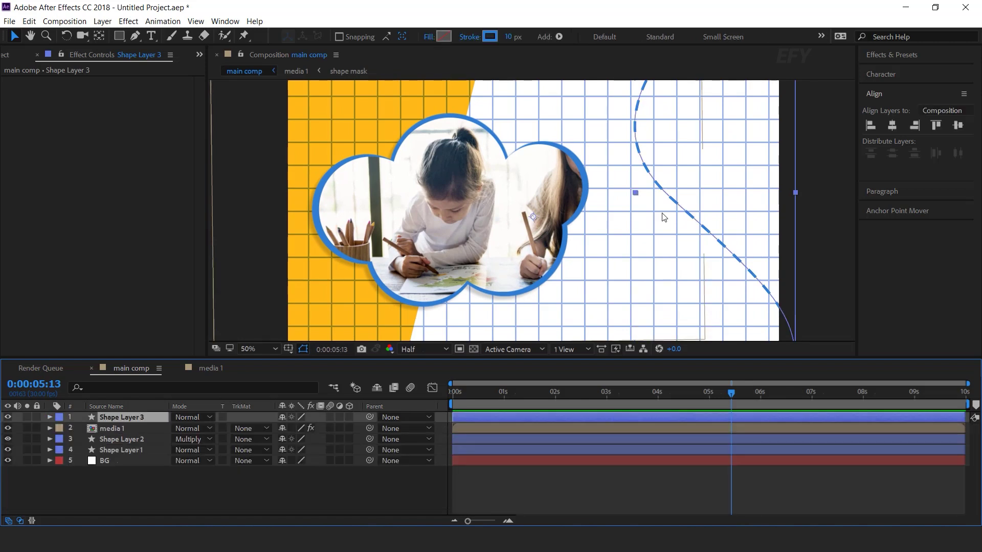
Step: Duplicate Shape Layer 3 and move the copy left and slightly down so it overlaps the cloud photo's right edge
key(comma)
key(ctrl+d)
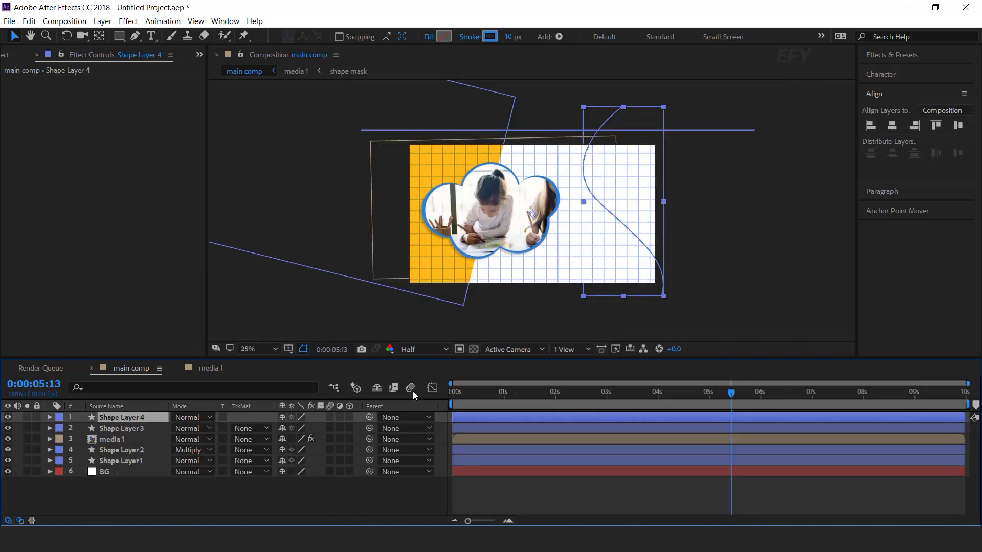
drag(619, 239, 576, 253)
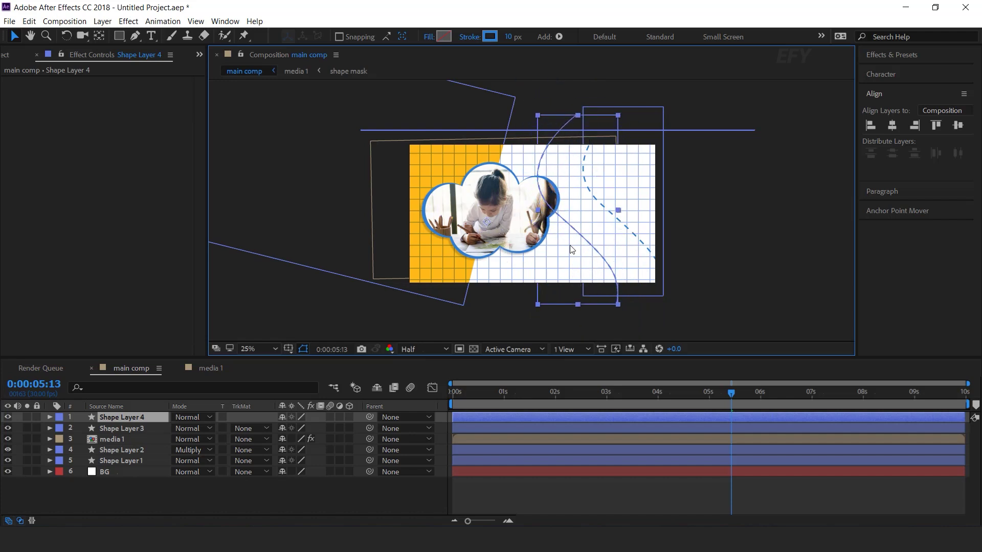
Step: Reshape Shape Layer 4's path with the Pen tool into a curve bulging right, from above the frame to below the cloud photo
key(g)
drag(476, 166, 663, 163)
drag(616, 301, 538, 292)
drag(556, 210, 627, 215)
drag(577, 111, 552, 122)
click(538, 293)
key(ctrl+z)
drag(626, 218, 597, 238)
drag(507, 290, 534, 288)
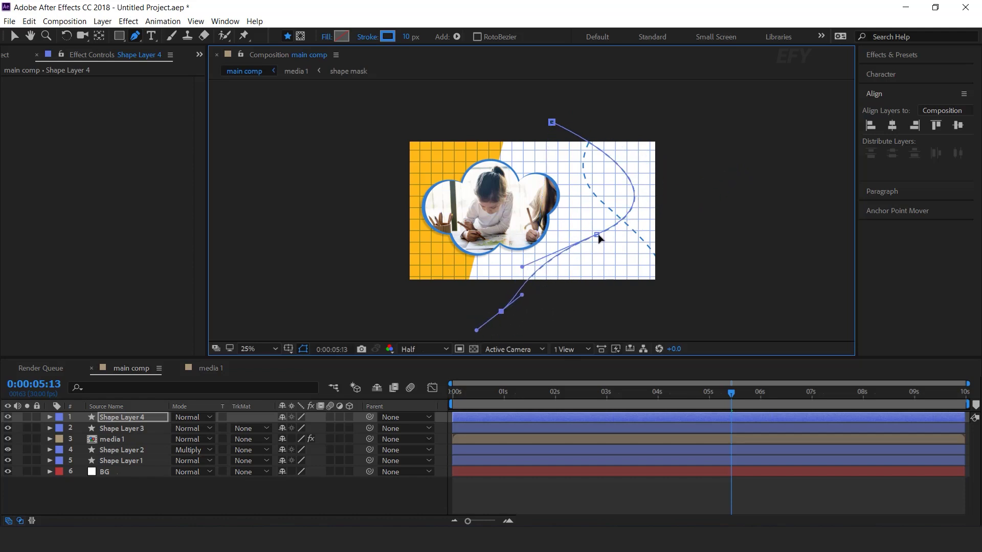
Step: Preview both dashed curves from the start of the composition
click(555, 496)
key(space)
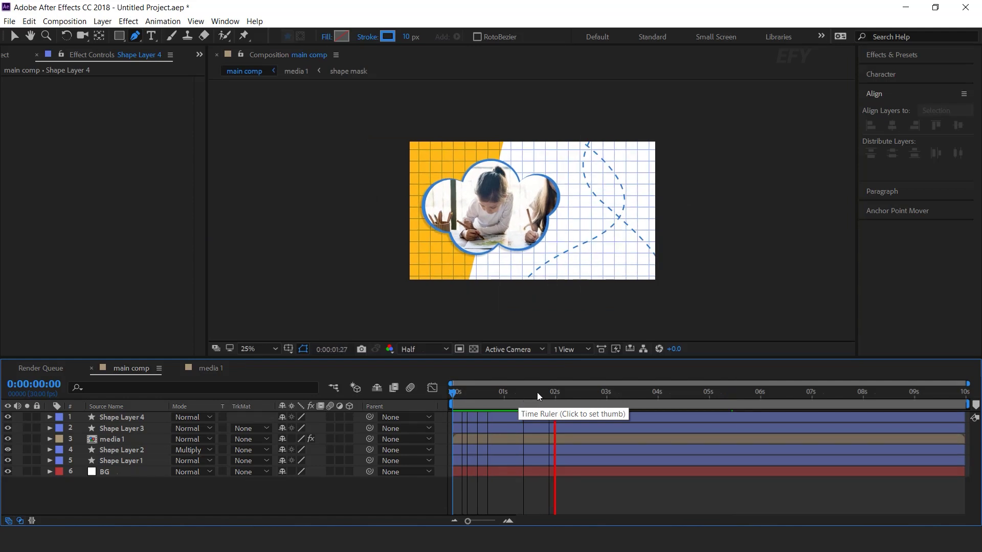
click(501, 415)
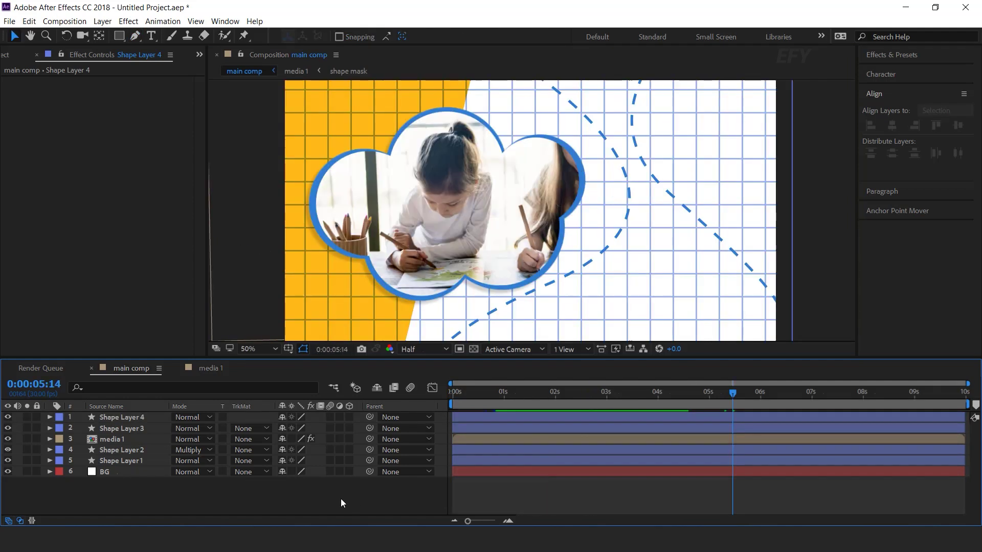
Step: Move Shape Layer 4's dashed curve left across the yellow panel and cloud, and place its layer directly below media 1
click(122, 416)
mouse_move(621, 228)
mouse_down()
mouse_move(379, 244)
mouse_move(411, 246)
mouse_up()
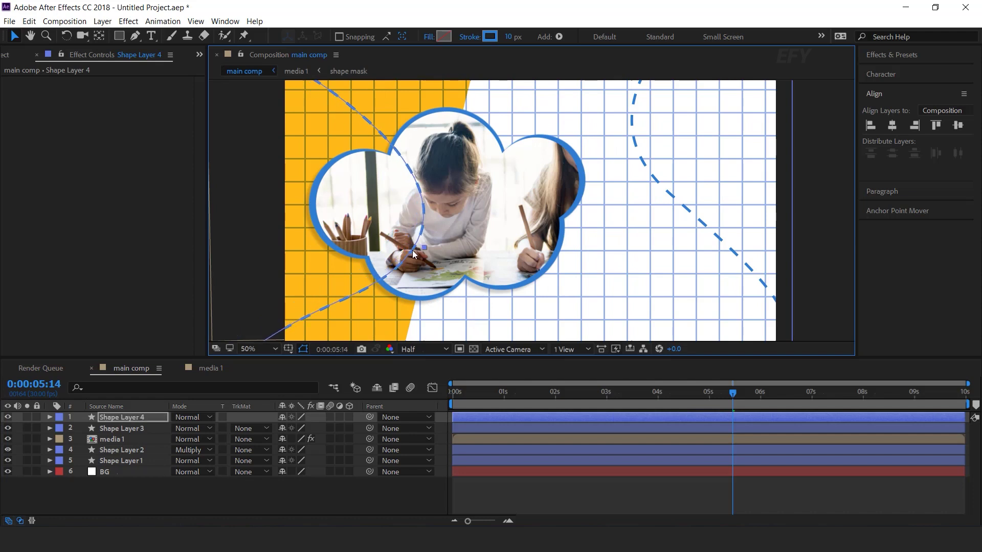
click(198, 496)
drag(138, 418, 130, 445)
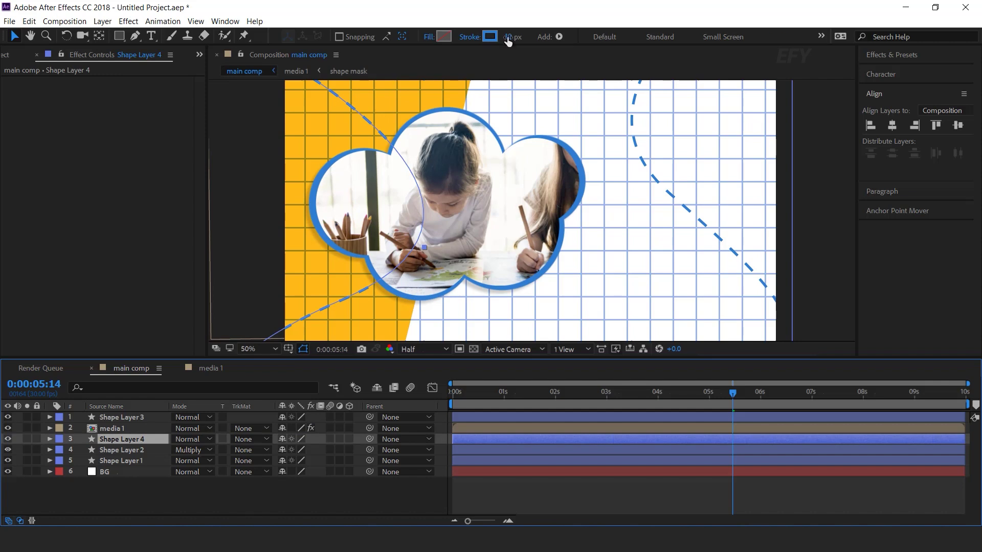
Step: Set Shape Layer 4's stroke color to white, FFFFFF
click(490, 37)
text(ffffff)
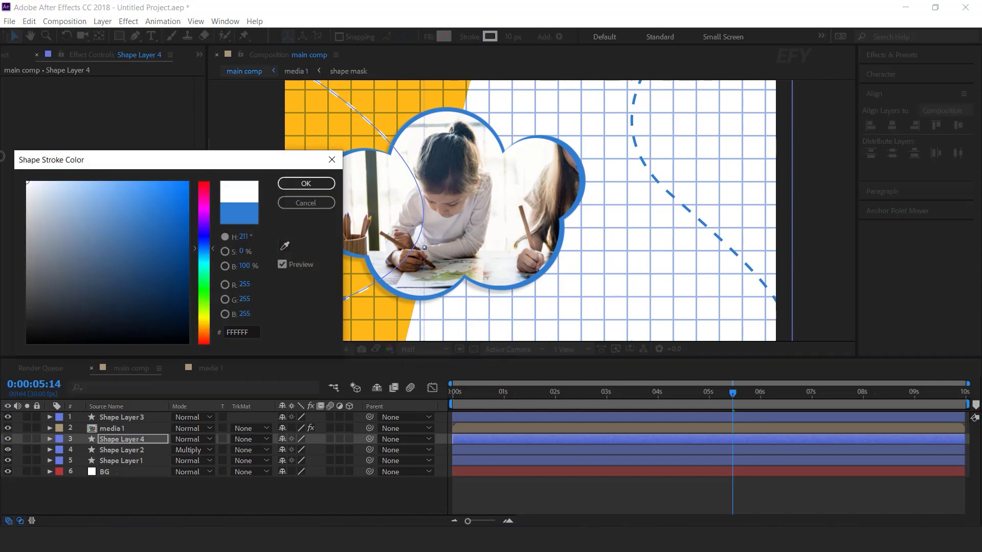
click(305, 183)
click(359, 485)
Step: Preview the white dashed curve behind the cloud photo from the start of the composition
key(Home)
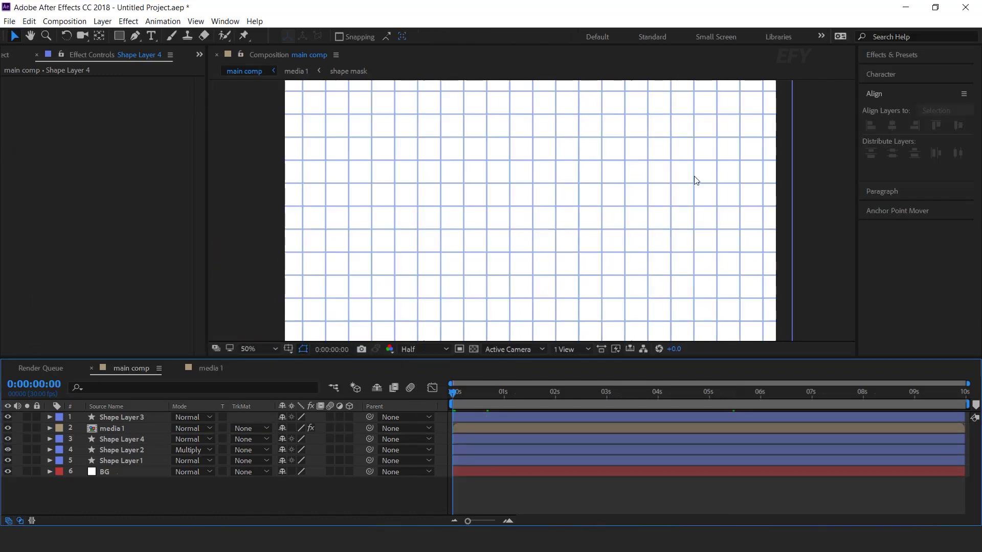
key(space)
scroll(736, 213, down, 2)
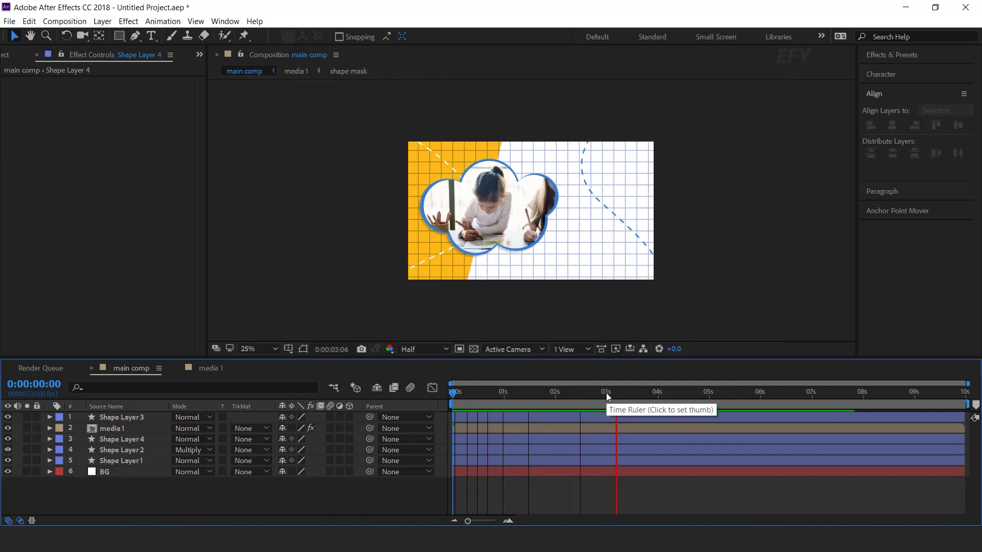
click(661, 394)
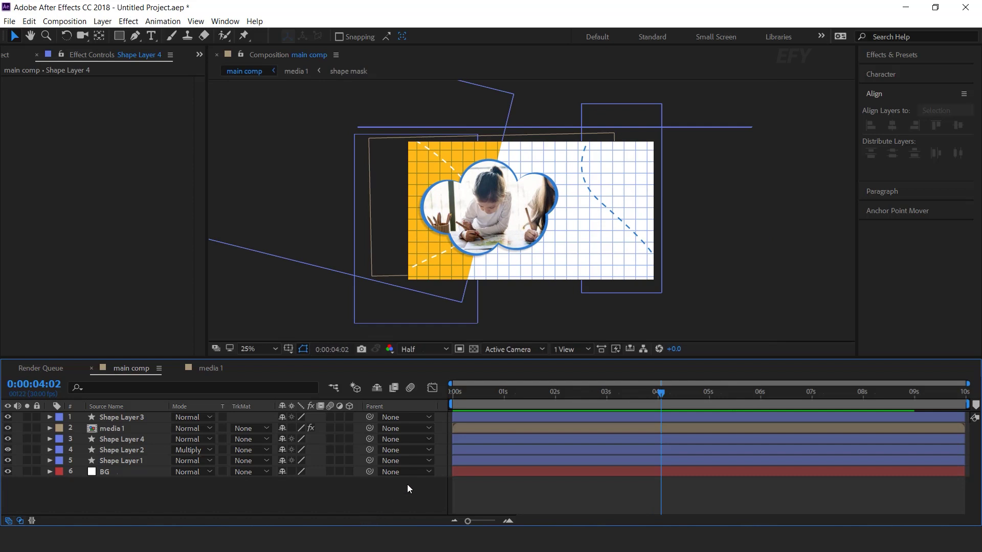
Step: Add 123.png from the elements folder as the top layer and place it on the cloud's lower edge beneath the right-hand child
click(18, 58)
click(76, 263)
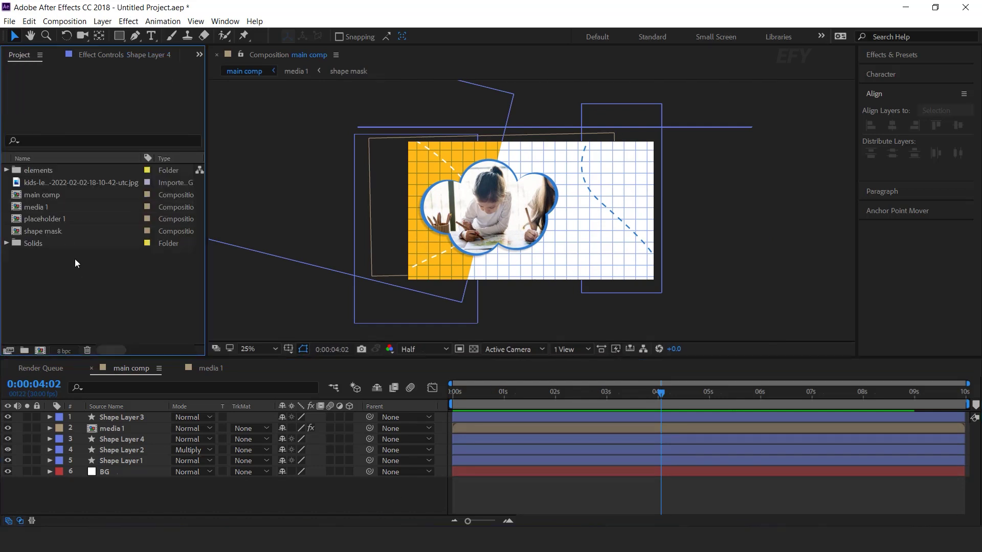
double_click(40, 173)
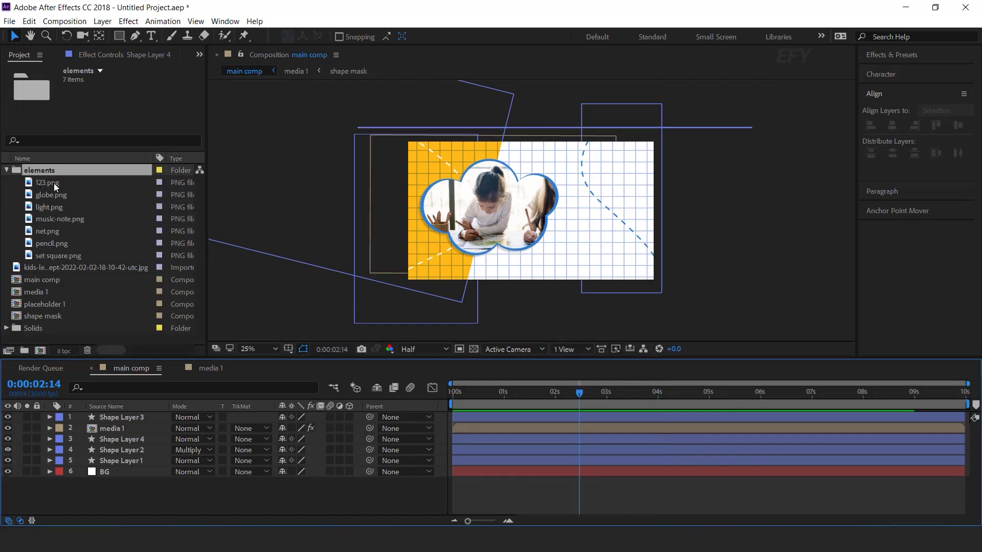
click(54, 183)
drag(42, 182, 142, 415)
key(period)
key(period)
drag(532, 212, 515, 283)
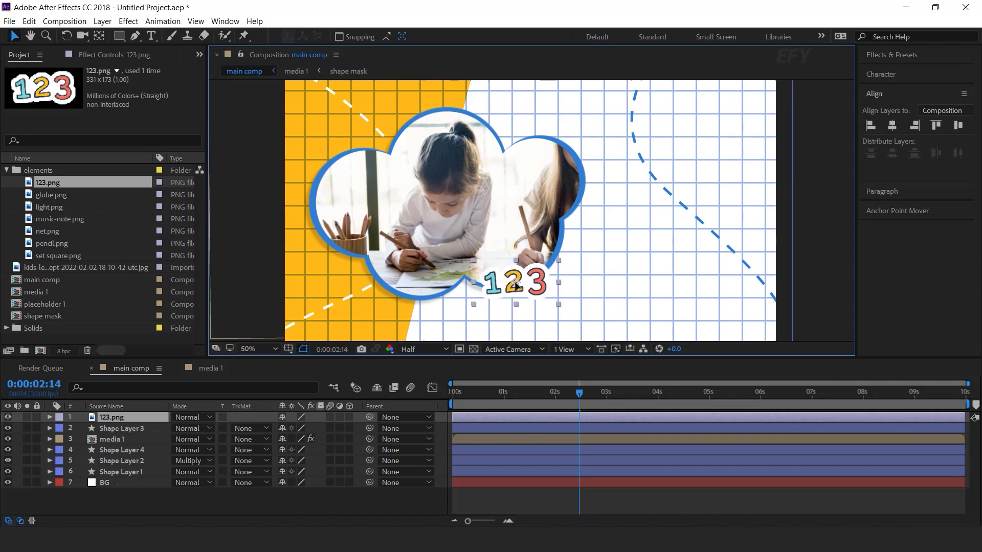
Step: Scale 123.png to 60% and nudge it slightly left and down on the cloud's edge
key(s)
click(317, 428)
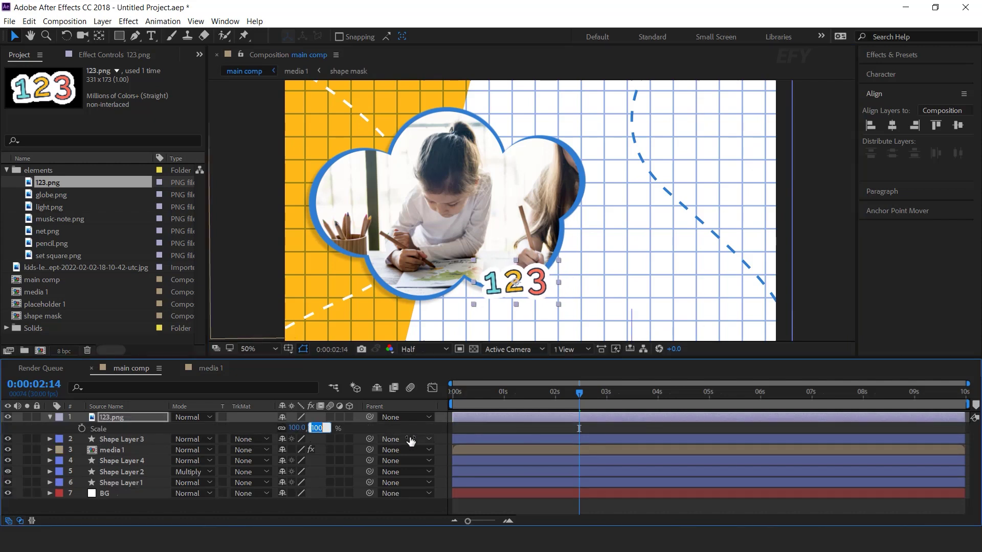
text(60)
key(Return)
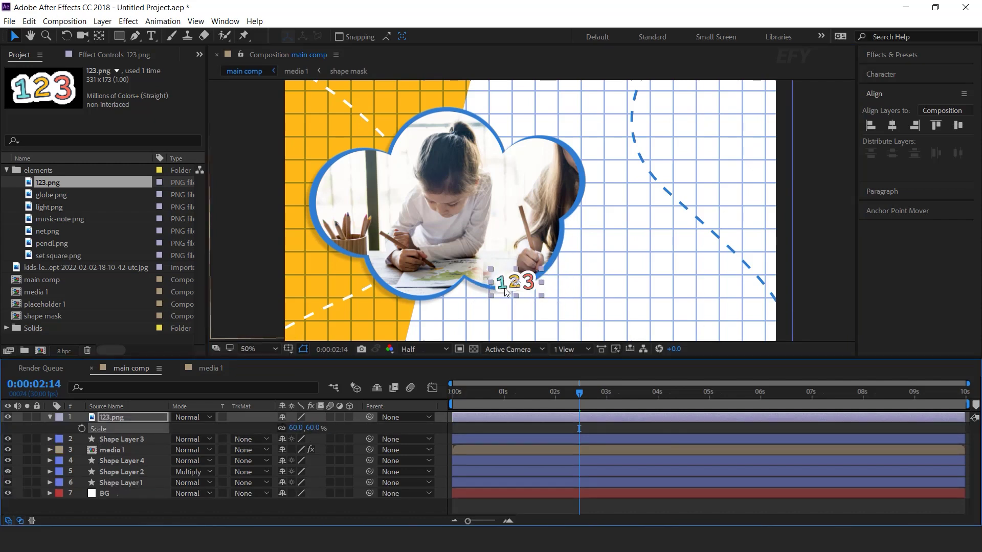
drag(518, 281, 513, 284)
Step: Apply a Drop Shadow to 123.png with opacity 30%, direction 228°, distance 15 and softness 10
click(125, 419)
key(ctrl+space)
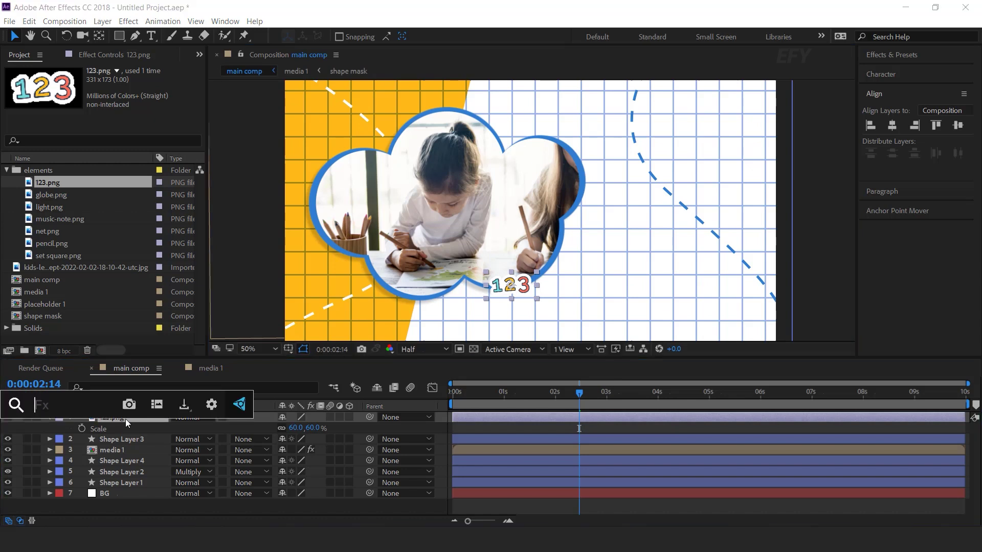
text(drop)
key(Return)
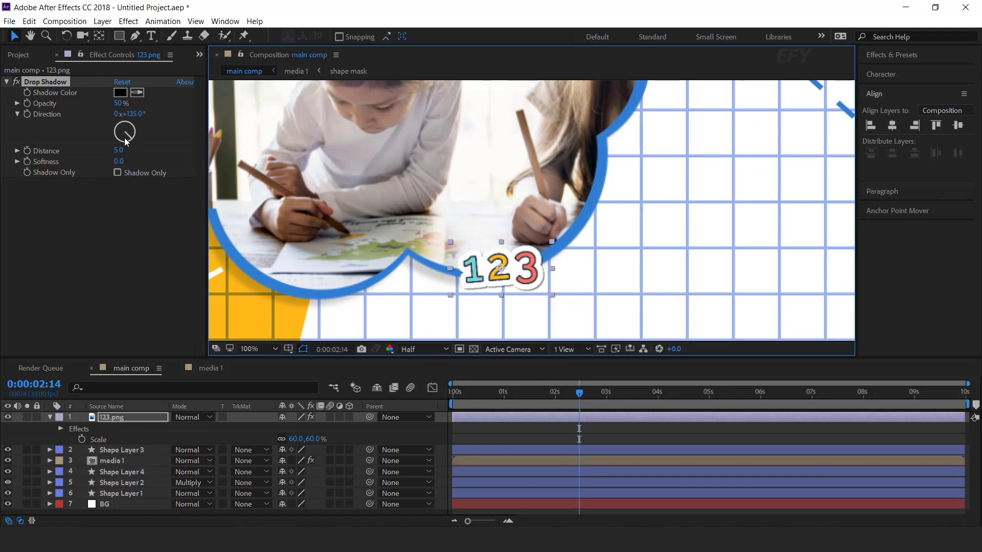
drag(124, 137, 113, 143)
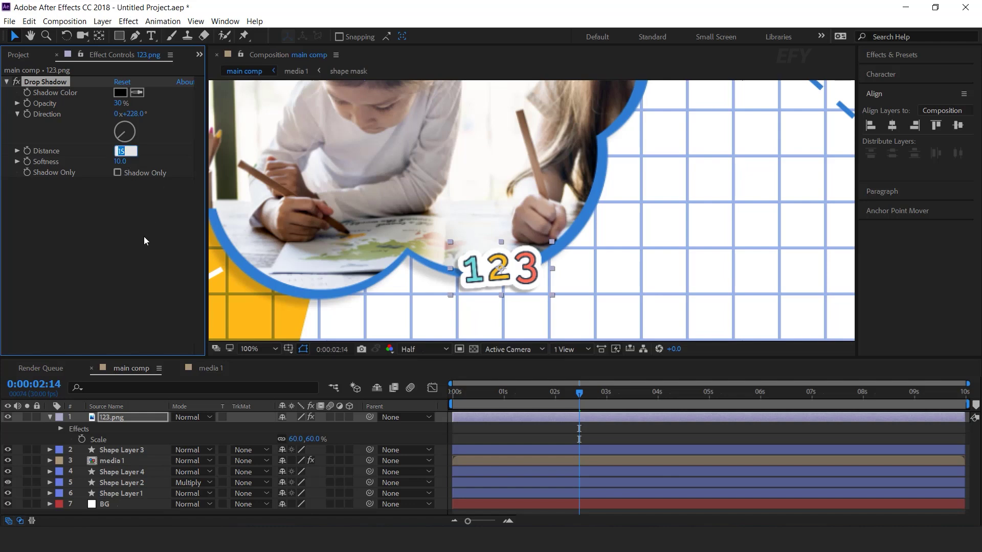
key(Return)
key(comma)
key(comma)
click(488, 442)
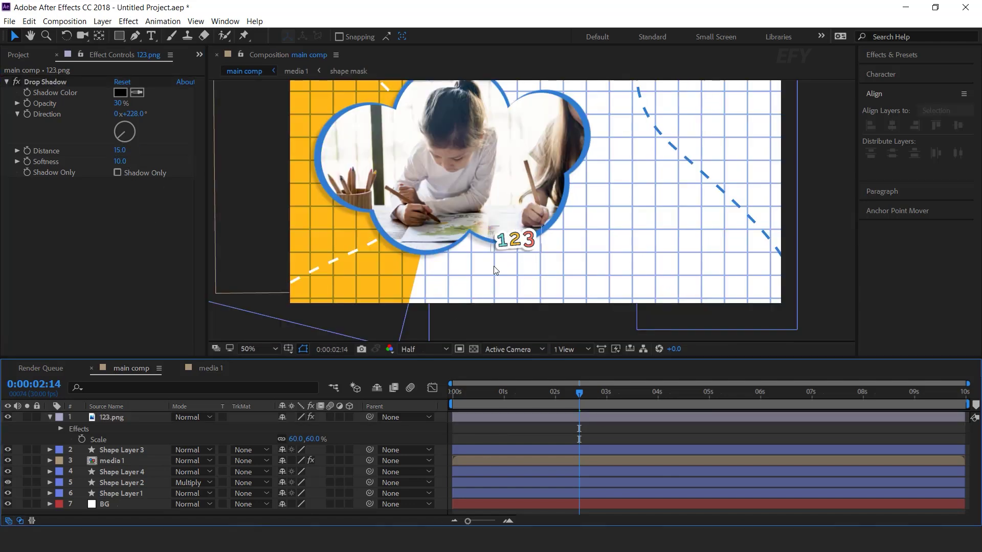
Step: Keyframe 123.png's Scale at 60% at 0:00:00:10 and 0% at 0:00:00:00
click(117, 420)
key(s)
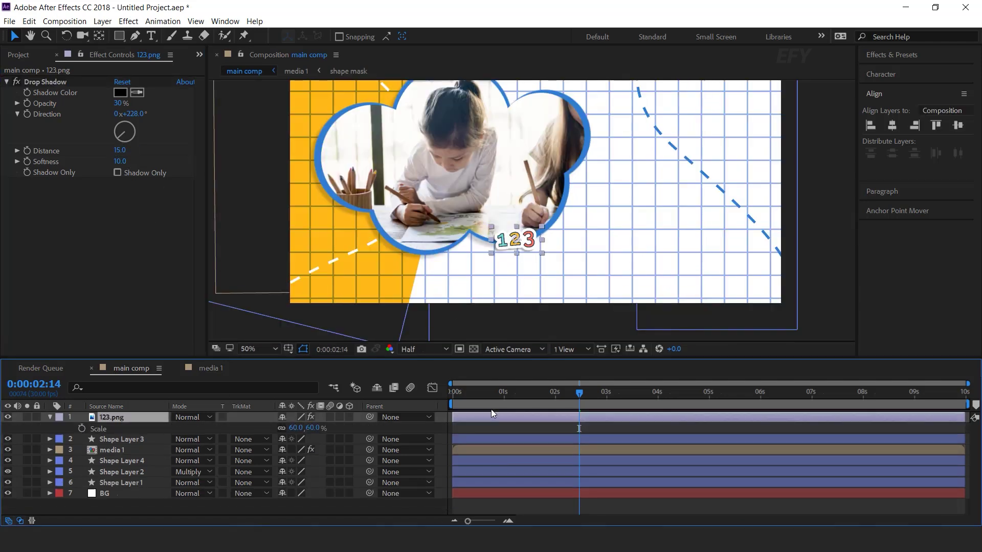
drag(449, 394, 469, 395)
click(508, 520)
drag(567, 519, 546, 519)
drag(449, 400, 487, 400)
click(82, 428)
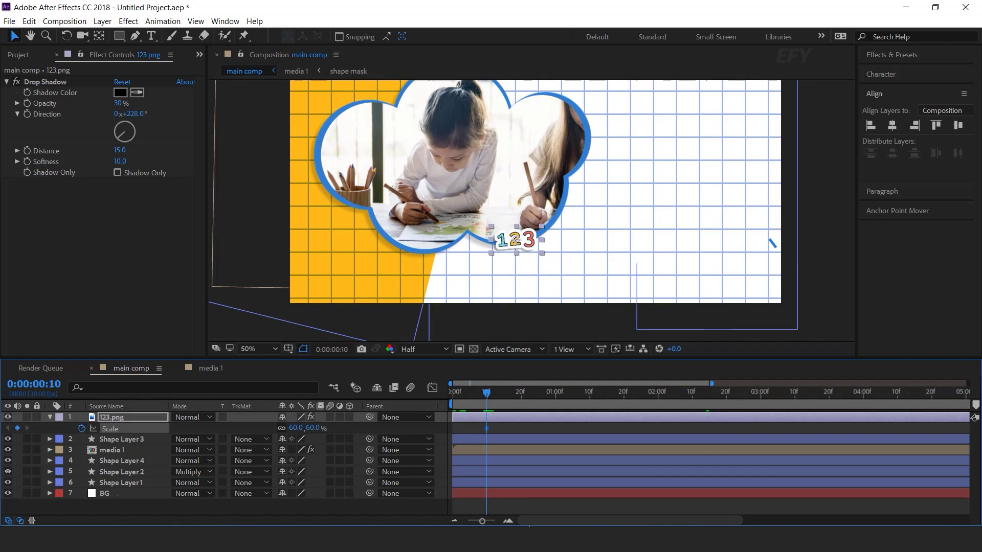
click(508, 520)
drag(551, 521, 534, 522)
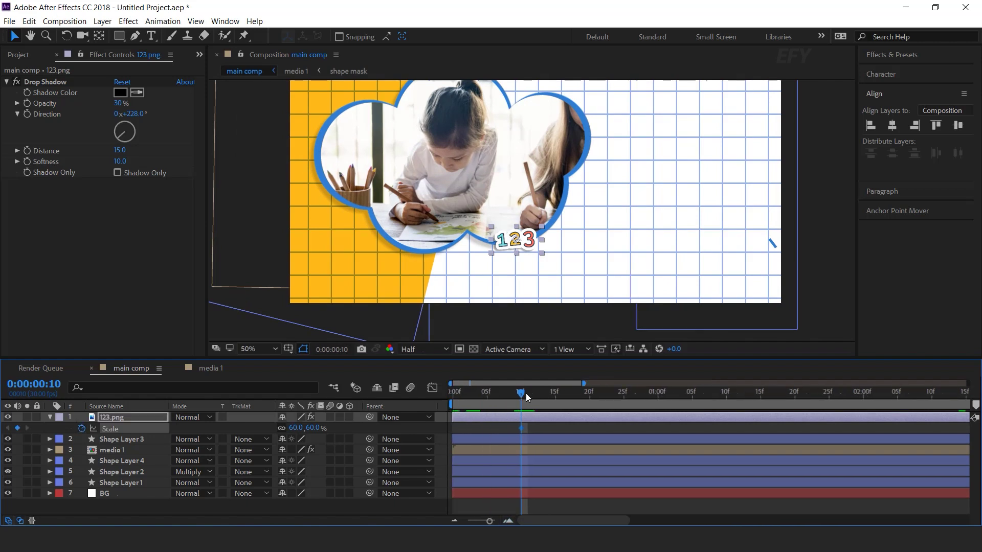
drag(524, 393, 375, 396)
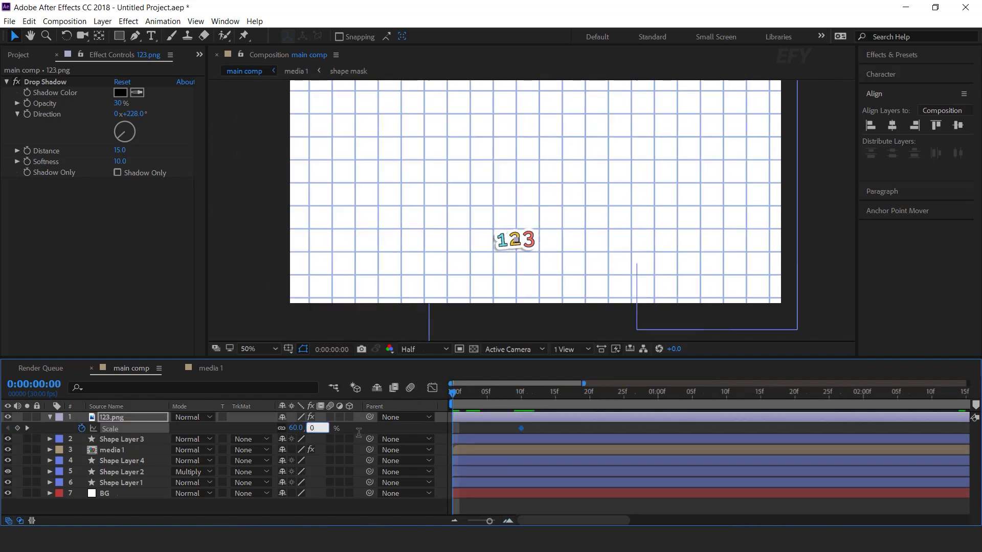
key(Return)
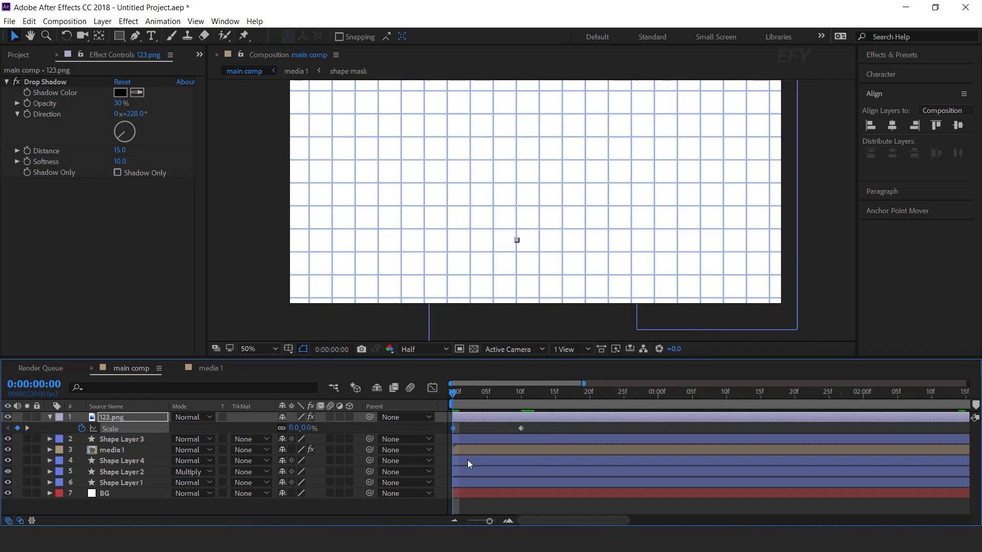
Step: Add the copied bounce script from Bounce script.txt as an expression on 123.png's Scale and preview the pop-in
key(alt+Tab)
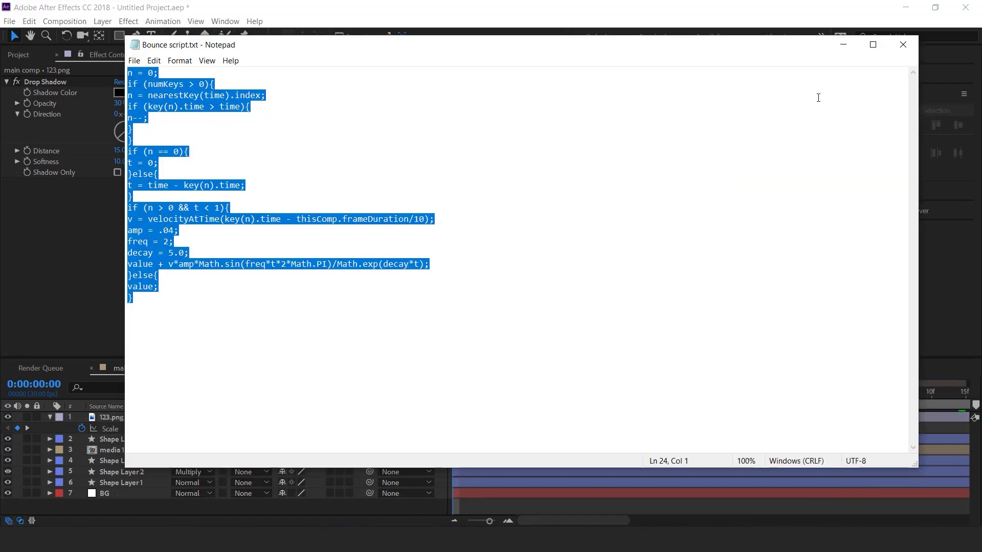
click(842, 50)
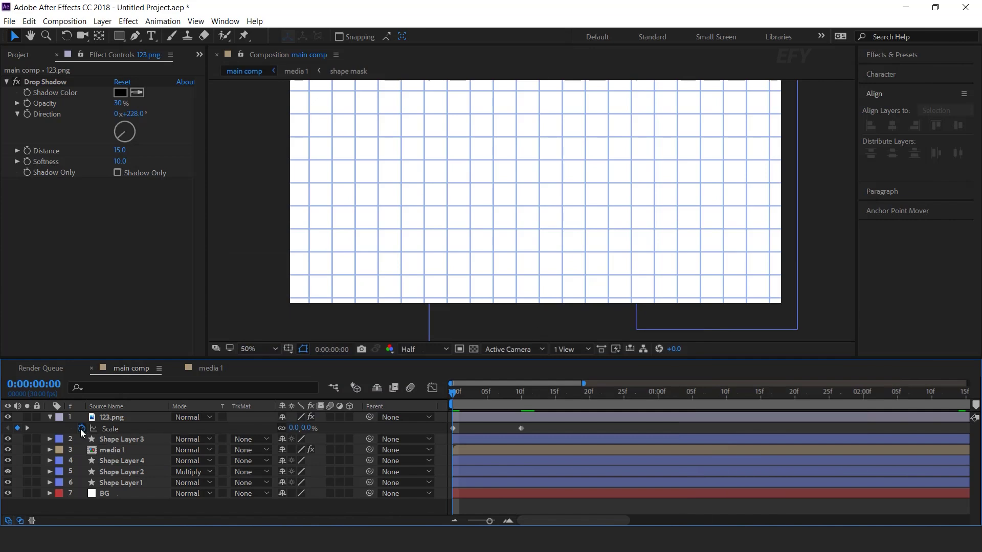
alt+click(82, 428)
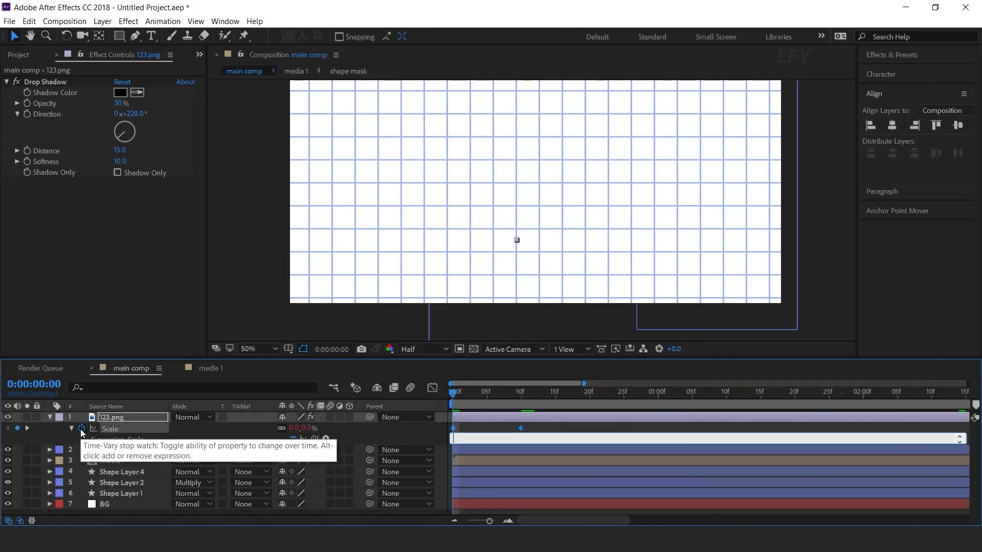
key(ctrl+v)
click(471, 416)
key(space)
click(515, 395)
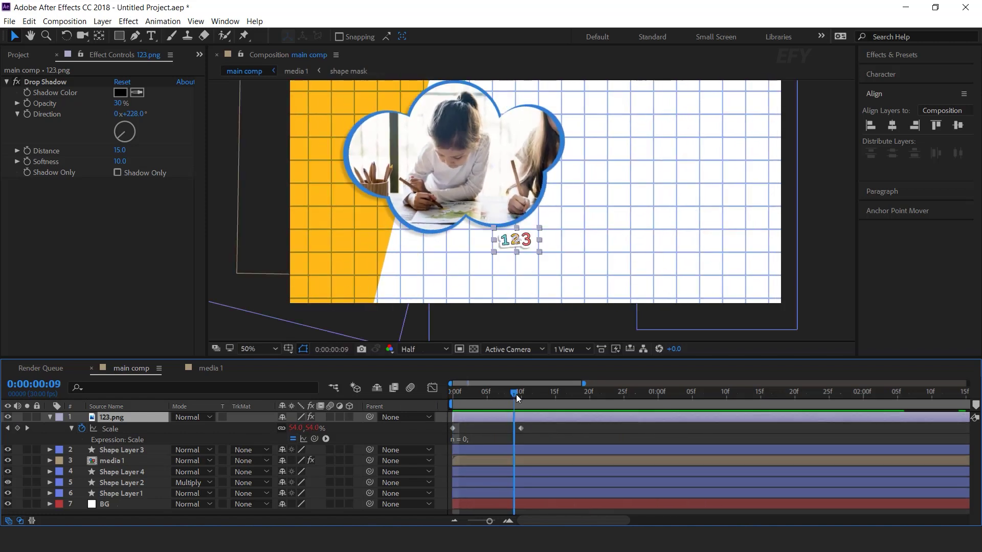
Step: Shorten the 123.png pop-in to 6 frames and shift the layer's start to 0:00:00:07, checking the timing by playback
drag(520, 428, 494, 428)
key(=)
drag(644, 418, 737, 423)
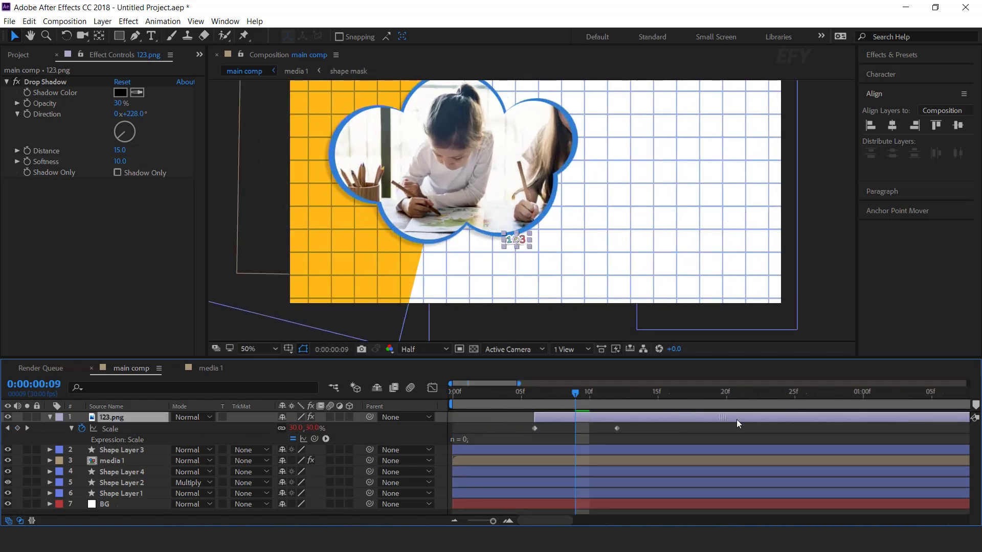
key(space)
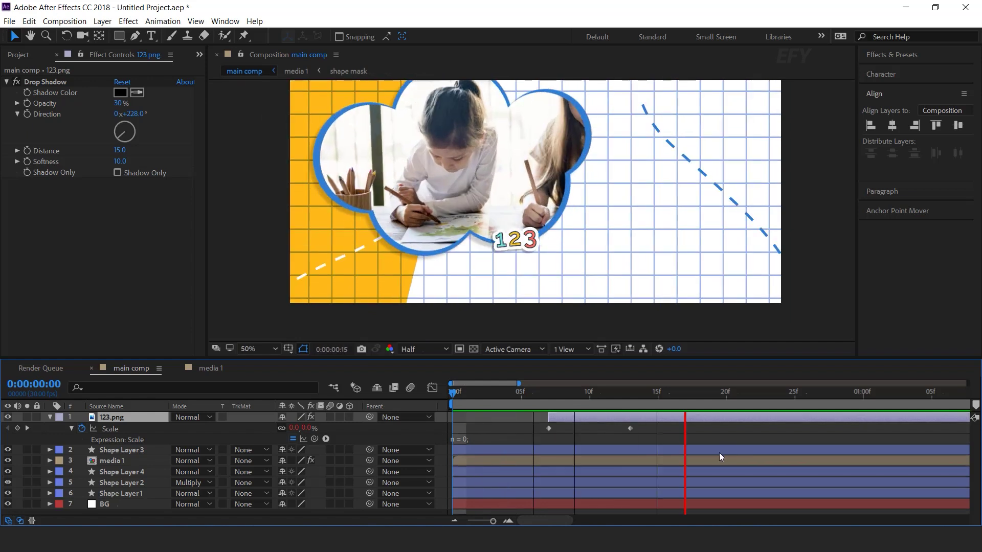
click(634, 394)
drag(634, 395, 640, 395)
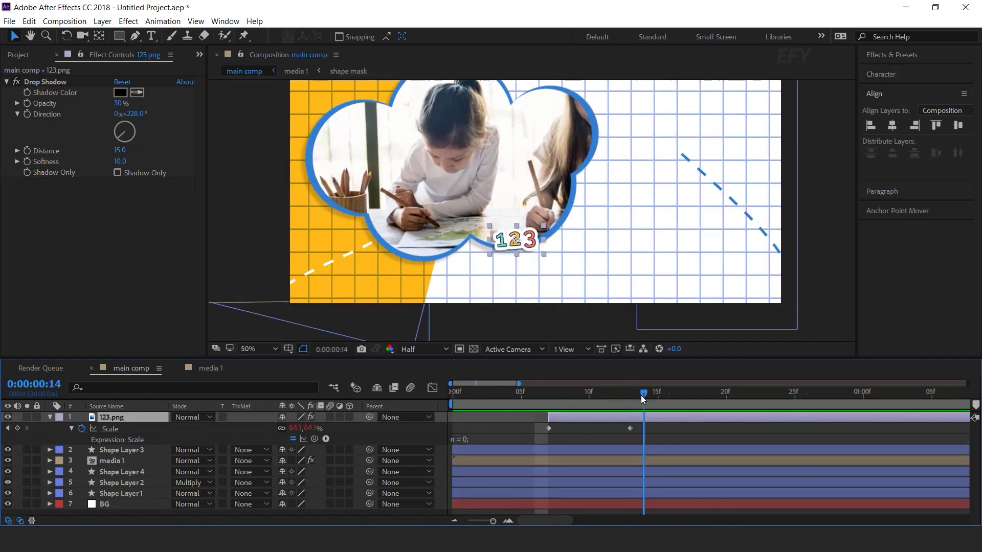
Step: Collapse the 123.png layer's properties and duplicate the layer
click(50, 417)
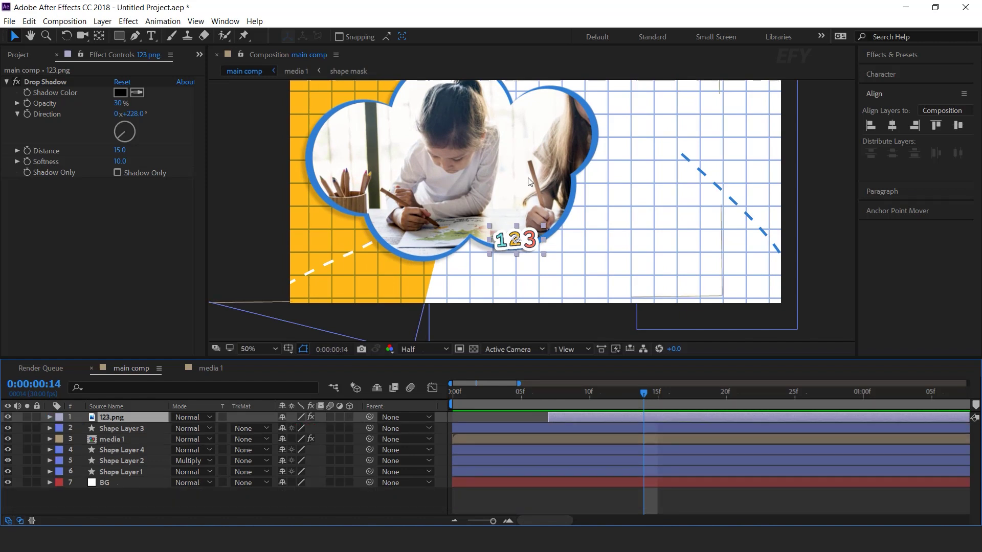
click(23, 54)
key(ctrl+d)
key(minus)
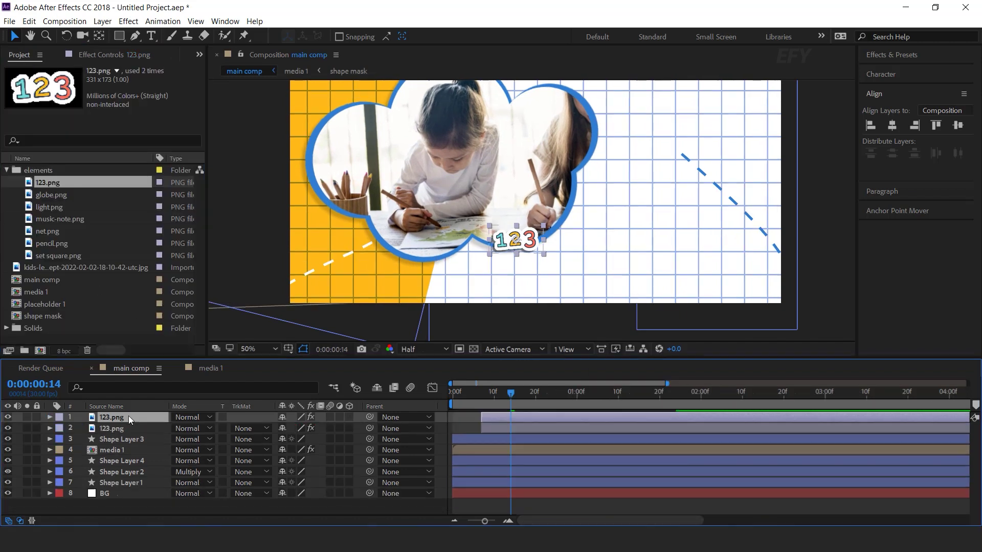
Step: Replace the duplicated layer's source with globe.png and move the globe to the cloud's lower-left edge
click(50, 194)
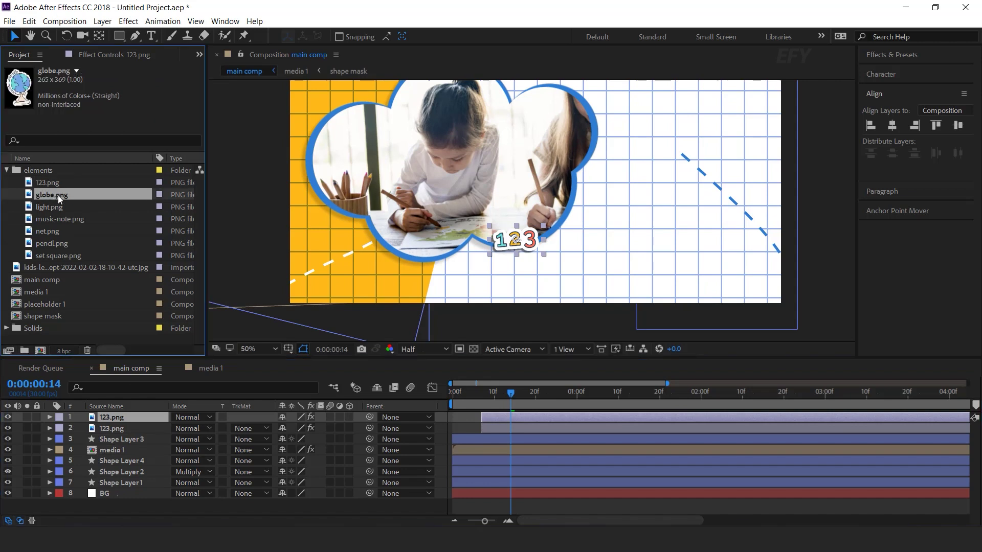
drag(57, 196, 121, 419)
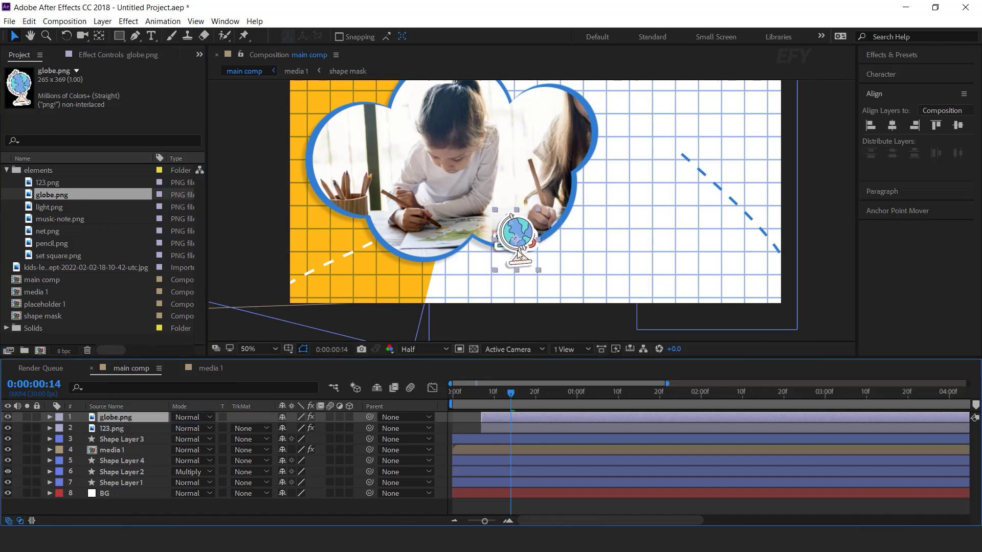
drag(519, 253, 380, 254)
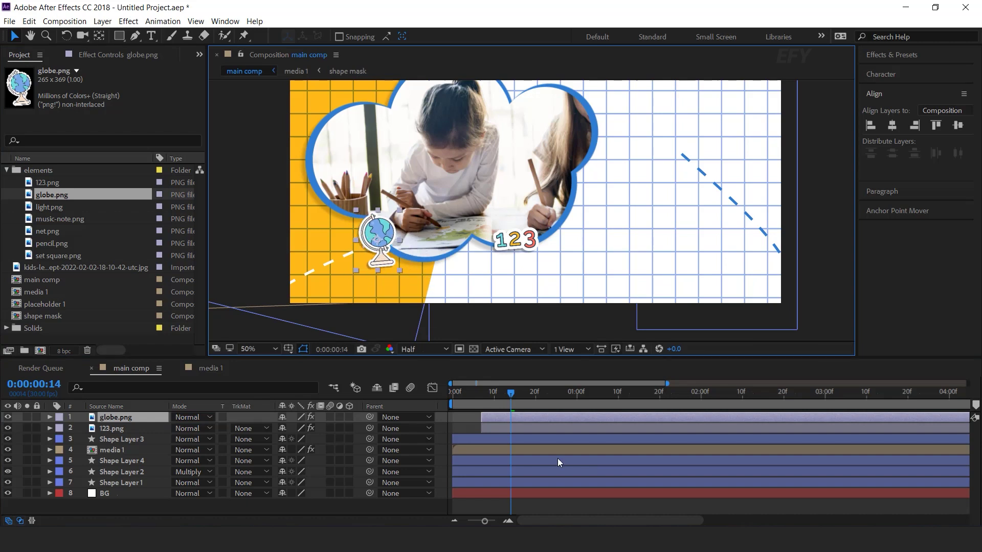
Step: Shift the globe.png layer's start to 0:00:00:10 and play the composition from the beginning
drag(517, 416, 530, 418)
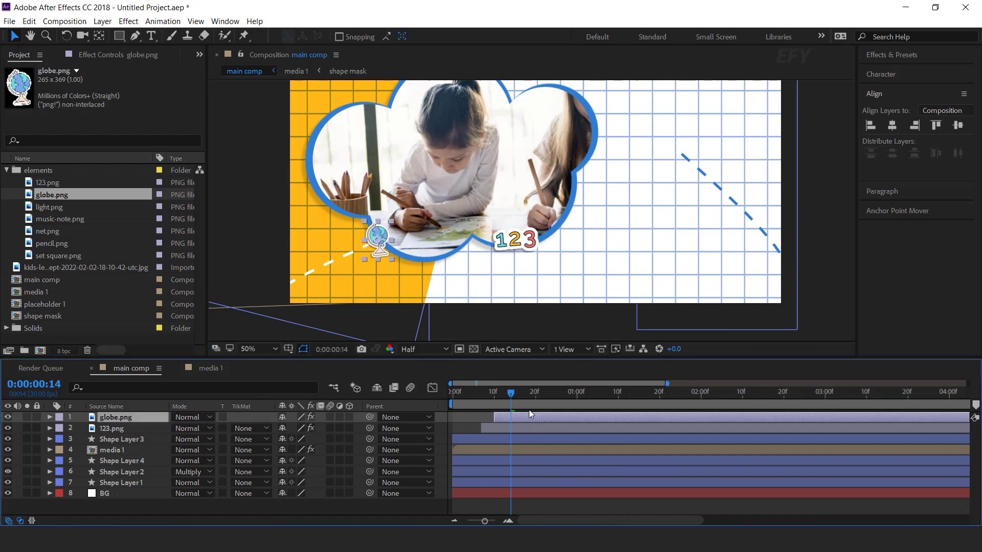
key(Home)
key(space)
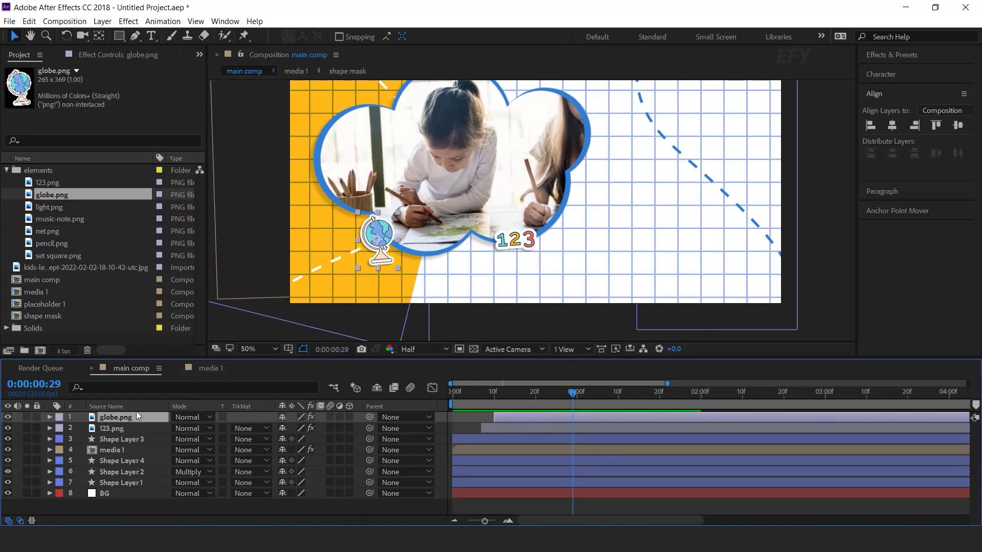
Step: Duplicate the globe layer, replace its source with light.png and move the bulb above the dashed blue curve near the frame's upper-right corner
key(ctrl+d)
drag(60, 208, 121, 416)
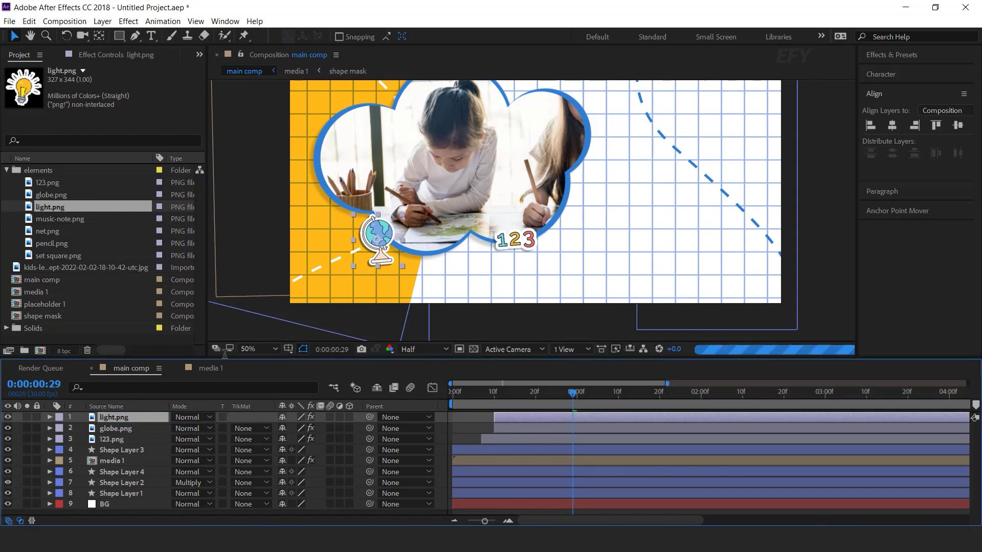
drag(377, 255, 714, 178)
drag(687, 244, 683, 255)
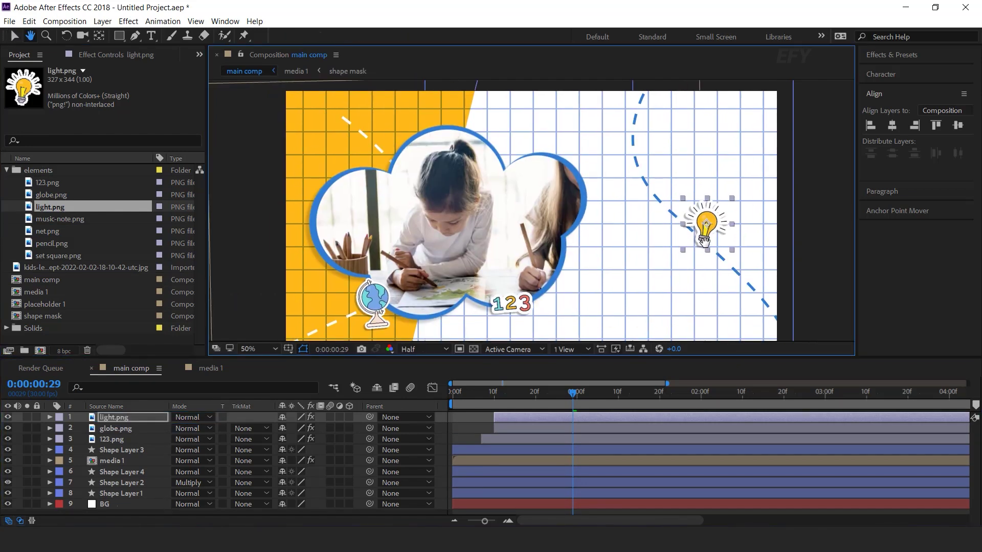
drag(708, 188, 718, 154)
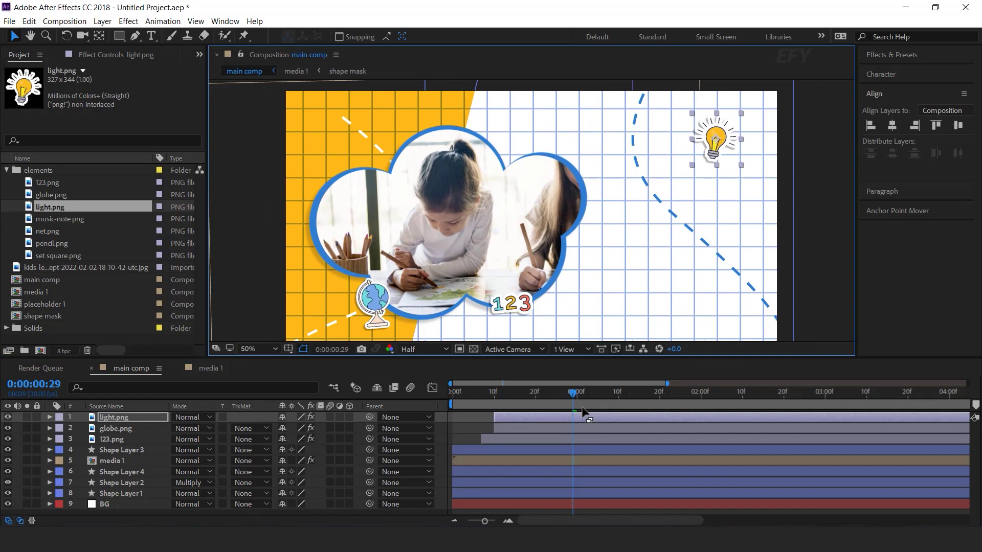
Step: Shift the light.png layer's start to about 0:00:00:06 and preview the sticker pop-ins
drag(546, 417, 525, 417)
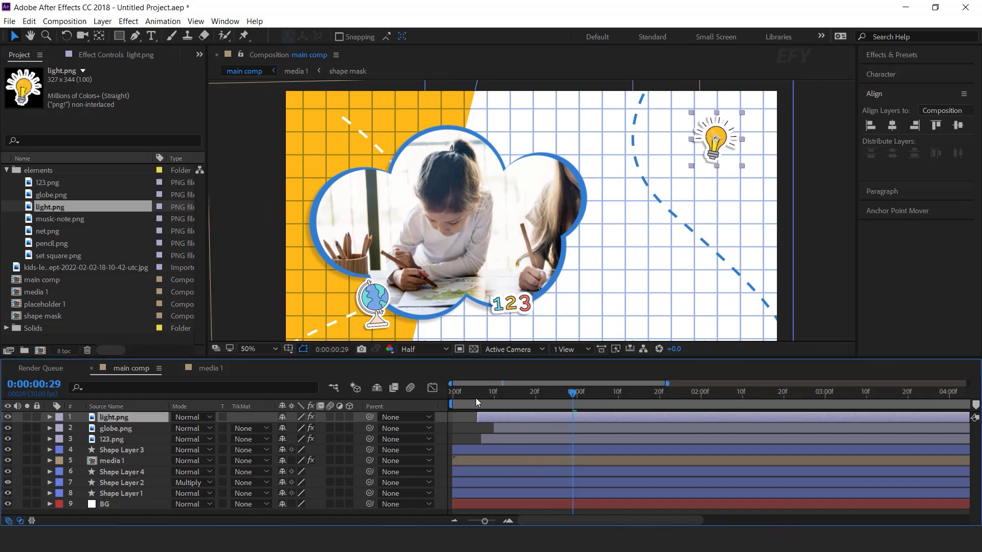
drag(492, 259, 499, 250)
click(112, 417)
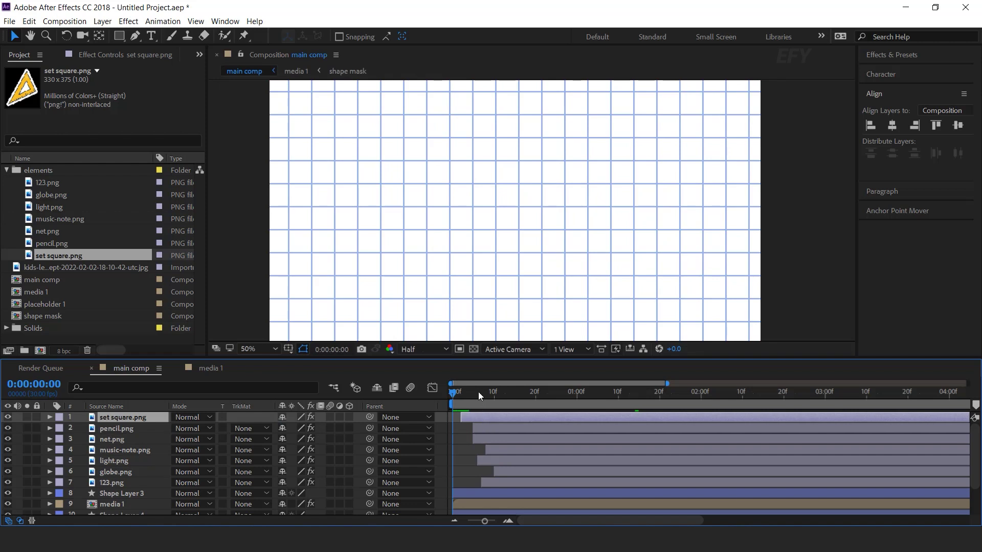
key(space)
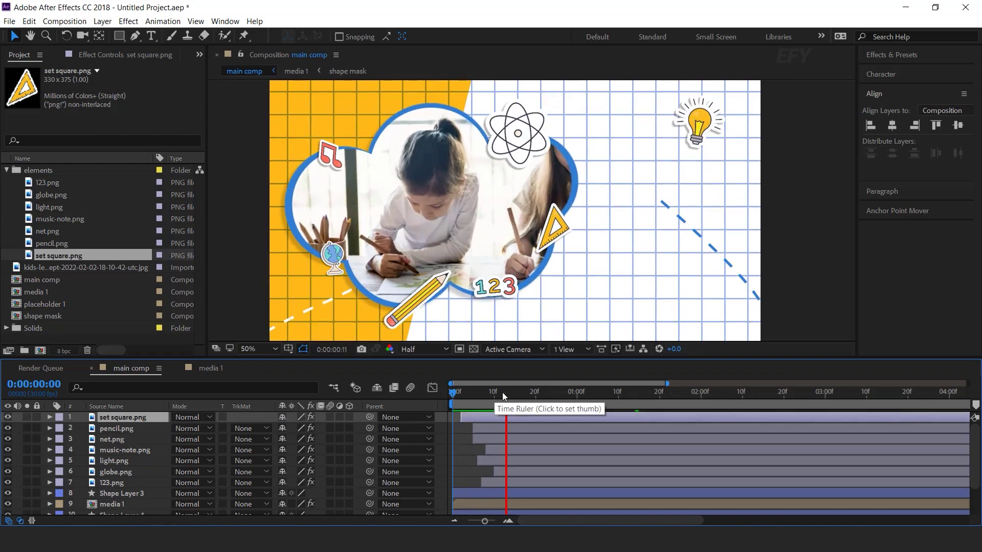
Step: Add the expression posterizeTime(5);wiggle(2,3); to the Rotation of set square.png
click(708, 393)
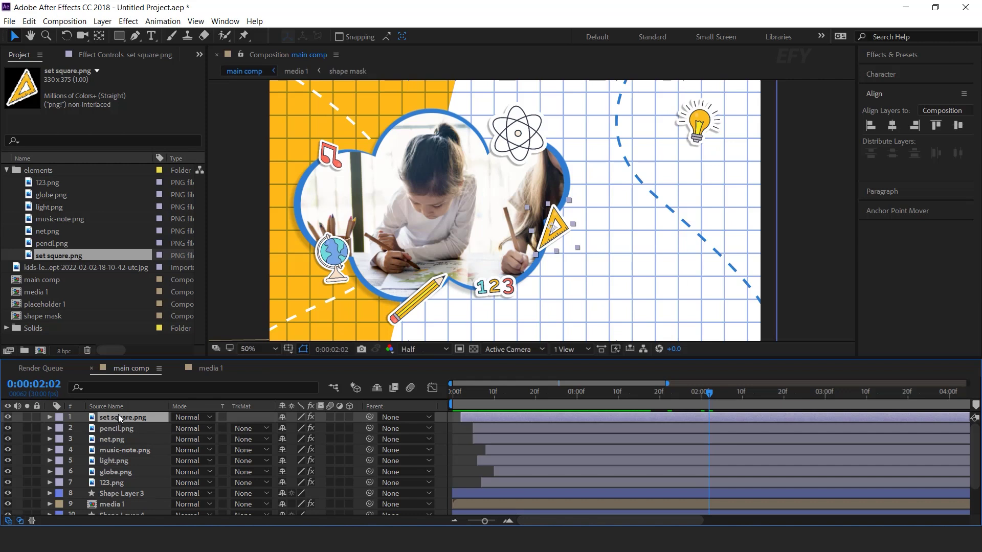
key(r)
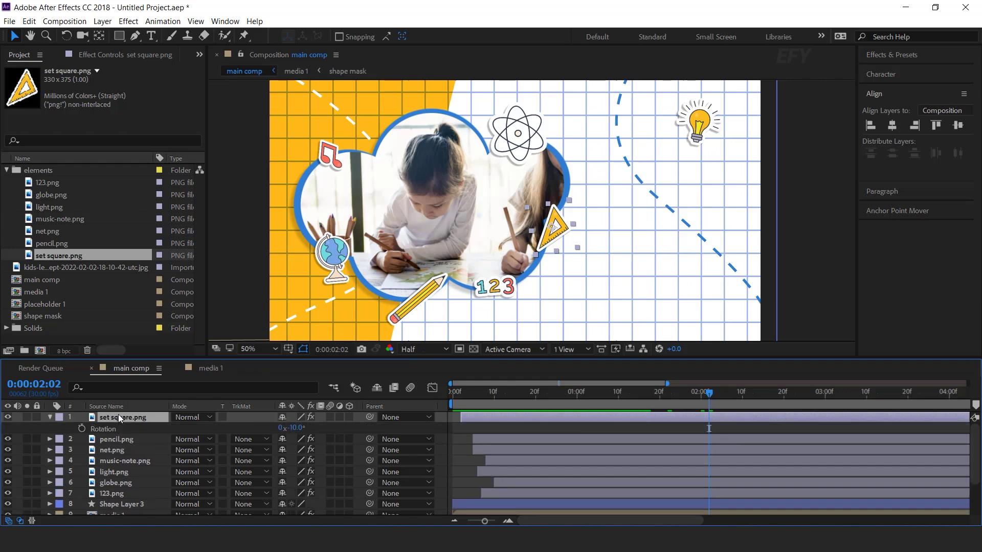
alt+click(82, 429)
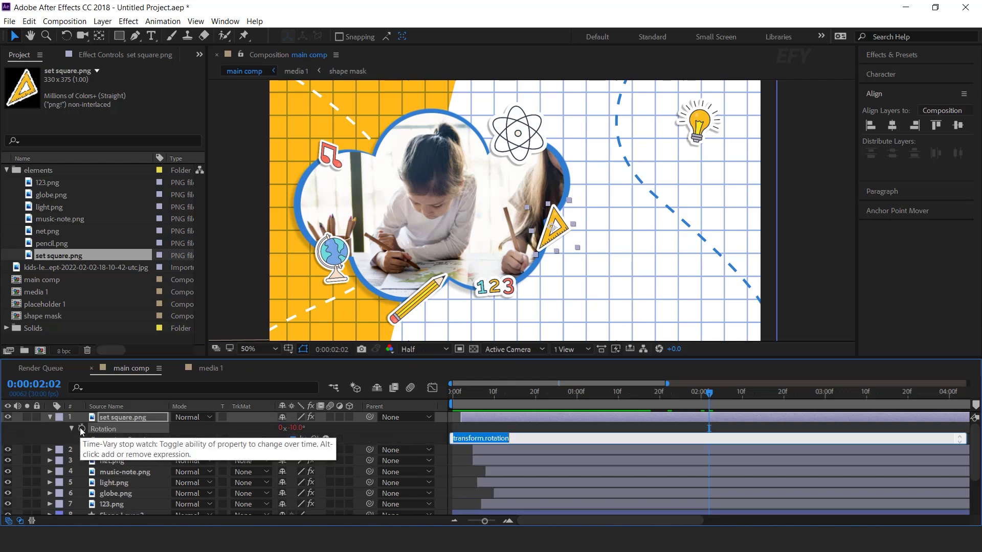
text(P)
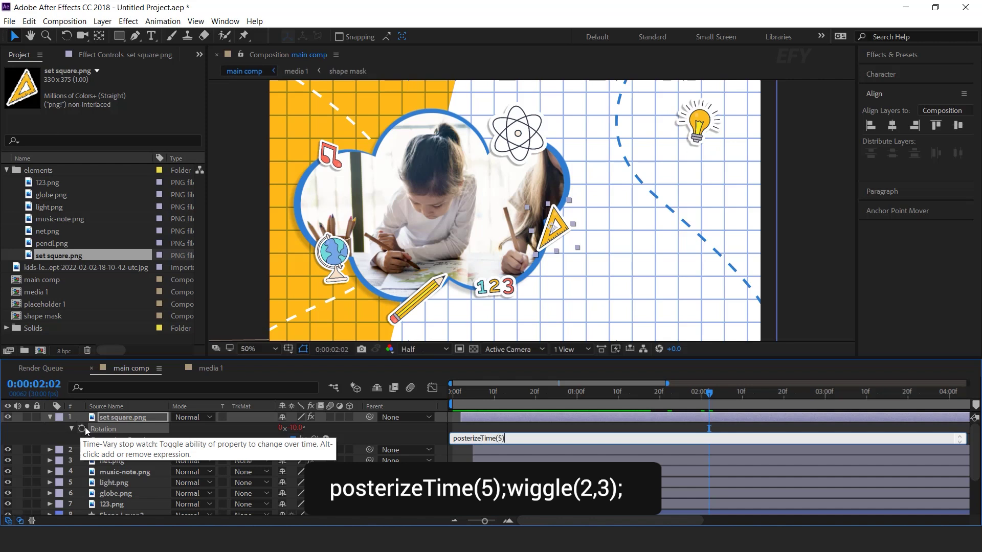
text(osterizeTime(5);wiggle(2,3);)
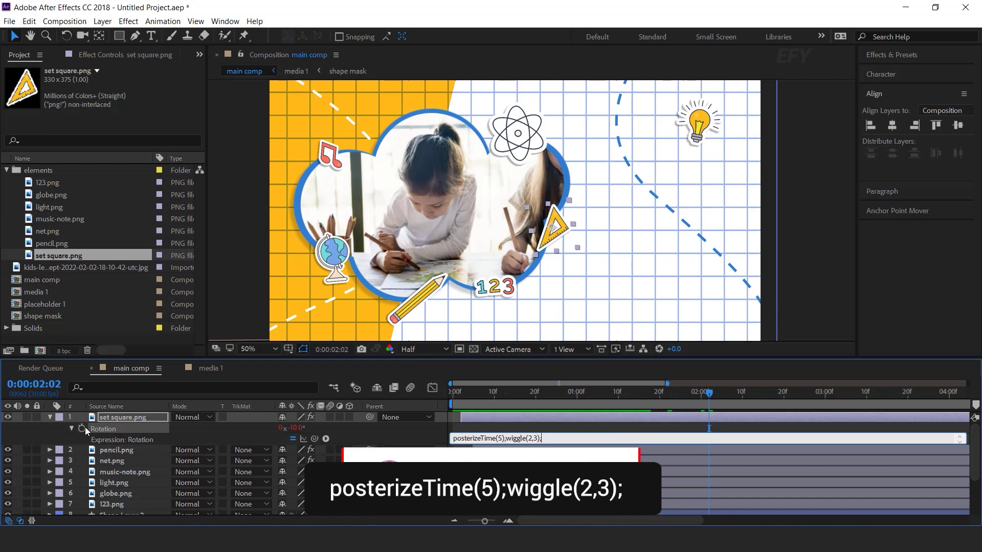
click(102, 436)
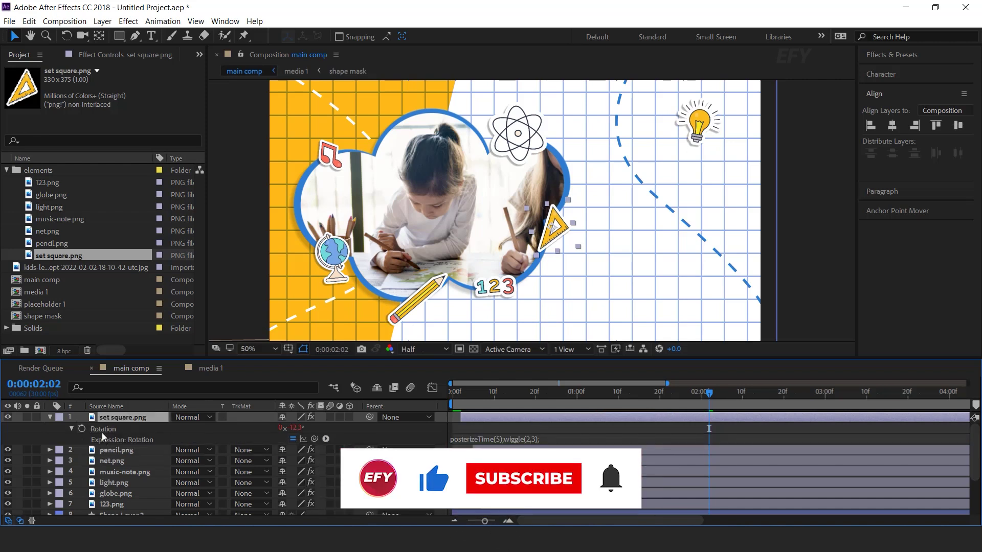
Step: Copy only the set square's Rotation expression and paste it onto the layers from pencil.png through 123.png
right_click(116, 433)
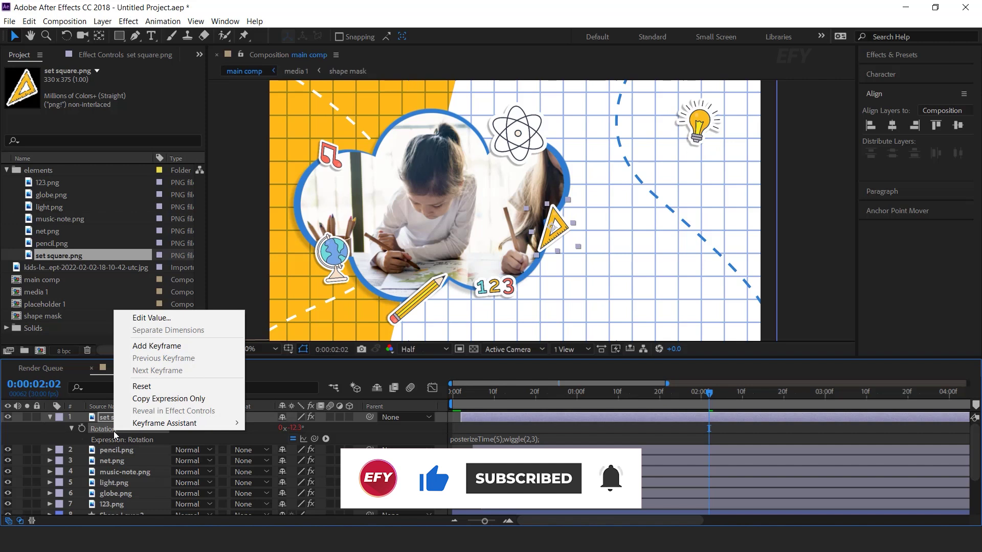
click(154, 399)
click(121, 451)
scroll(131, 486, down, 1)
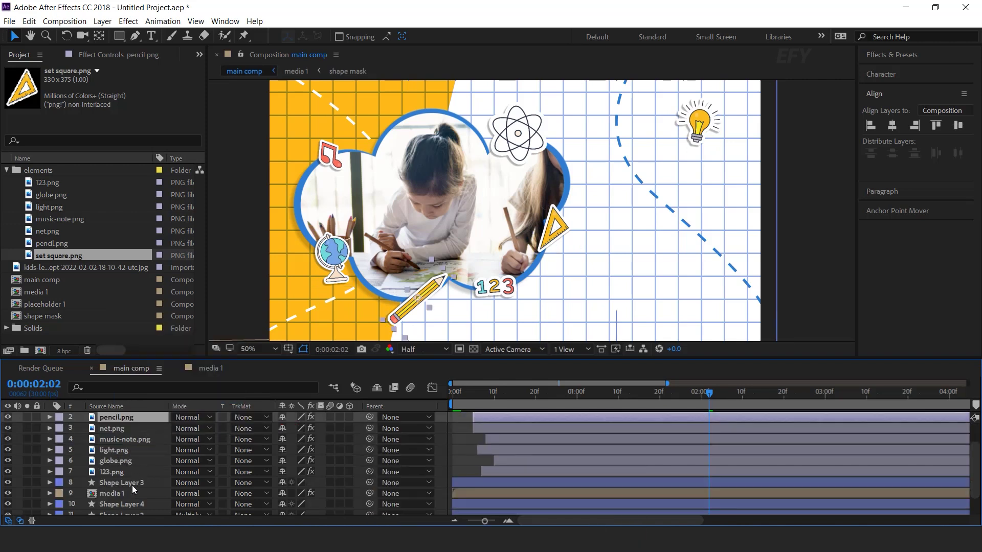
shift+click(110, 471)
key(ctrl+v)
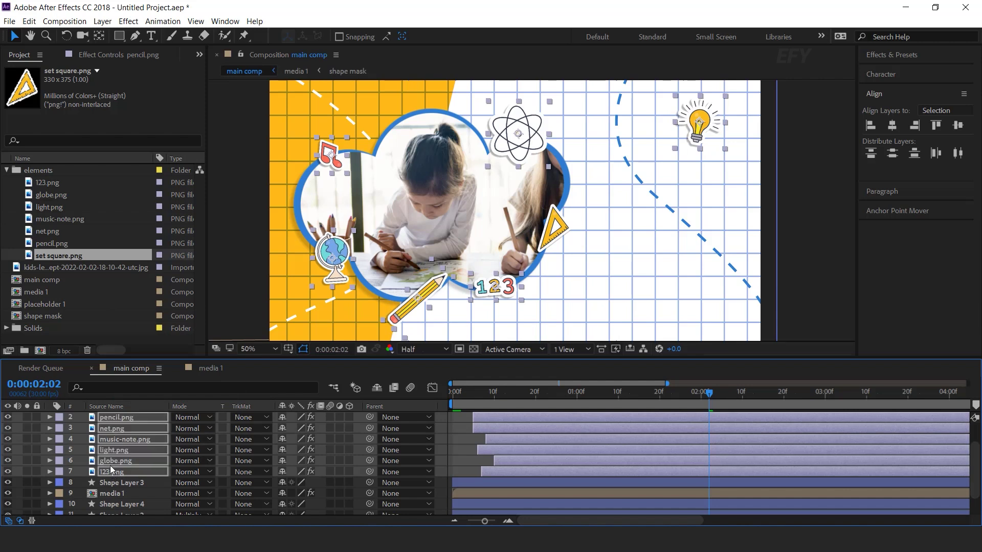
Step: Preview the wiggling stickers and shift the pencil.png layer's start to about 0:00:00:07
drag(374, 422, 443, 449)
click(444, 449)
key(space)
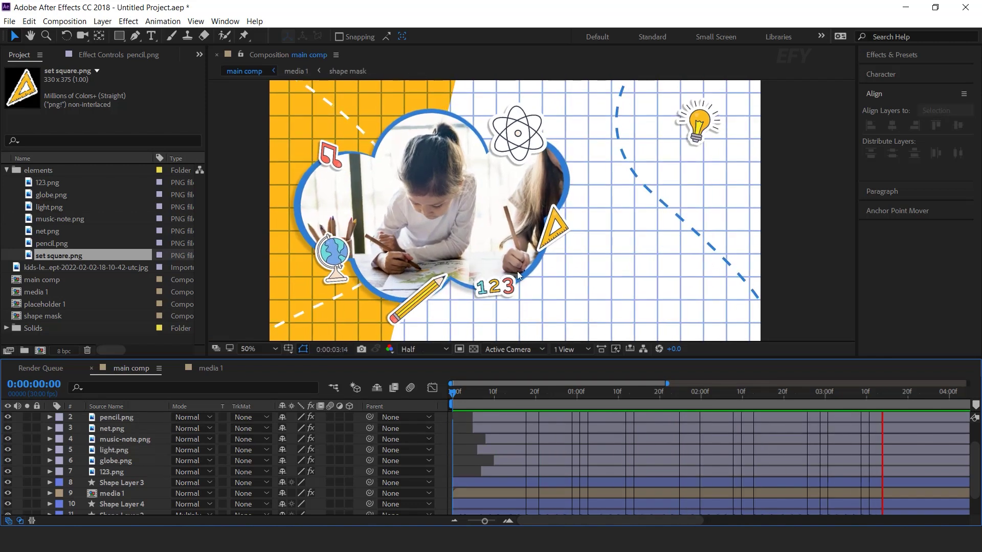
key(space)
key(space)
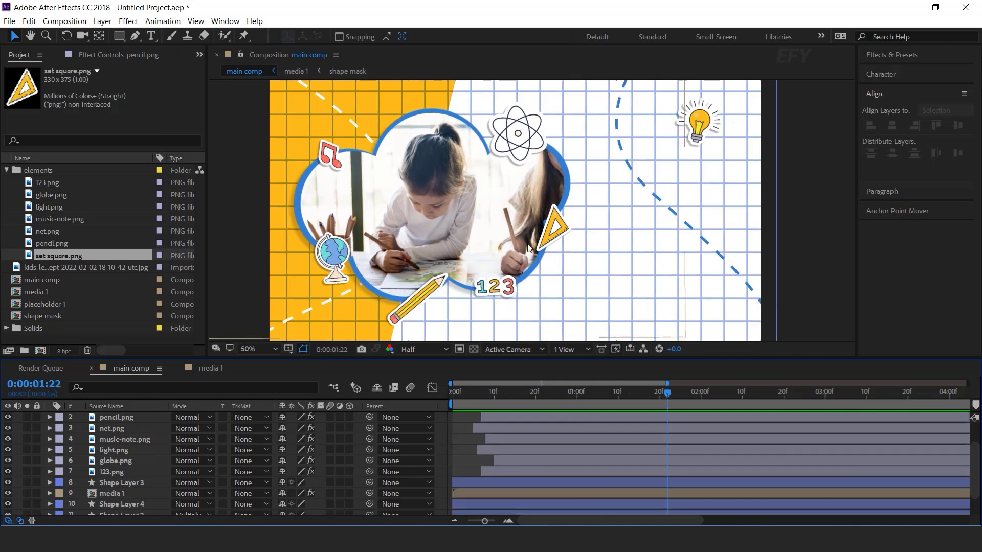
Step: Collapse the elements folder and create a 1920 x 1080, 30 fps, 10-second composition named "text 1"
click(6, 171)
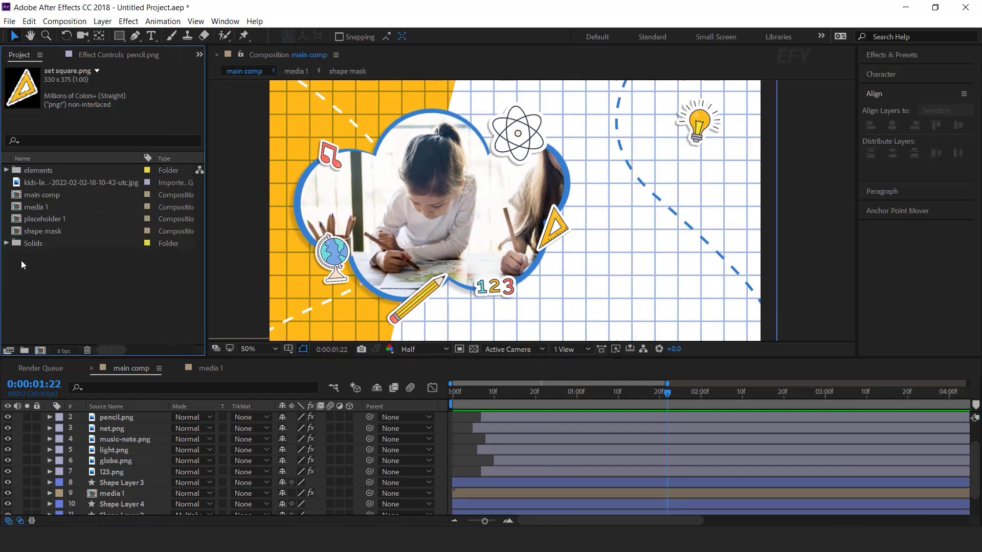
click(42, 318)
click(40, 351)
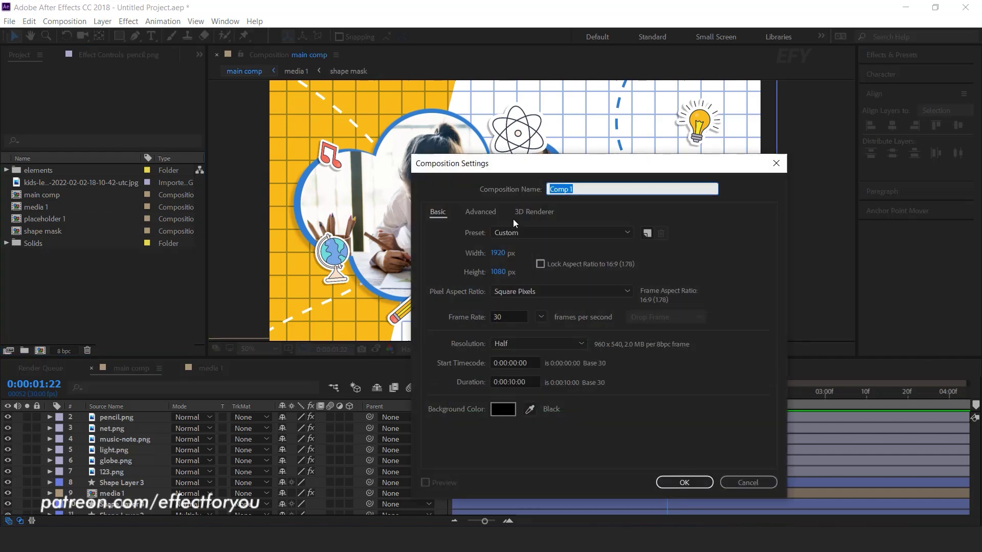
text(text 1)
key(Return)
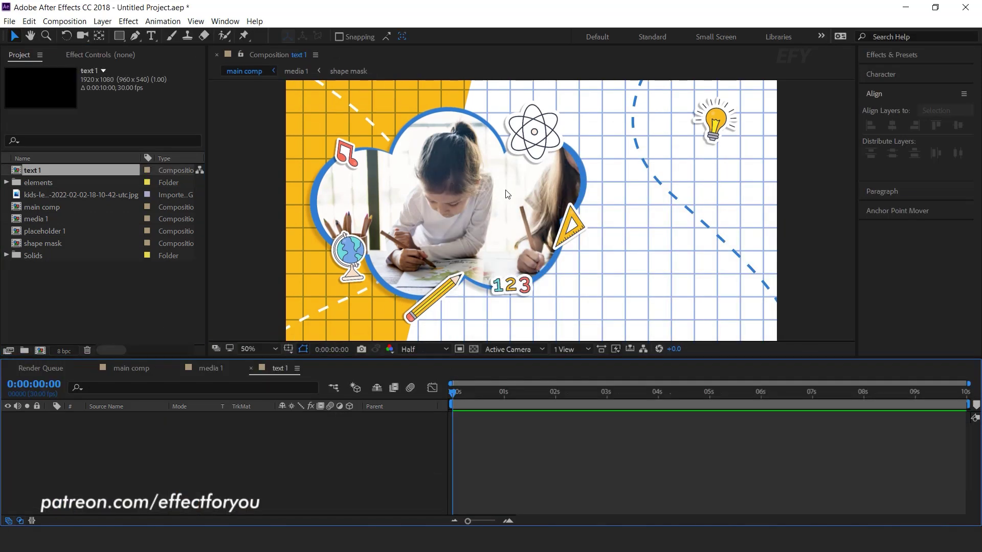
Step: Create yellow "Back to" text in Hello Avocado and give it a blue 327DC4 stroke 30 px wide
key(ctrl+t)
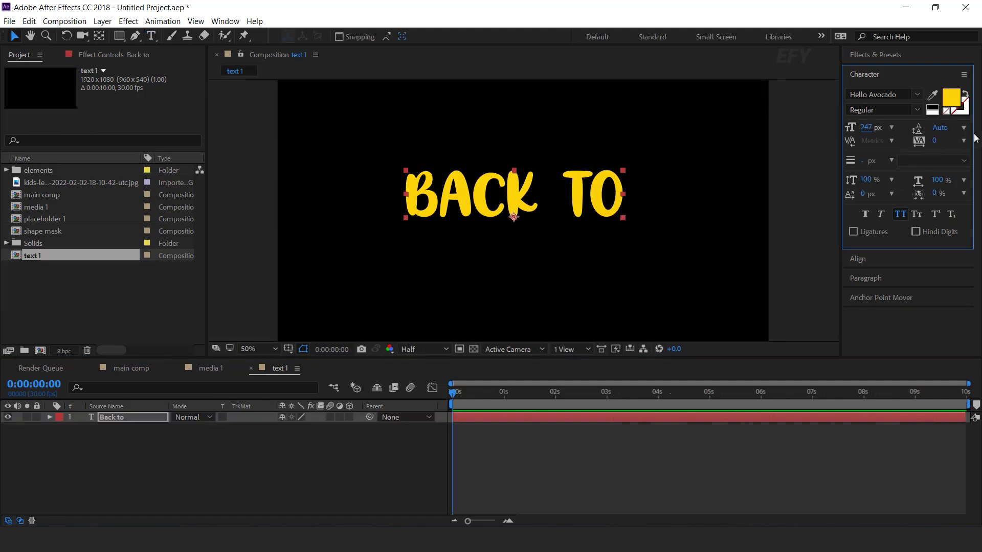
click(960, 108)
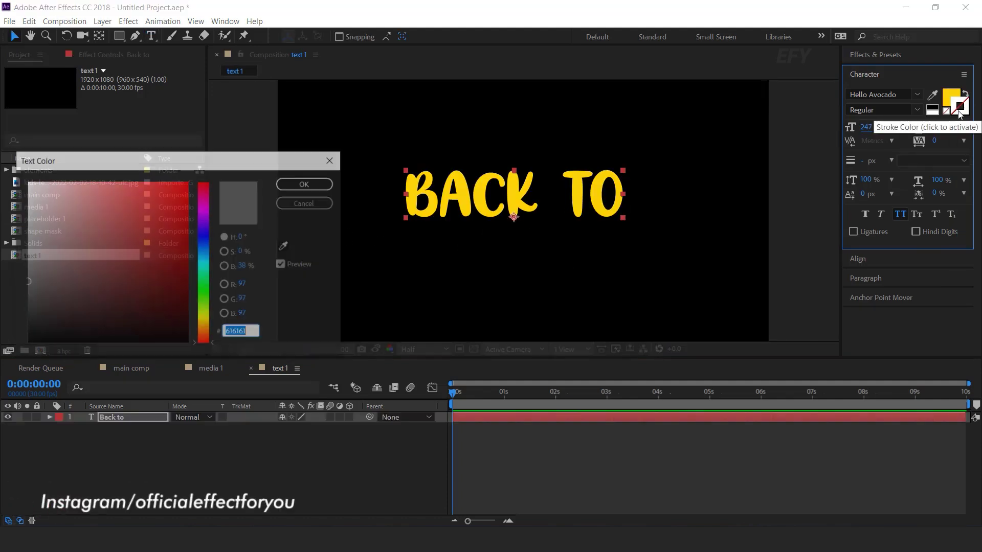
click(207, 247)
click(147, 217)
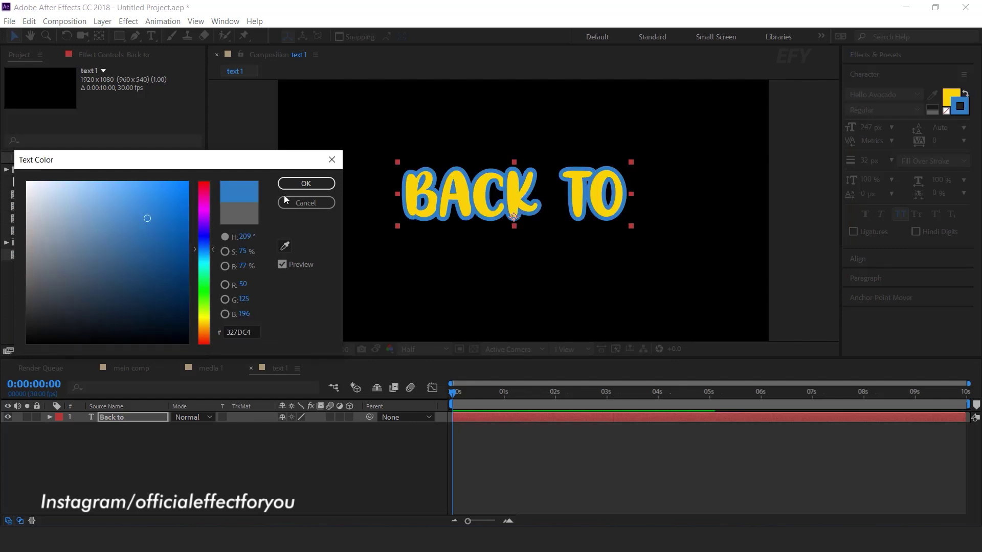
click(317, 186)
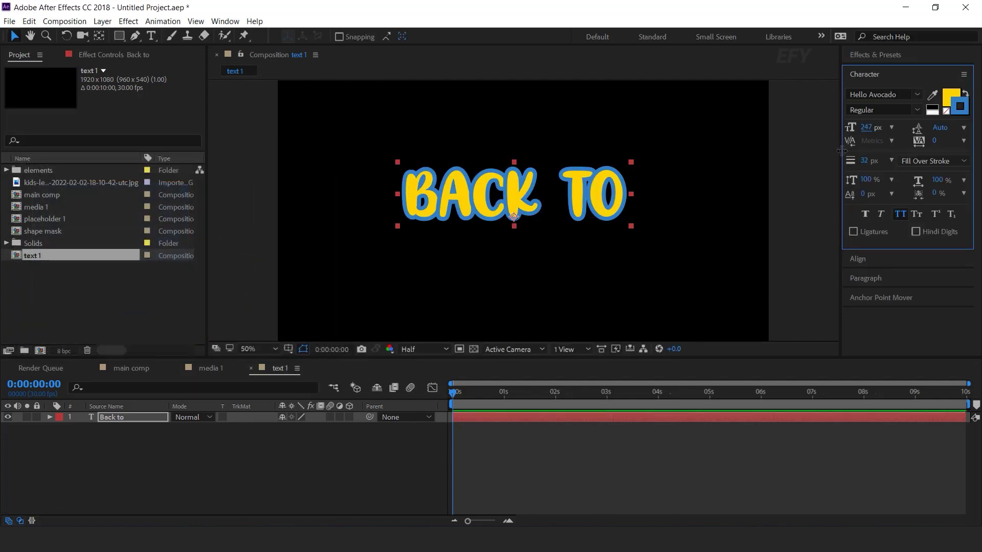
drag(862, 159, 861, 159)
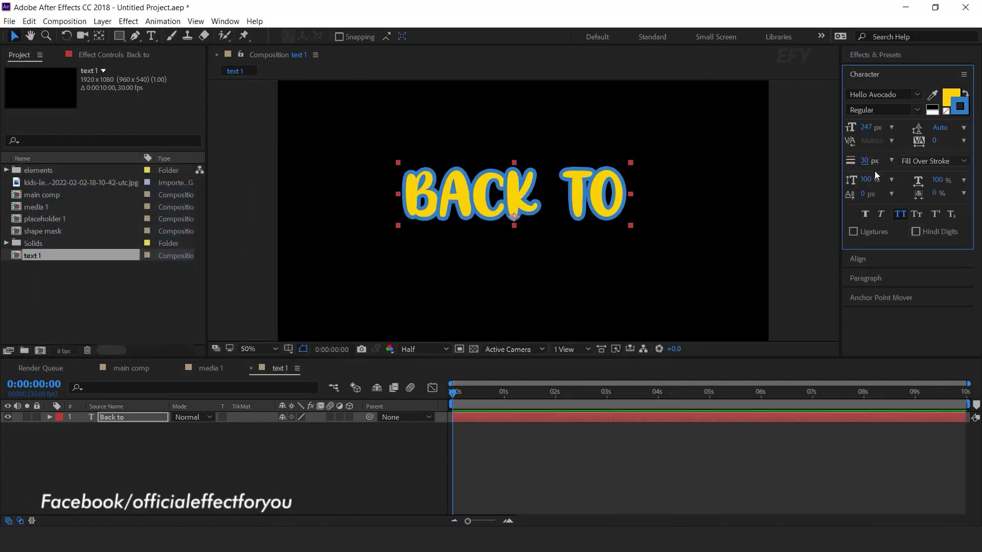
click(357, 449)
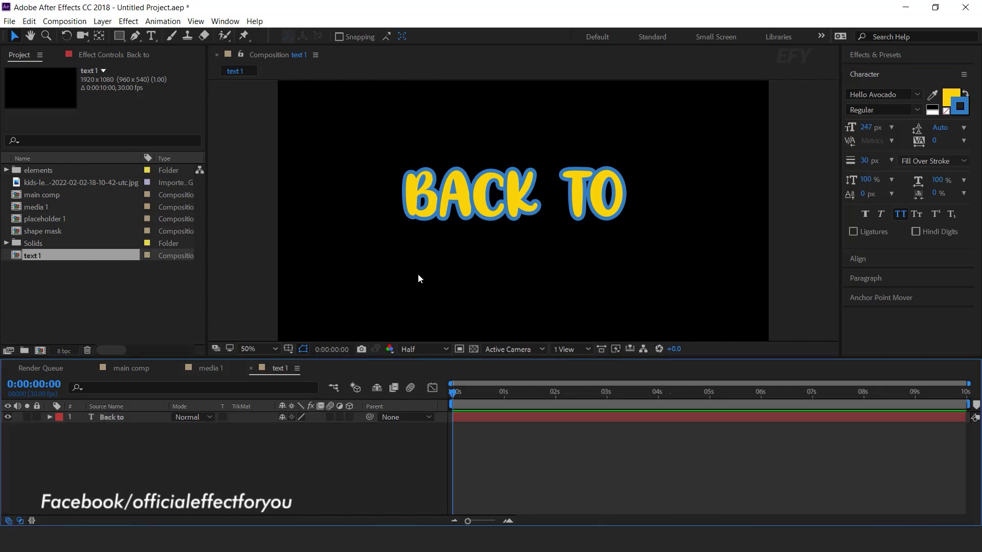
Step: Add a text animator with Position, Scale, Rotation and Opacity properties to the "Back to" layer
click(508, 207)
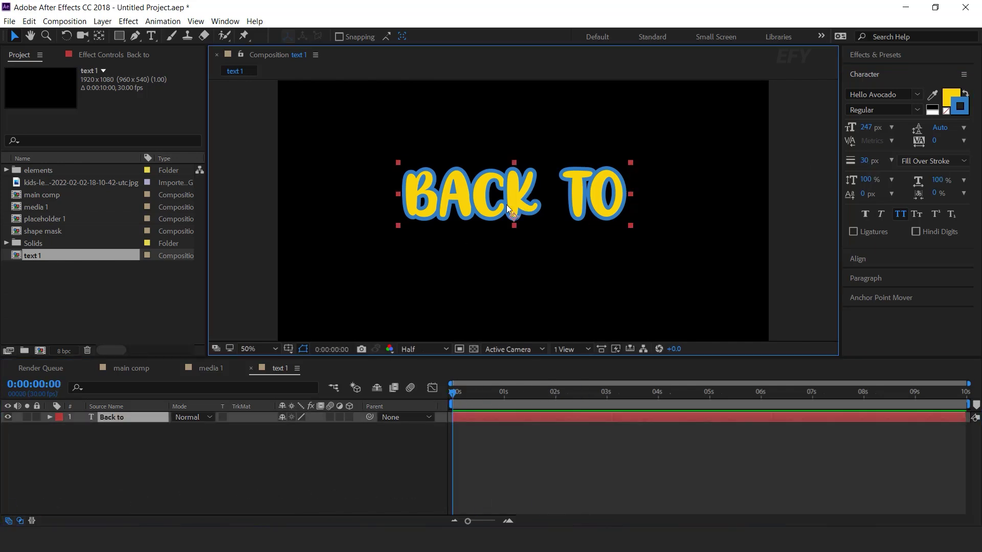
click(75, 430)
click(49, 417)
click(356, 429)
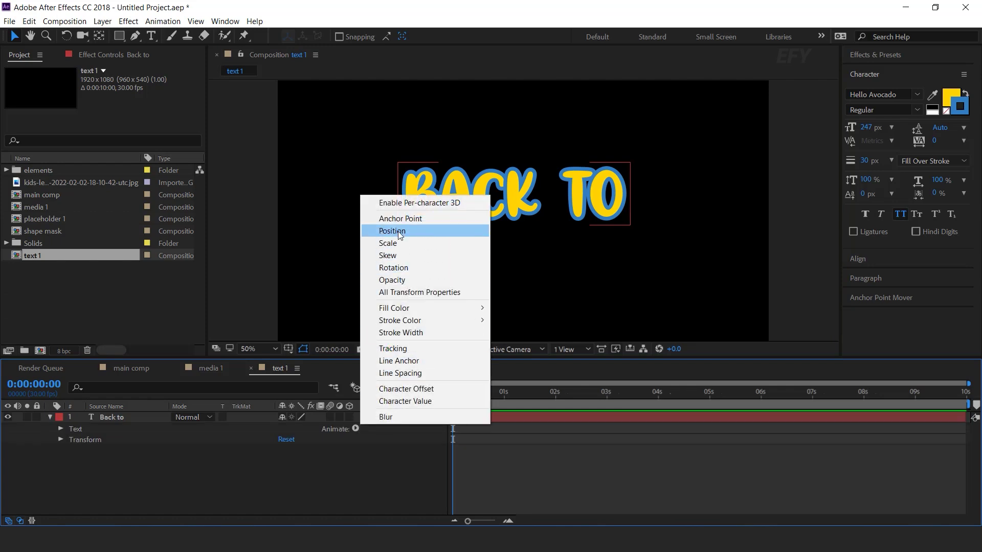
click(398, 231)
click(355, 429)
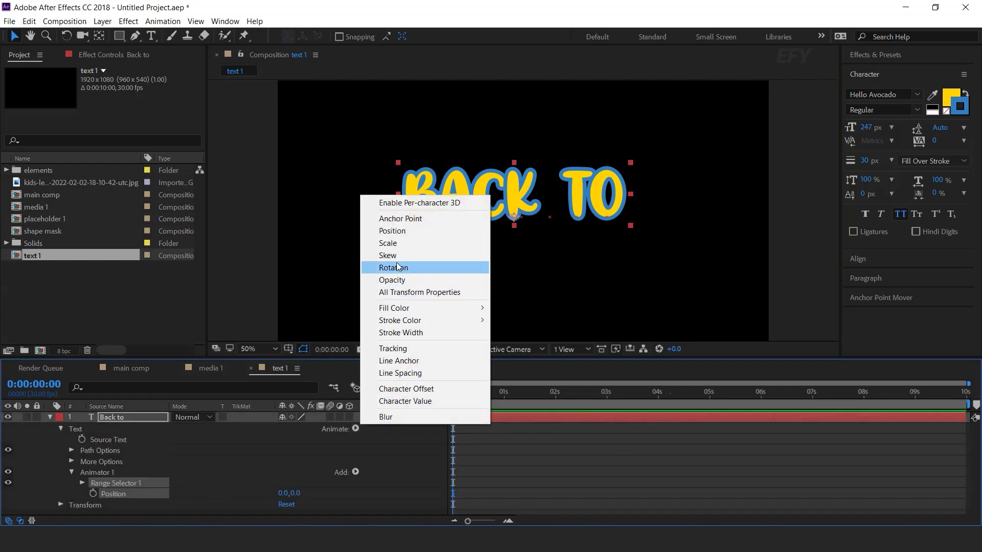
click(398, 243)
click(356, 429)
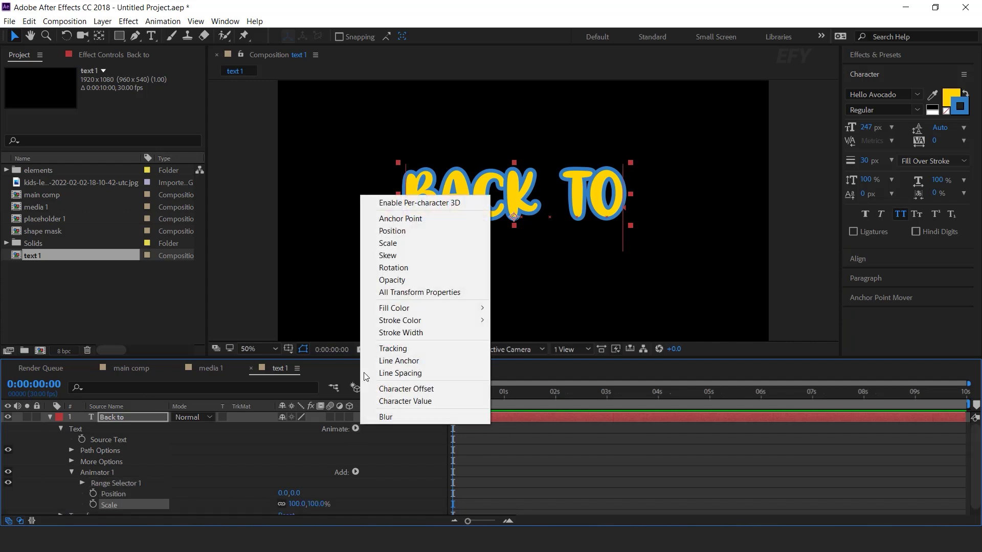
click(393, 267)
click(355, 456)
mouse_move(380, 460)
click(483, 322)
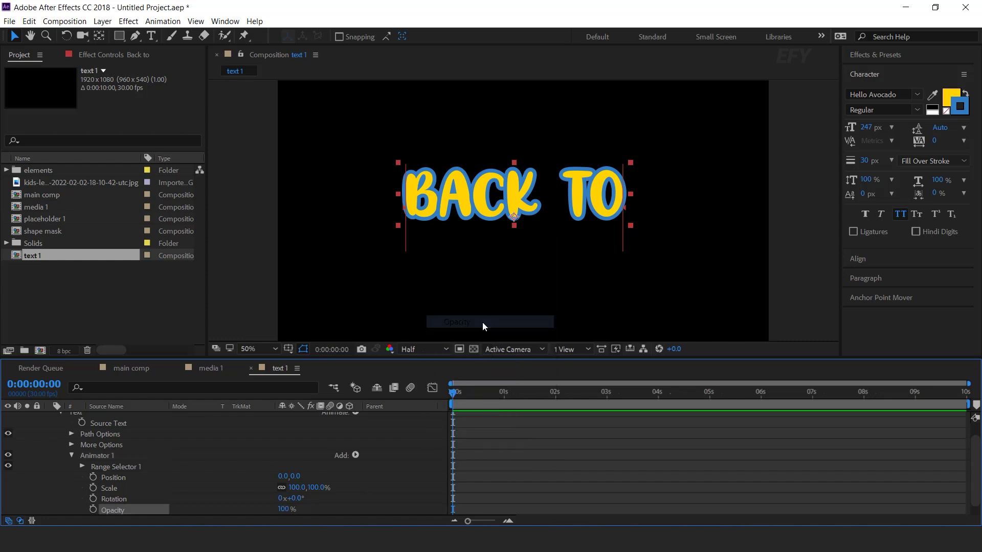
Step: Set the text animator's Position to 0.0, 200.0
drag(295, 477, 296, 480)
click(298, 477)
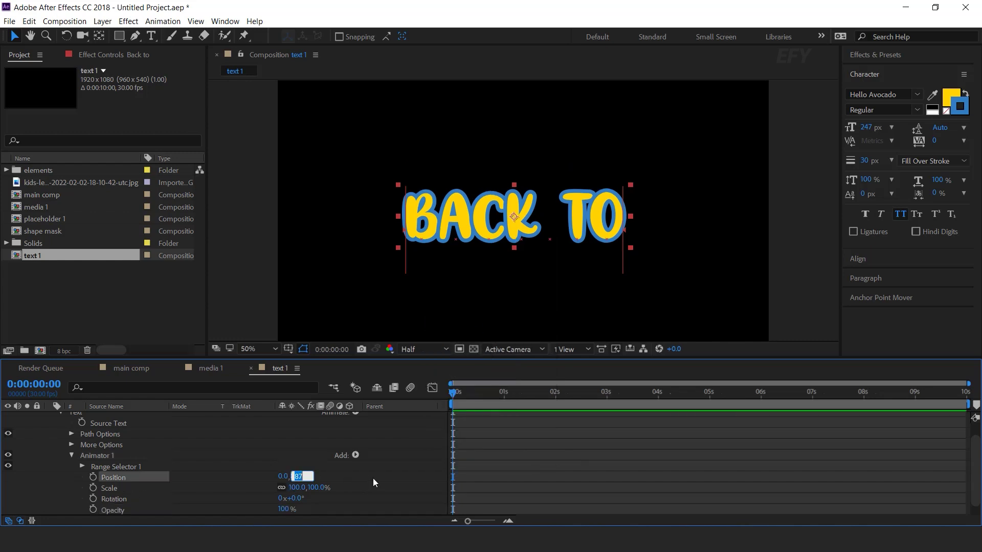
text(200)
key(Return)
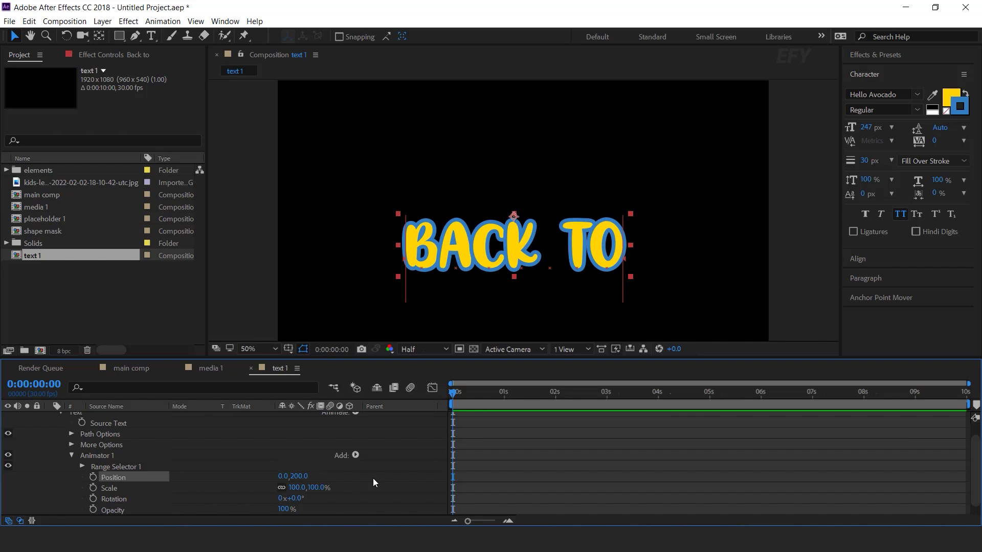
Step: Set the "Back to" text animator's Rotation to 50°, Scale to 0% and Opacity to 0%
click(106, 488)
drag(296, 499, 347, 500)
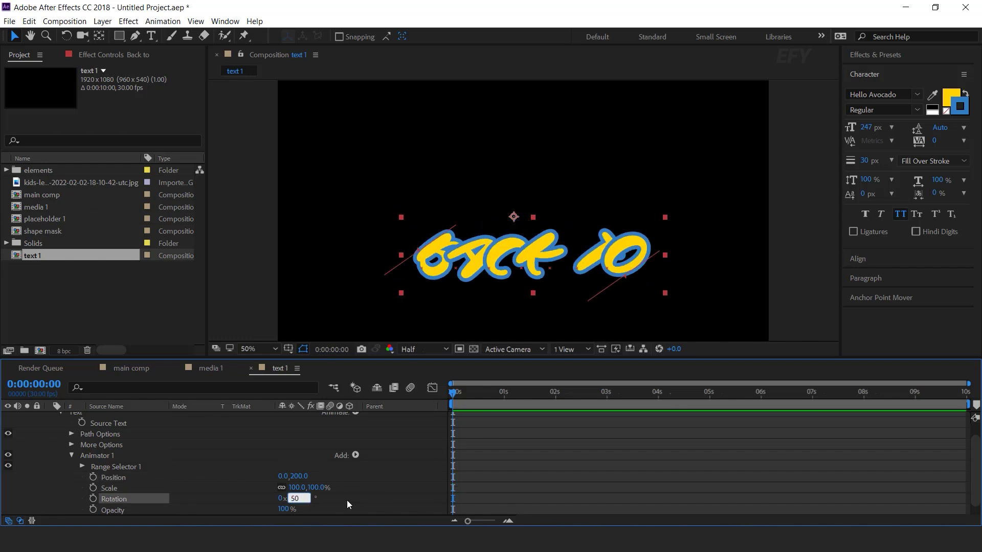
key(Return)
click(313, 488)
text(0)
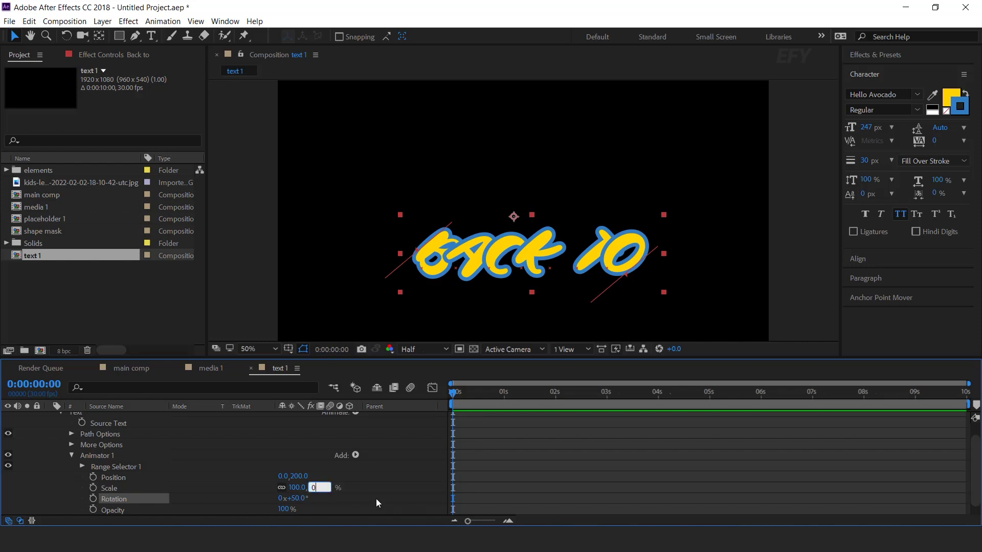
key(Return)
click(285, 510)
text(0)
key(Return)
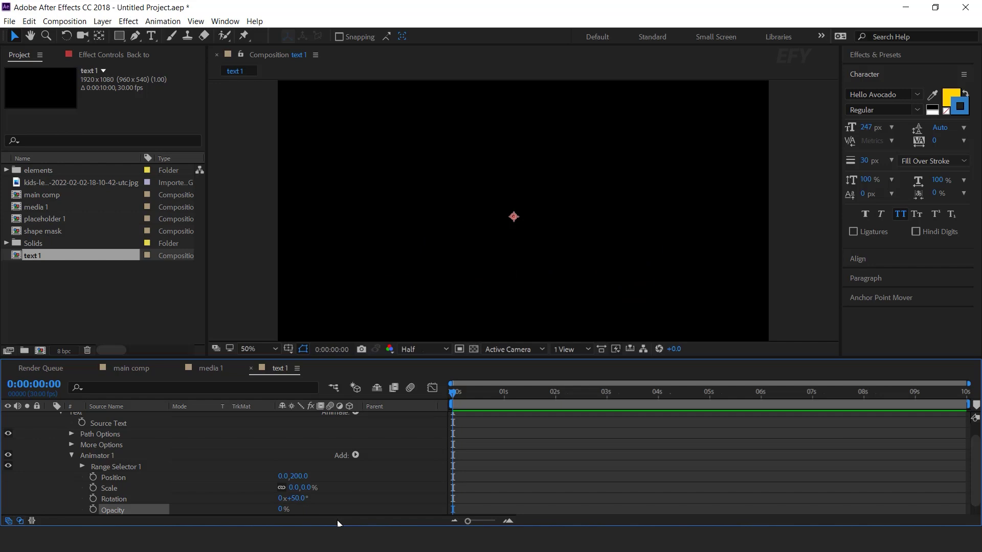
Step: Add an Expression Selector to Animator 1 of the "Back to" layer
click(100, 455)
click(355, 454)
mouse_move(424, 477)
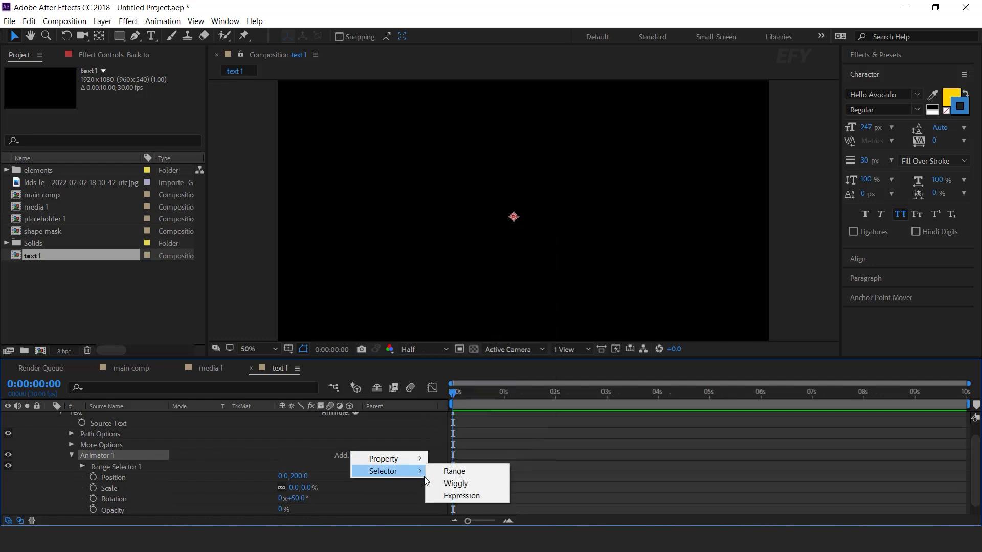
click(467, 496)
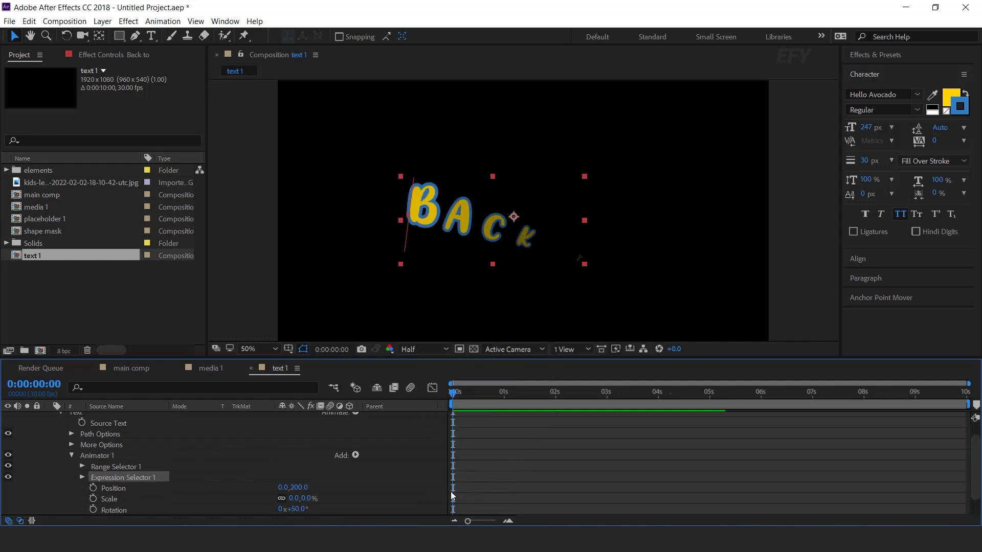
Step: Copy the whole expression from delay script.txt into the Expression Selector's Amount as its expression, and preview the text animation
key(alt+Tab)
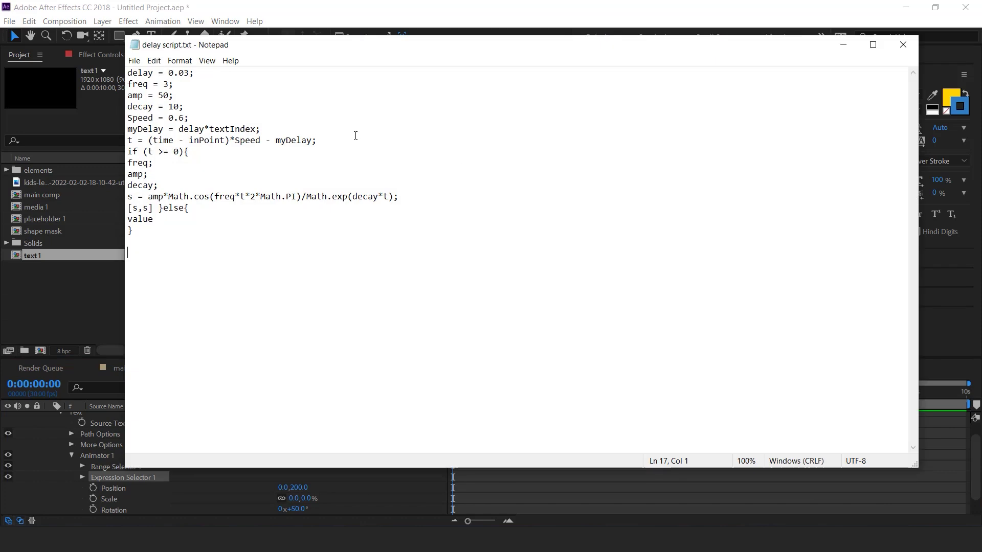
key(ctrl+a)
click(843, 45)
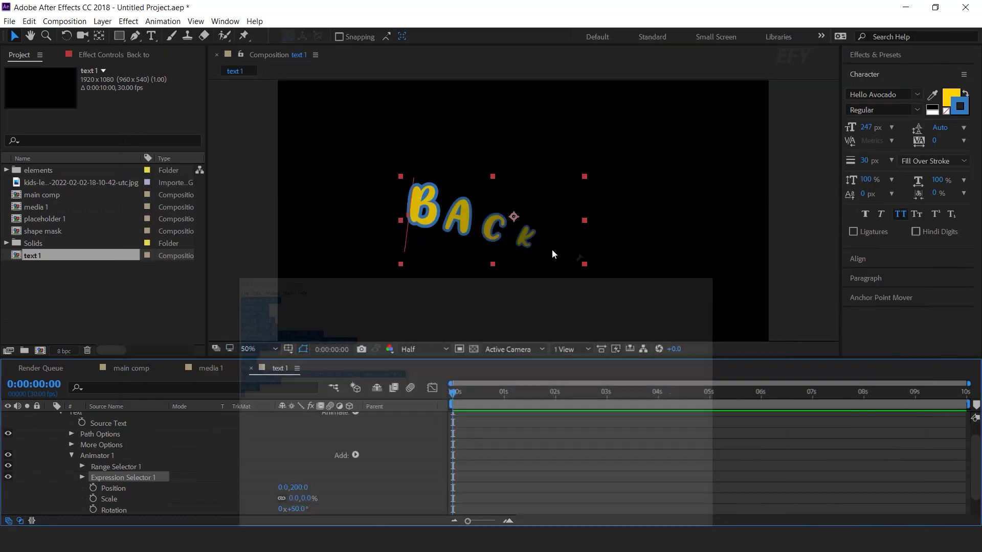
click(82, 478)
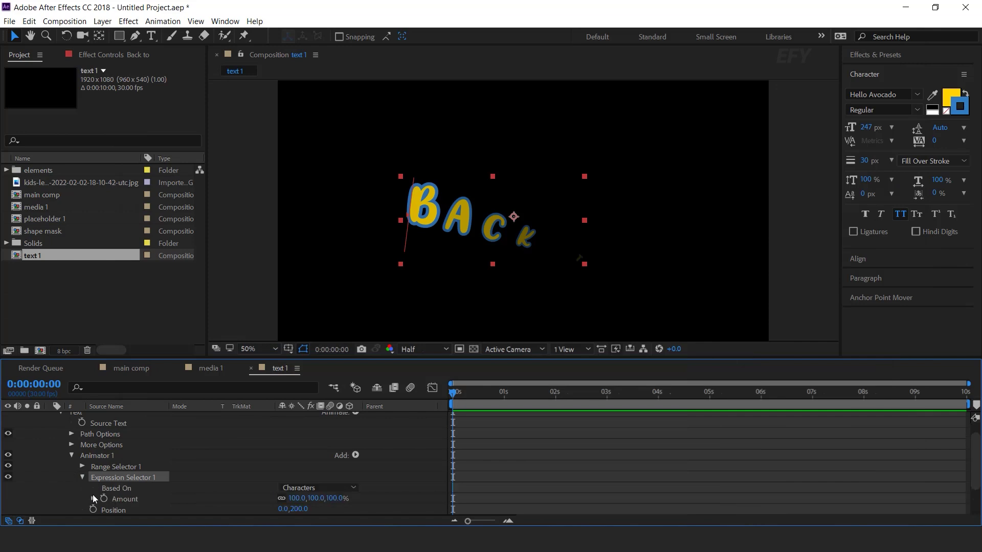
alt+click(106, 499)
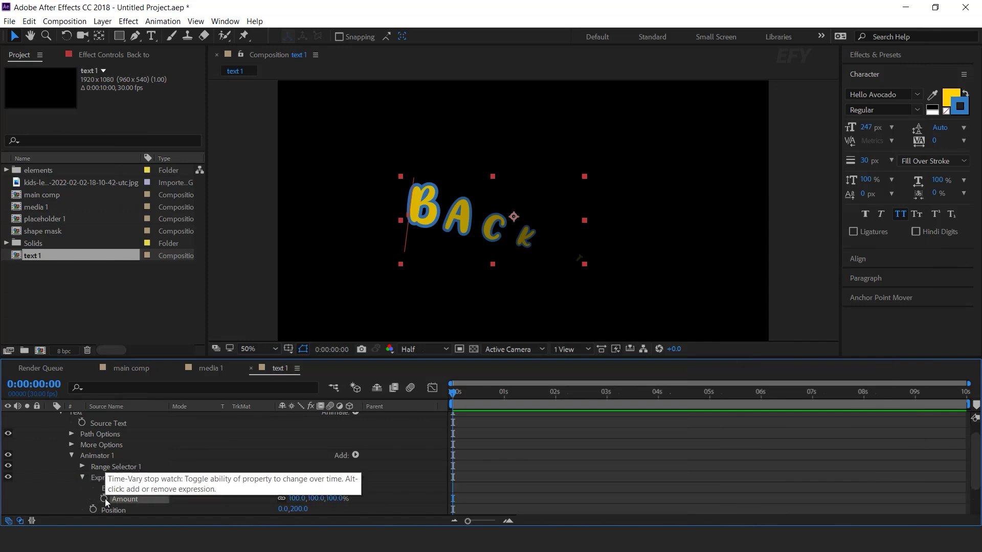
key(ctrl+v)
click(479, 472)
key(space)
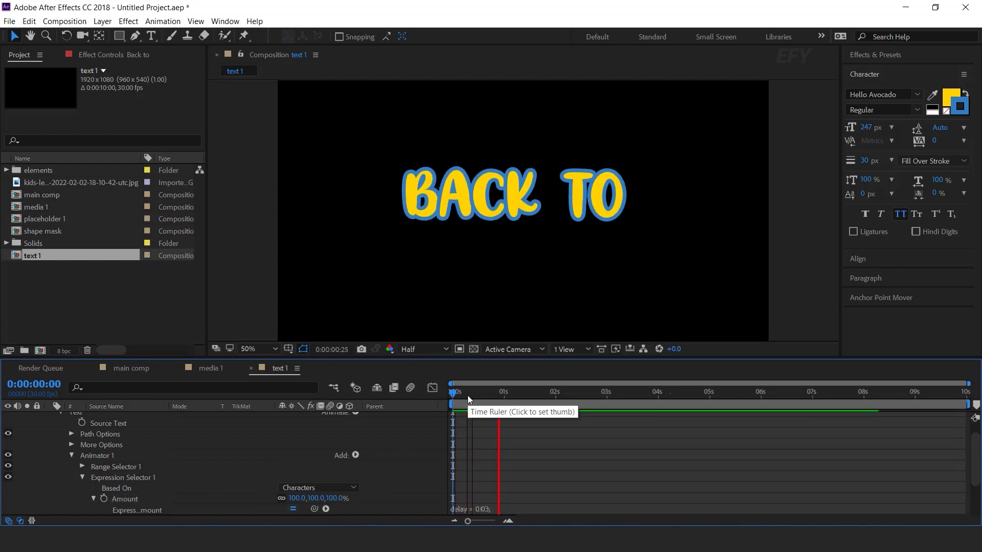
key(space)
Step: Duplicate the "Back to" layer, change the copy to "school" at 228 px, and centre it below the original line
scroll(85, 464, up, 1)
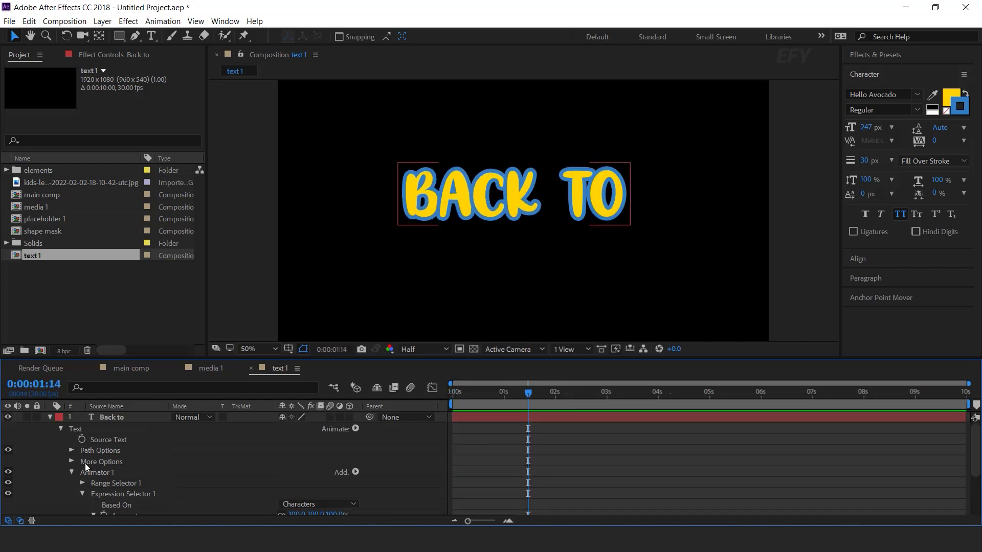
click(49, 417)
click(121, 419)
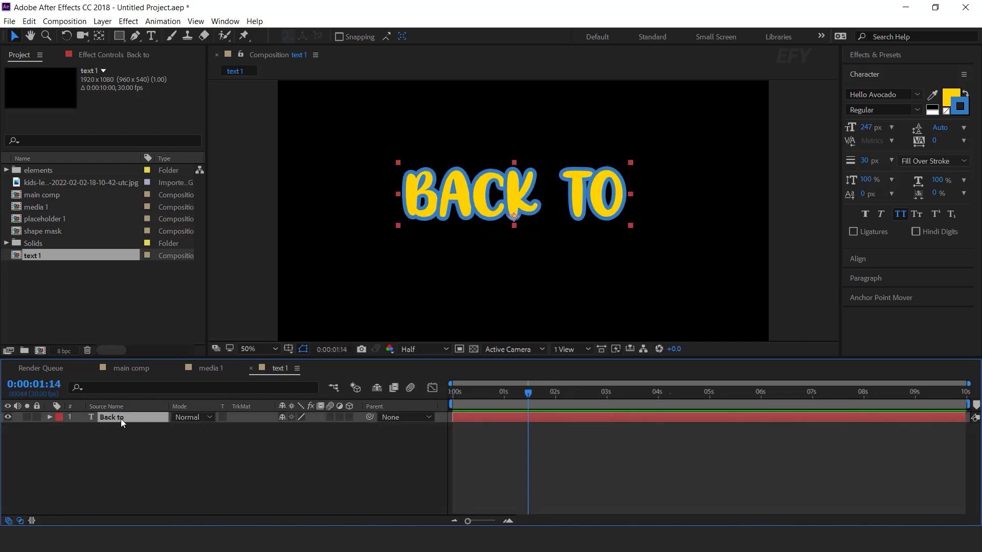
key(ctrl+d)
drag(513, 219, 513, 275)
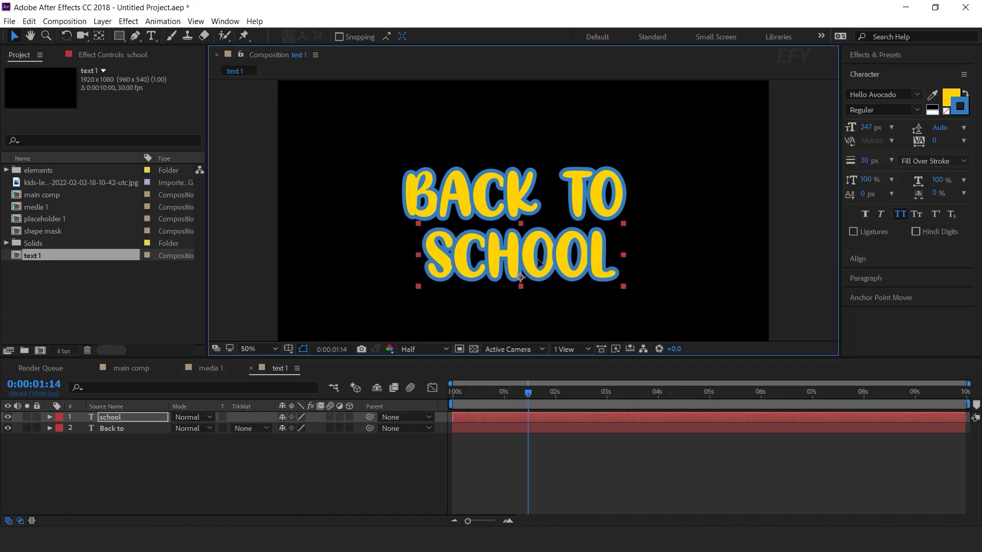
drag(873, 128, 853, 129)
drag(503, 267, 501, 262)
Step: Delay the start of the "school" layer by about 4 frames and preview the staggered title animation
drag(483, 418, 490, 418)
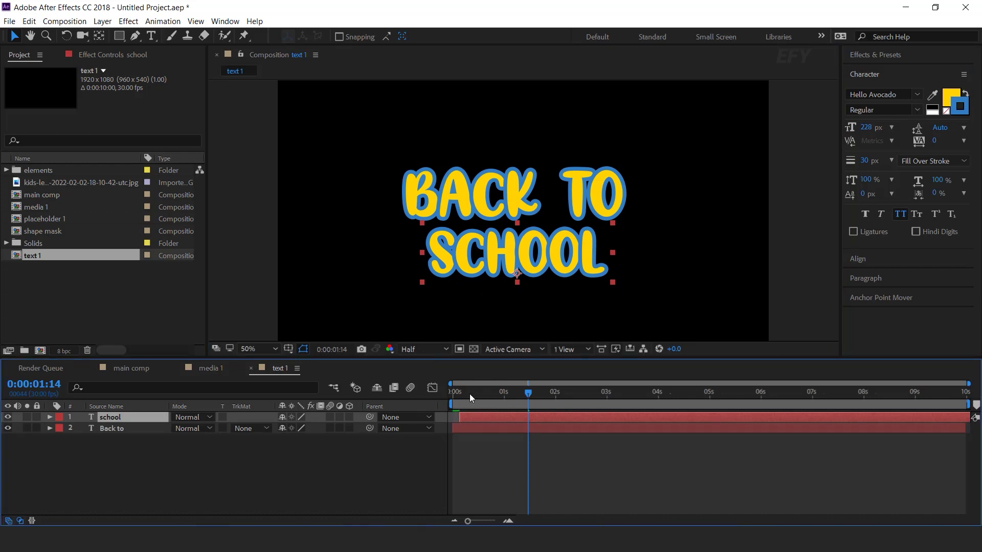
key(Home)
key(space)
click(457, 393)
drag(456, 393, 450, 392)
Step: Add the text 1 composition above all layers in main comp and move it to the right of the cloud photo
click(128, 369)
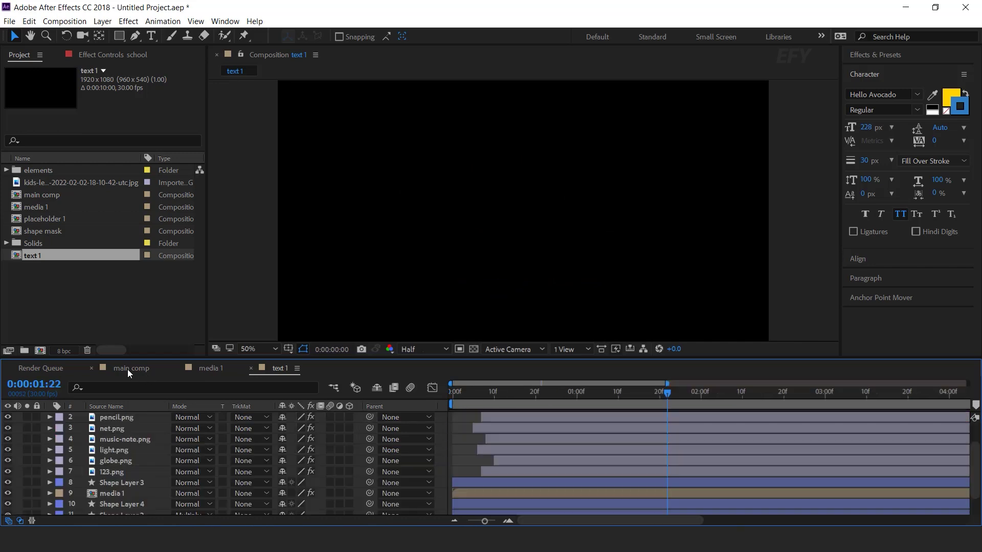
click(77, 282)
click(21, 259)
drag(22, 259, 153, 416)
drag(504, 216, 642, 201)
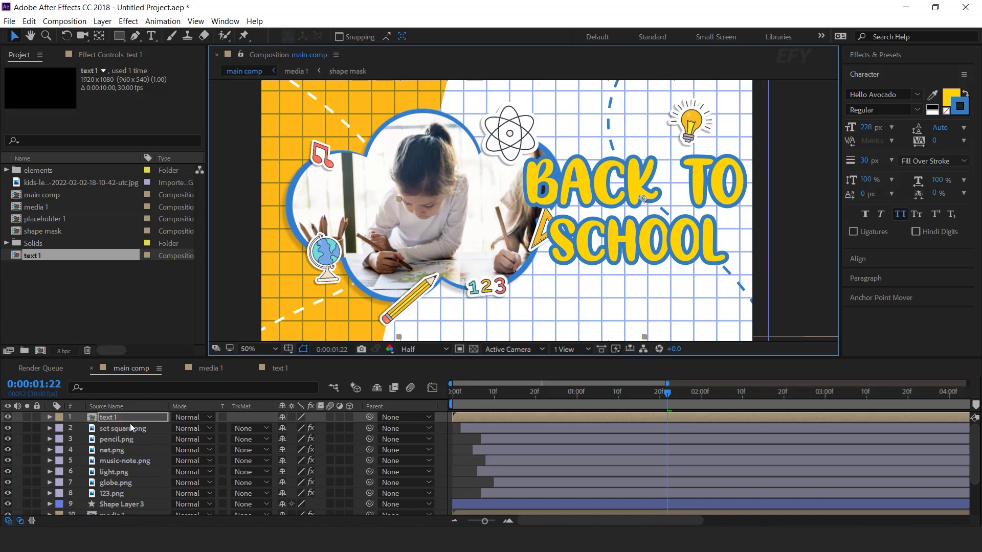
Step: Scale the text 1 layer to 65%
key(s)
drag(310, 428, 293, 428)
click(309, 428)
text(65)
key(Return)
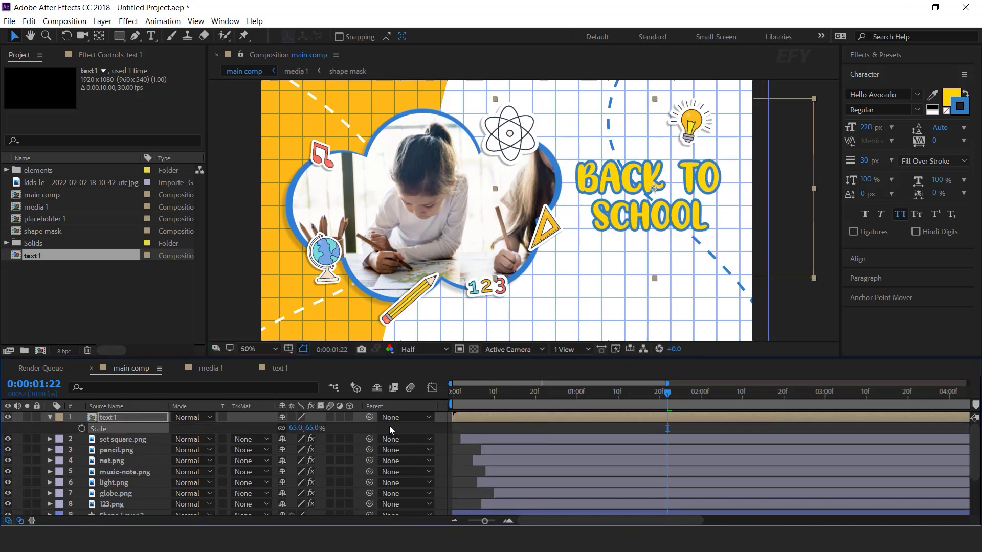
Step: Shift the text 1 layer to start at about frame 6 and preview the main comp
drag(471, 390, 475, 416)
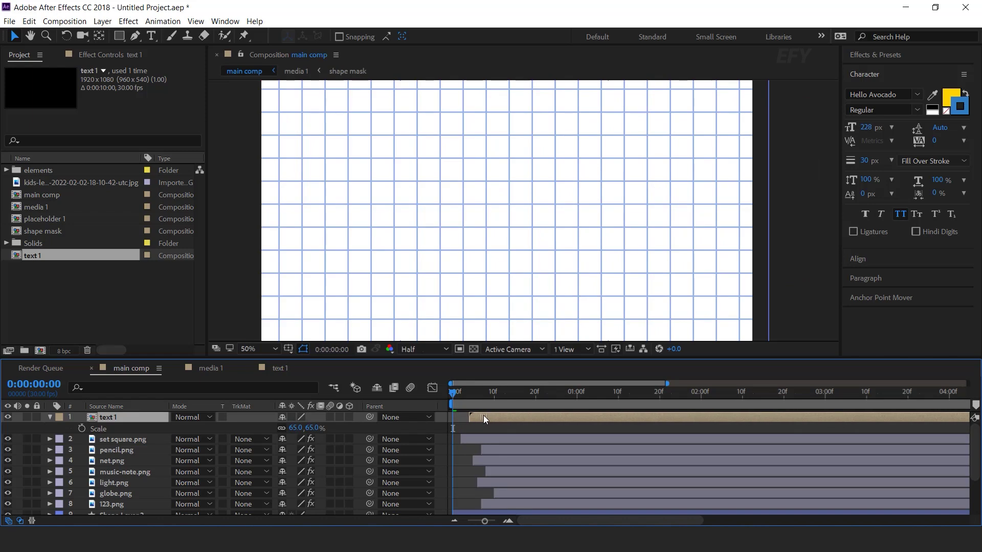
key(space)
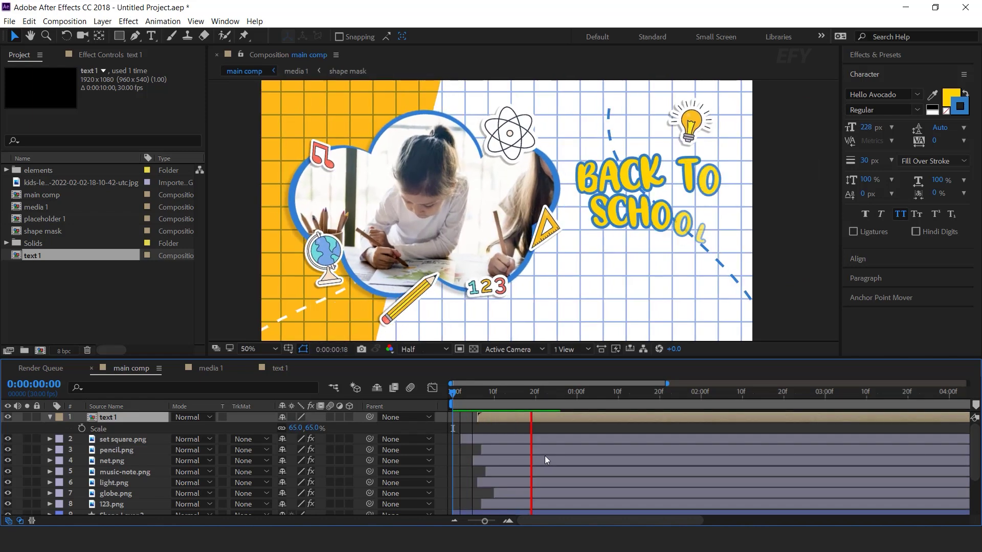
drag(476, 395, 573, 397)
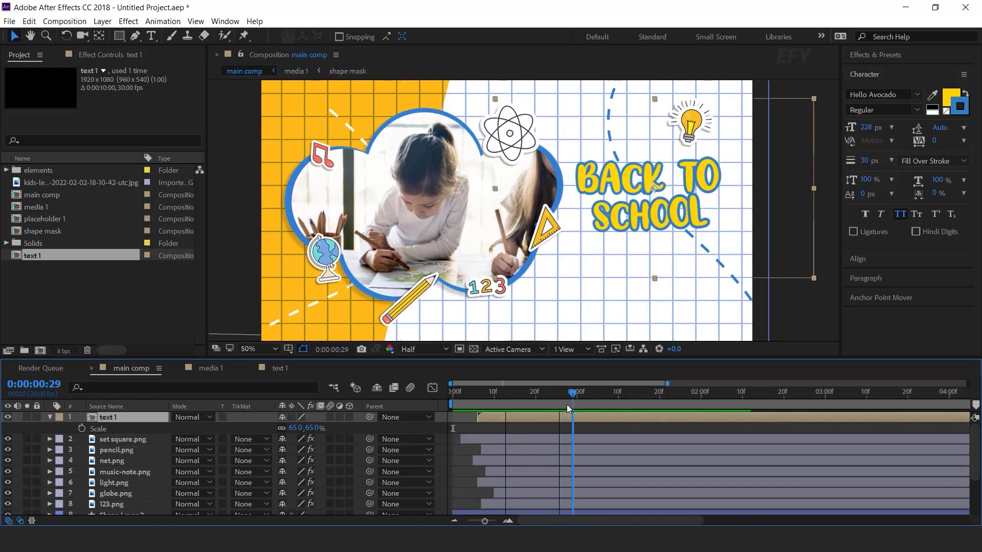
key(s)
click(468, 420)
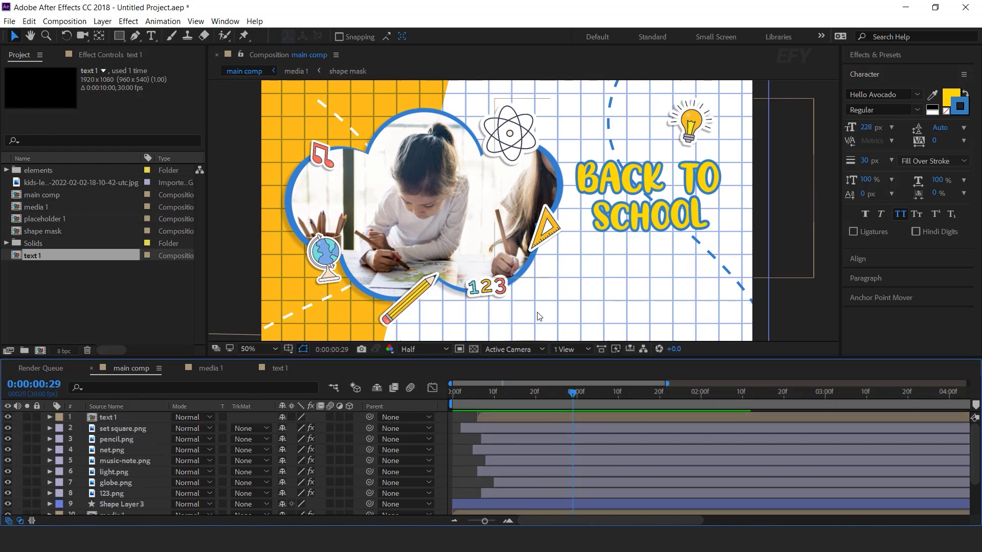
Step: Create a black 36 px paragraph text box below the "Back to School" title and paste the Lorem Ipsum text into it
click(77, 288)
click(151, 37)
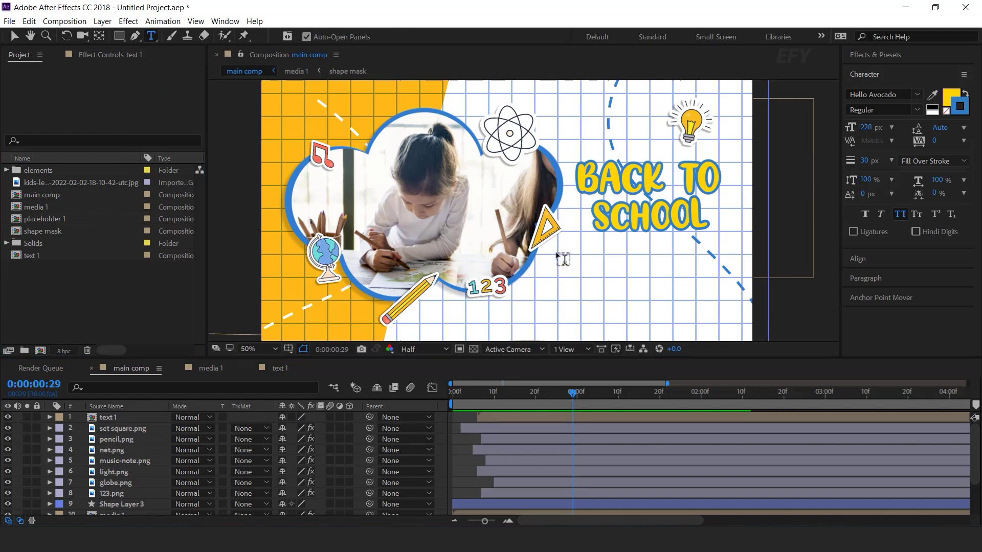
drag(553, 250, 741, 301)
text(Lorem Ipsum is simply dummy text of the printing and typesetting industry. Lorem Ipsum has been the industry.)
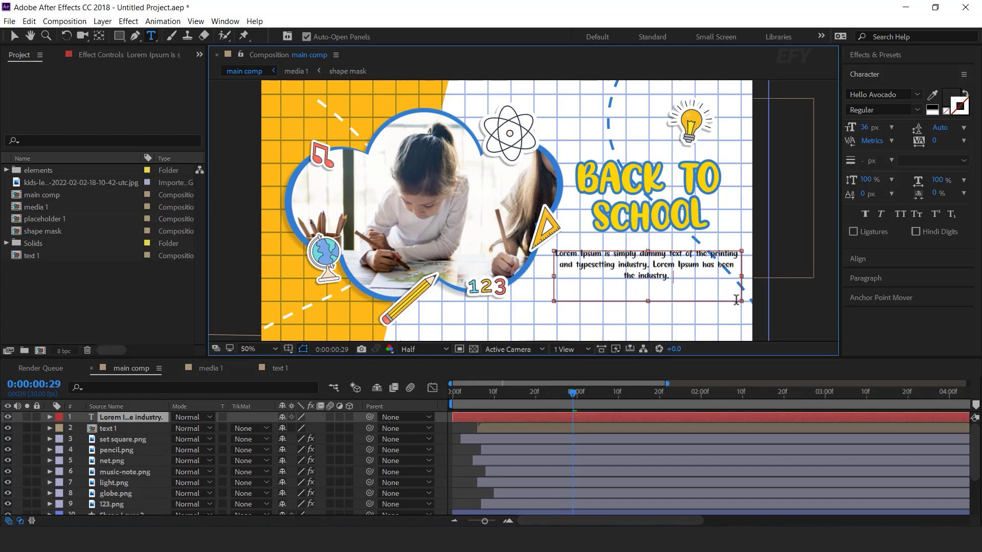
click(547, 355)
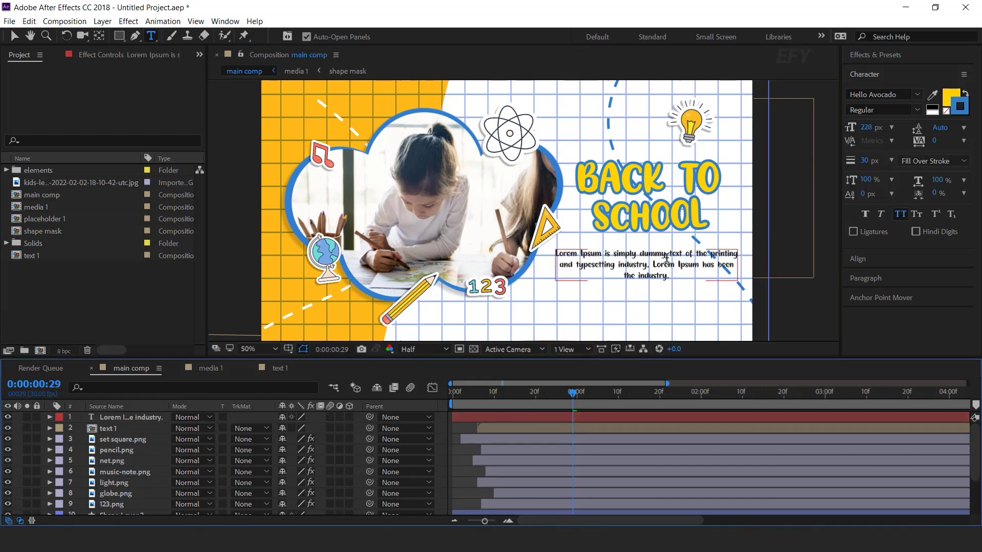
Step: Add a text animator with Position, Opacity and Blur properties to the Lorem Ipsum layer
click(106, 418)
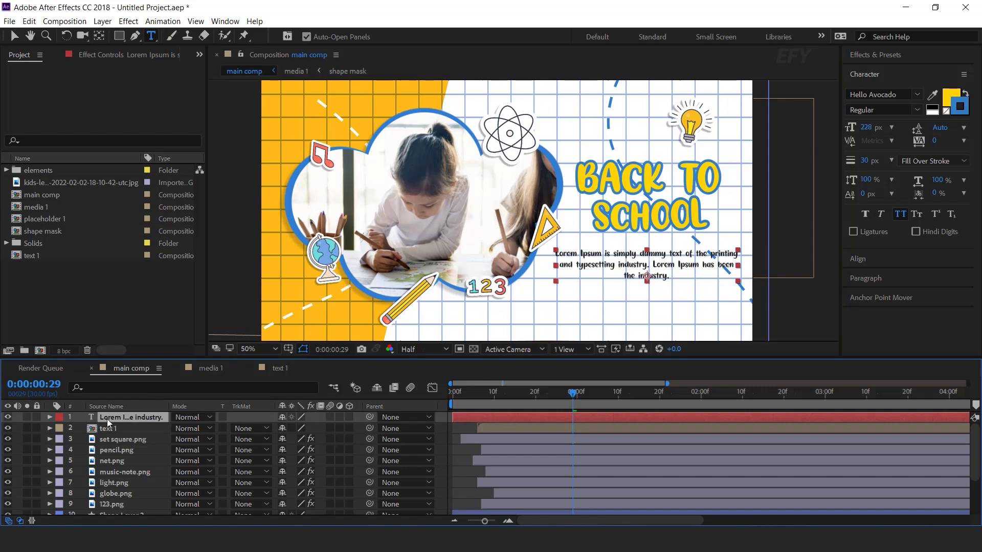
click(50, 418)
click(356, 431)
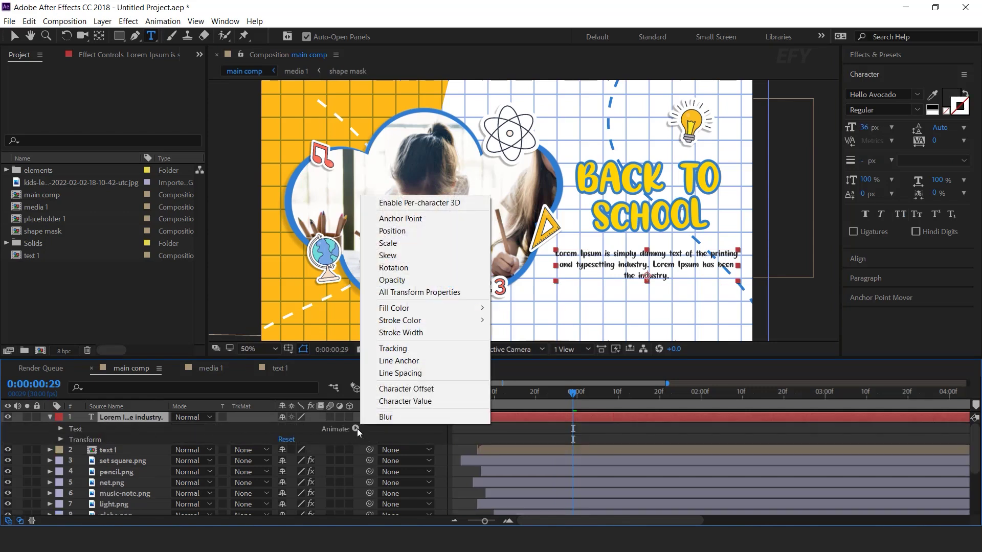
click(419, 232)
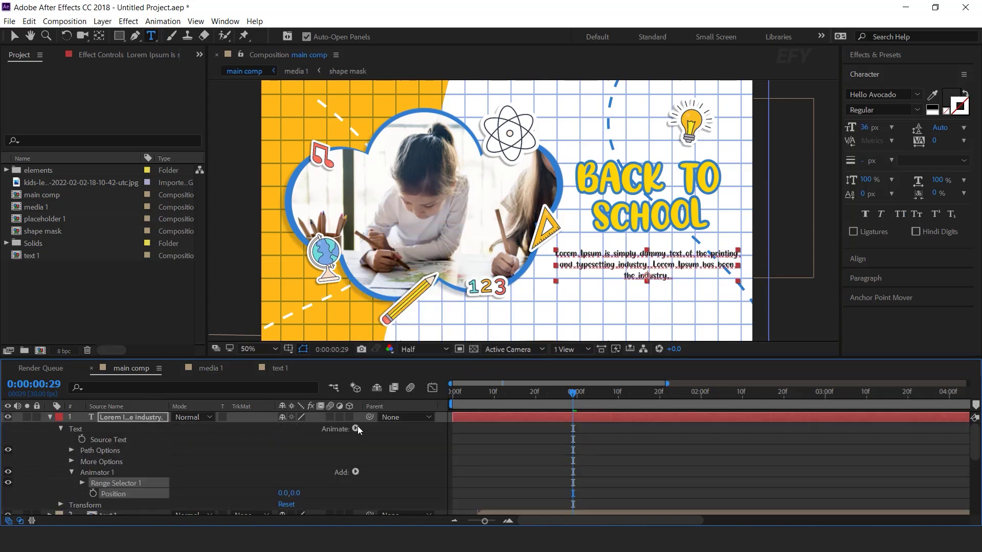
click(357, 430)
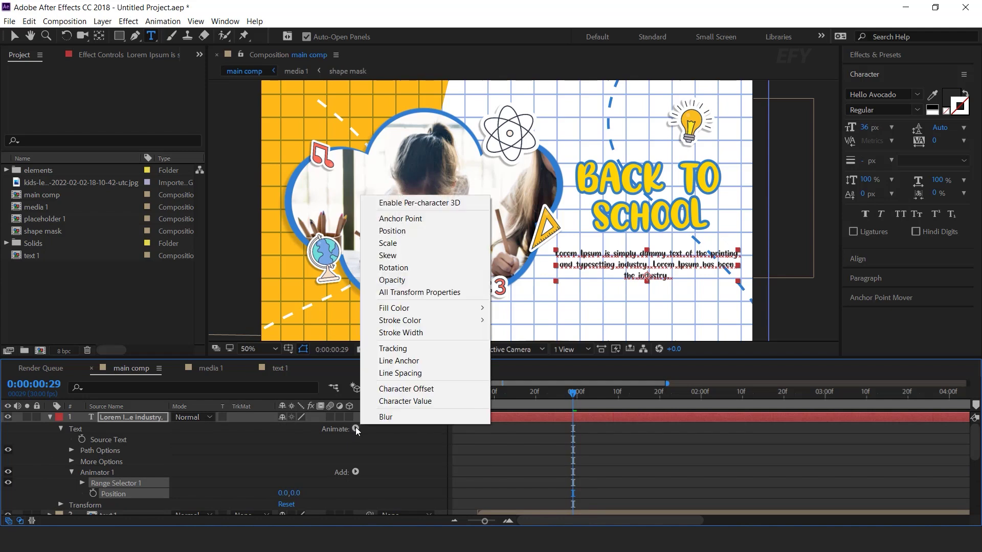
click(402, 279)
click(356, 472)
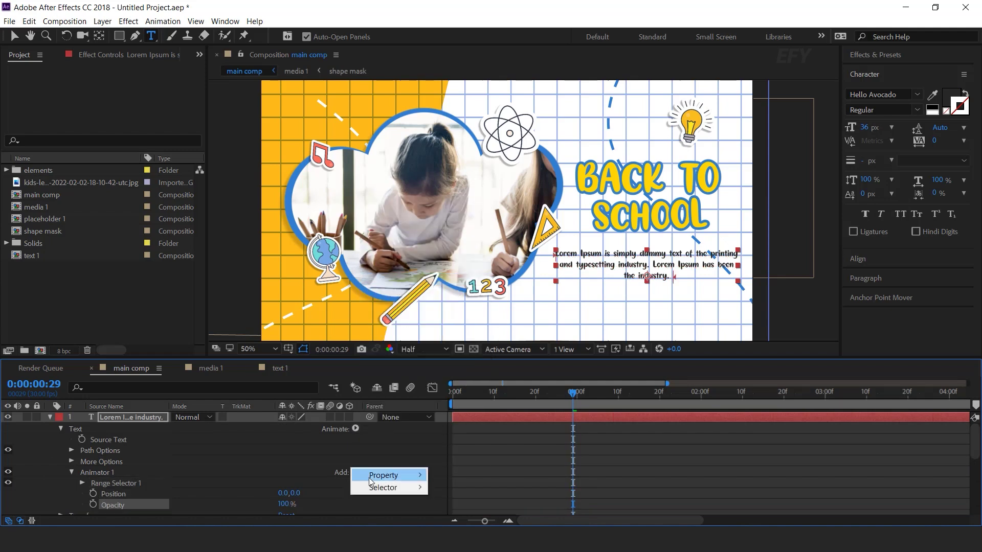
mouse_move(372, 474)
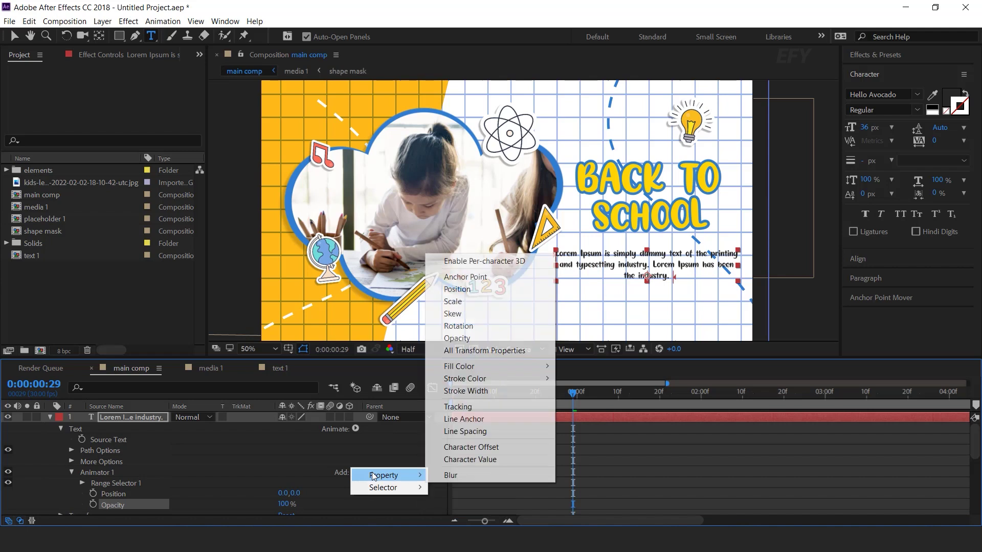
click(481, 476)
Step: Set the Lorem Ipsum animator's Position to 0.0, 100.0, Opacity to 0% and Blur to 30.0, 30.0
drag(297, 490, 310, 490)
click(307, 489)
text(100)
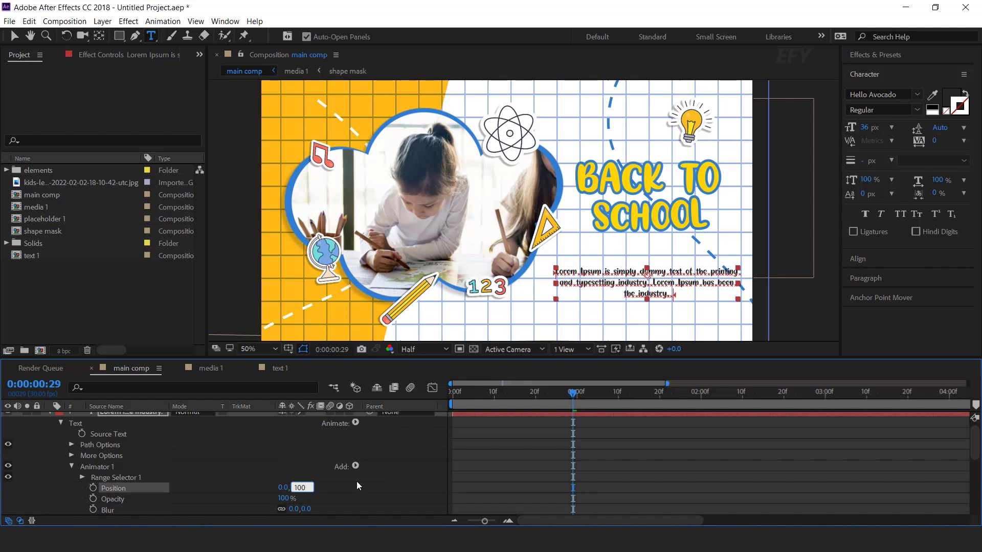
key(Return)
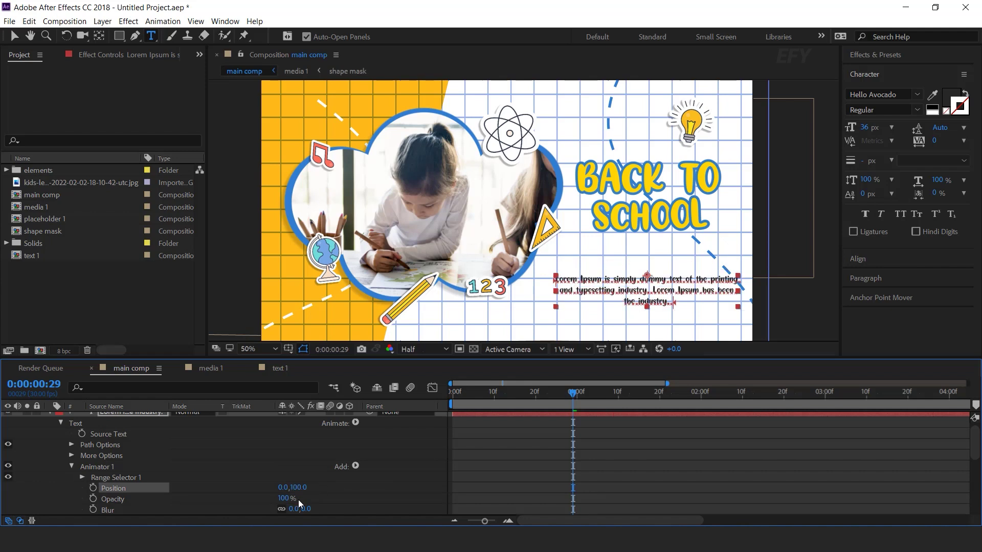
click(285, 498)
text(0)
key(Return)
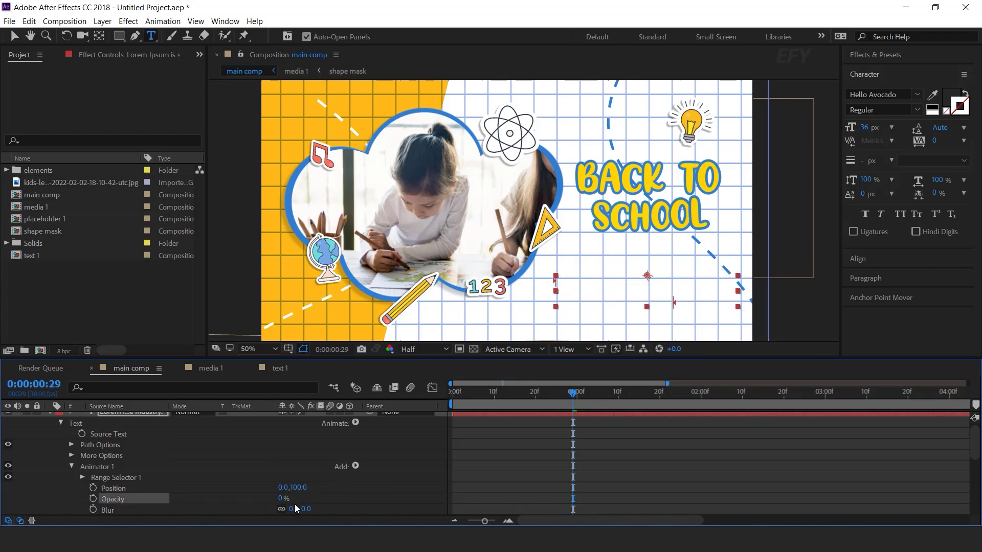
click(306, 509)
text(30)
key(Return)
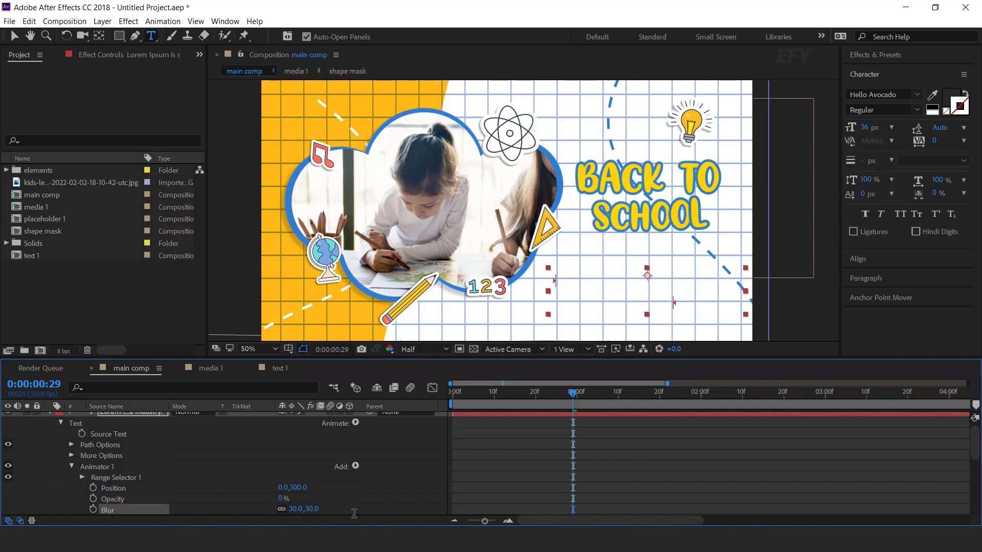
Step: Add an Expression selector to the Lorem Ipsum layer's Animator 1 and copy the code from delay script.txt in Notepad
click(91, 467)
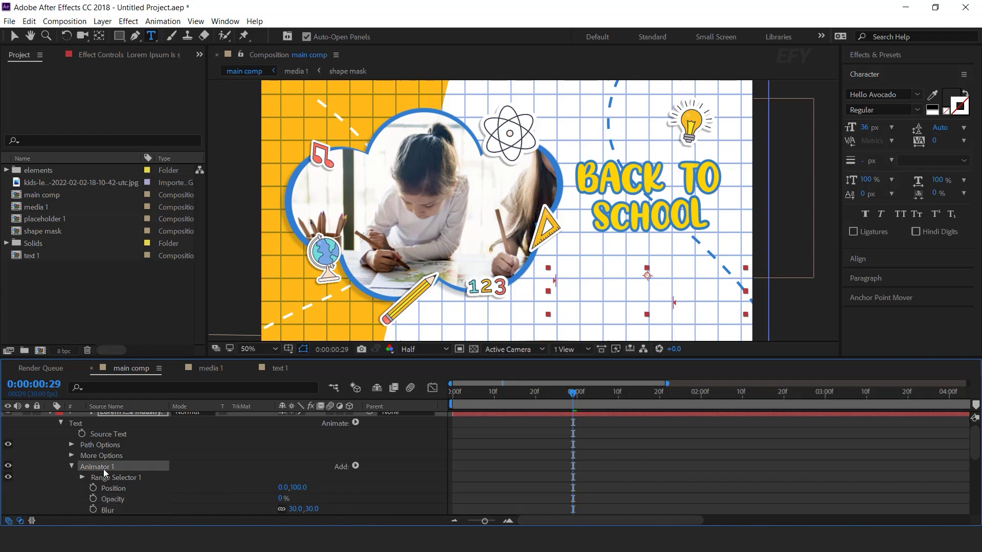
click(356, 466)
mouse_move(386, 481)
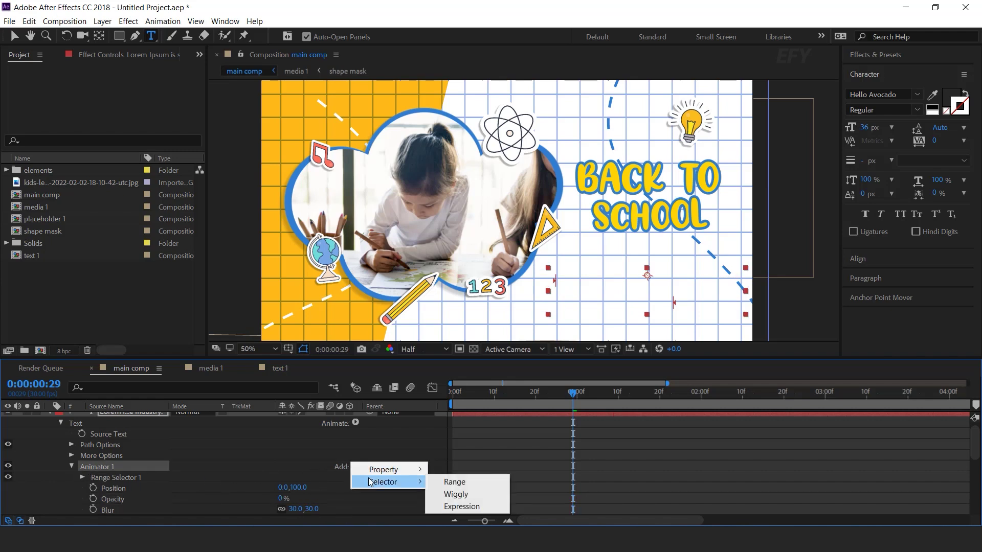
click(481, 507)
key(alt+Tab)
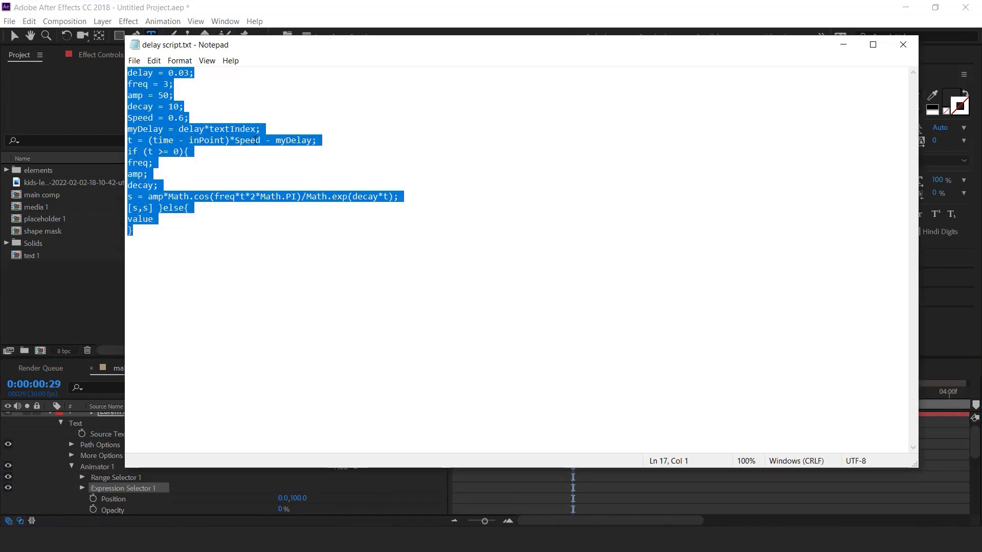
key(alt+Tab)
Step: Replace the Amount expression of the Lorem Ipsum animator's Expression Selector with the copied delay script
click(81, 488)
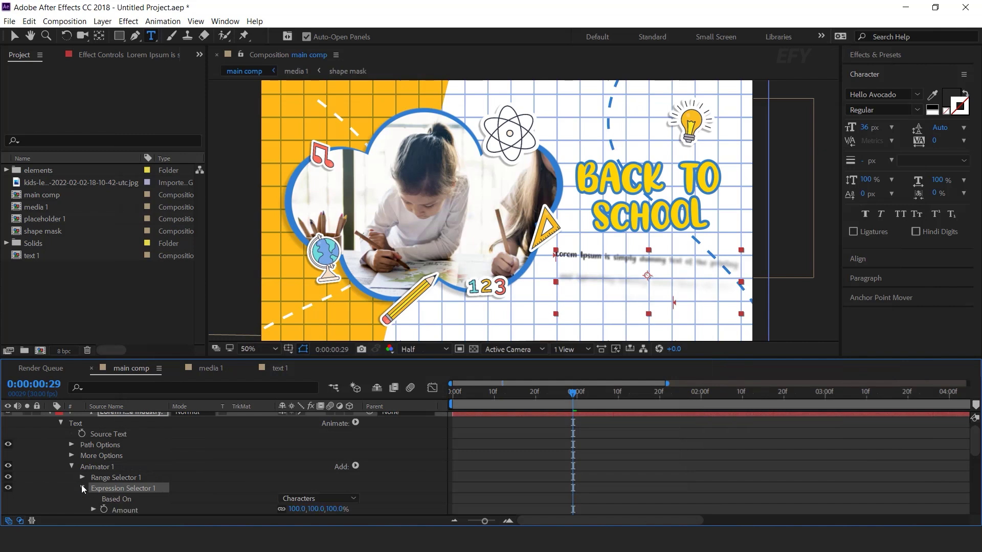
alt+click(104, 477)
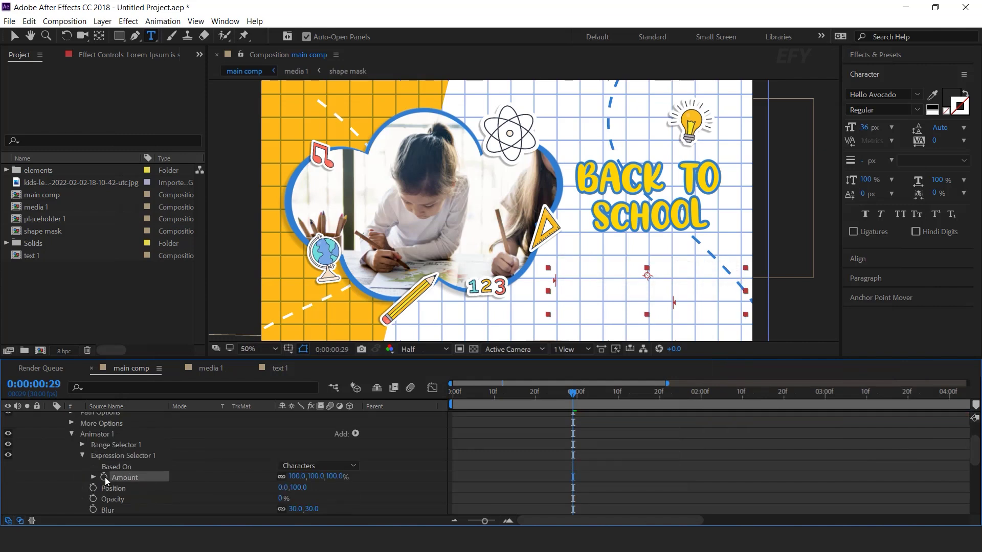
key(ctrl+v)
click(496, 453)
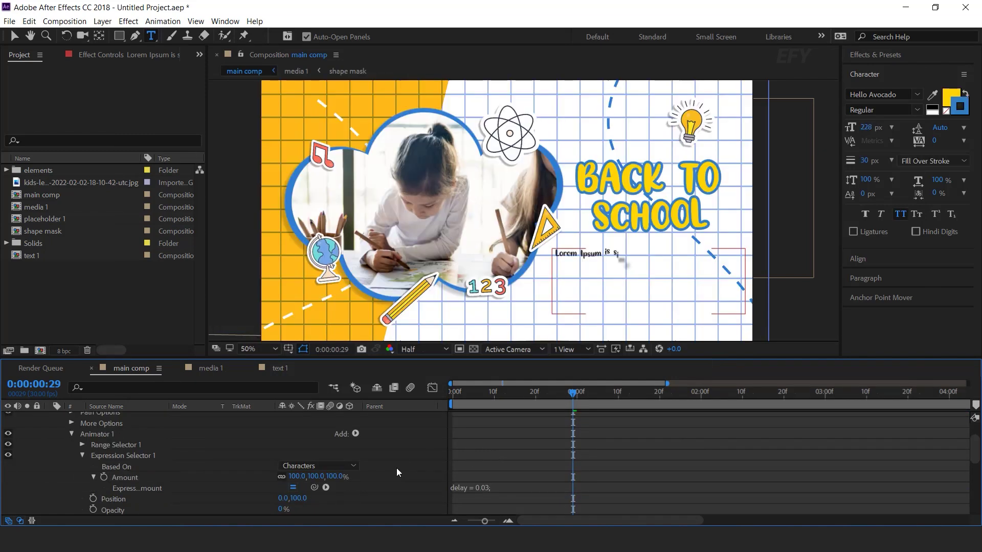
Step: Base the Lorem Ipsum layer's Expression Selector on Lines and preview the text animation
click(128, 465)
click(308, 466)
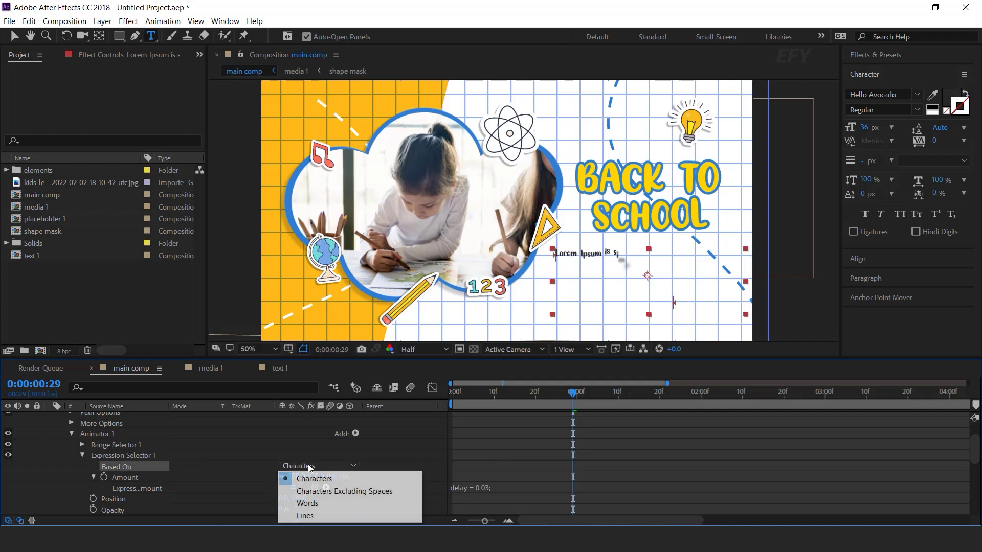
click(306, 516)
key(space)
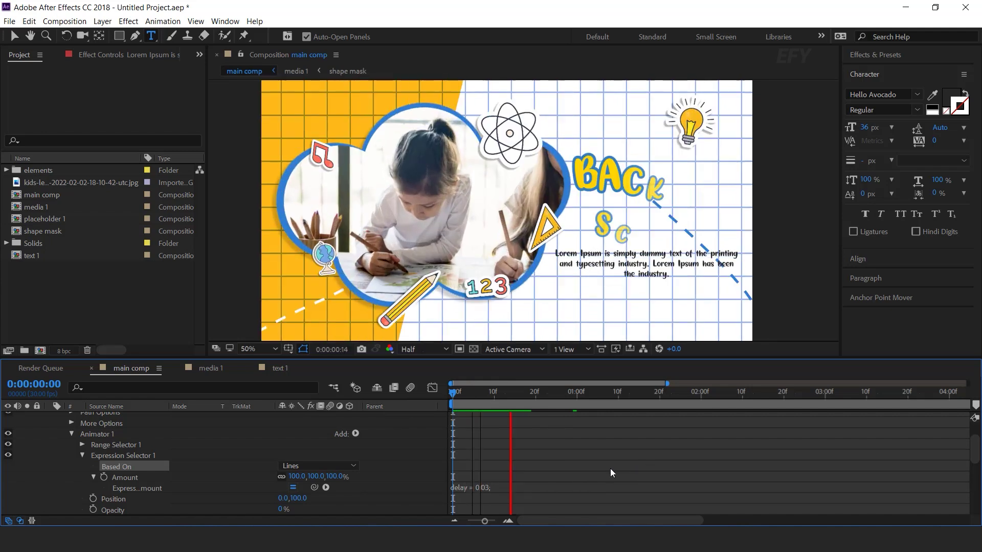
click(609, 396)
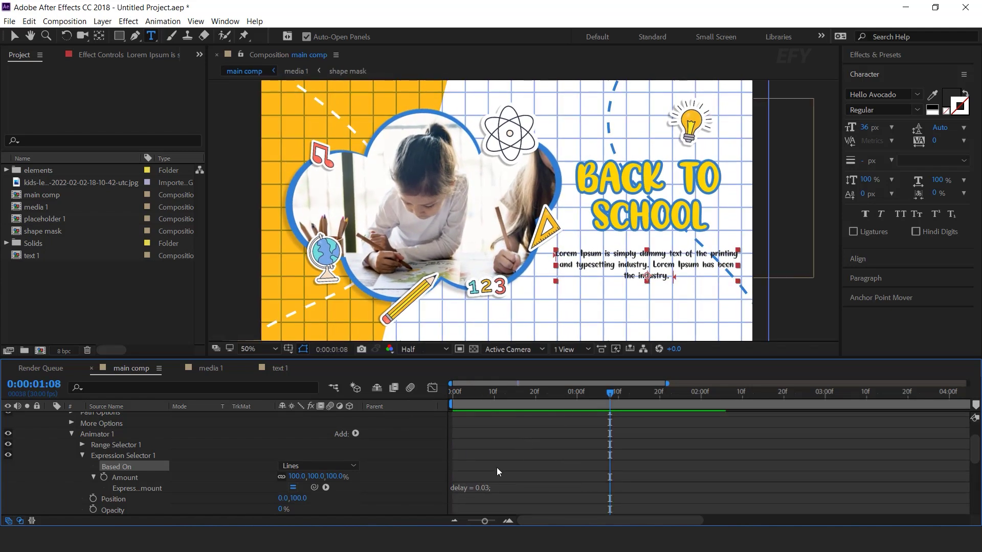
Step: Shift the Lorem Ipsum layer to start at about frame 10 and preview the main comp
key(v)
scroll(73, 434, up, 2)
click(49, 417)
drag(485, 417, 529, 418)
key(Home)
key(space)
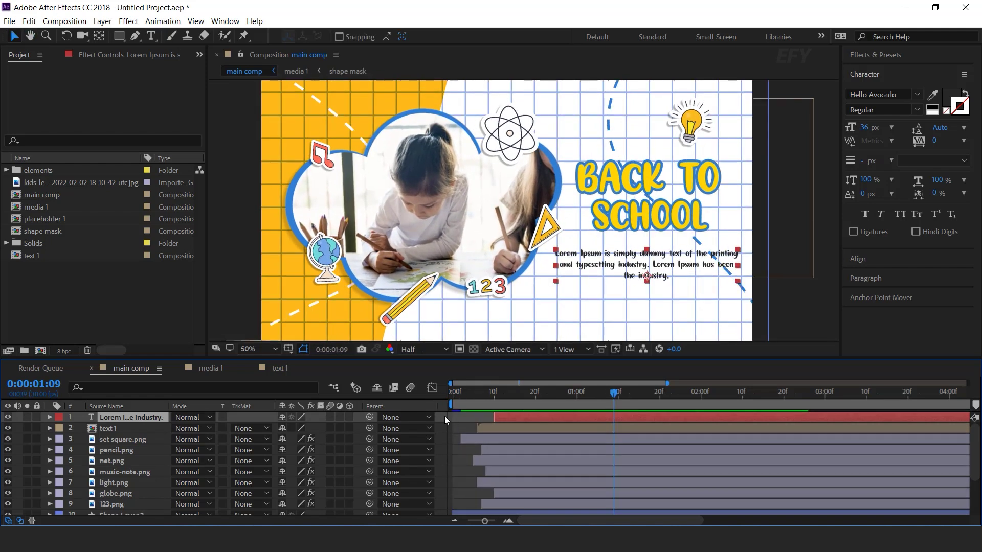
Step: Draw a rounded rectangle of about 412 x 92 px below the Lorem Ipsum paragraph as a new shape layer
click(444, 416)
drag(654, 289, 646, 273)
click(87, 302)
drag(119, 36, 218, 50)
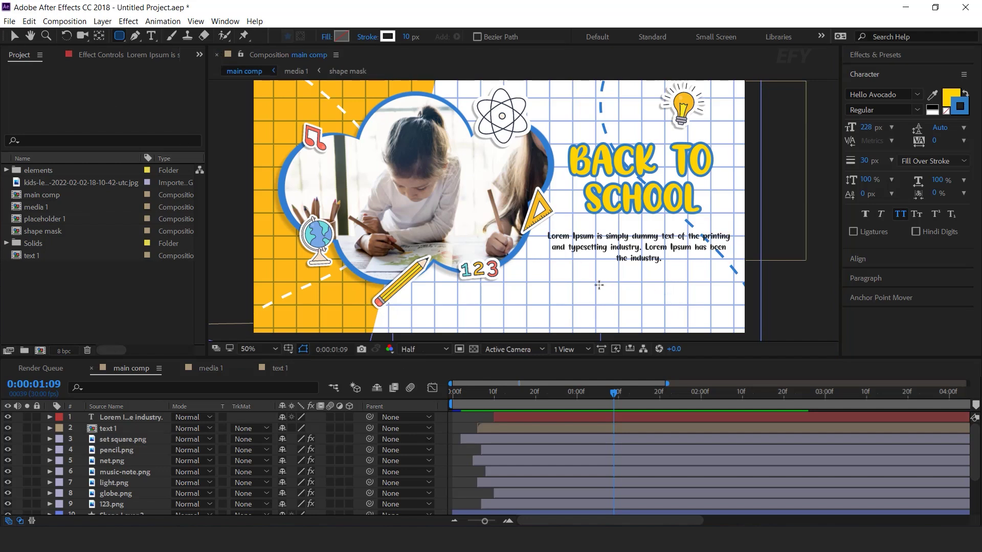
drag(592, 280, 697, 305)
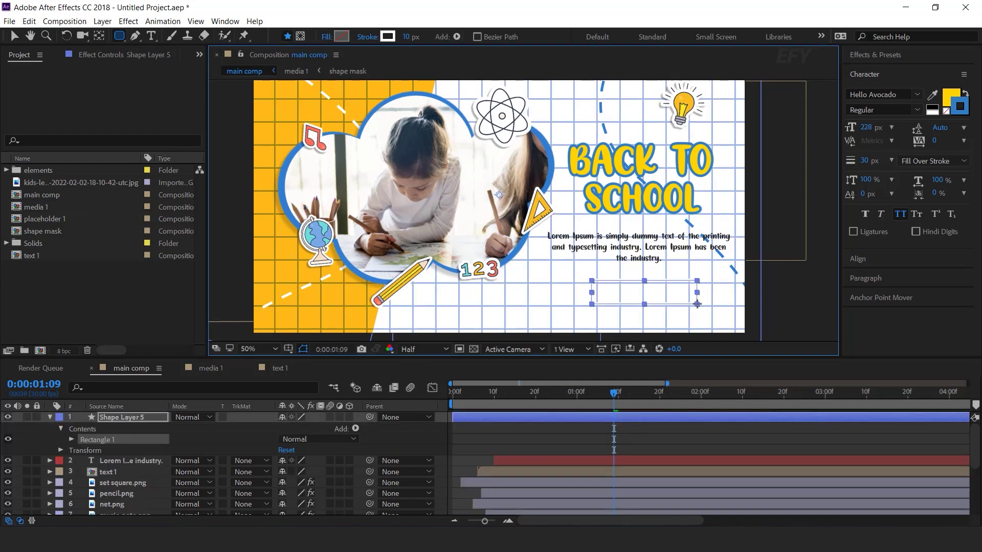
Step: Remove the rounded rectangle's stroke and give it a solid FFBA18 fill
click(367, 37)
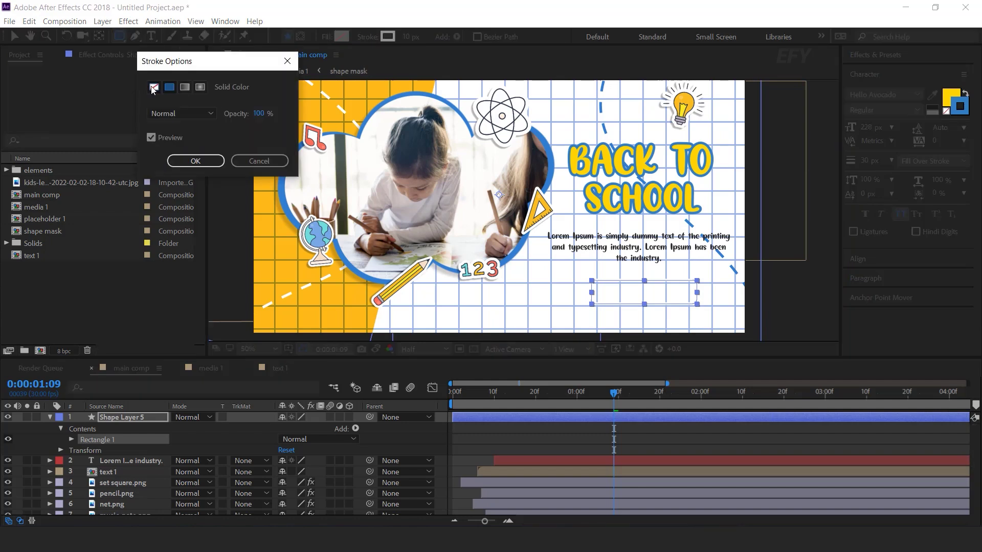
click(154, 87)
click(196, 160)
click(342, 36)
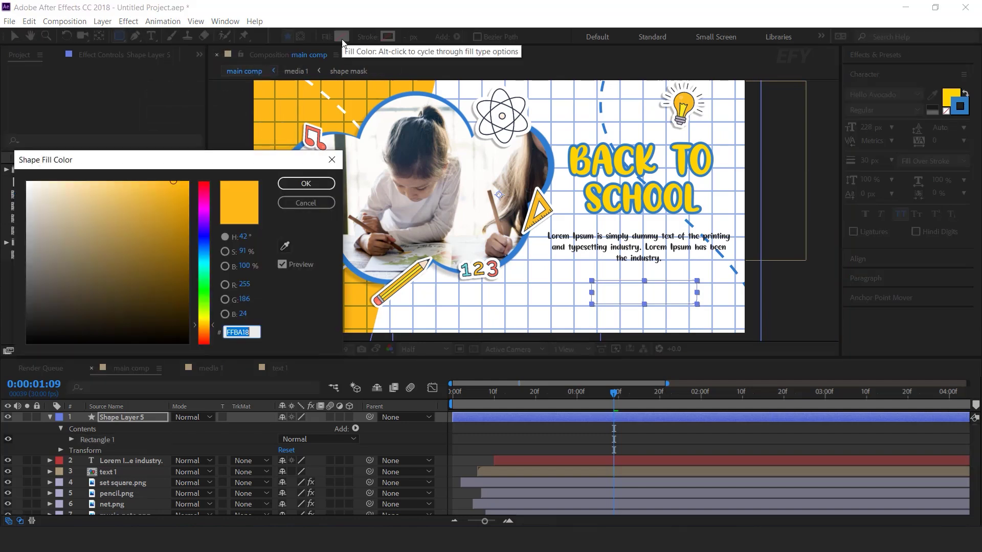
click(299, 187)
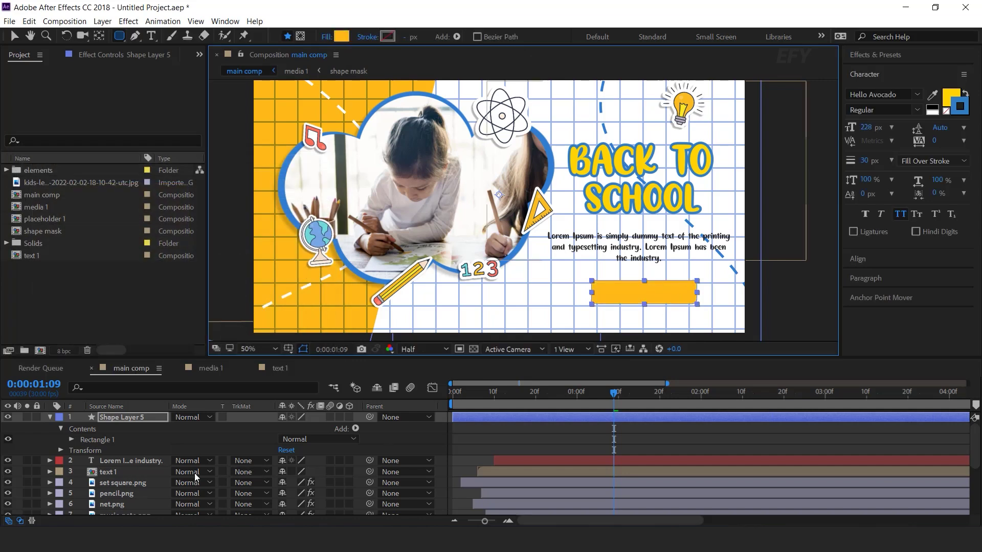
Step: Set the Roundness of the rectangle's path to 120.5 so its ends are fully rounded
click(71, 440)
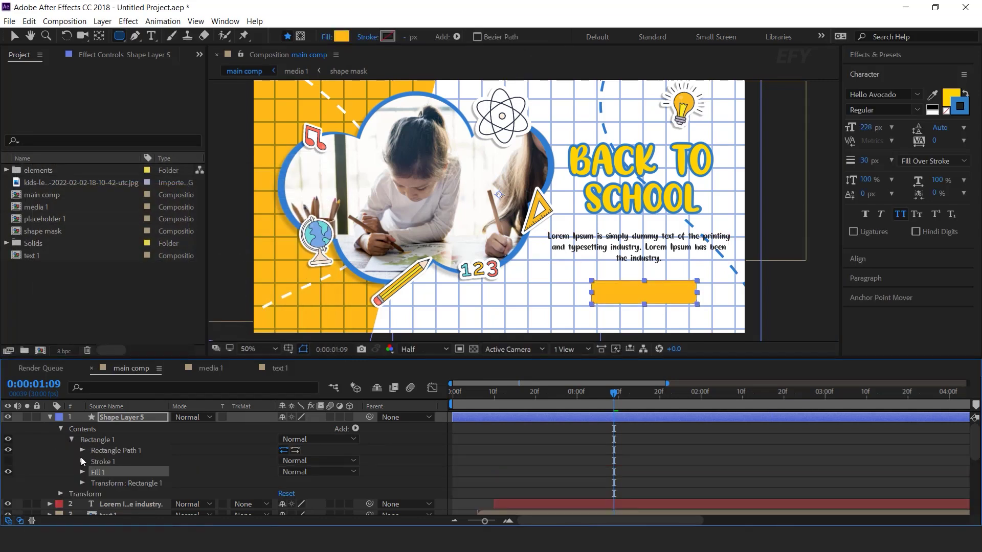
click(82, 450)
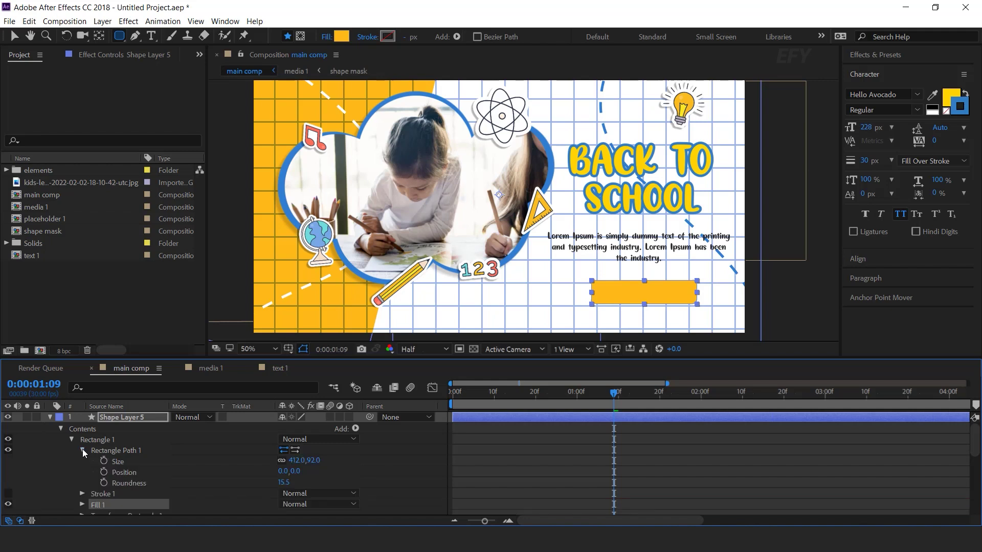
click(147, 484)
drag(284, 484, 350, 481)
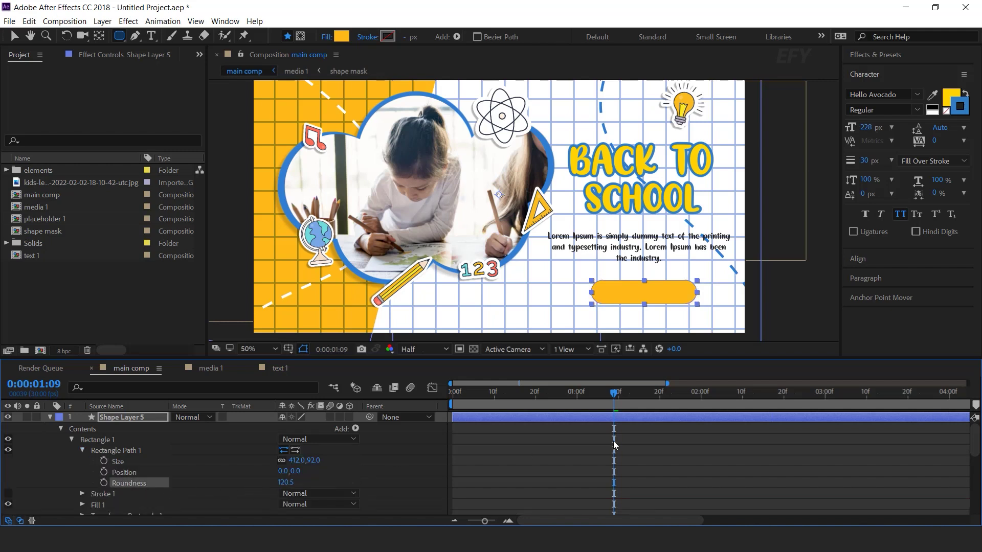
click(523, 474)
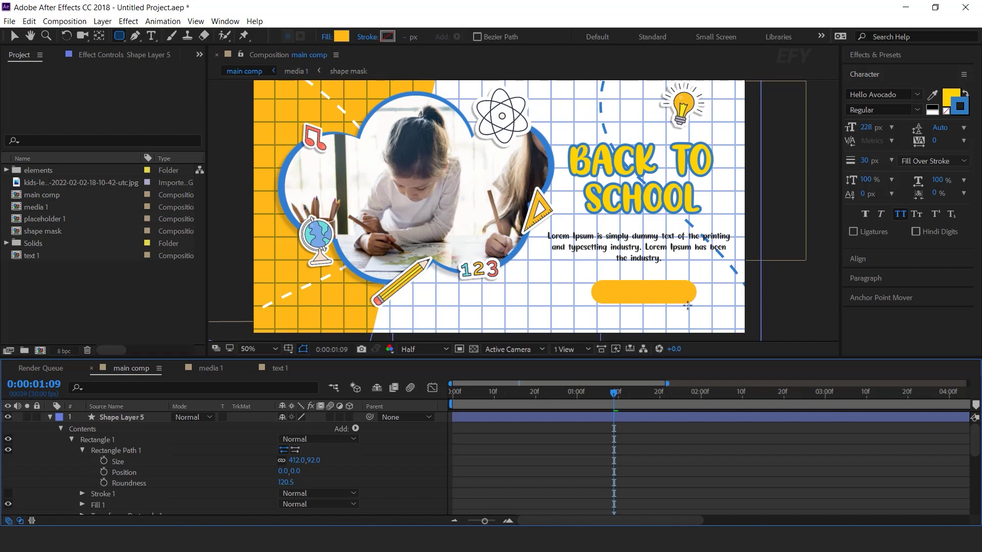
Step: Give the rounded yellow rectangle a 4 px stroke in near-black 070707
click(646, 297)
click(388, 37)
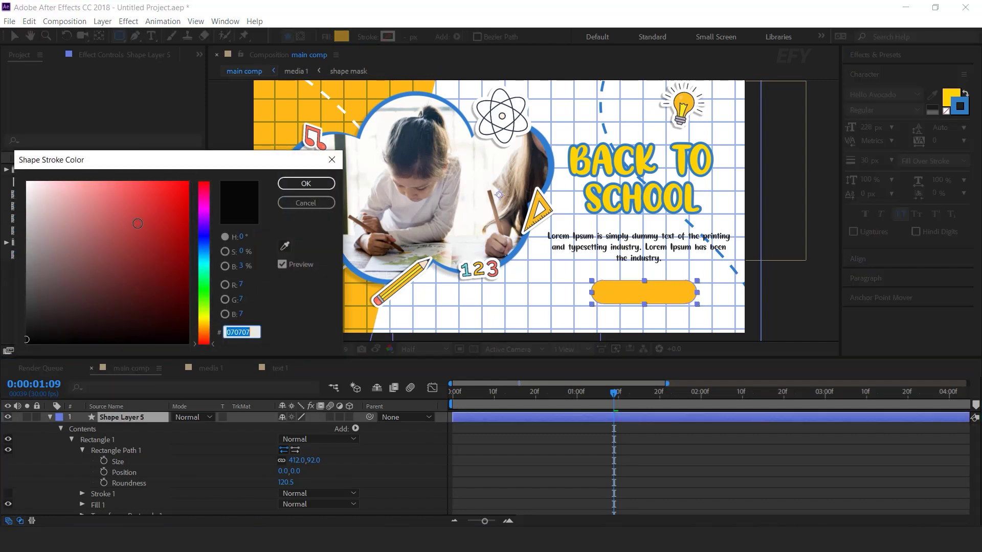
click(306, 183)
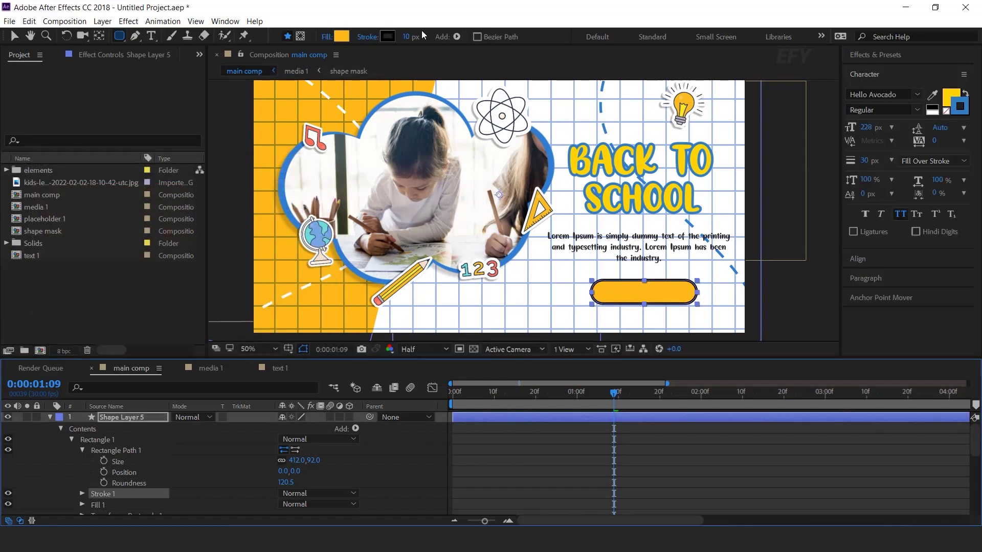
drag(410, 37, 408, 37)
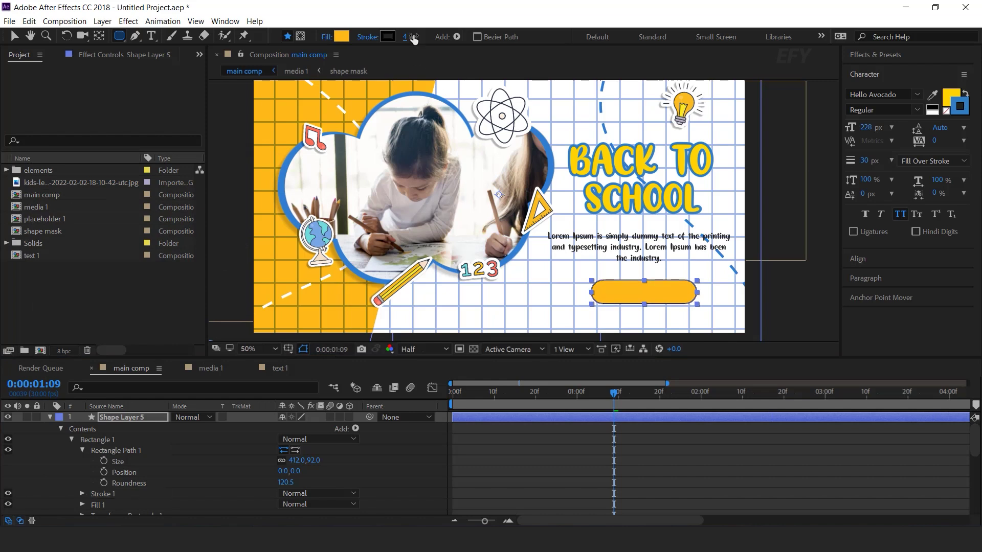
key(F2)
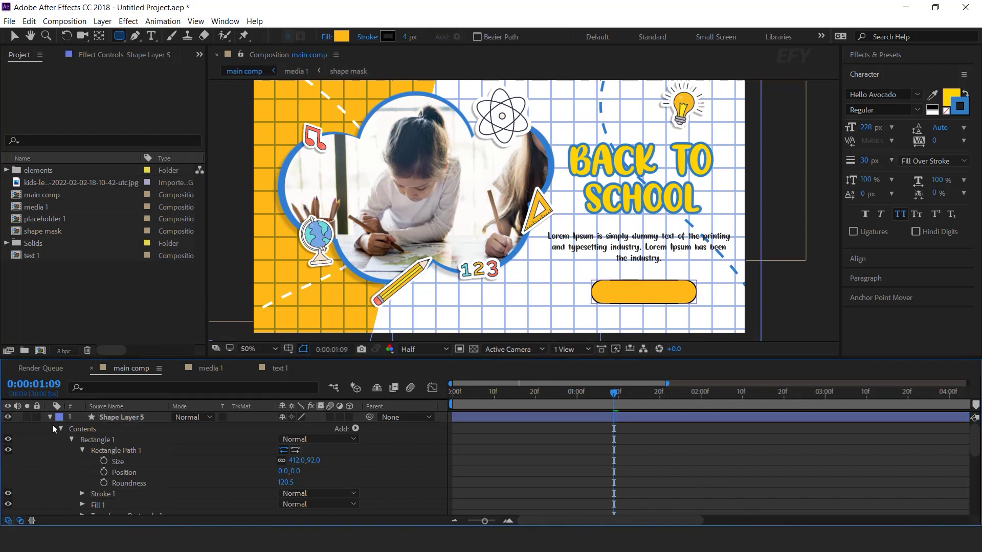
Step: Add a Scale keyframe of 100.0, 100.0% to the rounded rectangle's layer at 0:00:01:00
key(v)
click(124, 418)
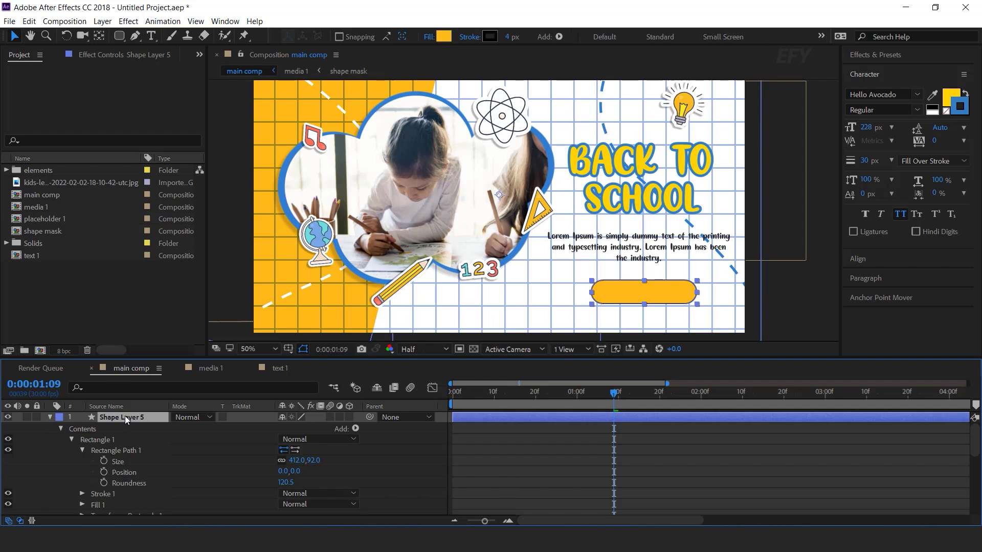
key(s)
drag(449, 392, 575, 400)
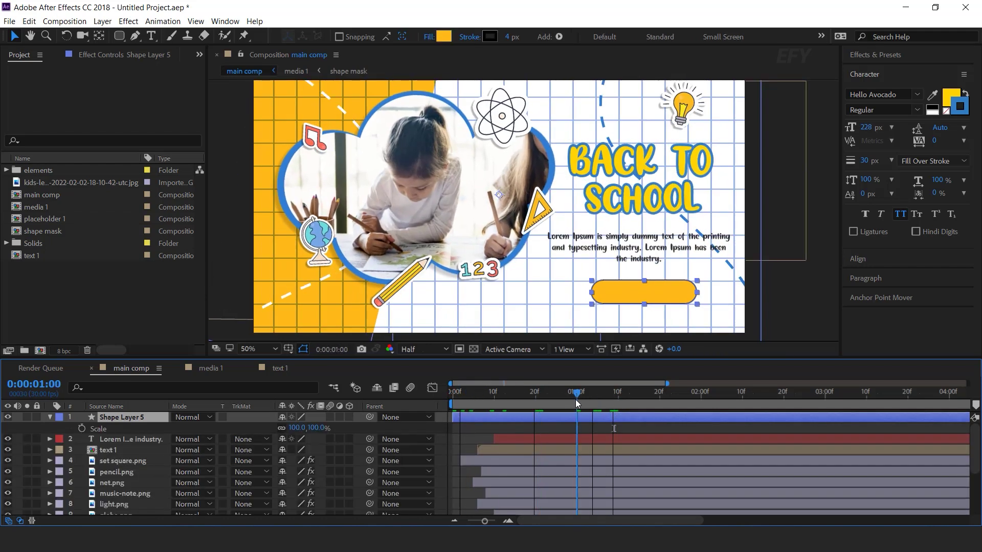
key(alt+shift+s)
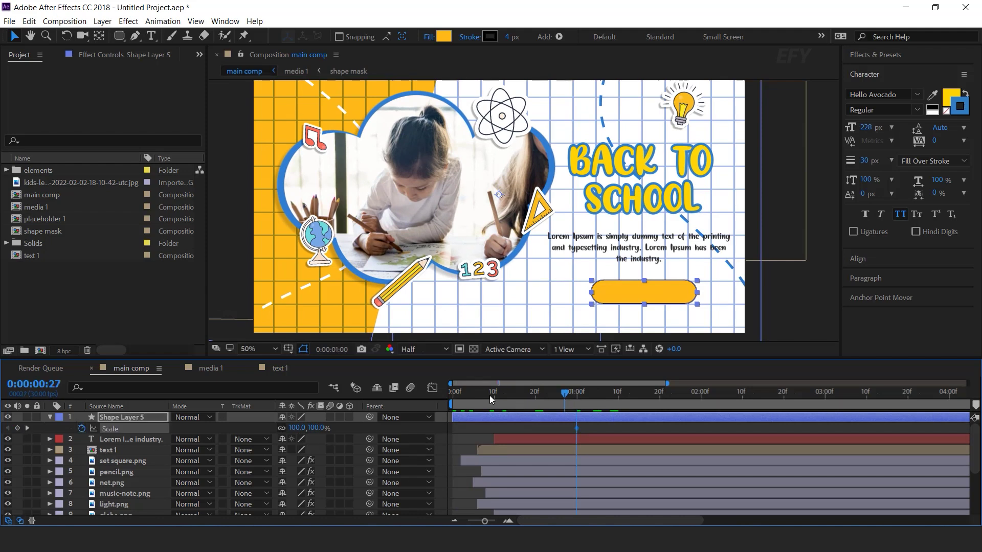
Step: Set the rounded rectangle layer's Scale to 0.0, 100.0% at the first frame and centre its anchor point on the shape
key(Home)
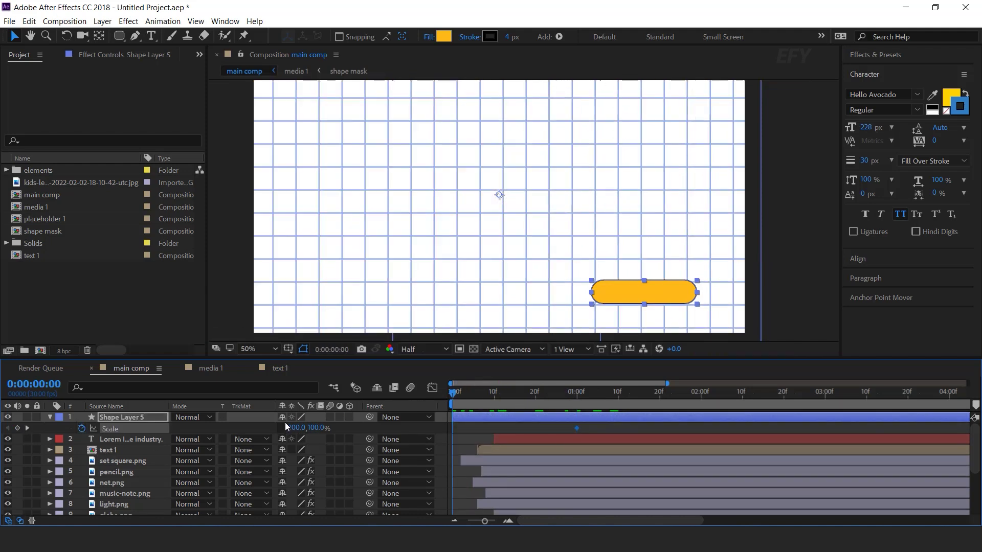
click(297, 428)
text(0)
key(Return)
Step: Apply Easy Ease to both Scale keyframes and extend the last keyframe's influence in the speed graph for a fast start and slow finish
drag(600, 429, 422, 431)
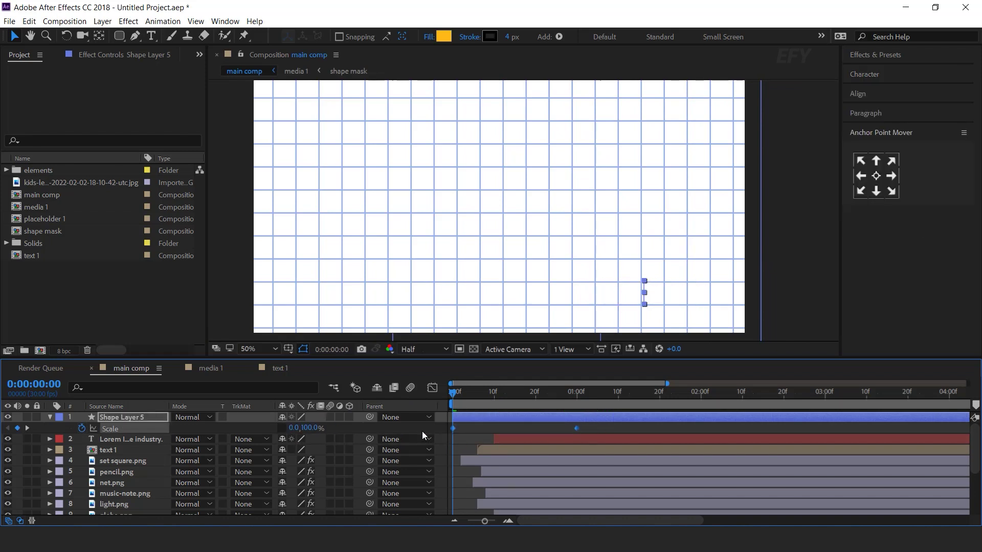
right_click(452, 429)
mouse_move(525, 420)
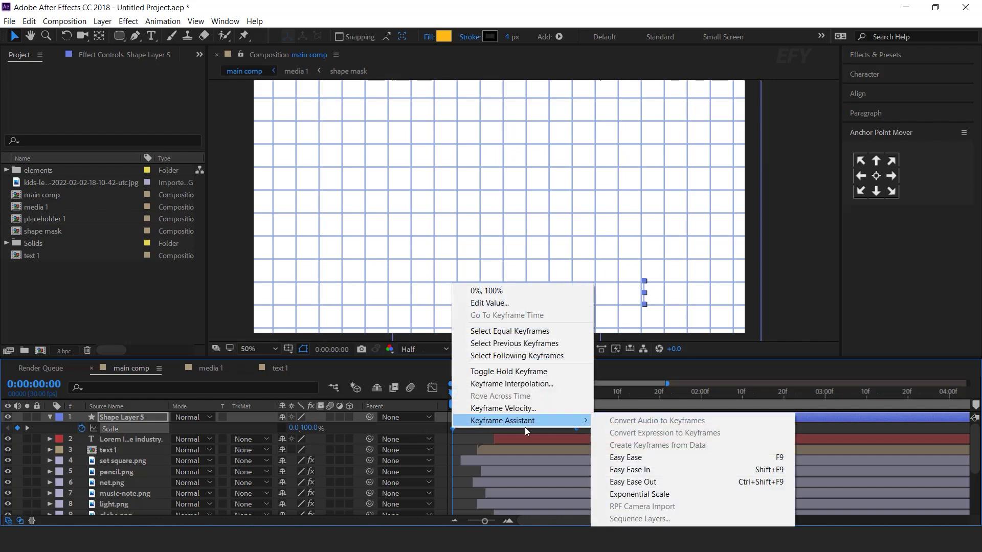
click(661, 458)
click(432, 387)
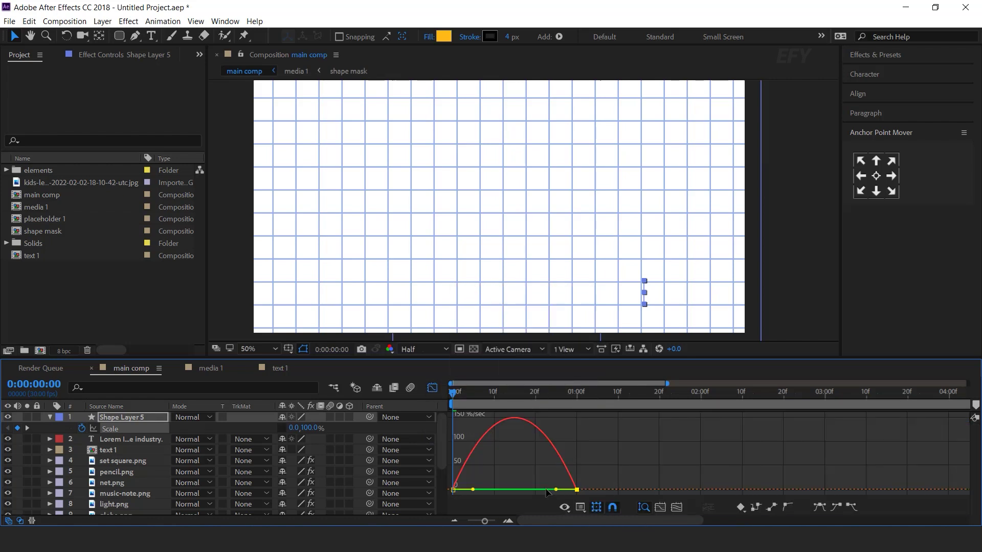
drag(557, 490, 495, 490)
click(432, 388)
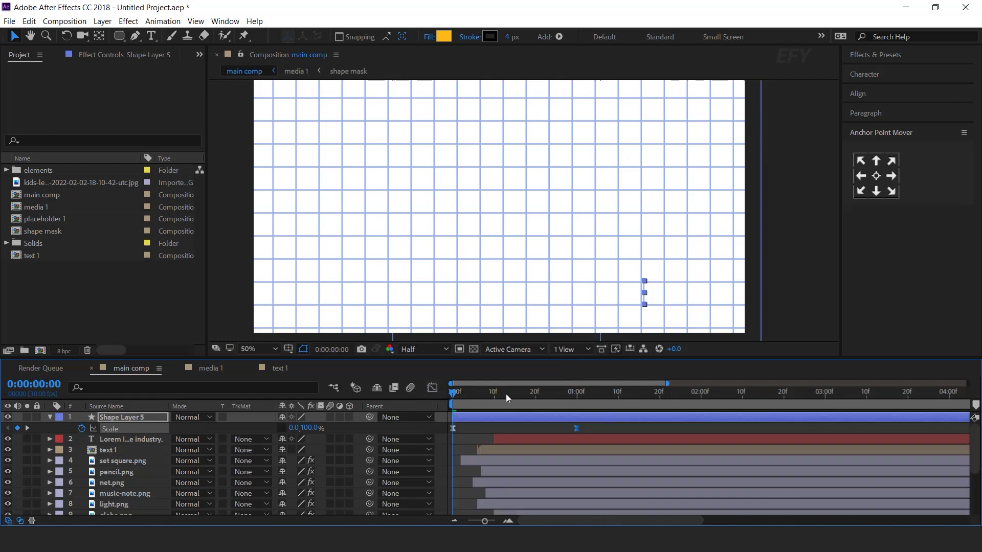
Step: Move the last Scale keyframe to about frame 17, preview, and shift the rounded rectangle's layer to start at about frame 12
key(space)
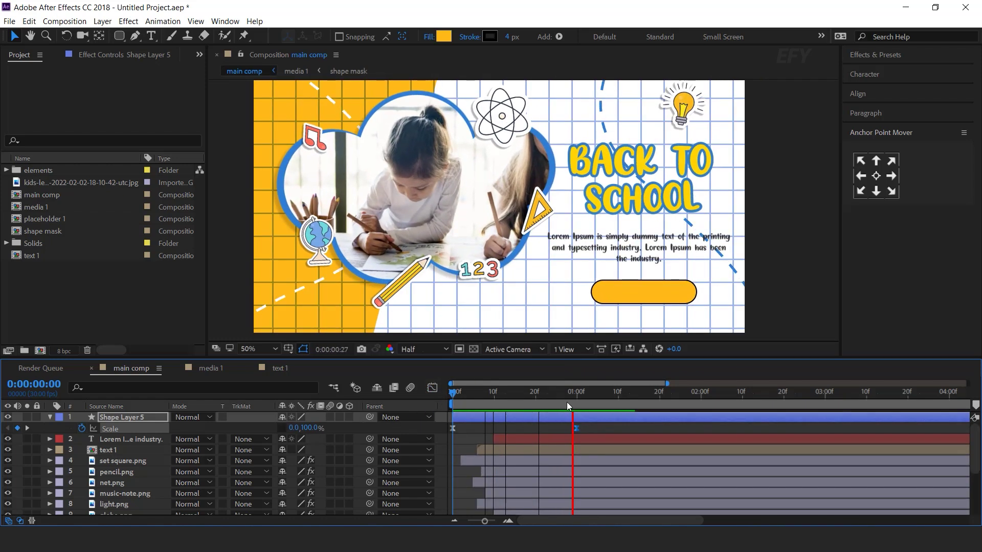
drag(577, 428, 522, 427)
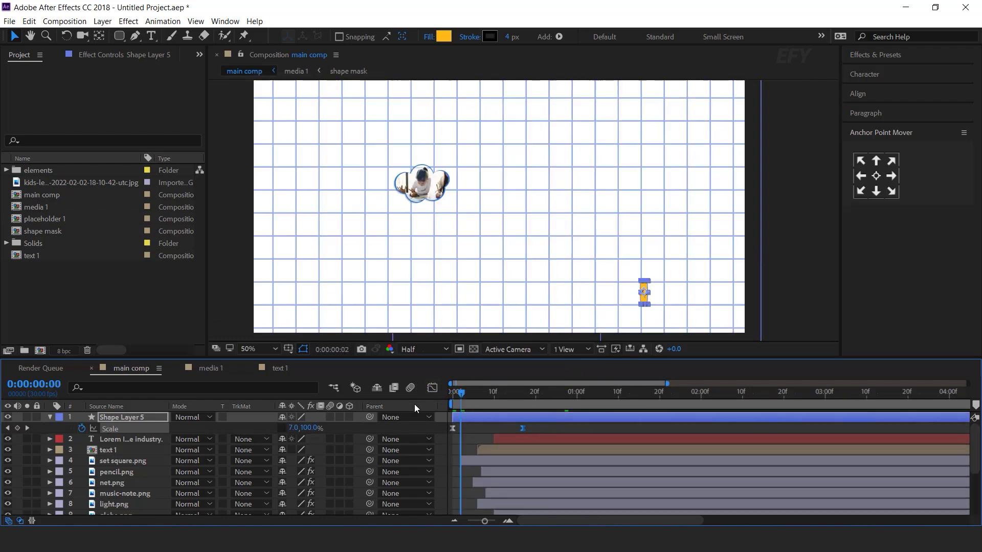
key(space)
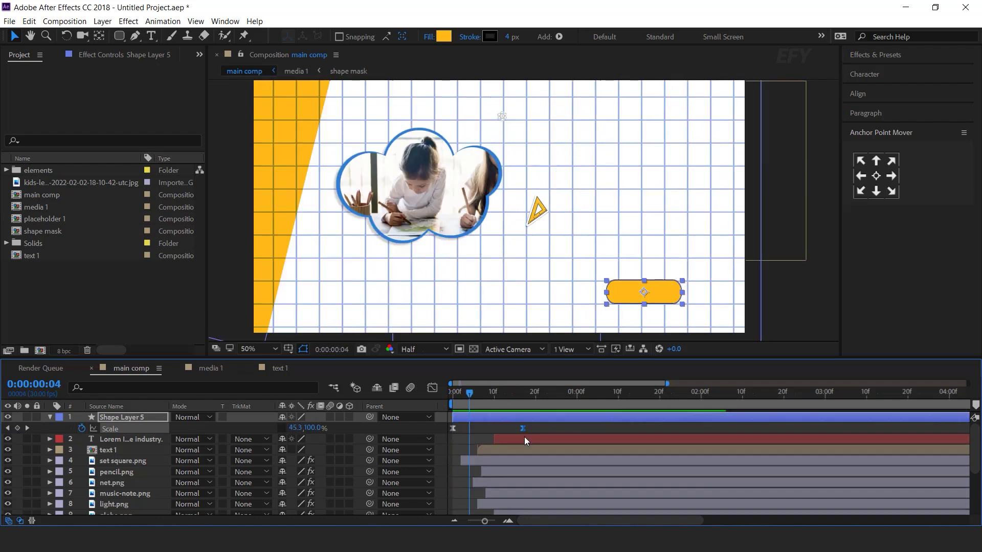
drag(523, 418, 574, 418)
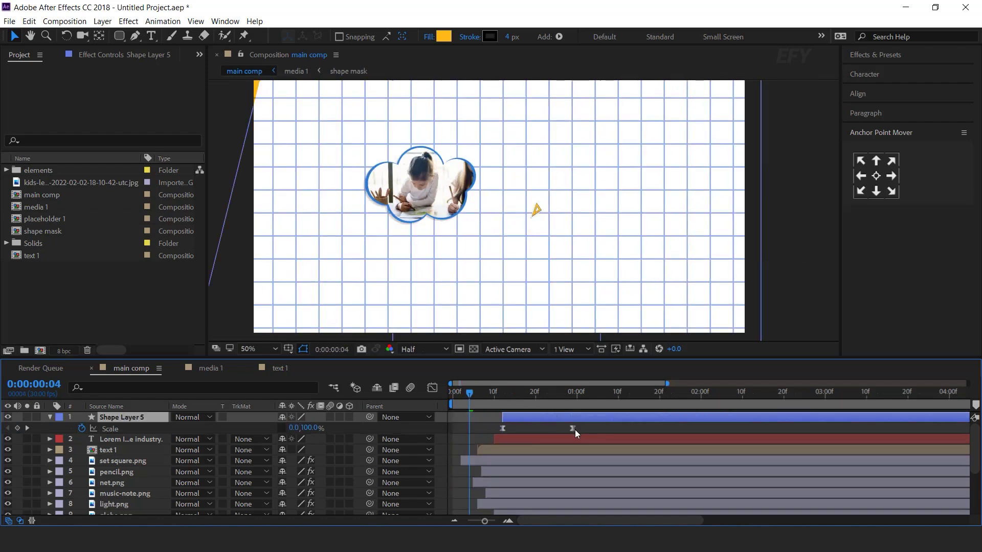
Step: Add the text "learn more" in 49 px Hello Avocado on the yellow rounded button as its own layer
click(49, 418)
click(94, 295)
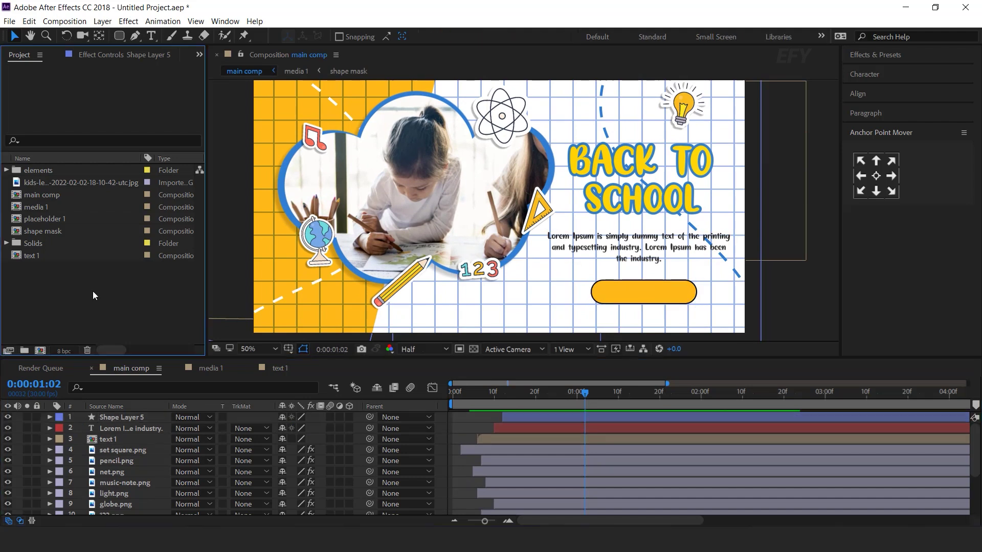
click(151, 36)
click(634, 297)
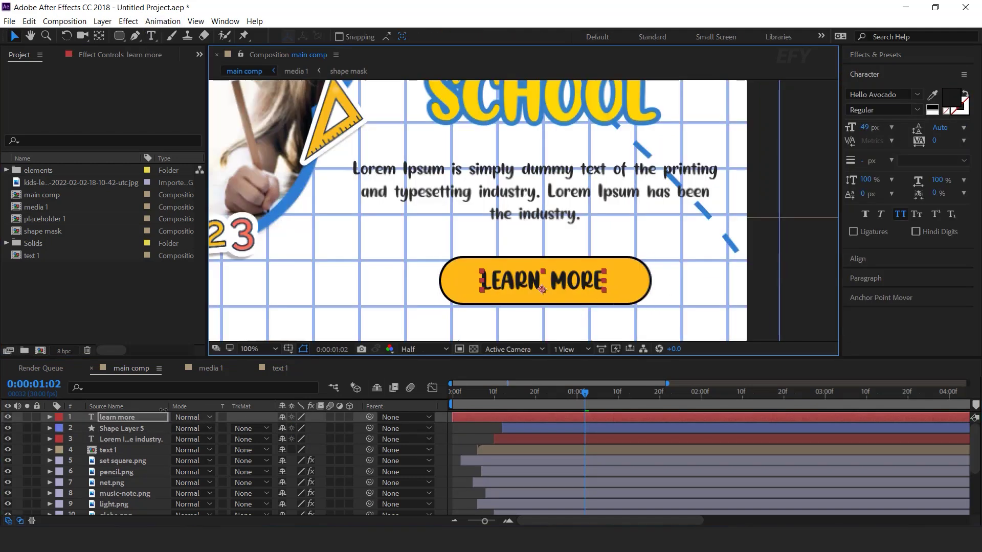
Step: Add a text animator with Position and Opacity properties to the learn more layer
click(110, 418)
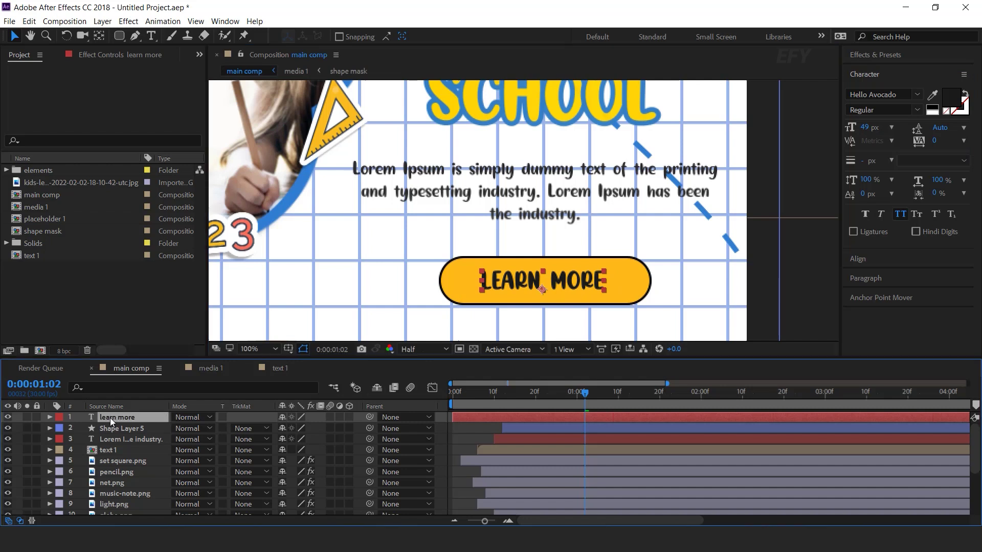
click(49, 417)
click(355, 429)
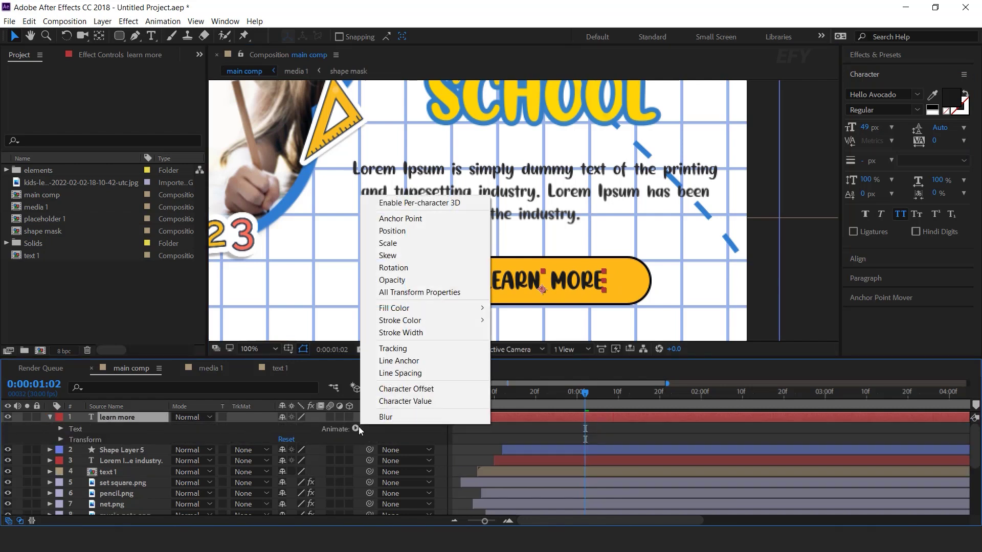
click(419, 231)
click(355, 429)
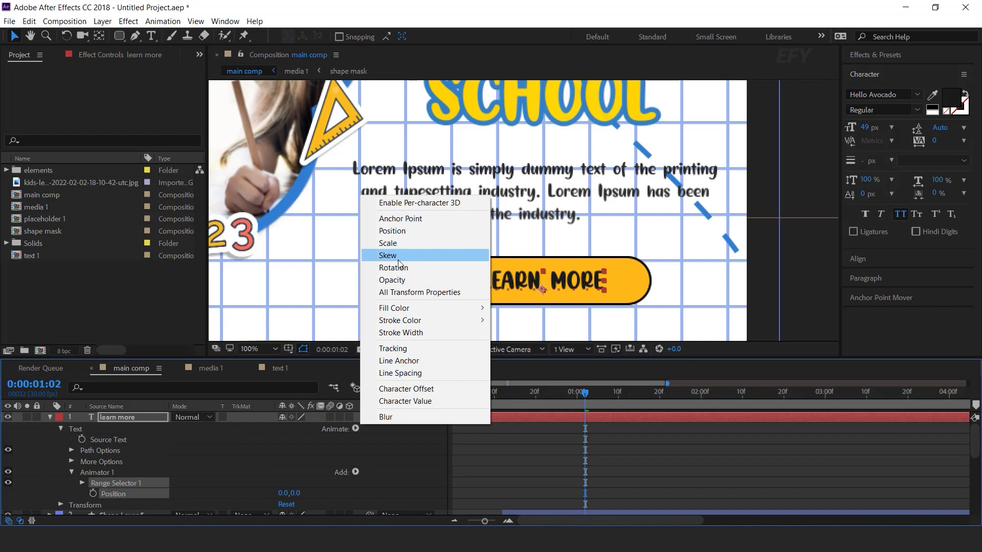
click(406, 280)
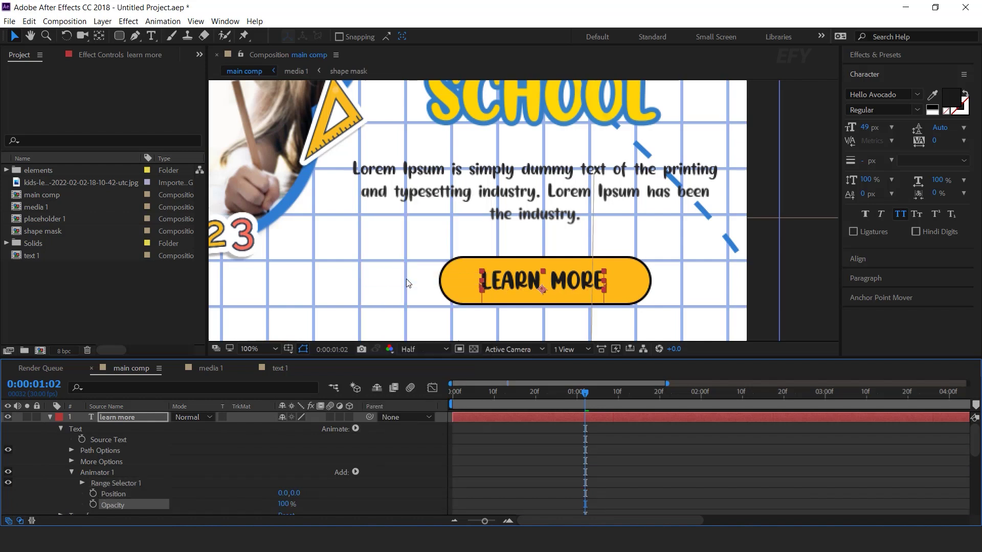
Step: Set the learn more animator's Position to 0.0, 68.0 and its Opacity to 0%
drag(300, 492, 336, 496)
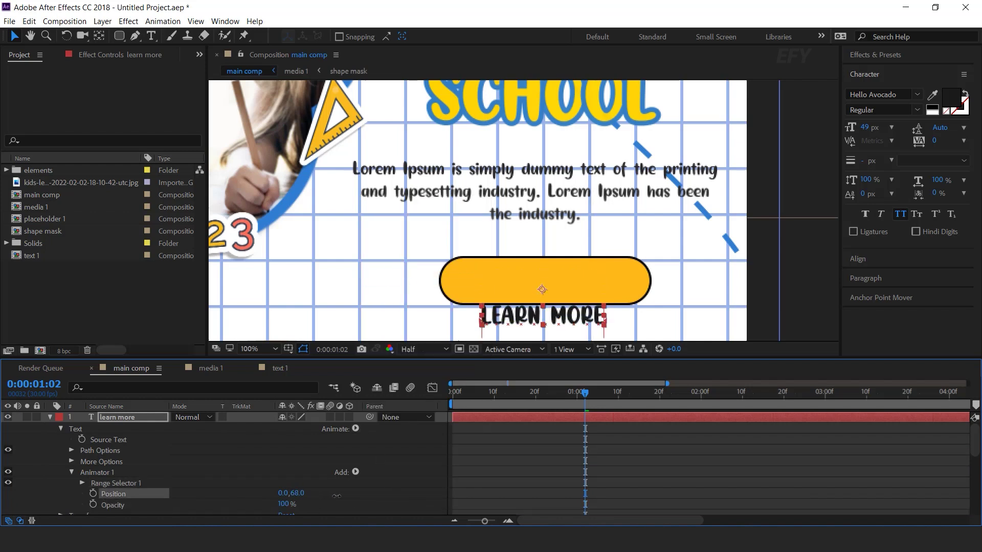
click(296, 505)
text(0)
key(Return)
Step: Add an Expression selector to Animator 1 of the learn more layer
click(114, 471)
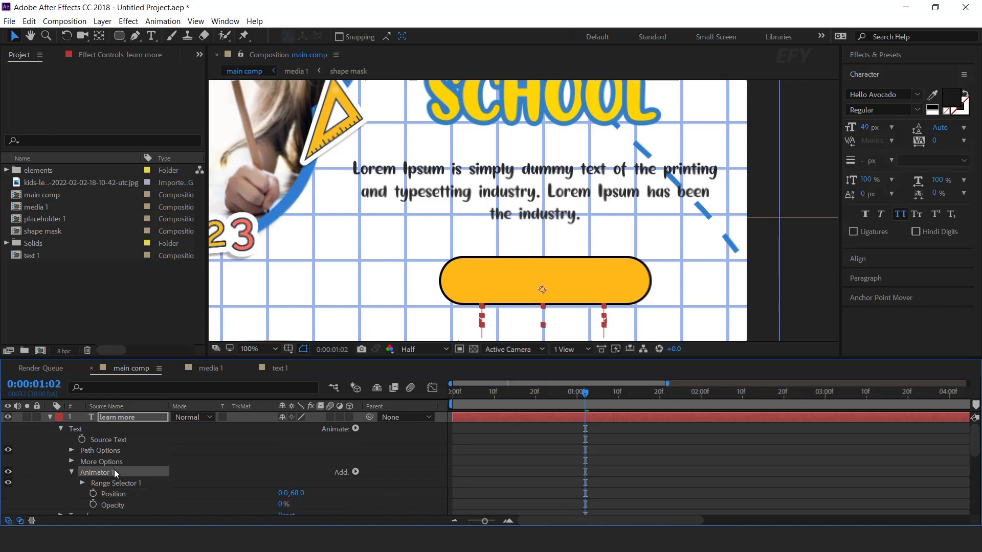
click(356, 473)
mouse_move(432, 494)
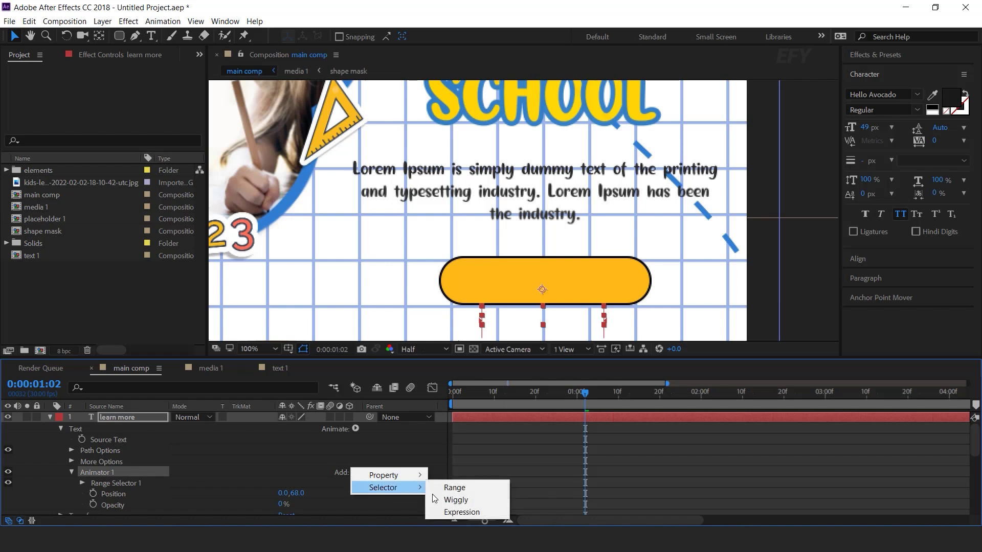
click(457, 511)
scroll(366, 472, down, 2)
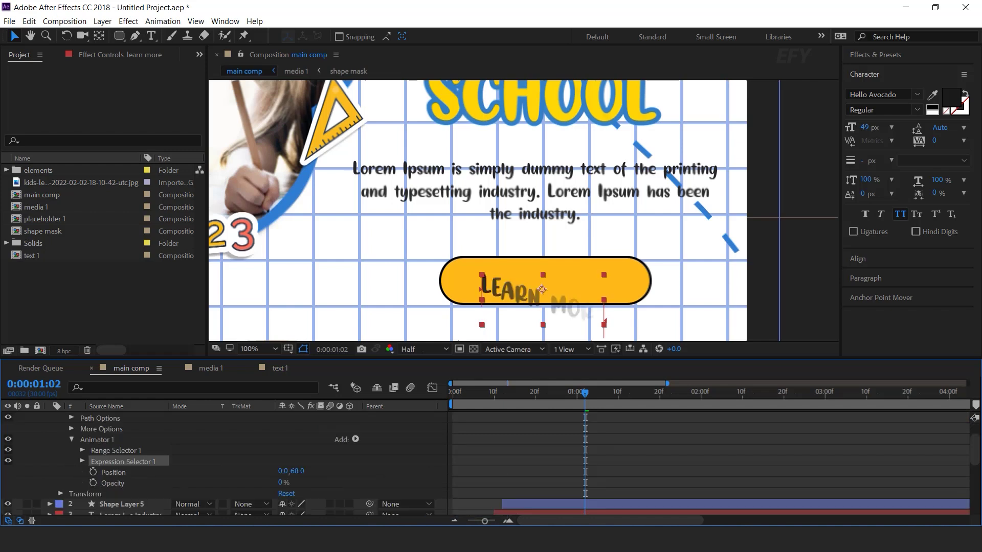
Step: Copy the script from delay script.txt in Notepad and apply it as the expression on the Expression Selector's Amount
key(alt+Tab)
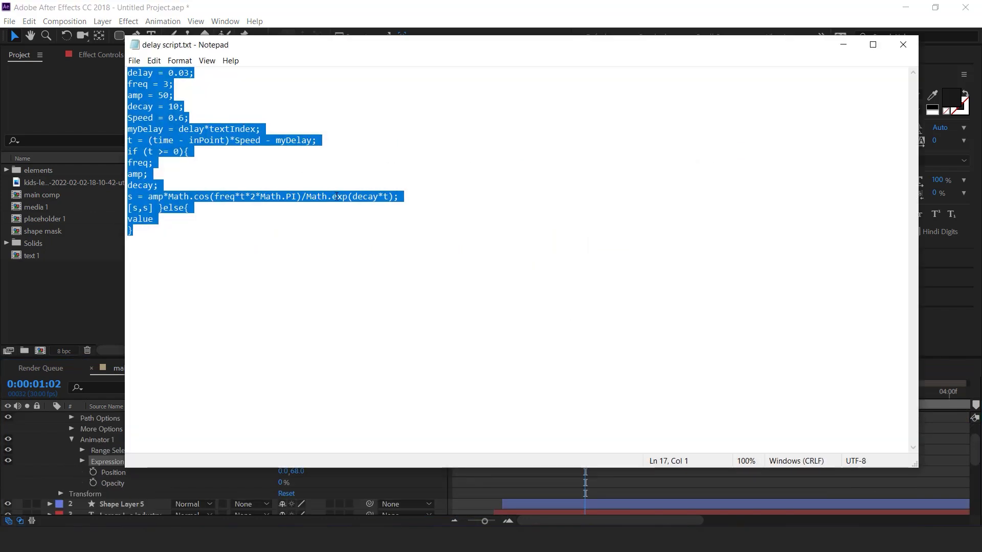
key(alt+Tab)
click(81, 462)
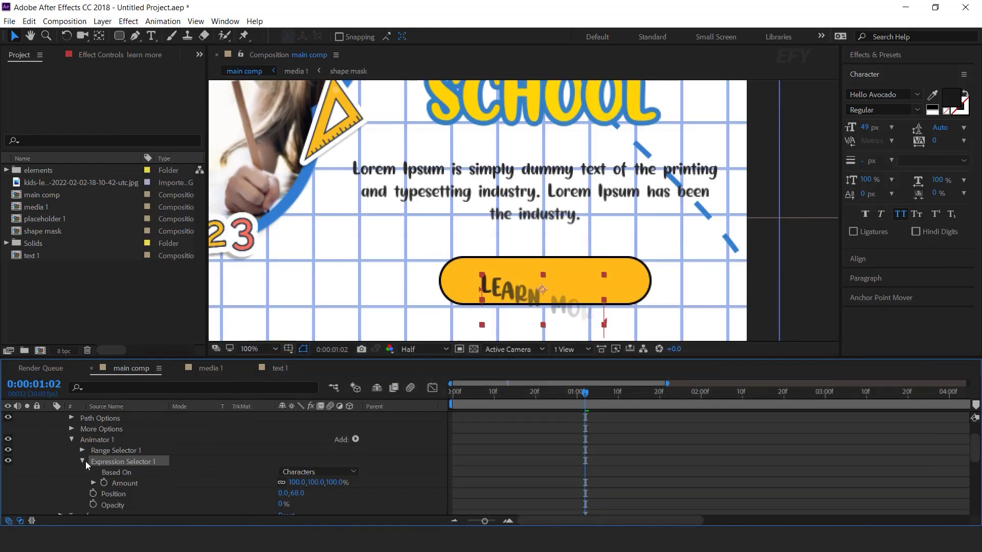
alt+click(104, 483)
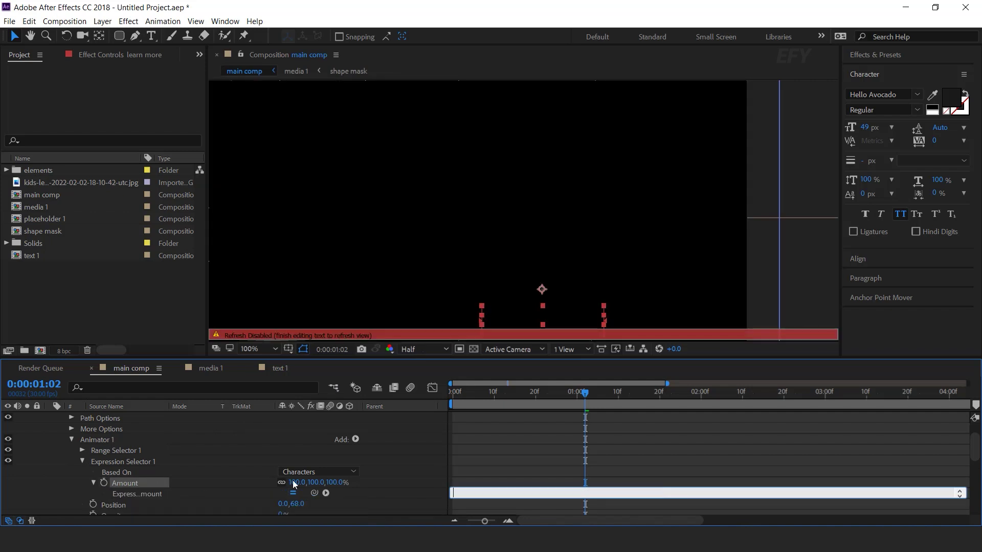
key(ctrl+v)
click(502, 456)
Step: Base the learn more layer's Expression Selector on Words and preview the animation from the first frame
drag(493, 395, 363, 413)
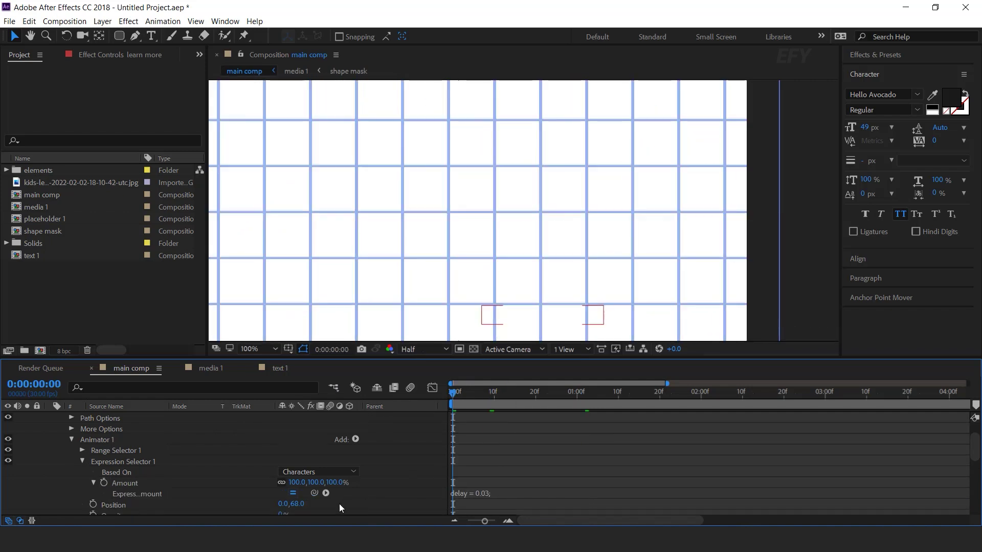
click(309, 473)
click(319, 447)
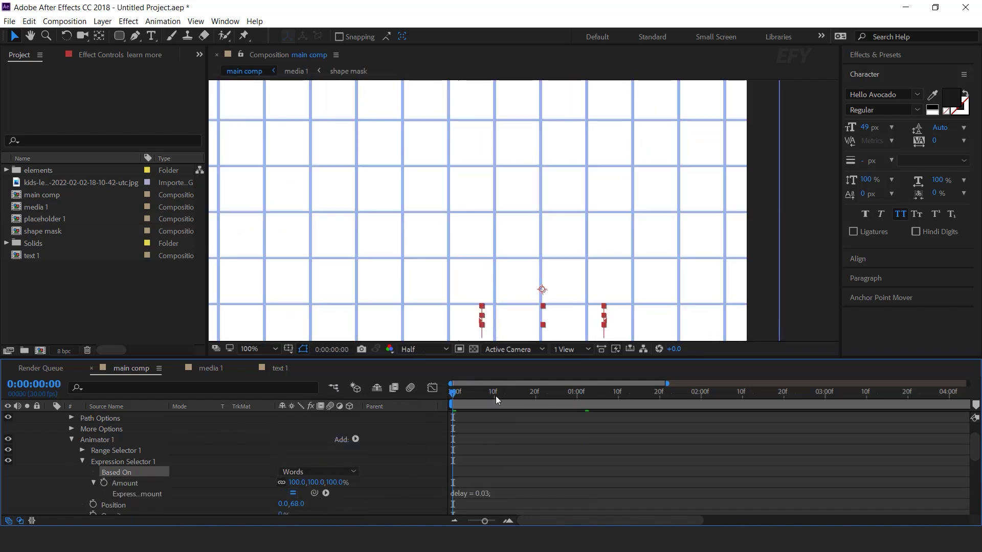
key(space)
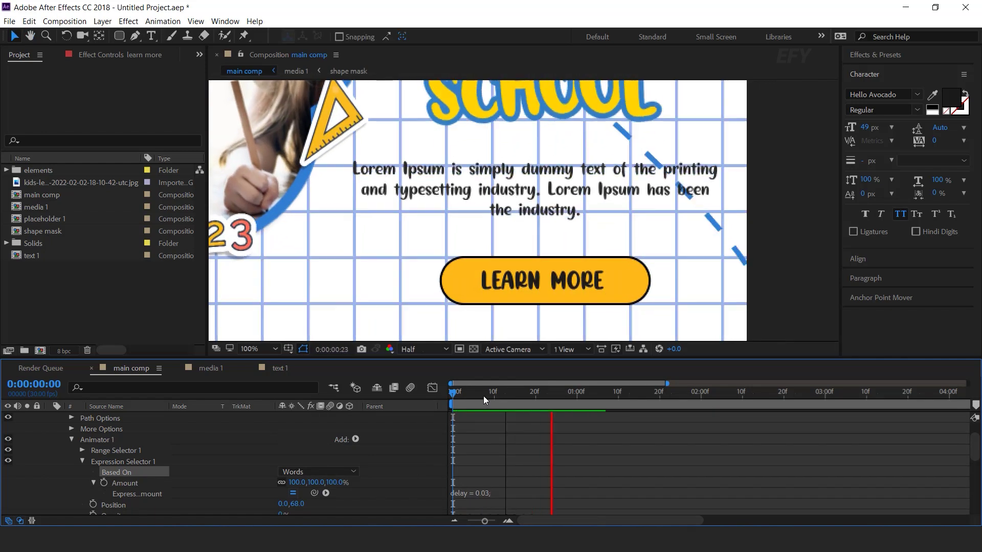
key(space)
Step: Shift the learn more layer to start at about frame 16 and preview the scene
scroll(532, 473, up, 2)
drag(495, 417, 582, 416)
drag(489, 397, 527, 397)
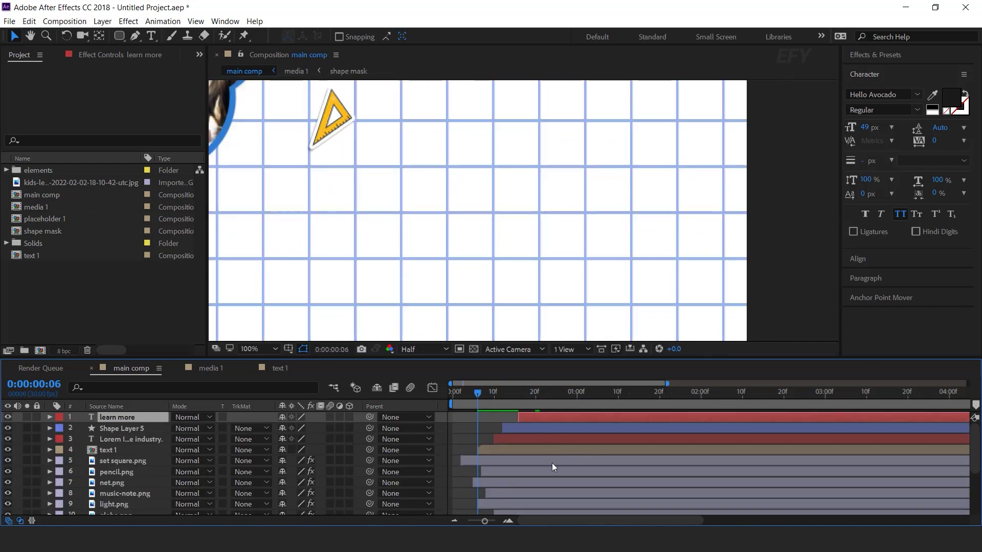
key(space)
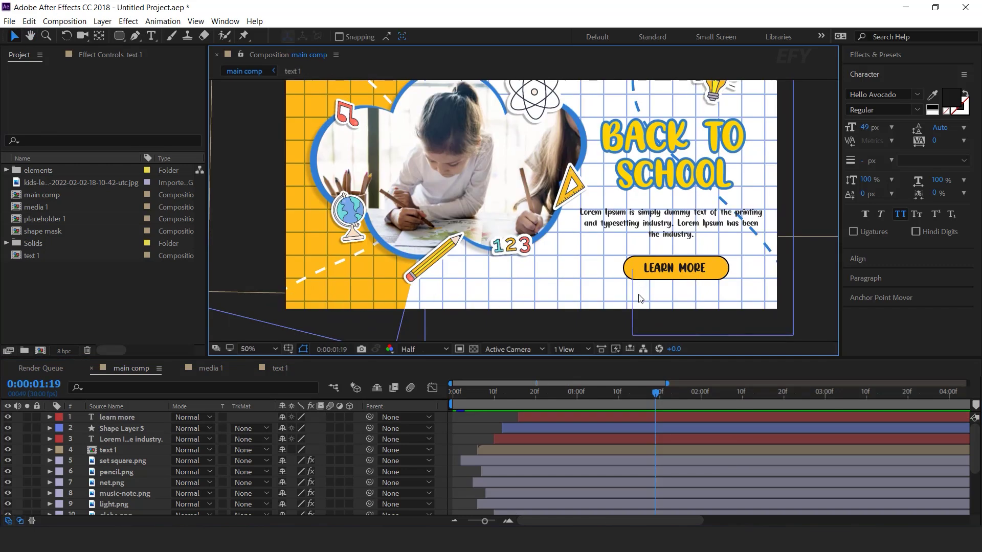
Step: Create a new composition named "social media", 1300 px wide and 120 px high
click(40, 351)
click(497, 253)
text(1300)
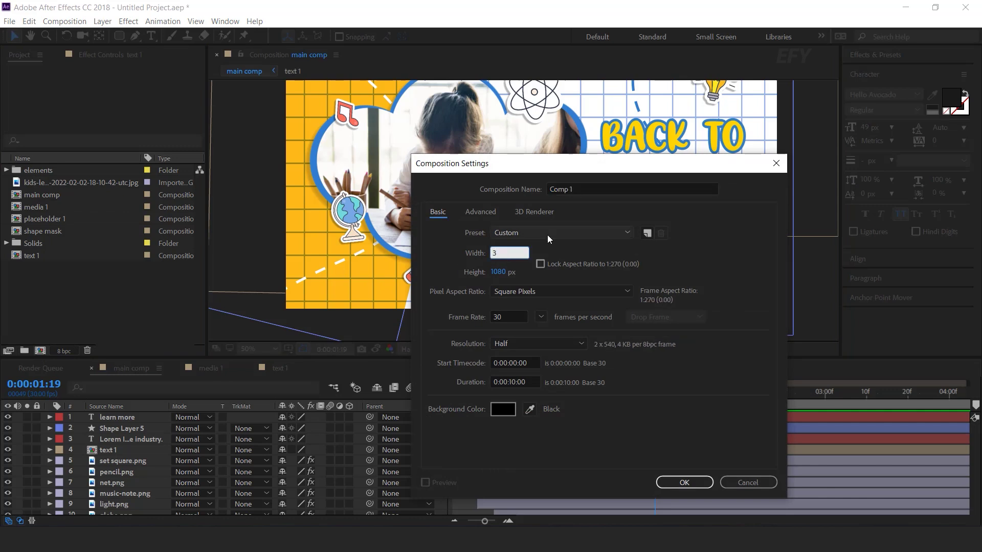
key(Tab)
text(120)
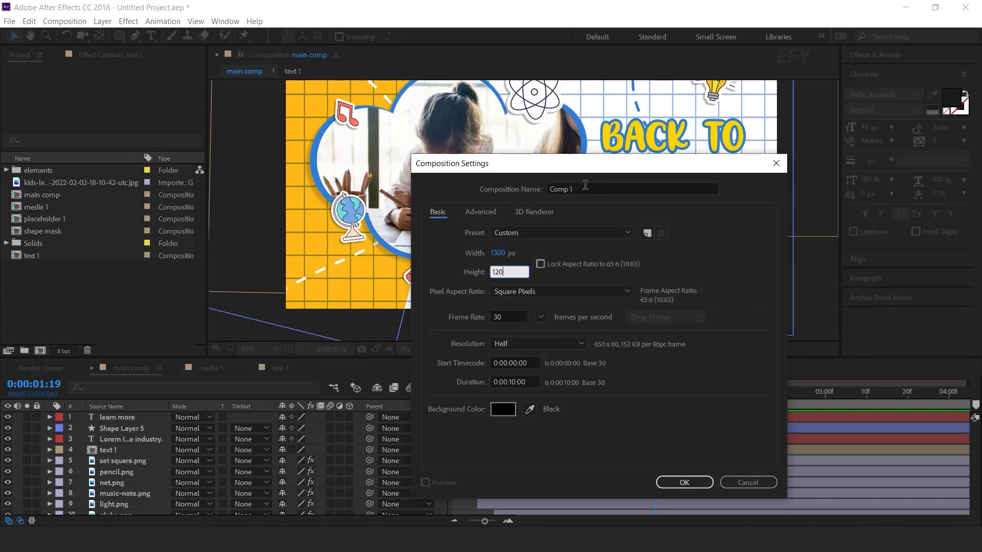
drag(585, 187, 520, 194)
text(social media)
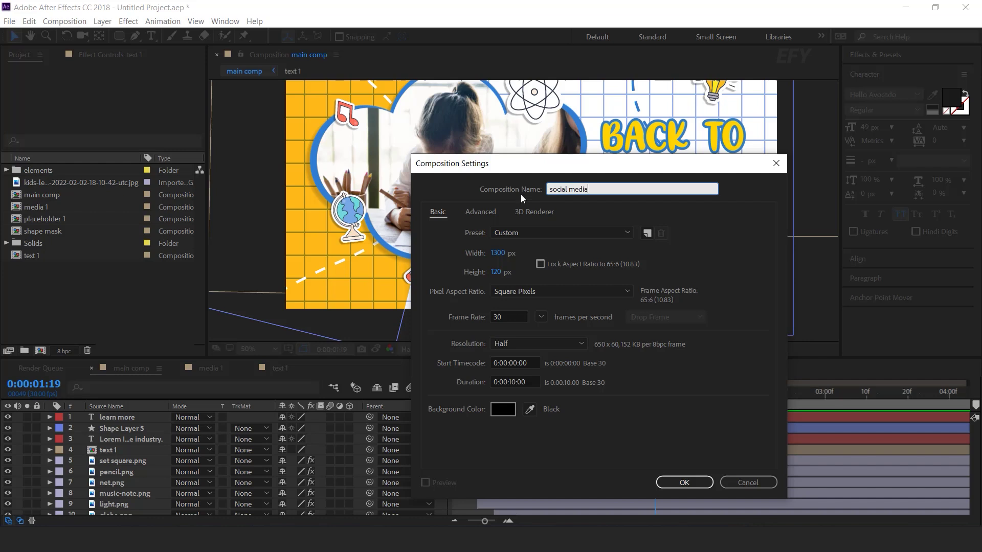
key(Return)
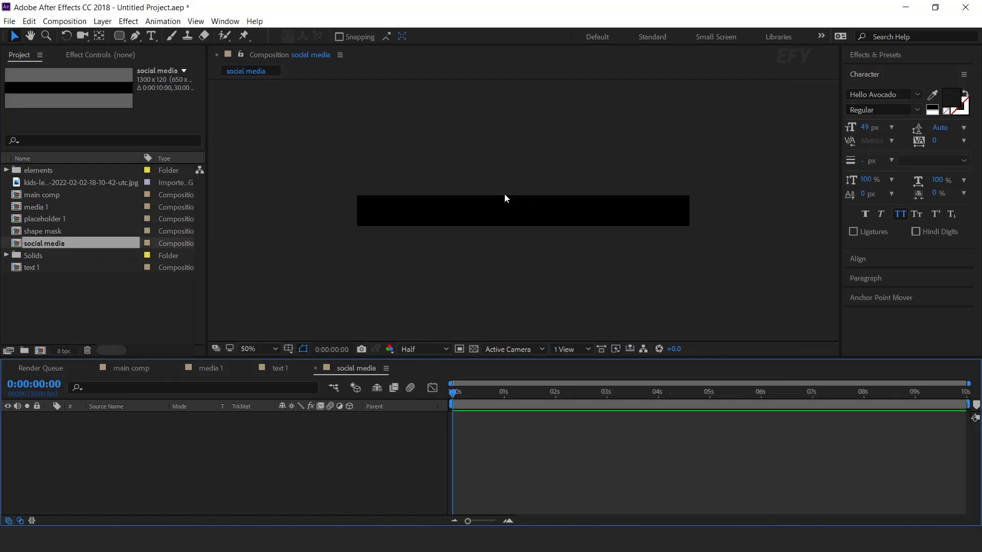
Step: Place facebook.png from the elements folder in the social media composition
click(6, 171)
click(51, 195)
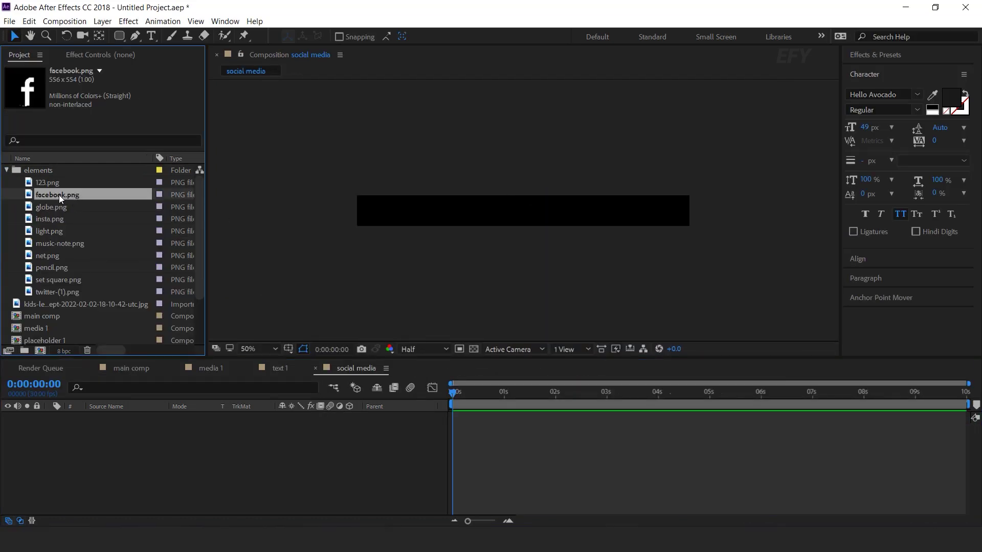
drag(59, 195, 164, 452)
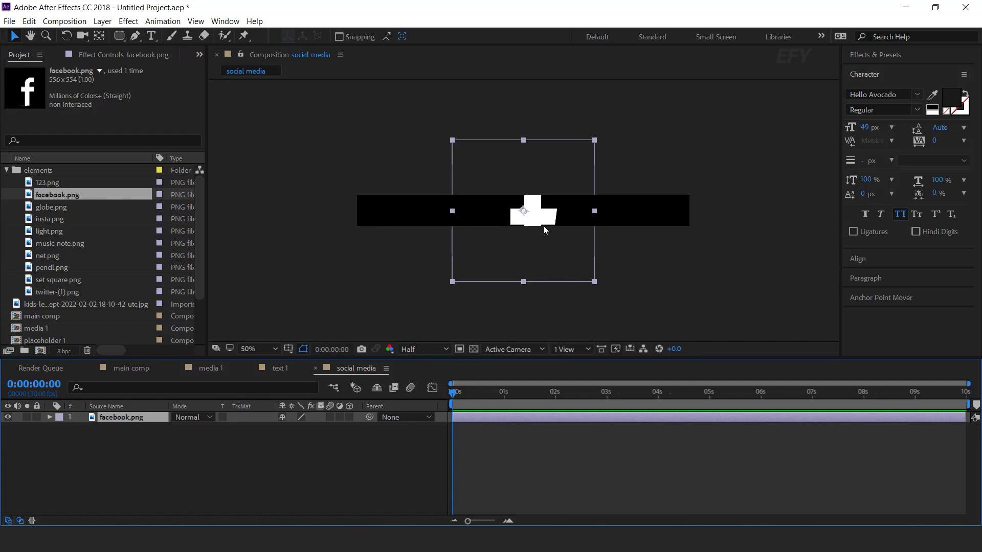
key(period)
drag(480, 408, 578, 398)
Step: Scale the Facebook icon to 10.0% and, with the transparency grid shown, move it towards the composition's left end
key(s)
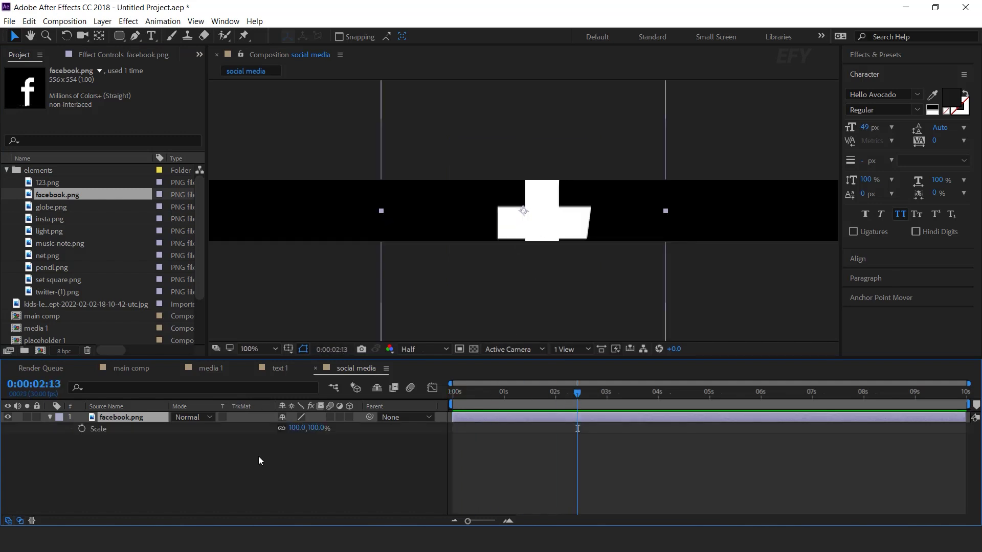
click(318, 428)
text(10)
key(Return)
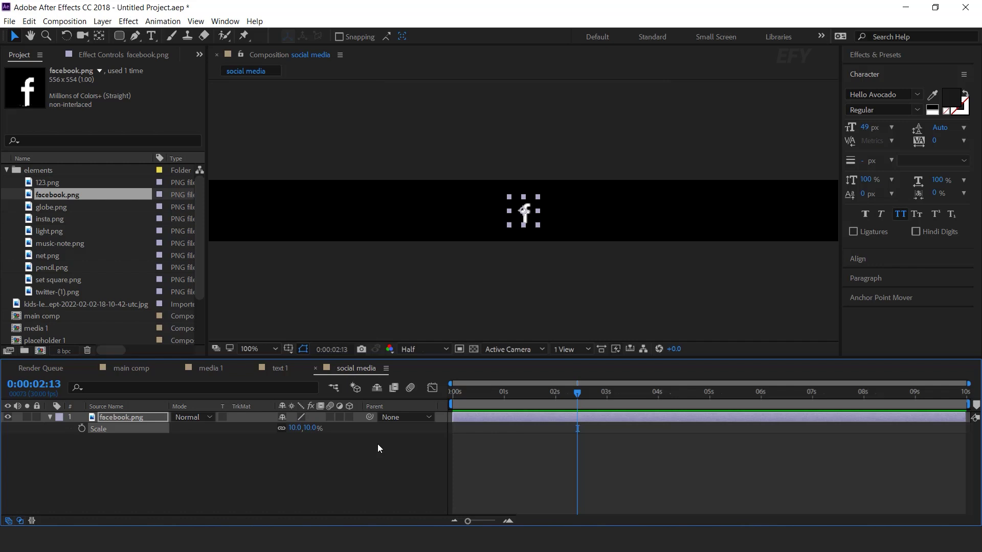
click(474, 349)
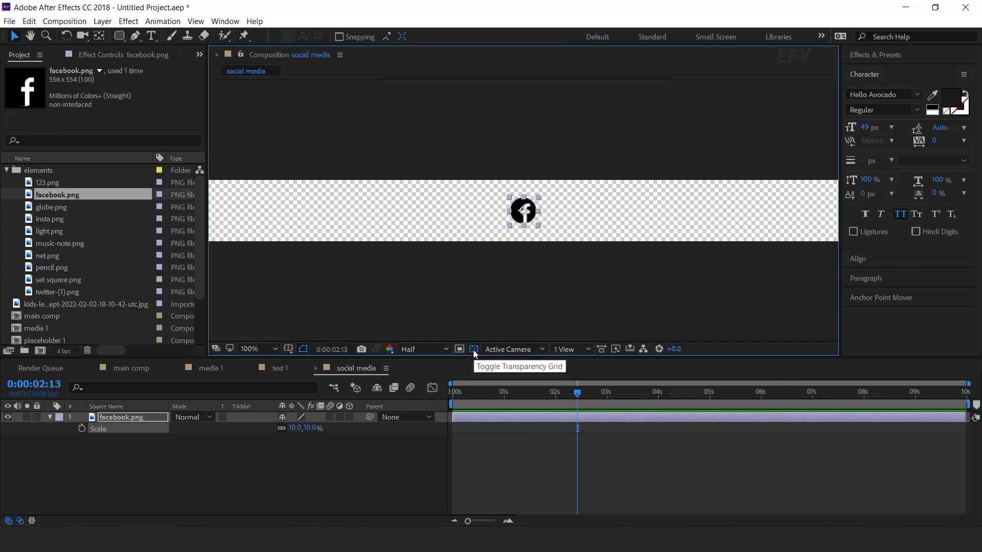
drag(527, 212, 415, 218)
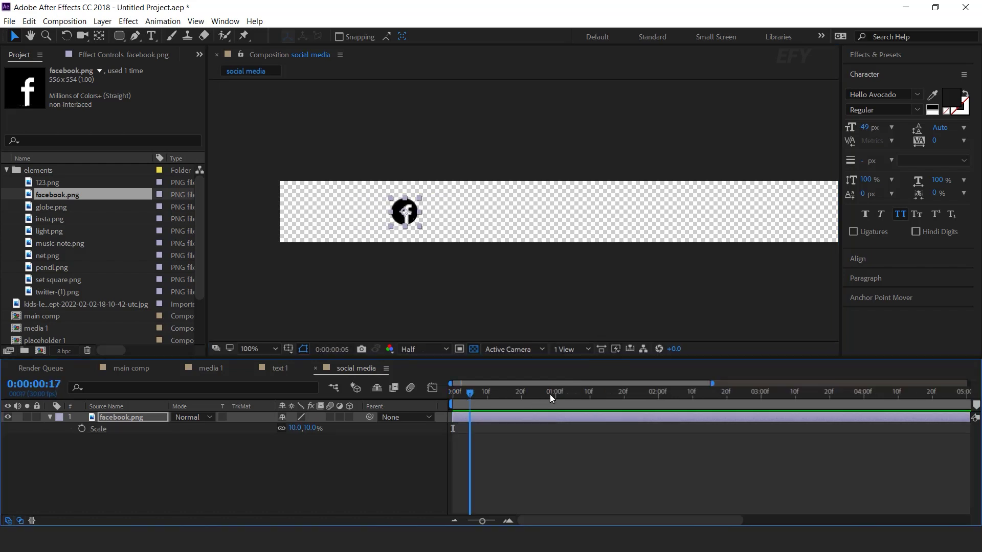
Step: Keyframe the Facebook icon's Scale at 10.0% at 0:00:01:00 and 0.0% at the first frame
drag(550, 394, 556, 395)
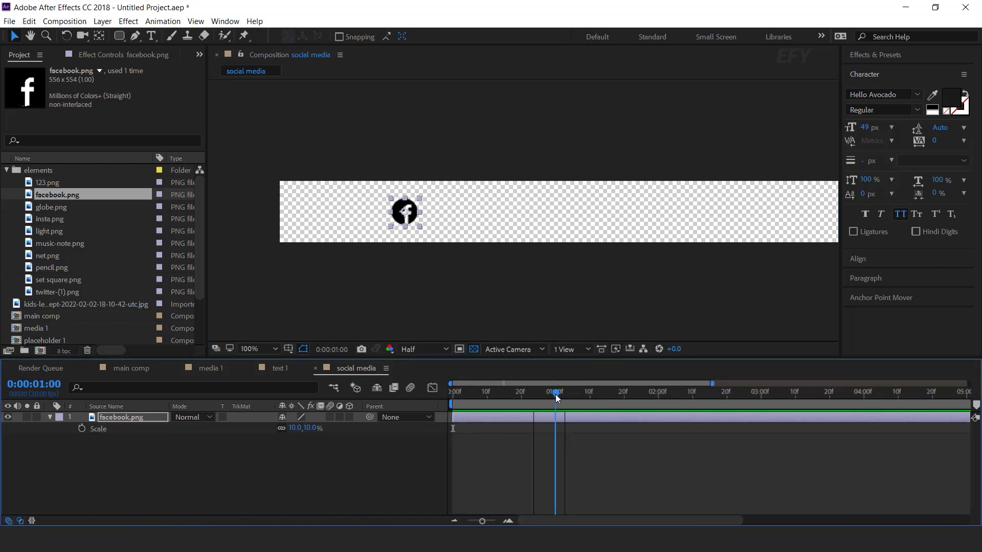
click(83, 429)
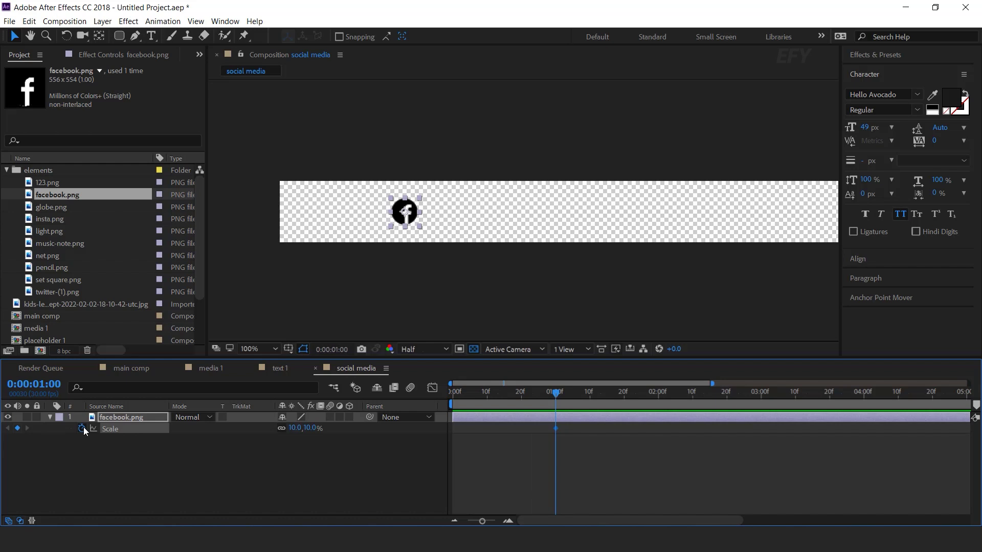
drag(559, 395, 421, 397)
click(311, 428)
text(0)
key(Return)
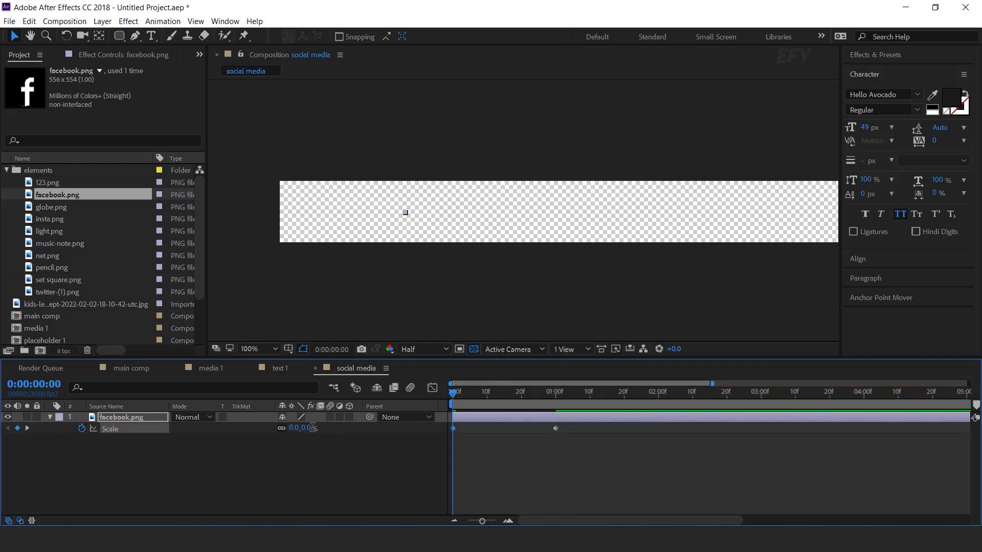
Step: Apply Easy Ease to the Facebook icon's Scale keyframes and extend the last keyframe's influence to 100% in the speed graph
right_click(453, 429)
mouse_move(463, 419)
click(614, 456)
click(431, 387)
drag(625, 456, 453, 489)
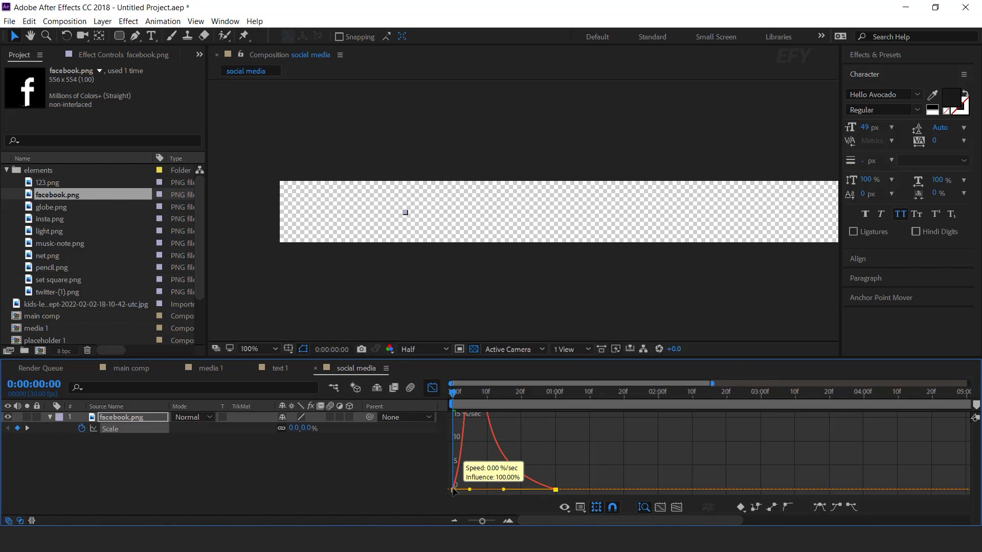
Step: Move the Facebook icon's last Scale keyframe to about frame 15 and preview the animation
click(432, 388)
click(500, 393)
key(space)
click(548, 402)
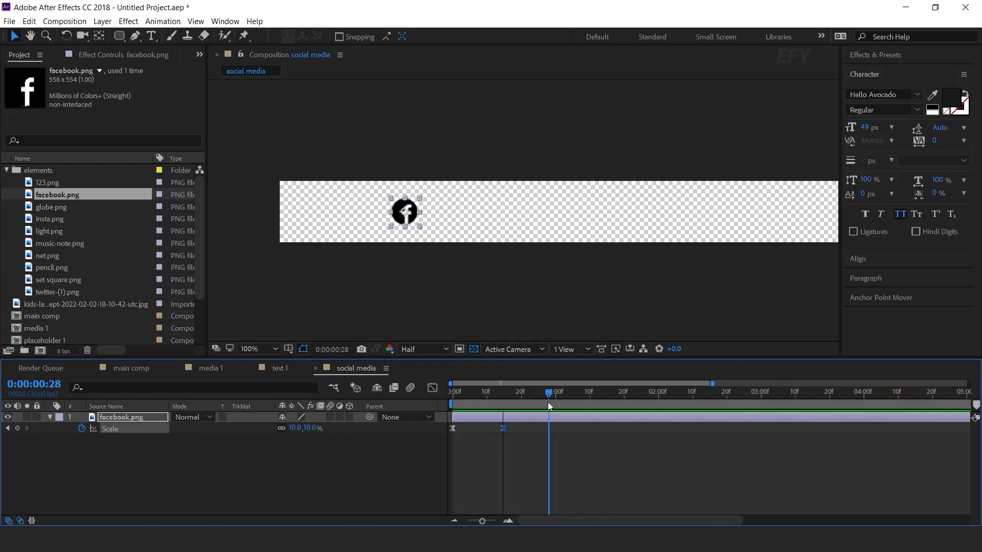
Step: Add the text "facebook_account" at 29 px directly to the right of the Facebook icon
click(283, 476)
click(49, 416)
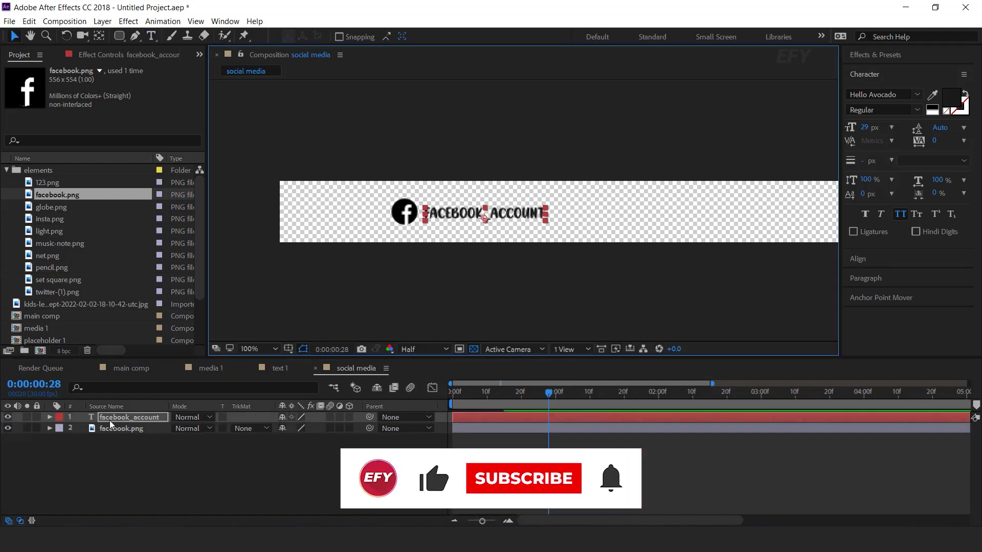
click(83, 420)
Step: Add a text animator with Position and Opacity properties to the facebook_account layer
click(50, 418)
click(356, 428)
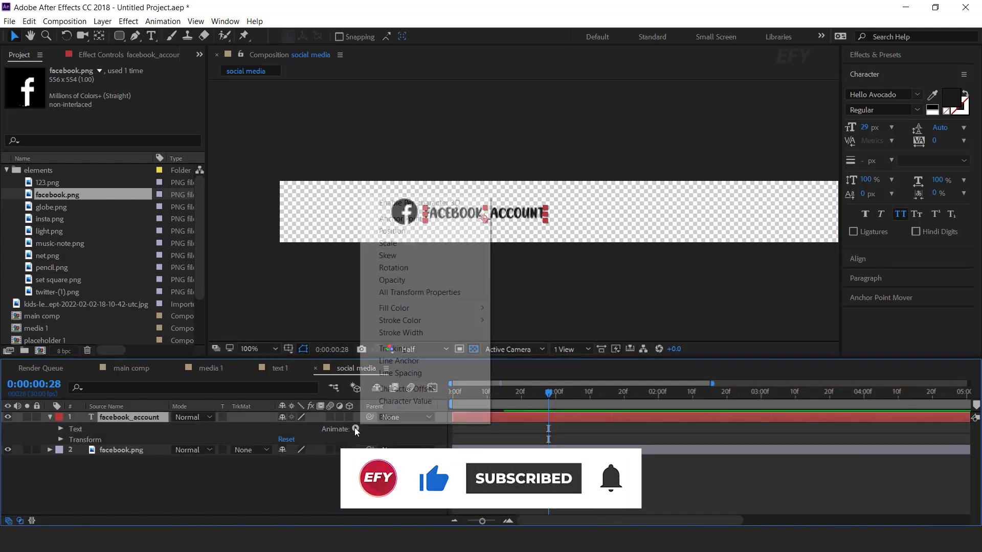
click(410, 231)
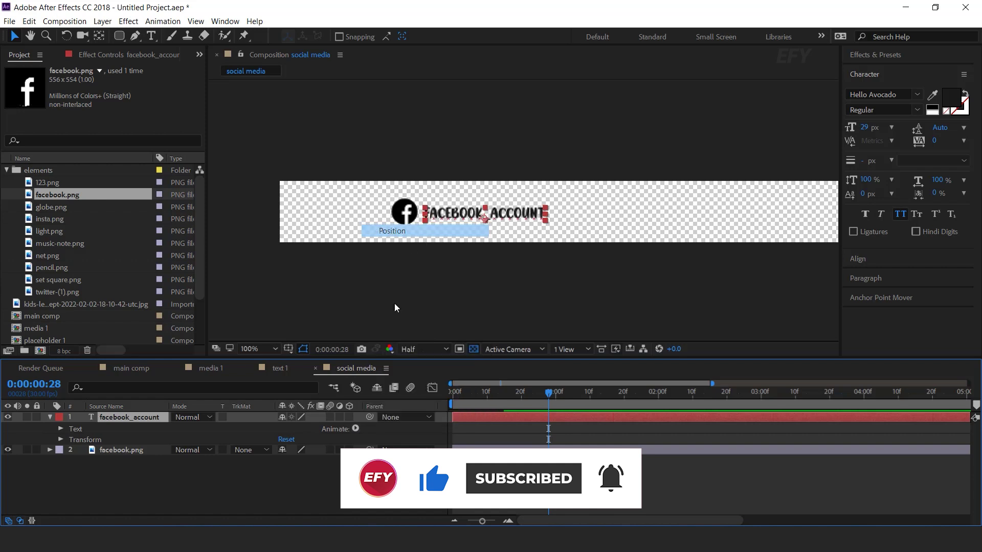
click(355, 428)
click(401, 282)
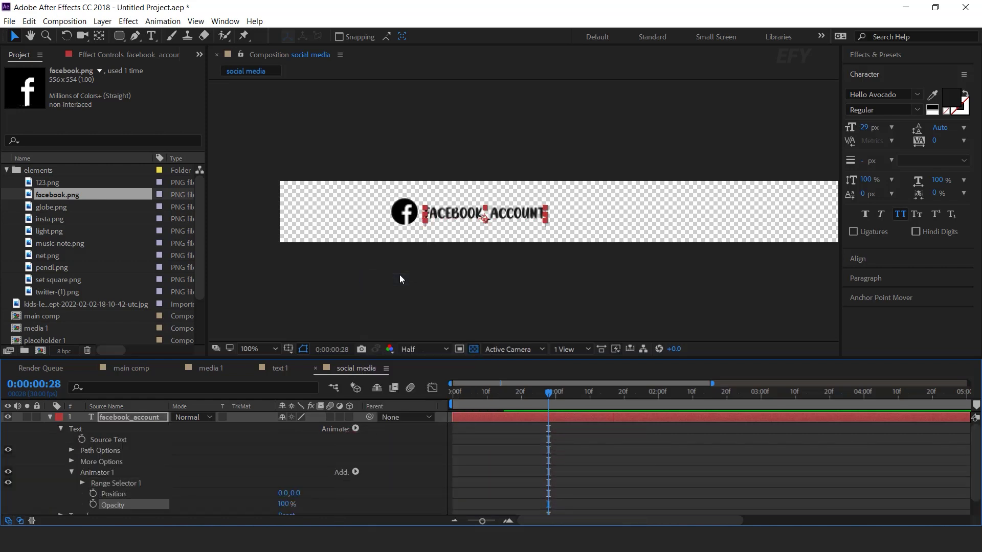
Step: Set the facebook_account text animator's Position to 0, 50 and its Opacity to 0%
click(295, 494)
text(35)
key(Return)
text(50)
key(Return)
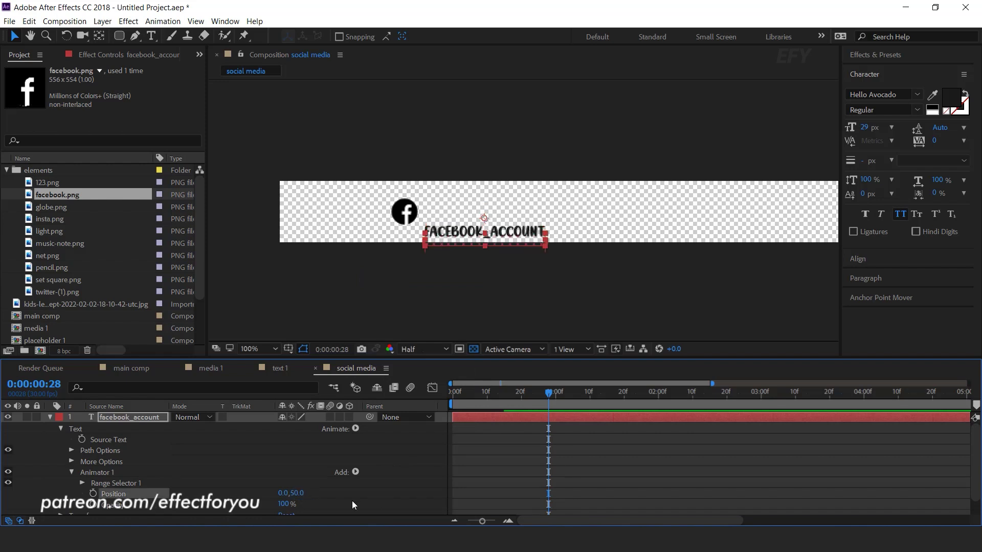
click(284, 504)
text(0)
key(Return)
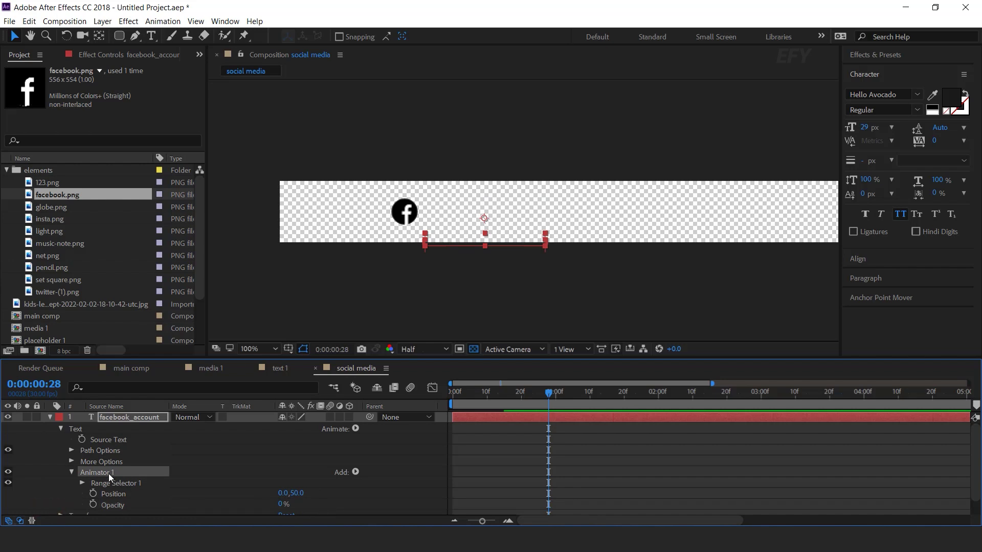
Step: Add an Expression selector to Animator 1, and copy the whole script from delay script.txt in Notepad
click(355, 472)
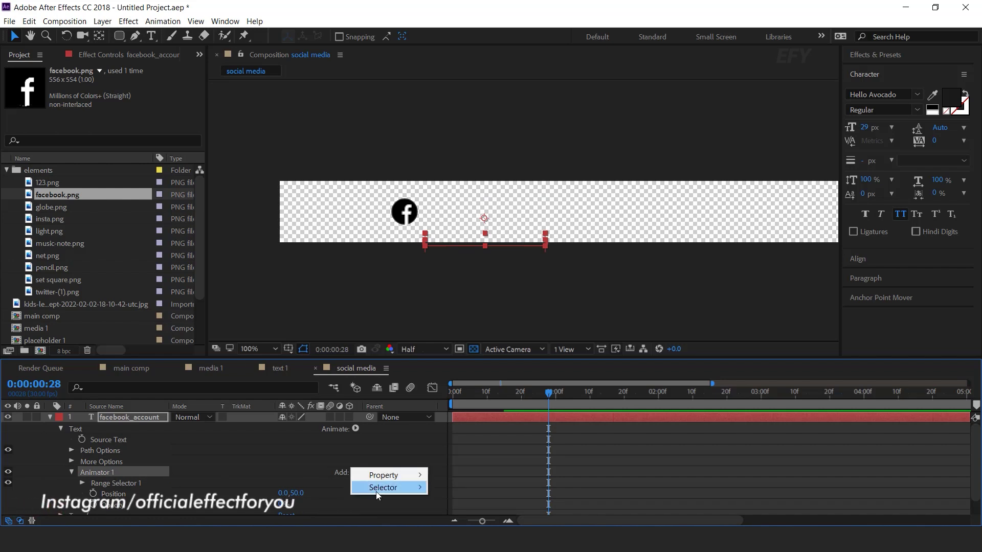
mouse_move(376, 492)
click(480, 513)
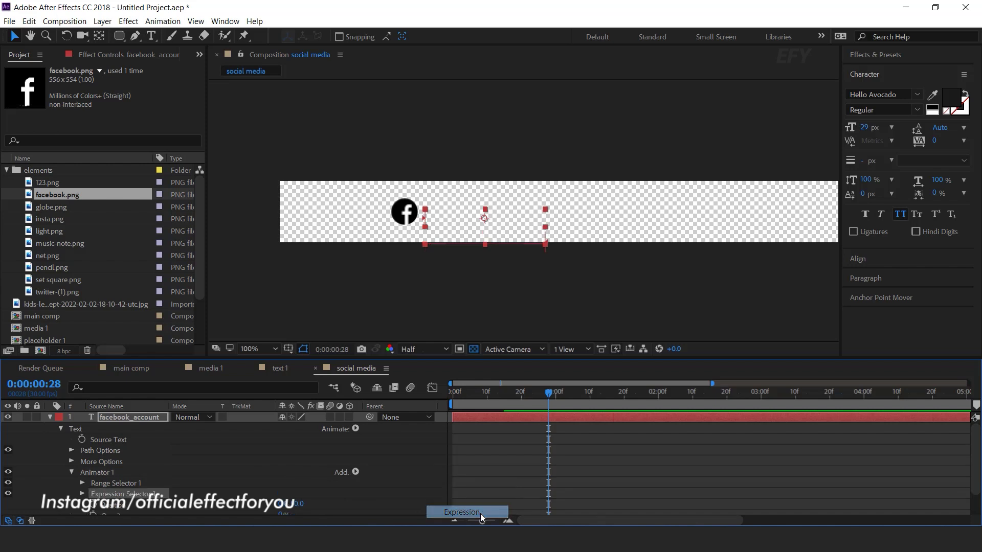
key(alt+Tab)
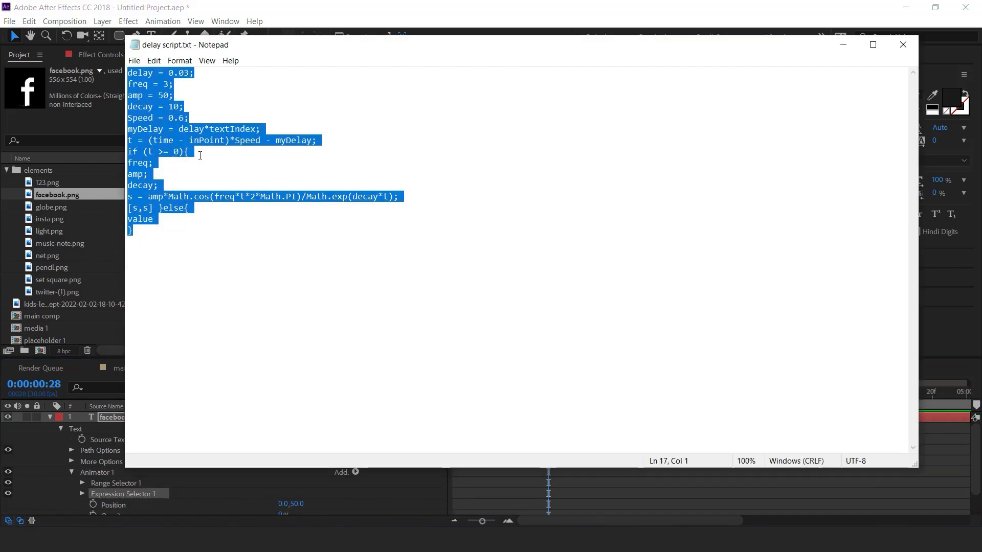
click(165, 489)
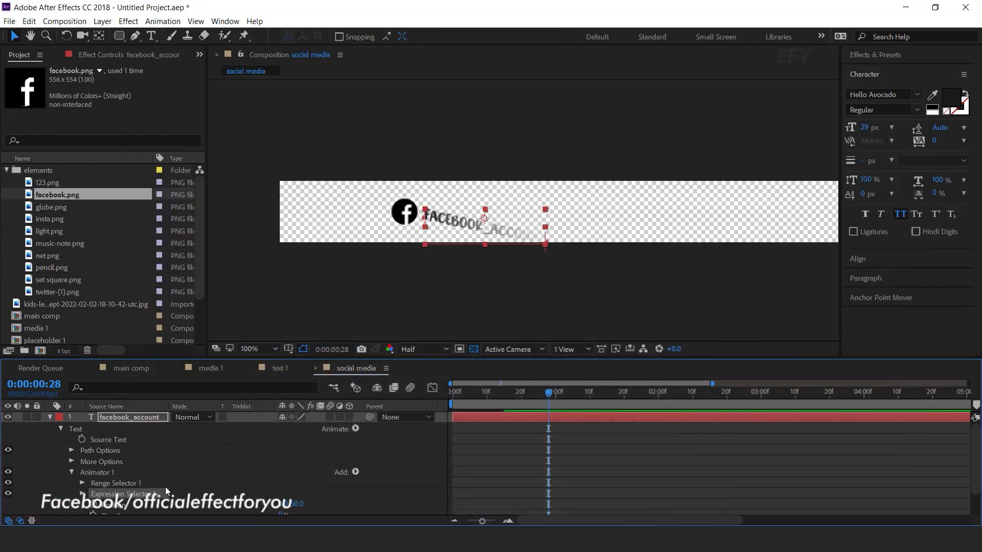
Step: Replace the Expression Selector's Amount expression with the copied delay script
click(83, 494)
scroll(125, 483, down, 2)
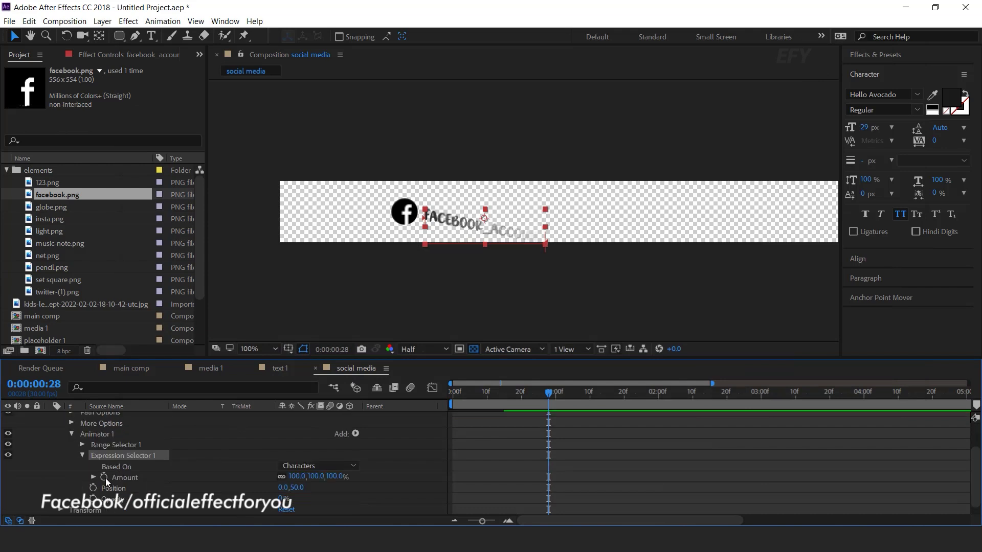
alt+click(105, 477)
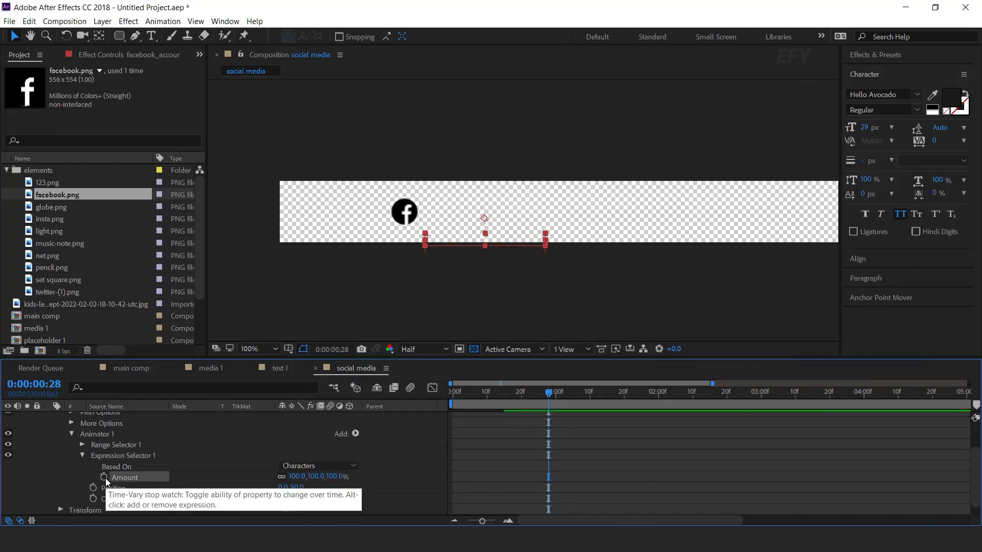
key(BackSpace)
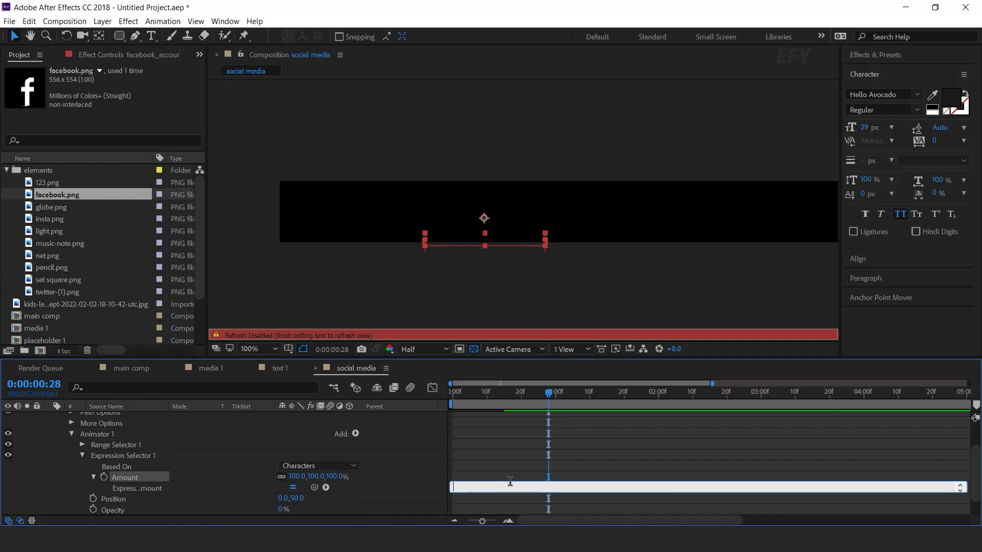
key(ctrl+v)
click(499, 456)
Step: Base the Expression Selector on Words and preview the text animation from the first frame
click(136, 466)
click(317, 466)
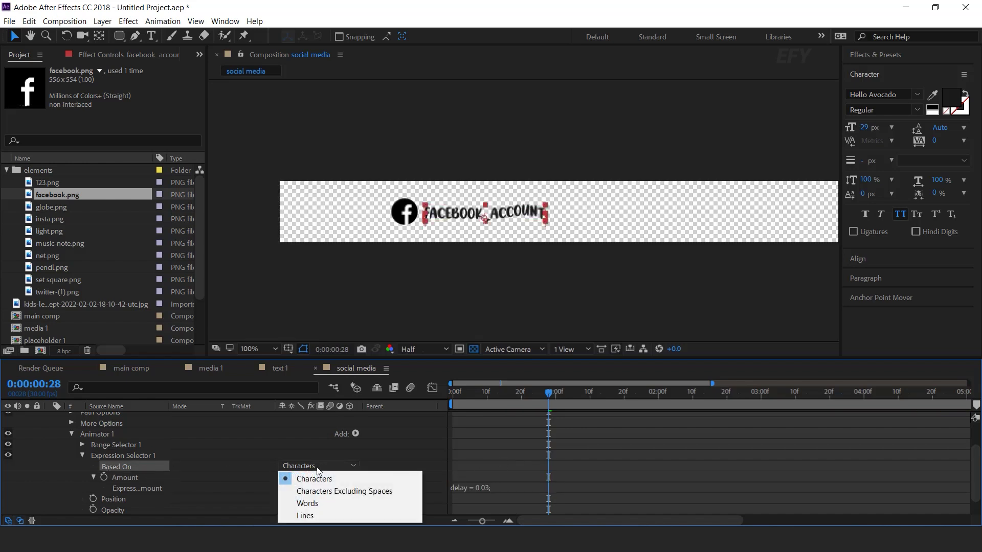
click(311, 504)
key(Home)
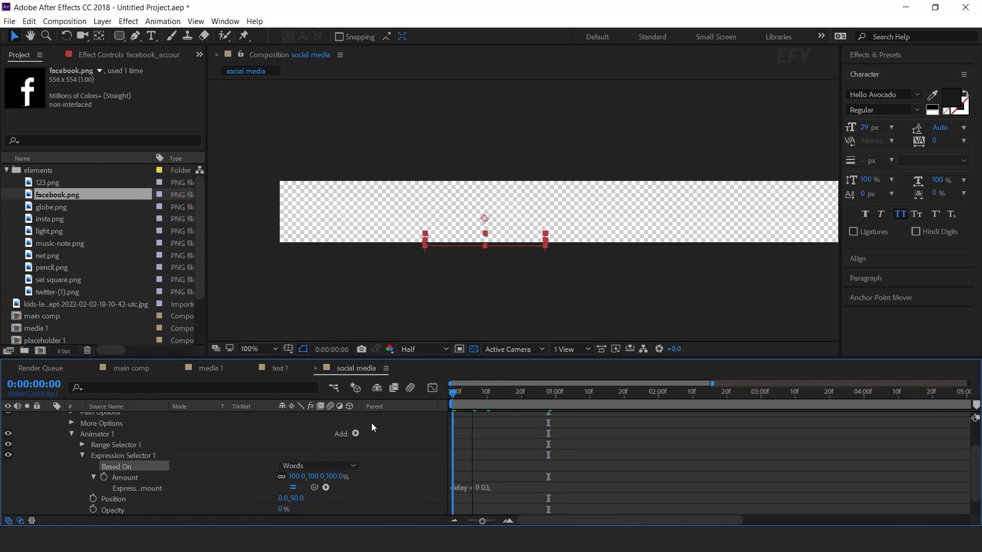
key(space)
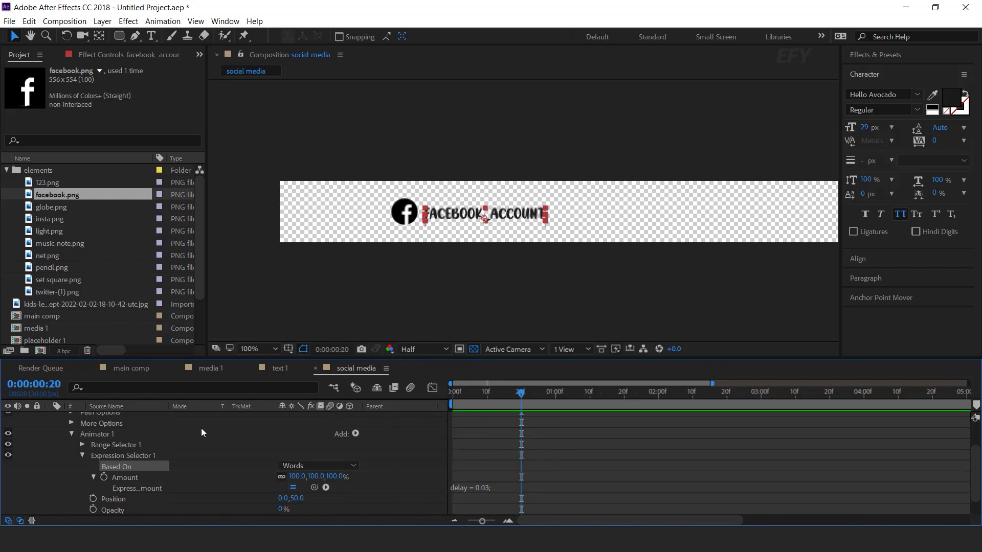
Step: Collapse the facebook_account layer's properties and shift the layer to start a few frames after the Facebook icon
scroll(84, 462, up, 1)
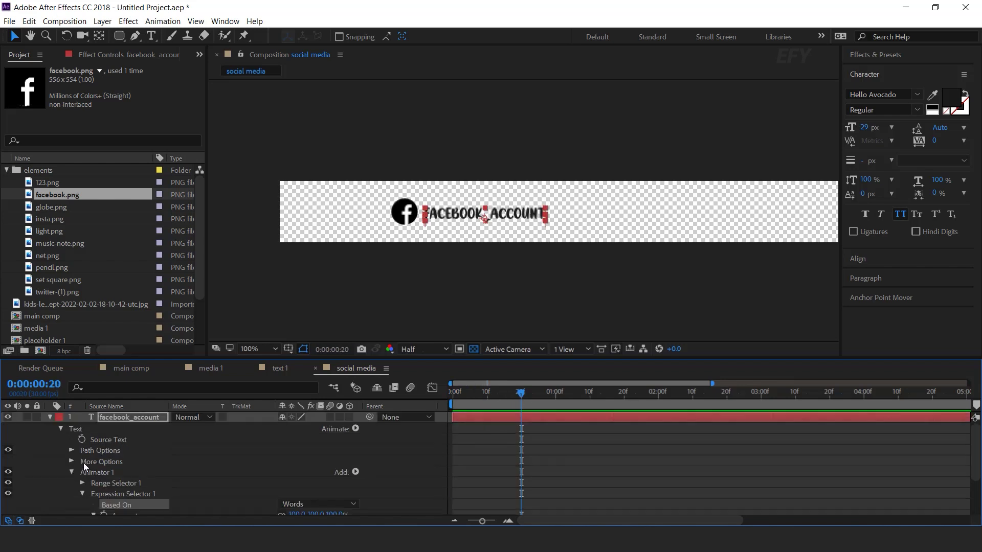
click(48, 417)
drag(473, 416, 520, 393)
key(Home)
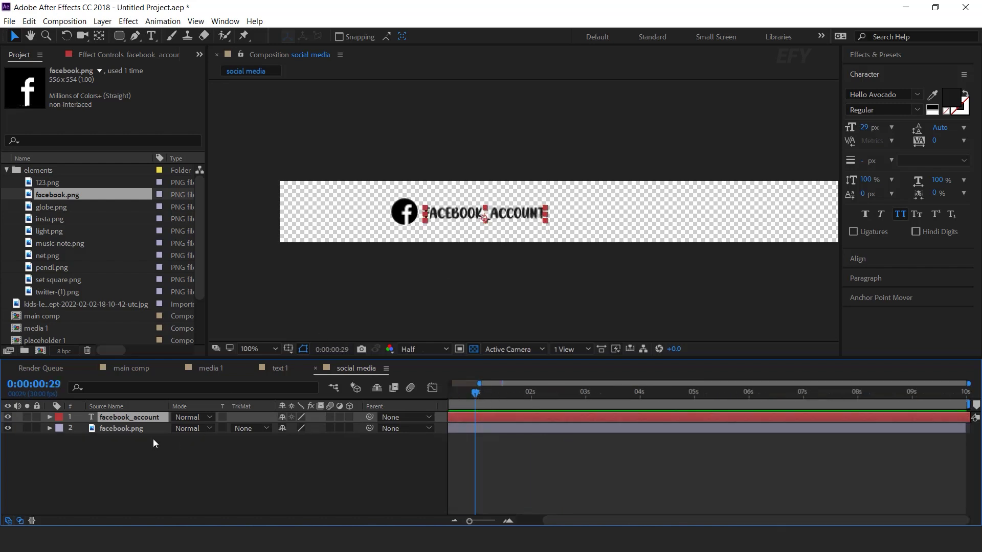
Step: Duplicate the Facebook icon and label layers, stack the copies above the originals and place them directly right of them in the composition
click(134, 428)
shift+click(125, 416)
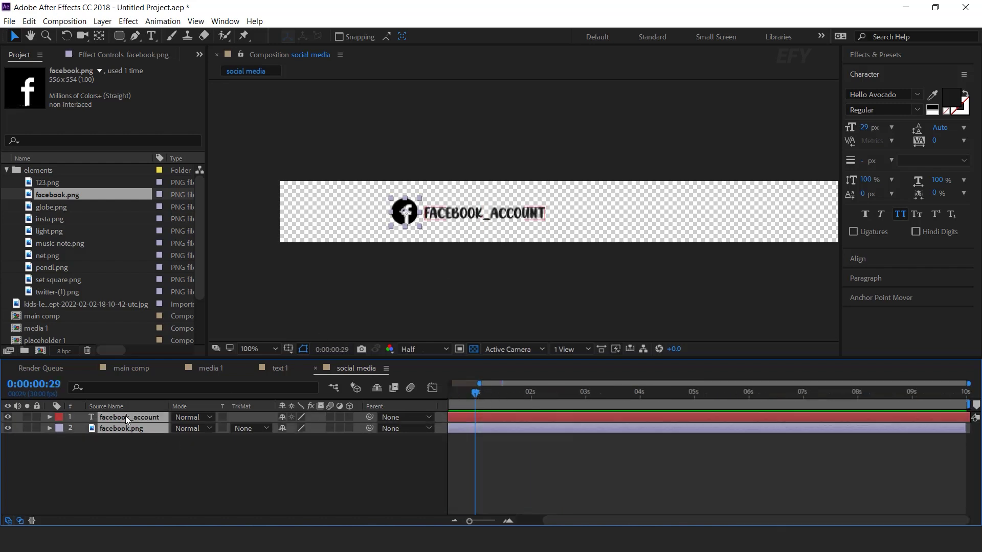
key(ctrl+d)
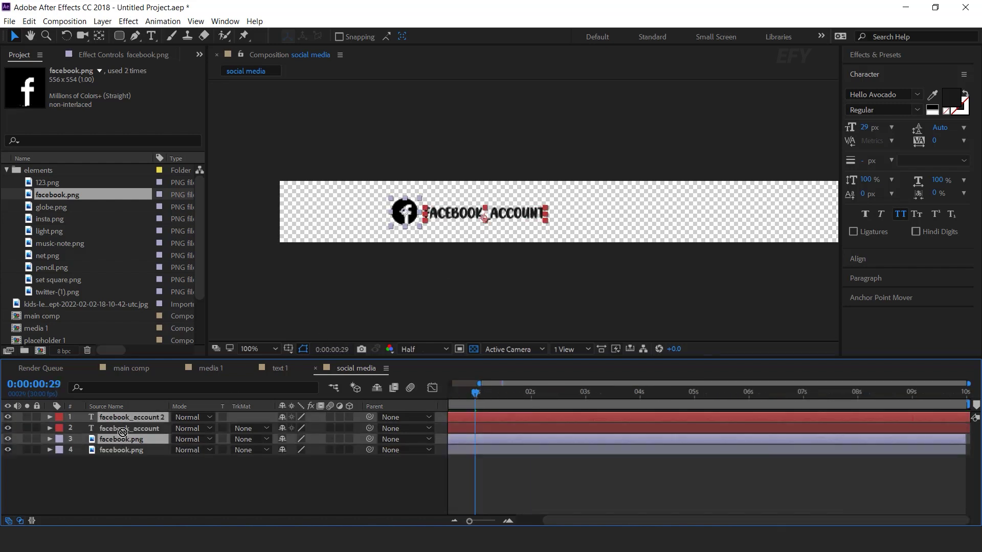
drag(123, 439, 122, 424)
drag(510, 213, 676, 221)
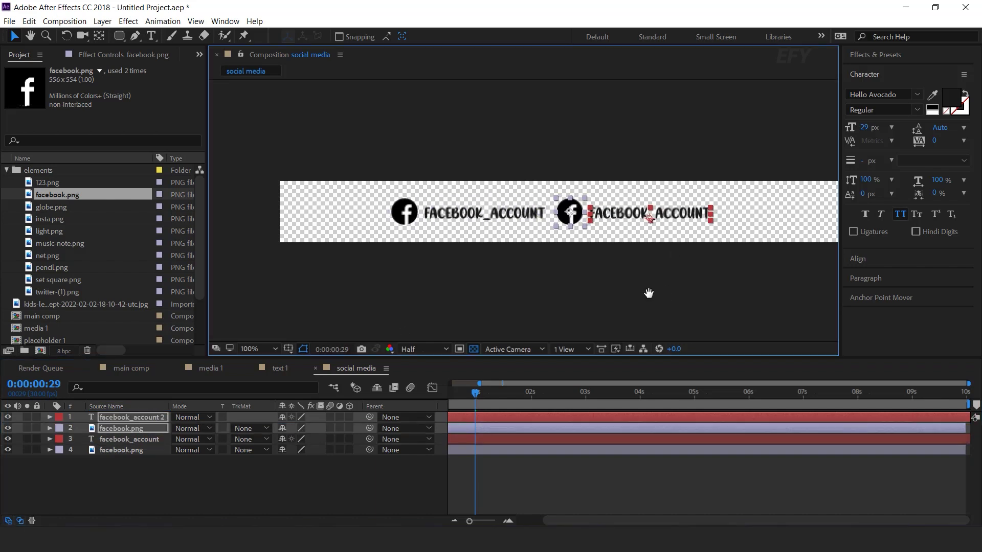
drag(649, 291, 587, 306)
click(365, 462)
Step: Replace the duplicated Facebook icon with twitter-(1).png and change its label to twitter_account
click(510, 224)
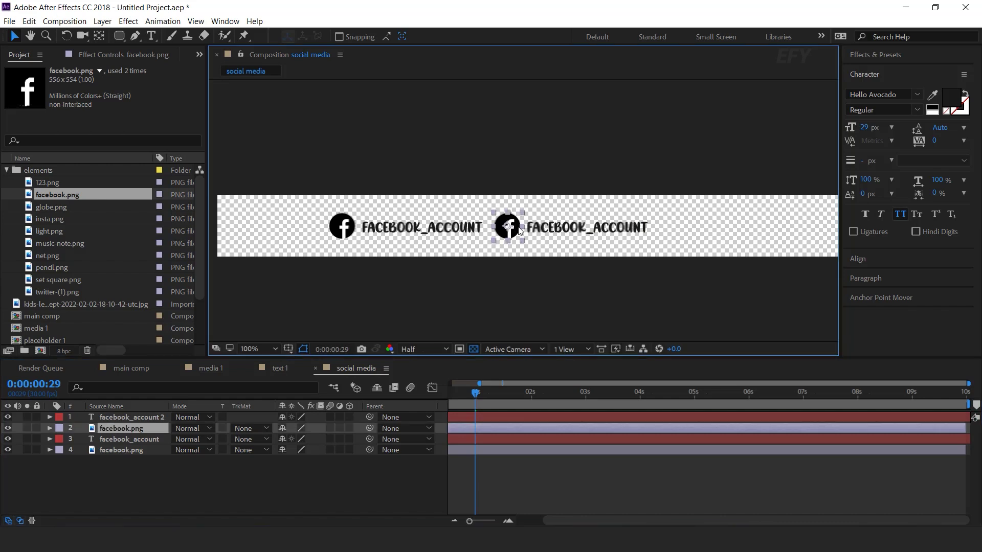
click(82, 292)
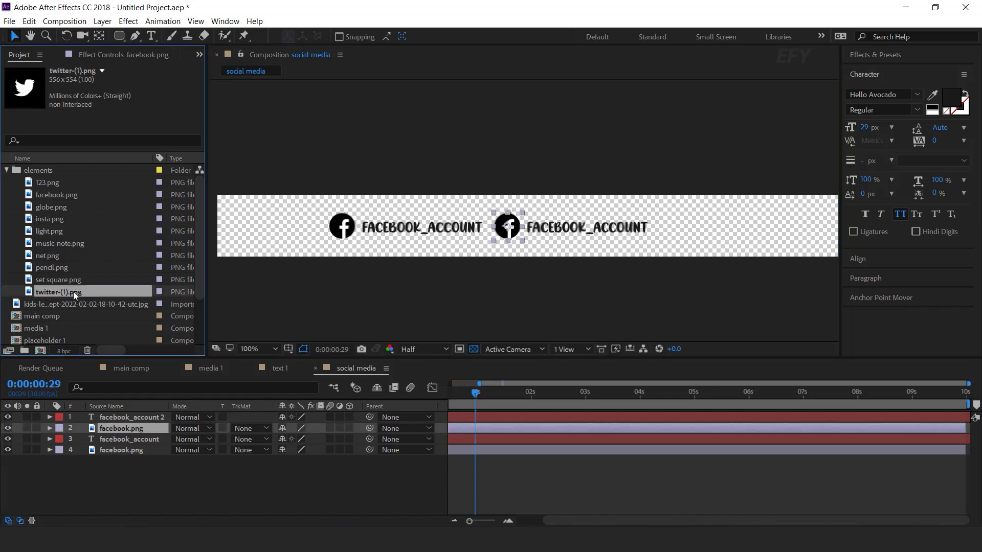
drag(140, 428, 140, 431)
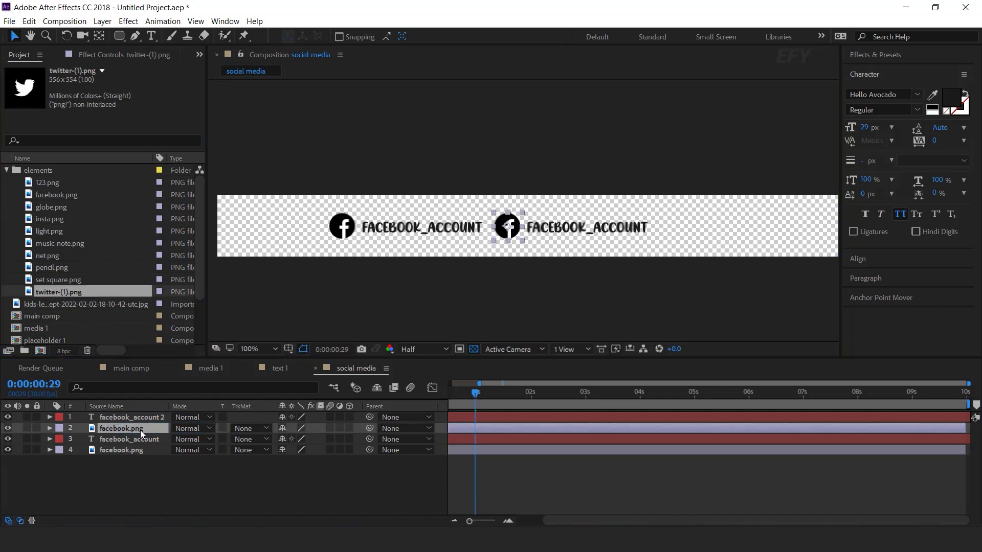
double_click(602, 233)
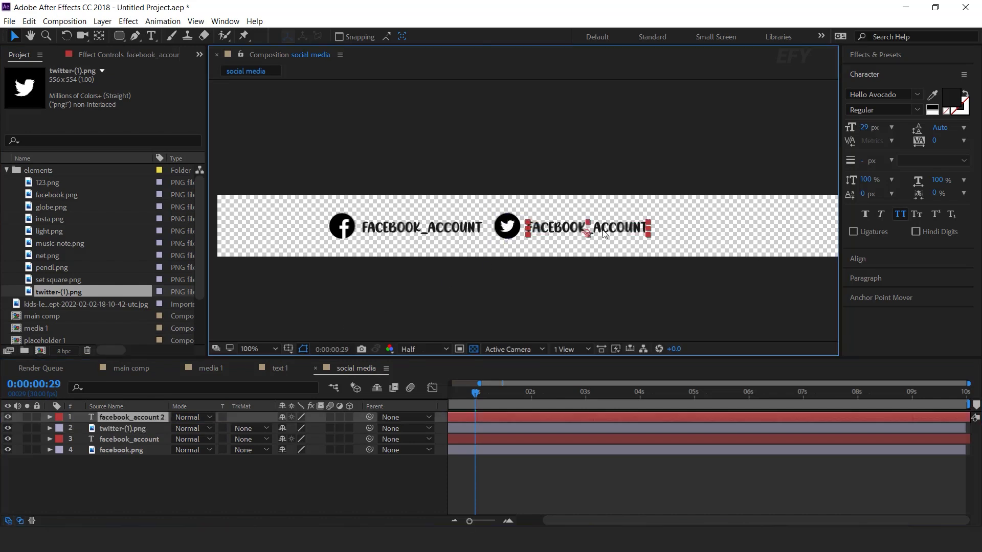
drag(588, 230, 534, 253)
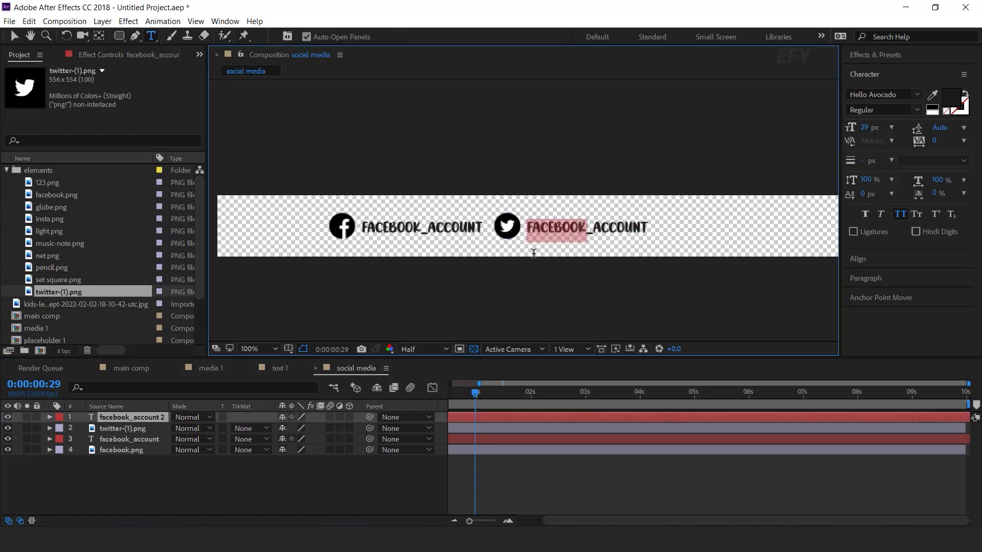
text(twitter)
click(537, 410)
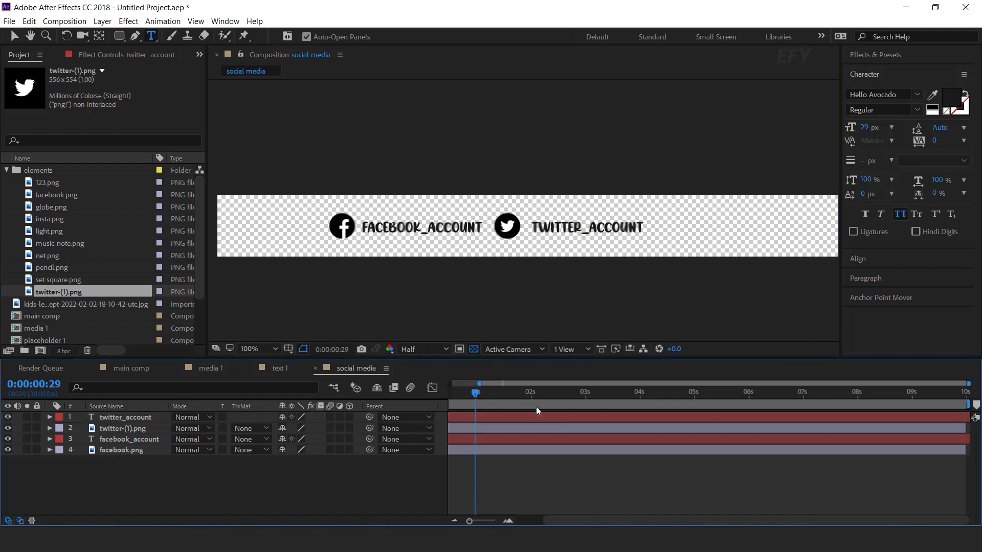
Step: Nudge twitter_account closer to its icon, start both Twitter layers later than the Facebook layers, and preview the animation
click(532, 523)
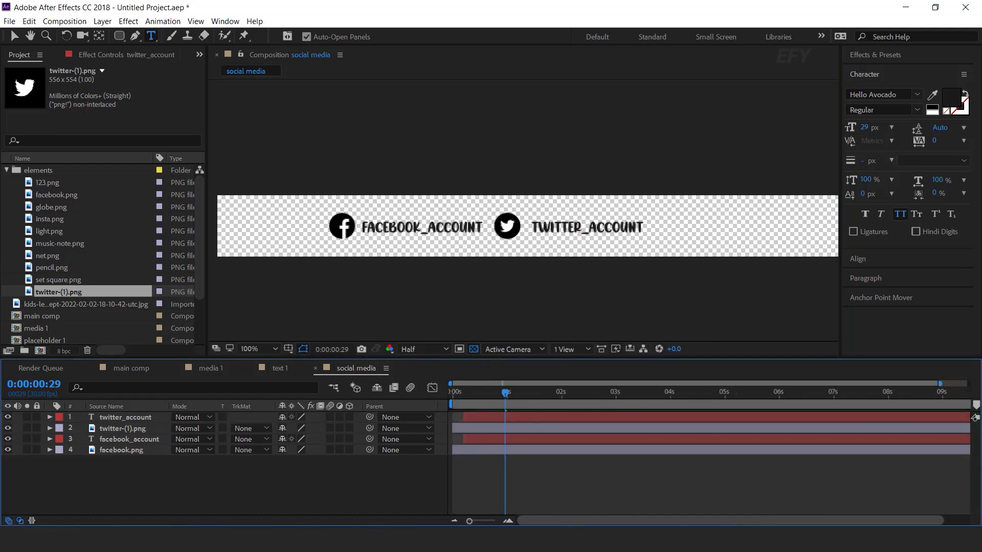
click(569, 231)
shift+click(486, 429)
drag(476, 429, 497, 428)
drag(463, 396, 431, 404)
key(space)
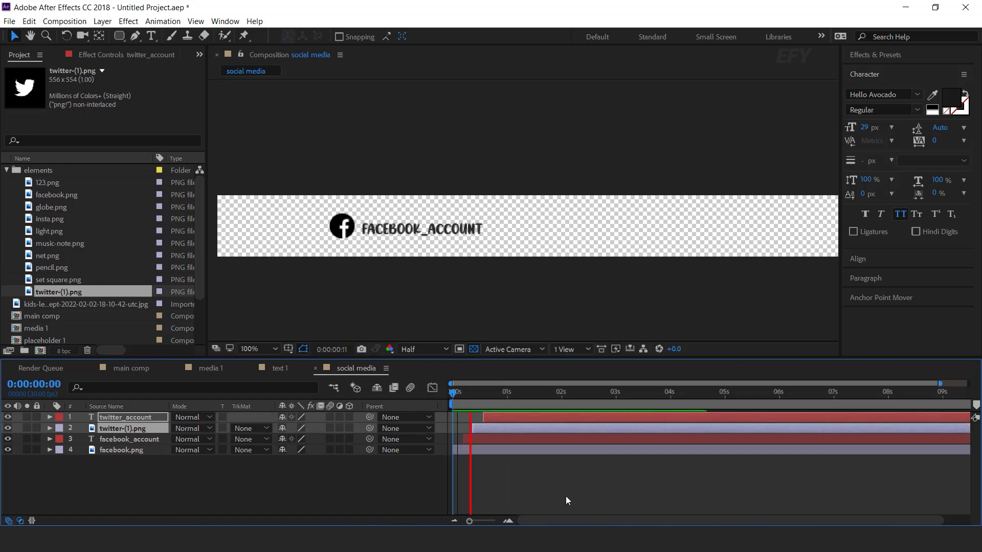
key(space)
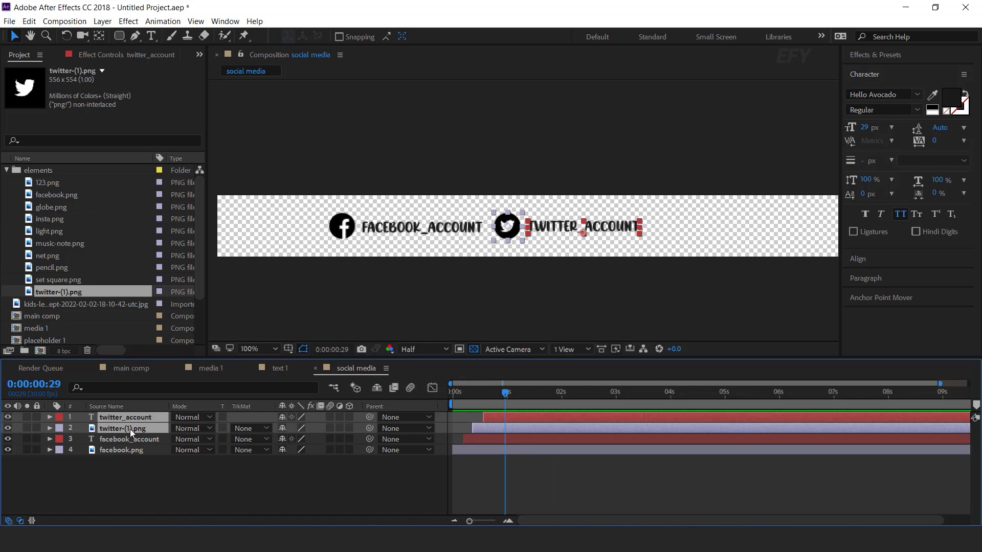
Step: Duplicate the Twitter icon and label, place the copies to their right and start them later in the timeline
key(ctrl+d)
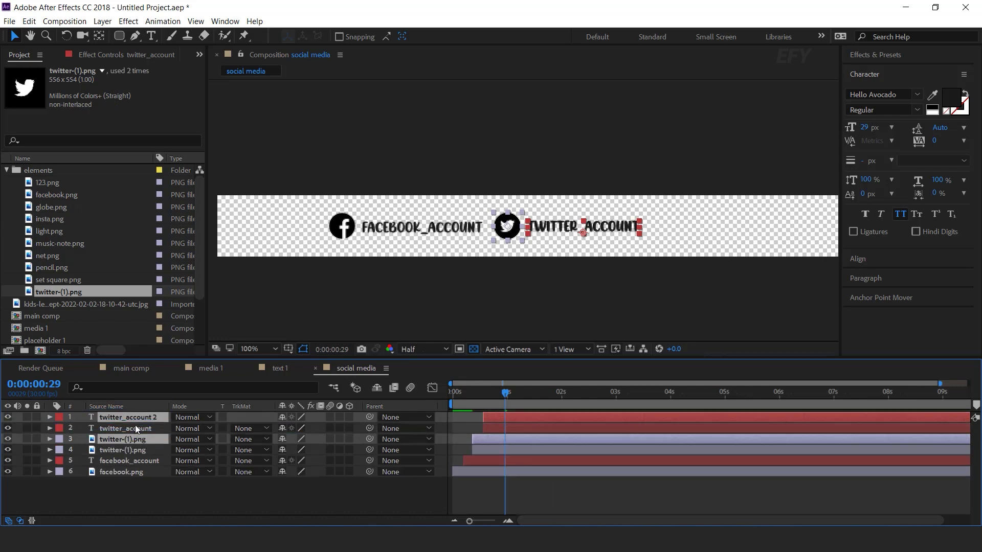
drag(135, 440, 135, 424)
drag(566, 227, 722, 227)
drag(539, 426, 559, 426)
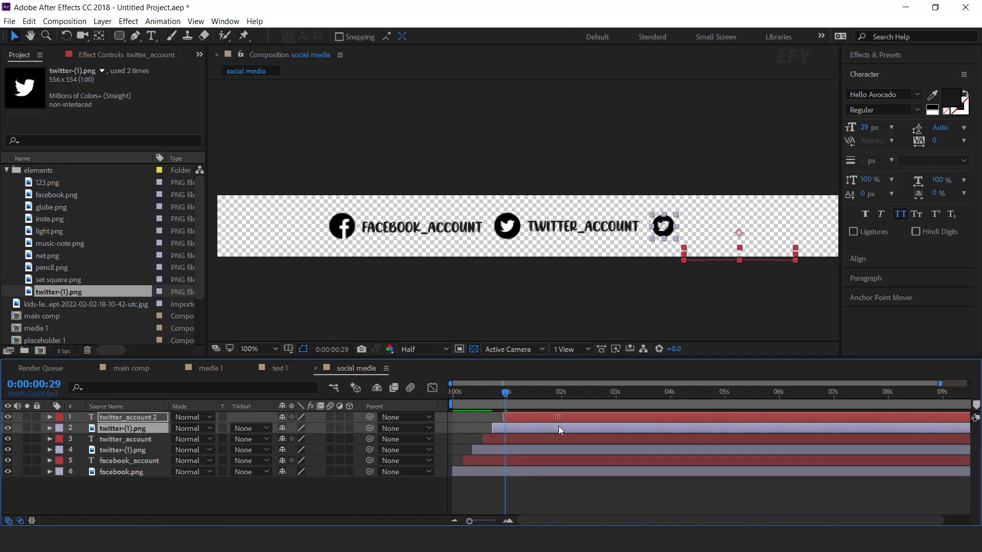
Step: Replace the duplicated Twitter icon with insta.png and change its label to Instagram_account
drag(506, 391, 578, 392)
drag(51, 222, 142, 430)
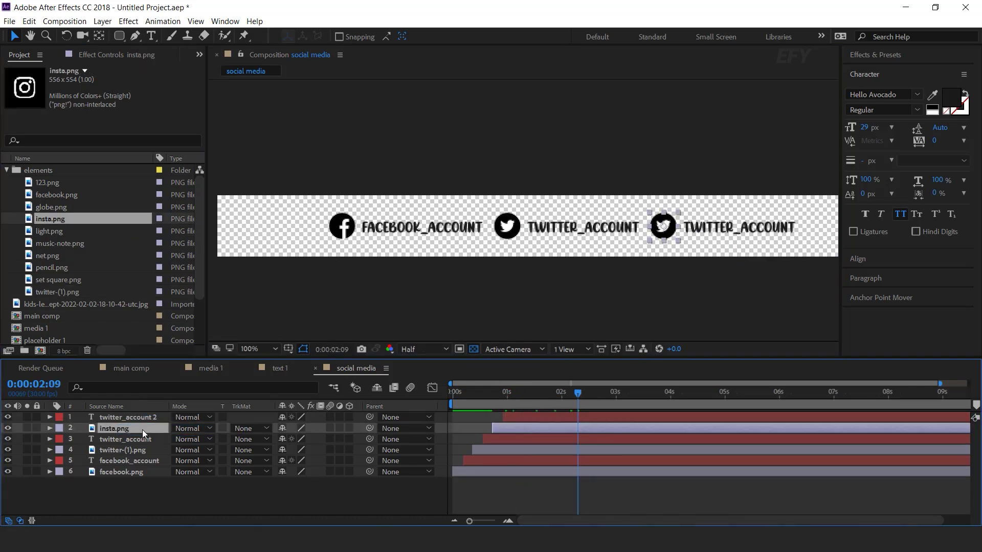
double_click(736, 227)
drag(736, 228, 682, 227)
text(Instagram)
click(14, 36)
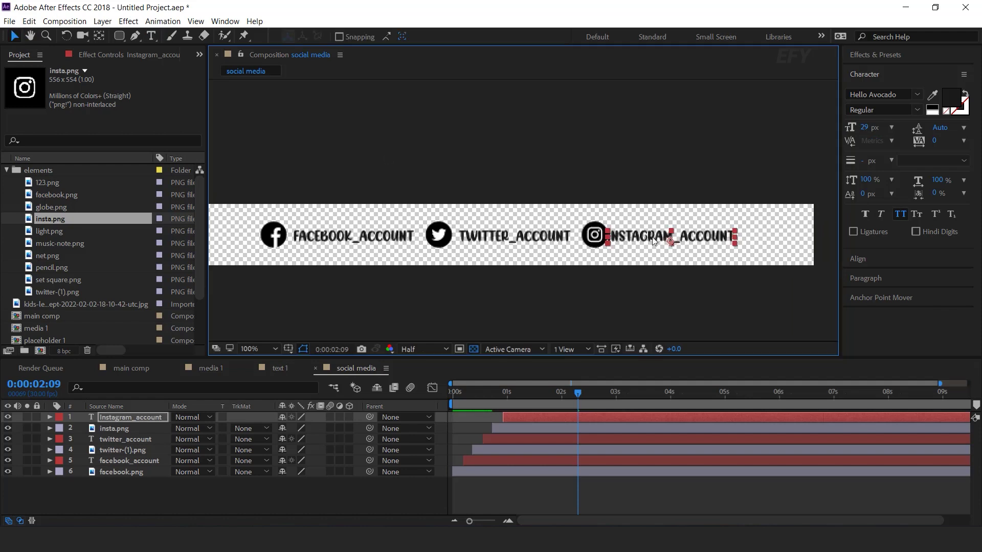
Step: Preview the complete social media bar animation from the first frame
click(544, 487)
drag(467, 392, 452, 393)
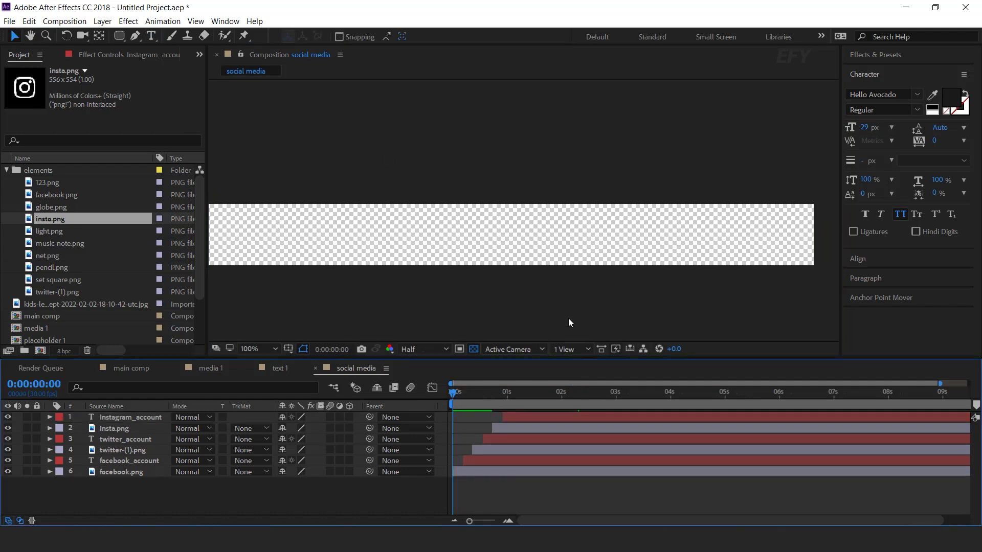
key(space)
drag(570, 310, 578, 309)
key(space)
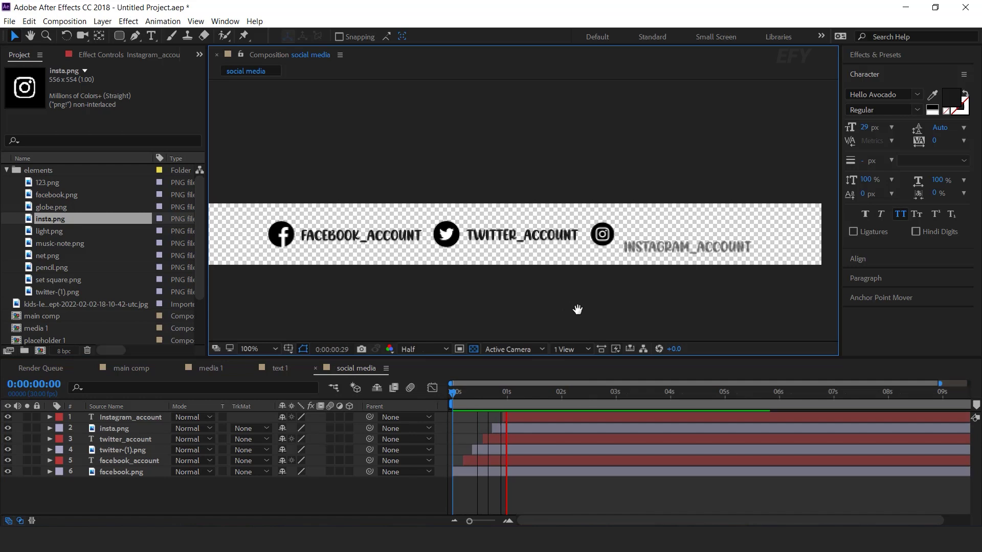
click(467, 397)
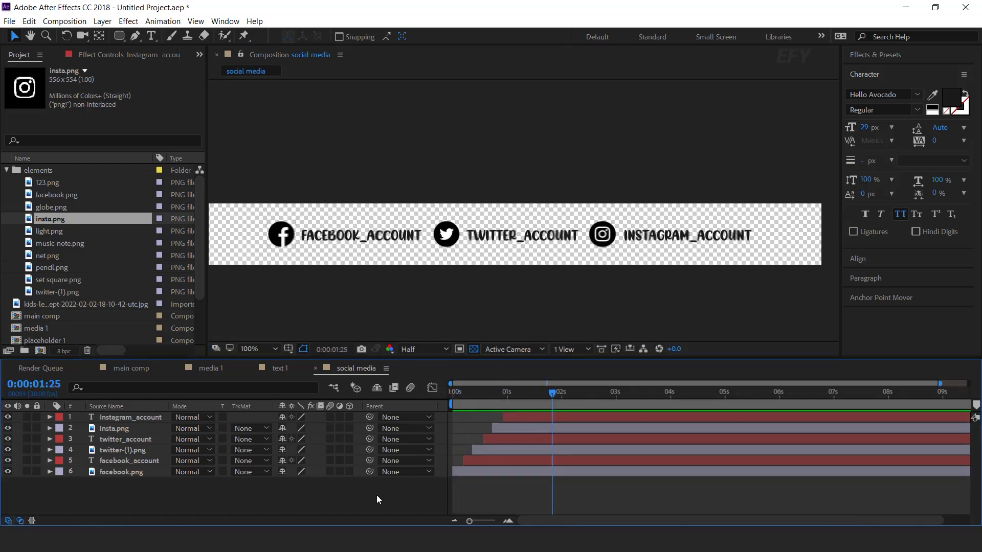
Step: Add the social media composition as the top layer of main comp and place it along the scene's bottom edge
click(124, 371)
click(6, 170)
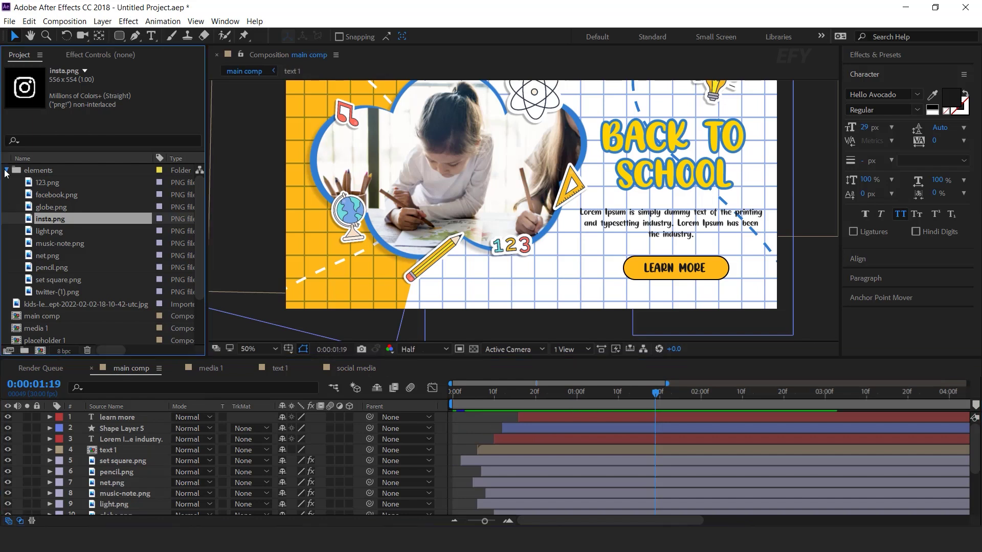
click(17, 245)
drag(124, 388, 137, 416)
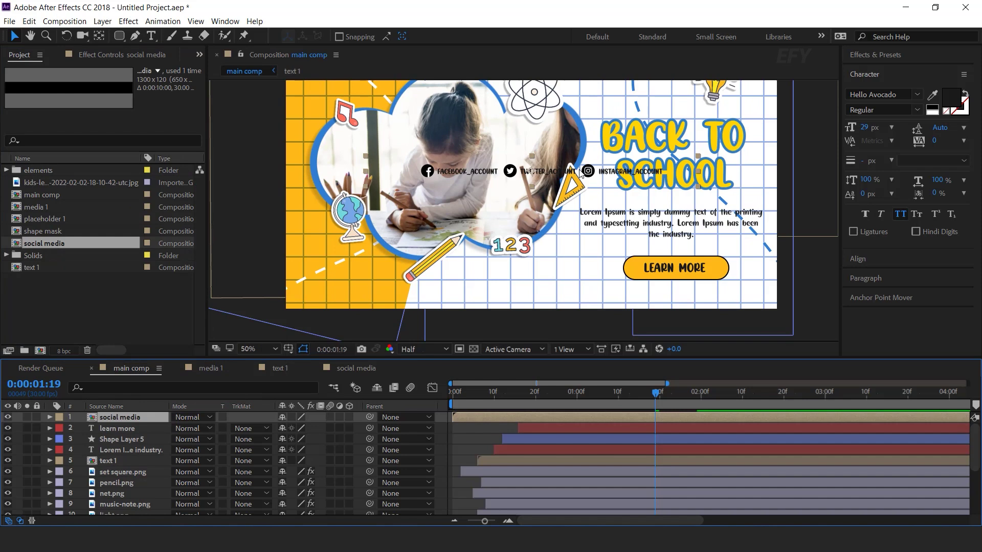
drag(580, 174, 563, 300)
Step: Shift the social media layer to start at about frame 12 and preview main comp from the beginning
drag(499, 419, 526, 415)
key(minus)
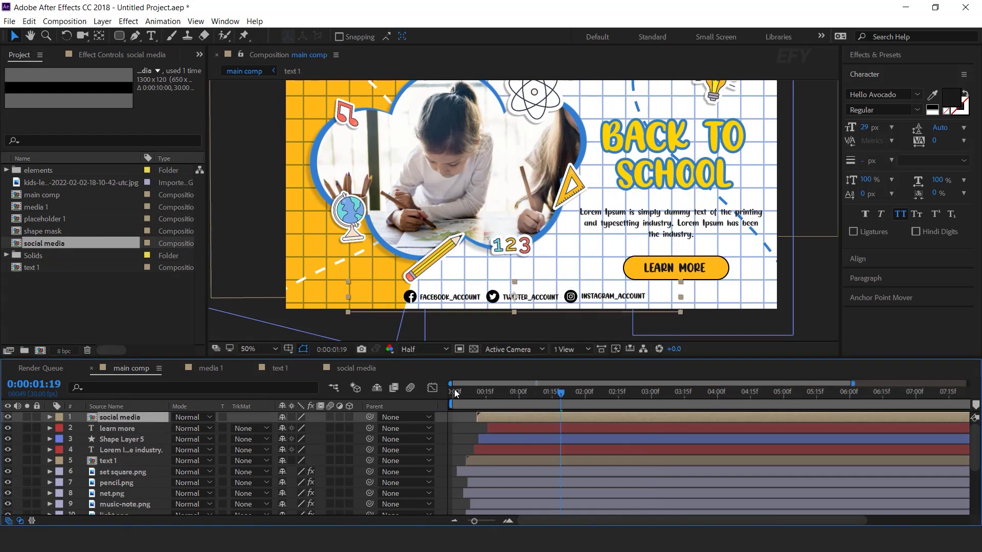
click(455, 391)
key(space)
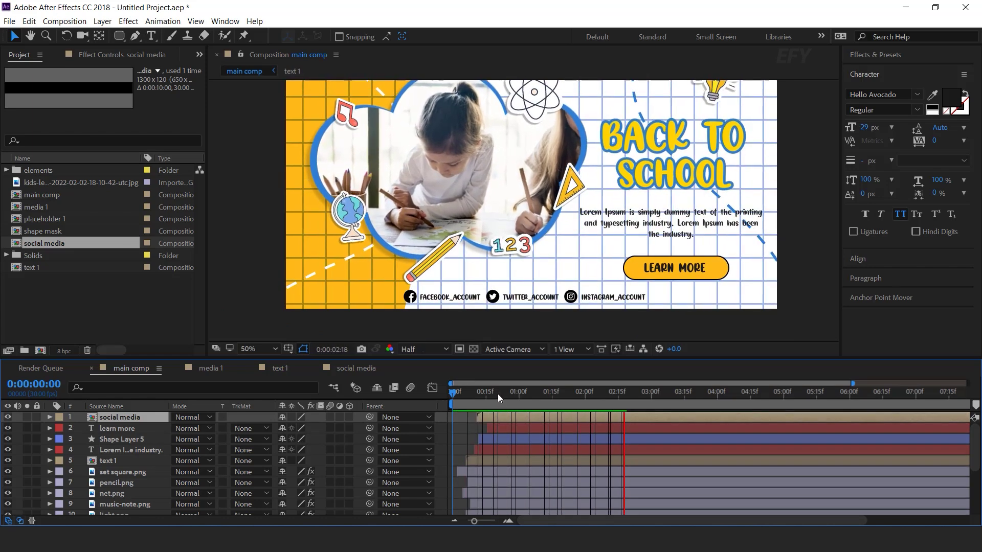
Step: Draw a rectangle on a new shape layer in main comp, large enough to extend beyond every edge of the frame
drag(495, 392, 674, 373)
scroll(617, 267, down, 2)
scroll(610, 221, up, 2)
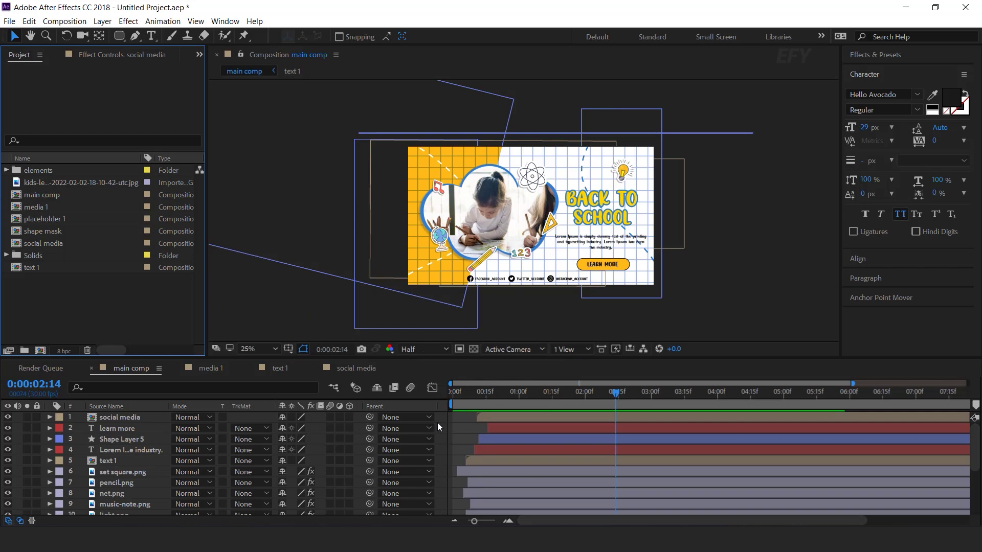
drag(119, 36, 175, 38)
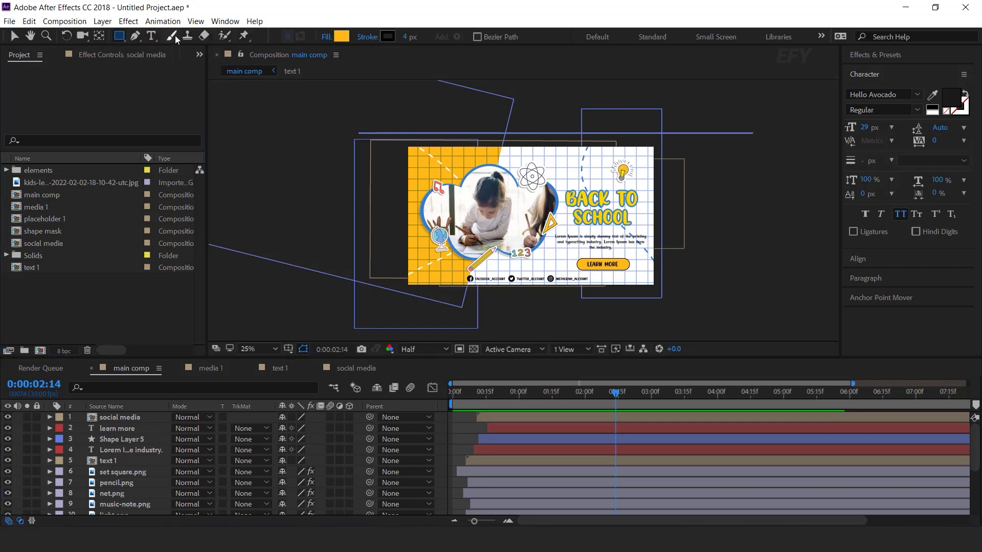
key(comma)
drag(398, 142, 666, 278)
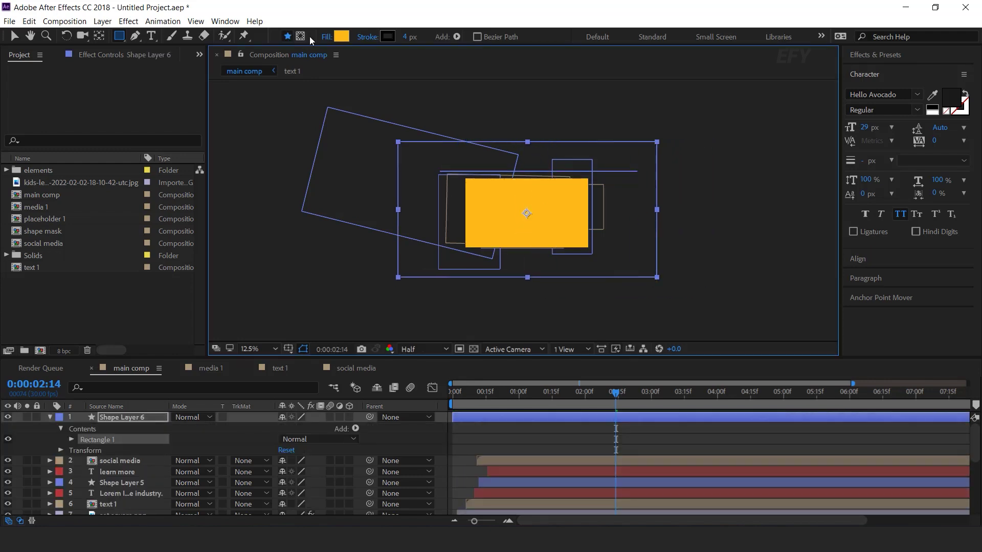
Step: Set the new rectangle's stroke to none and its fill color to white, FFFFFF
click(367, 36)
click(147, 85)
click(196, 160)
click(342, 37)
drag(61, 204, 2, 163)
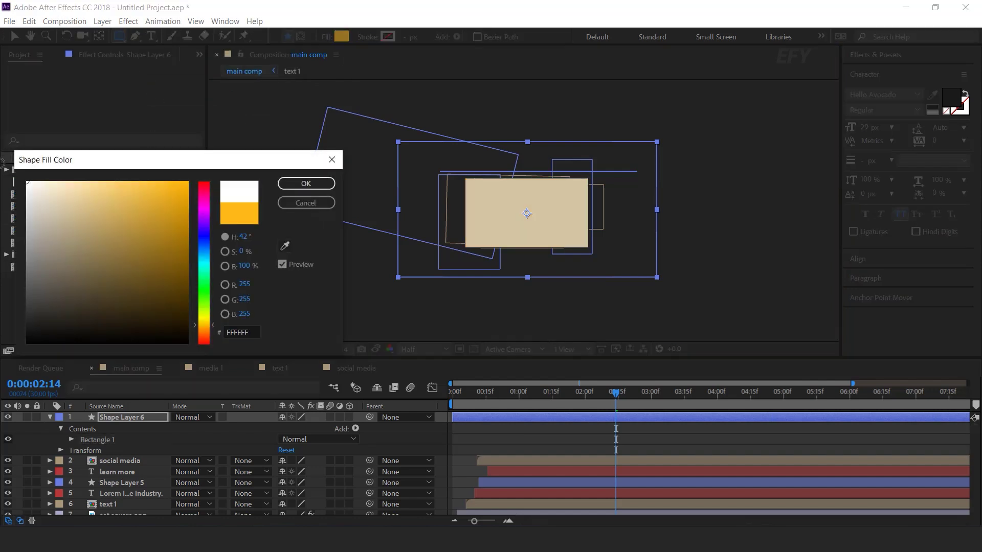
click(306, 183)
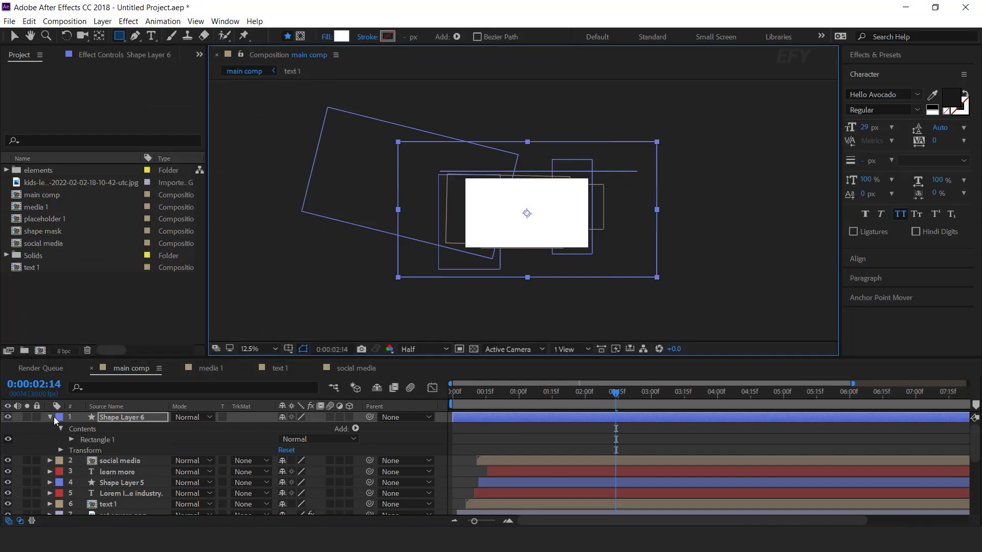
Step: Set the Skew of Rectangle 1 in Shape Layer 6 to 12 so its sides slant
click(71, 439)
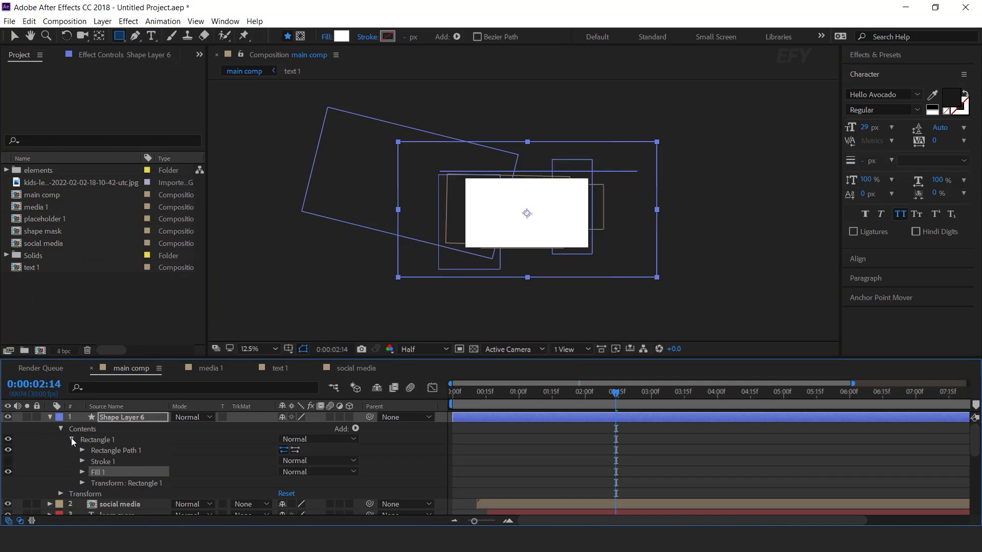
click(82, 483)
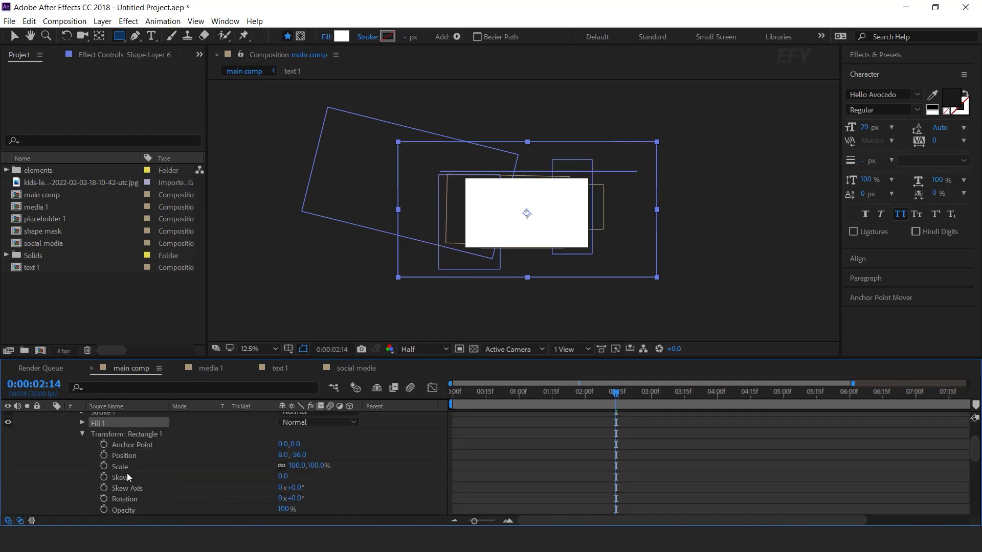
drag(285, 478, 297, 485)
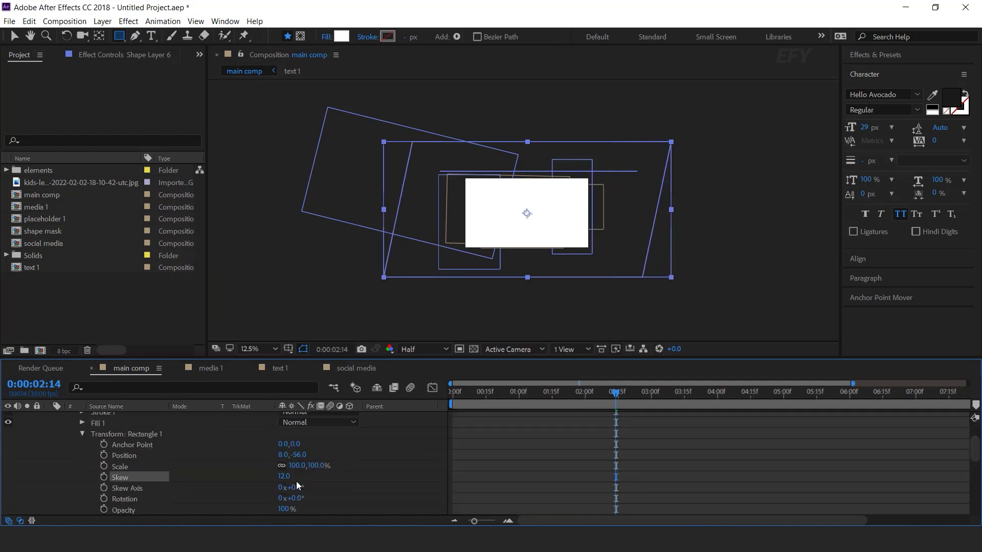
key(v)
Step: Keyframe Shape Layer 6's position from 4288, 540 outside the frame's right edge at frame 0 to 960, 540 at 1 second
key(=)
drag(521, 394, 545, 398)
click(541, 393)
click(586, 394)
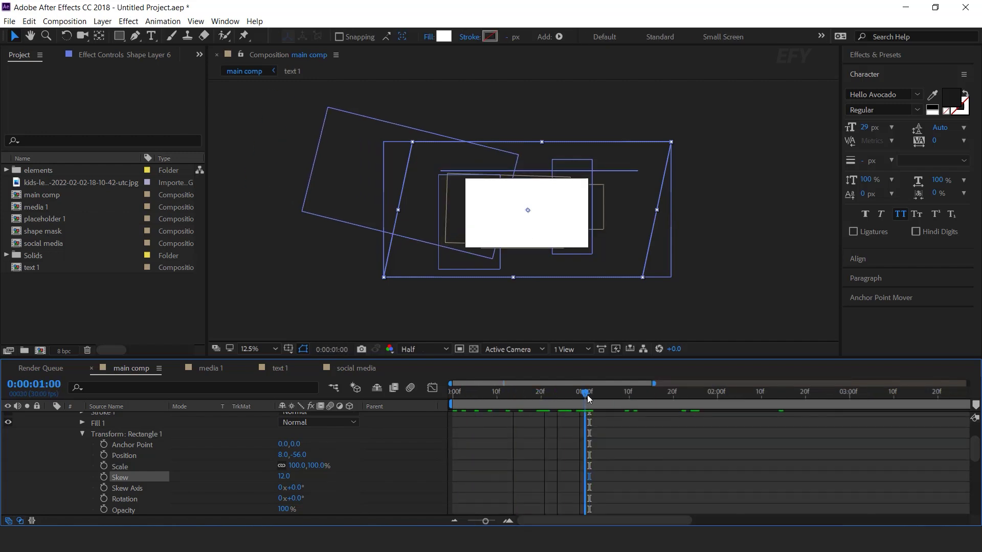
scroll(125, 450, up, 3)
click(130, 416)
key(p)
click(81, 428)
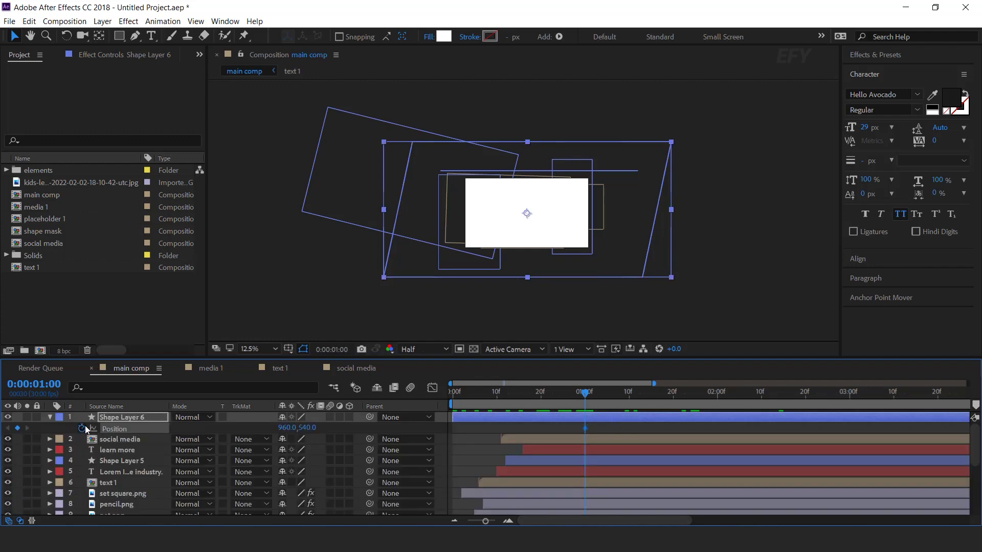
key(Home)
drag(421, 265, 623, 276)
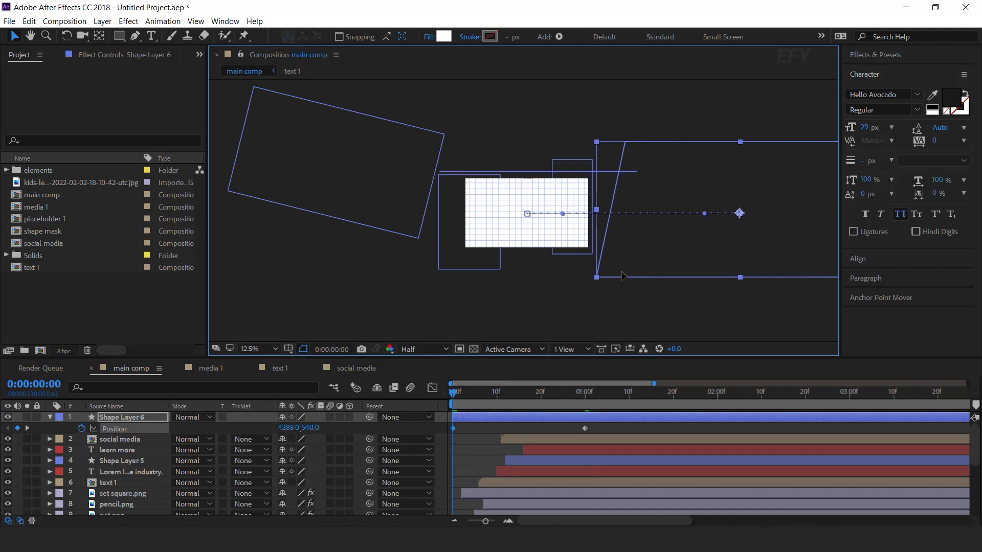
Step: Apply Easy Ease to Shape Layer 6's position keyframes, shape the speed curve to peak early, and preview the slide
click(603, 425)
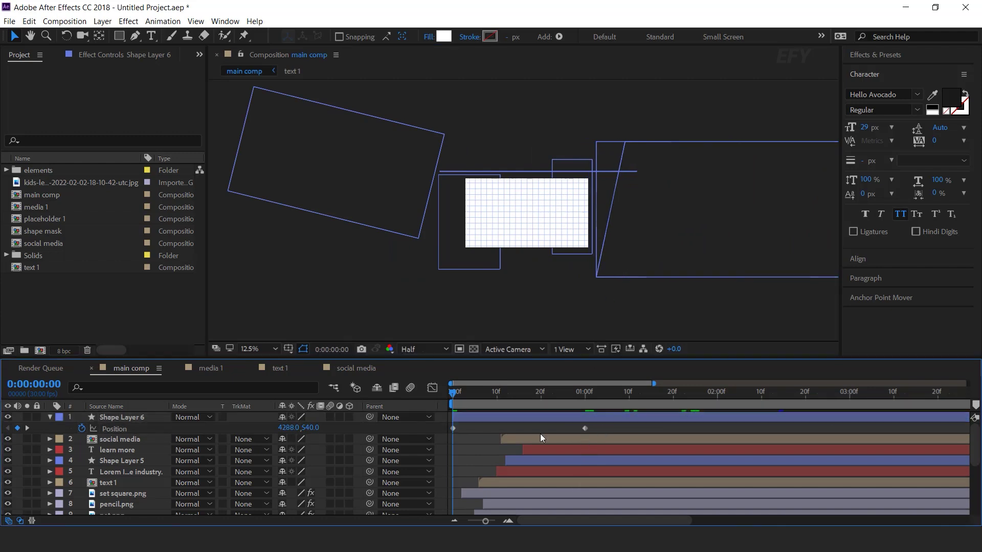
right_click(585, 428)
mouse_move(646, 427)
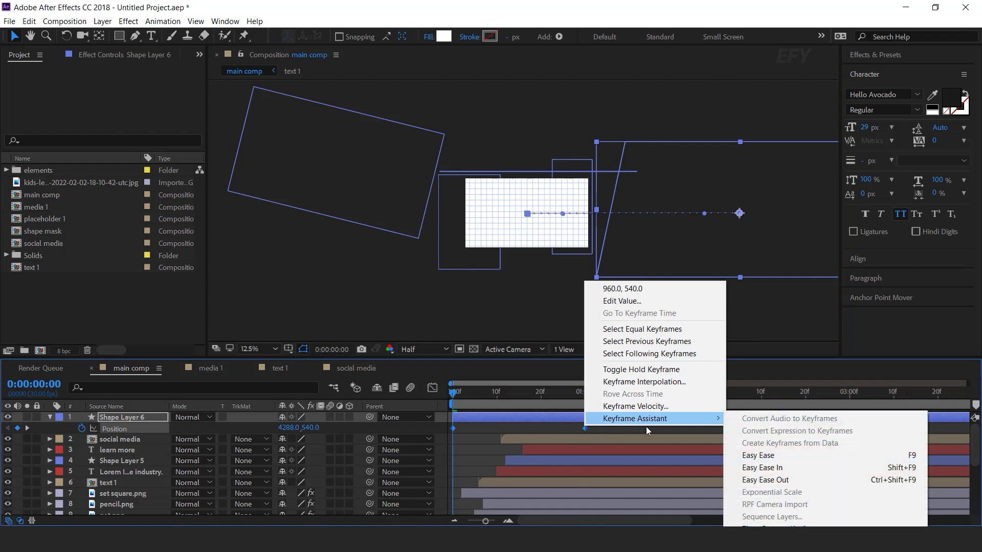
click(751, 455)
click(428, 388)
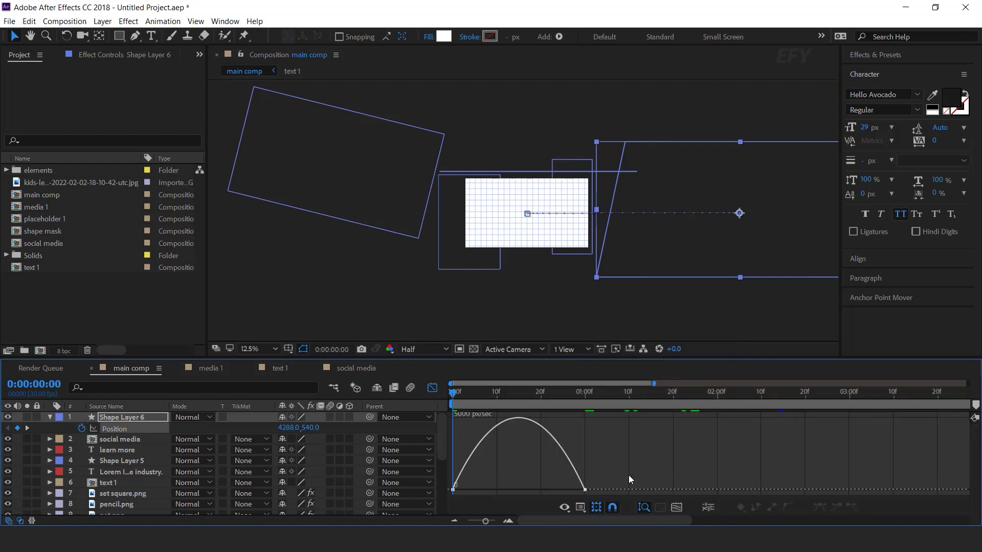
drag(521, 493, 518, 490)
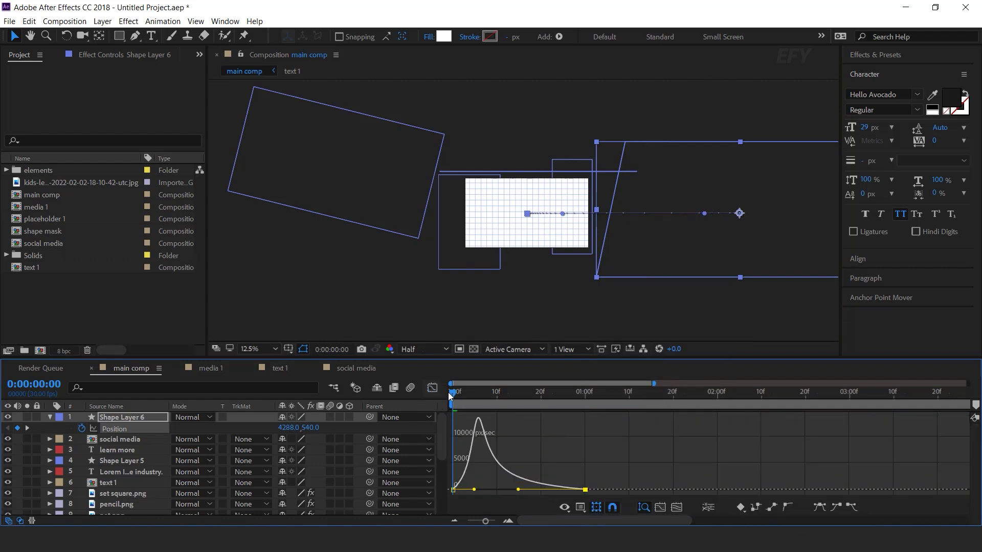
key(shift+F3)
key(space)
drag(484, 397, 550, 399)
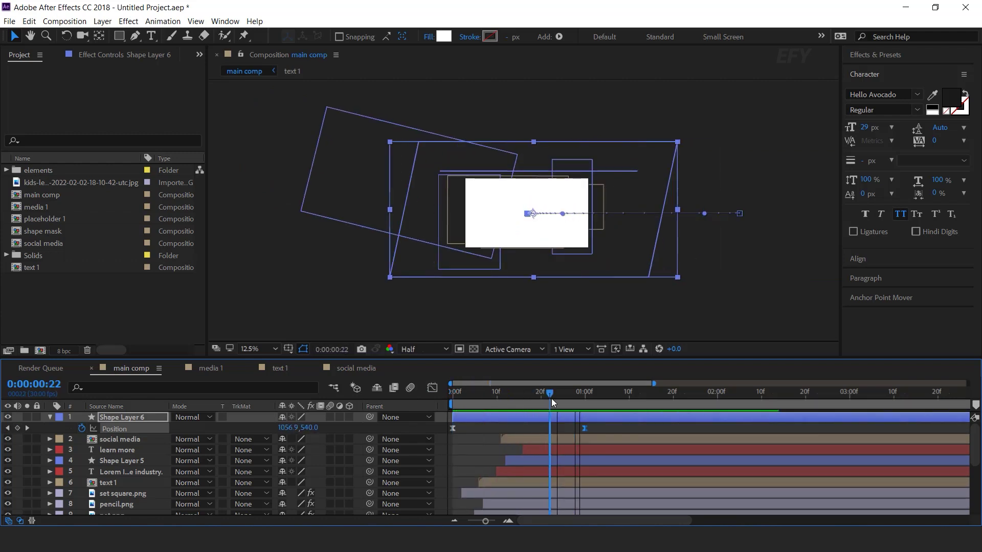
Step: Set Shape Layer 6's blending mode to Stencil Alpha and scrub through the opening reveal
click(141, 417)
click(200, 419)
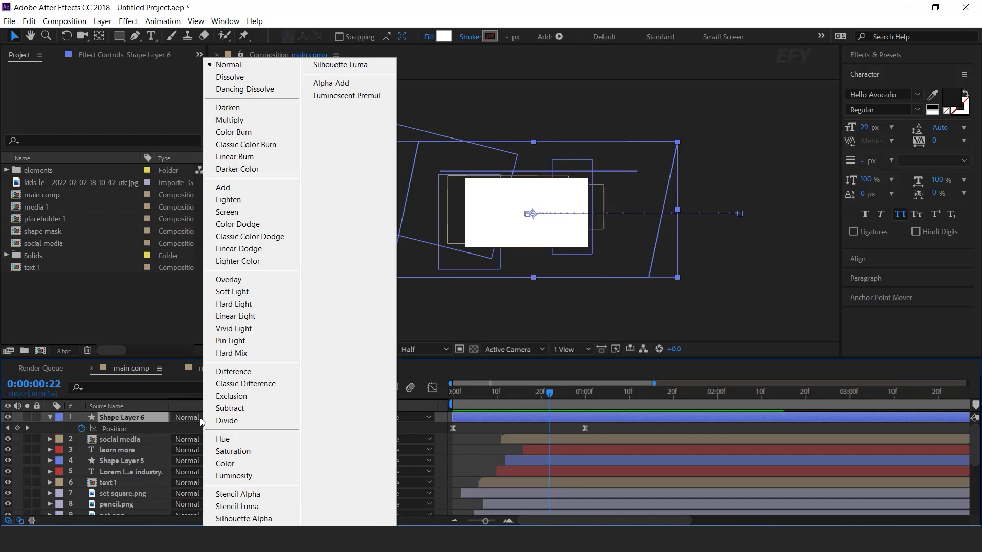
click(252, 496)
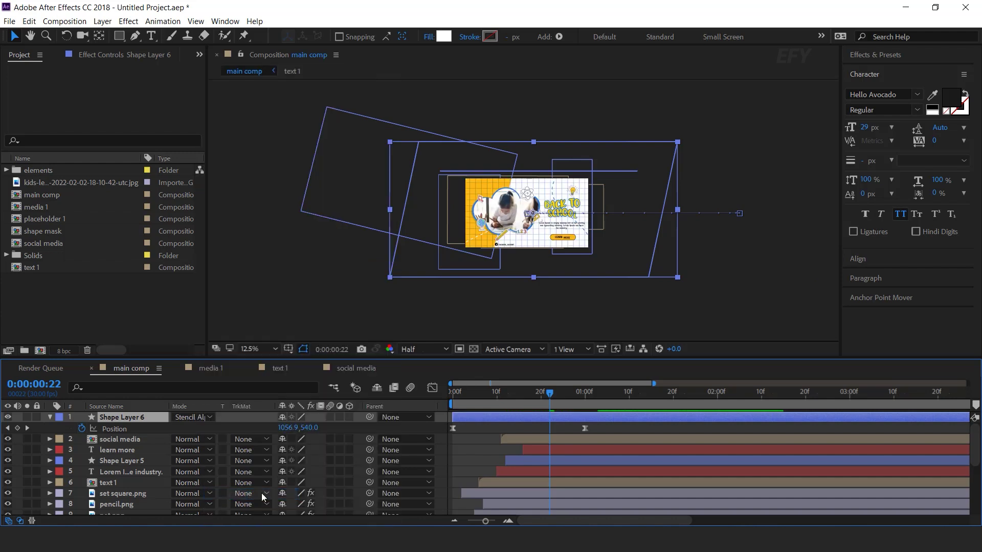
click(456, 392)
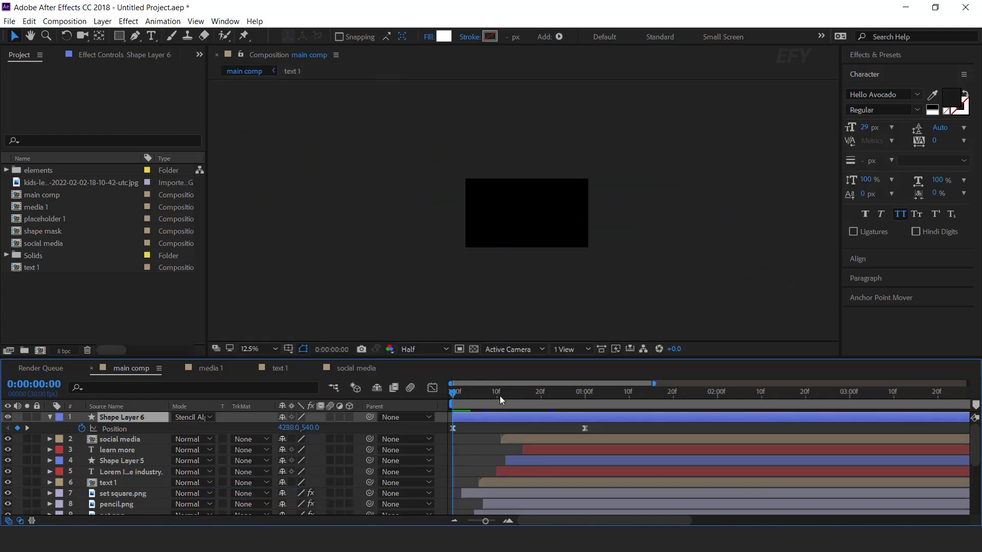
drag(498, 397, 575, 403)
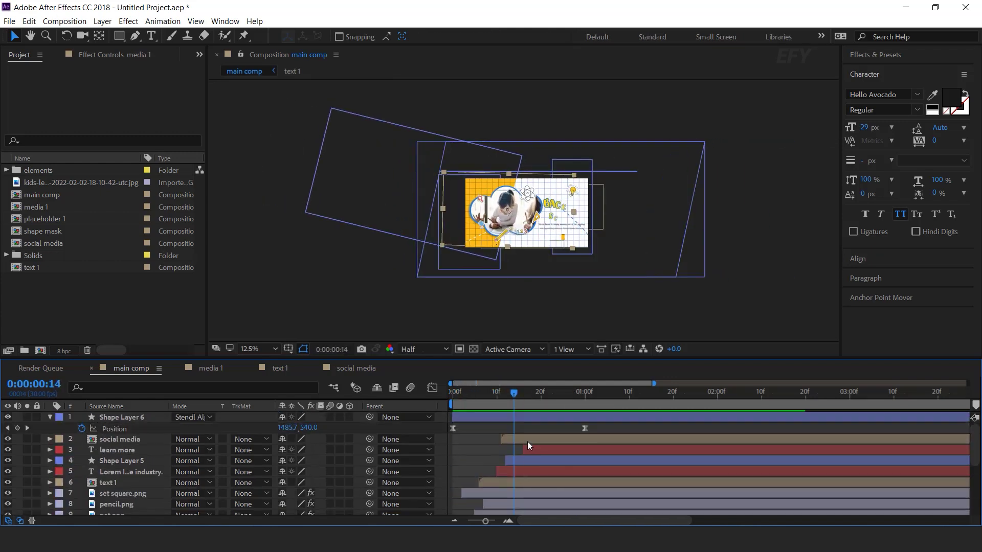
Step: Select the layers from social media down to media 1 and shift them together about 12 frames later
shift+click(527, 441)
scroll(531, 463, down, 3)
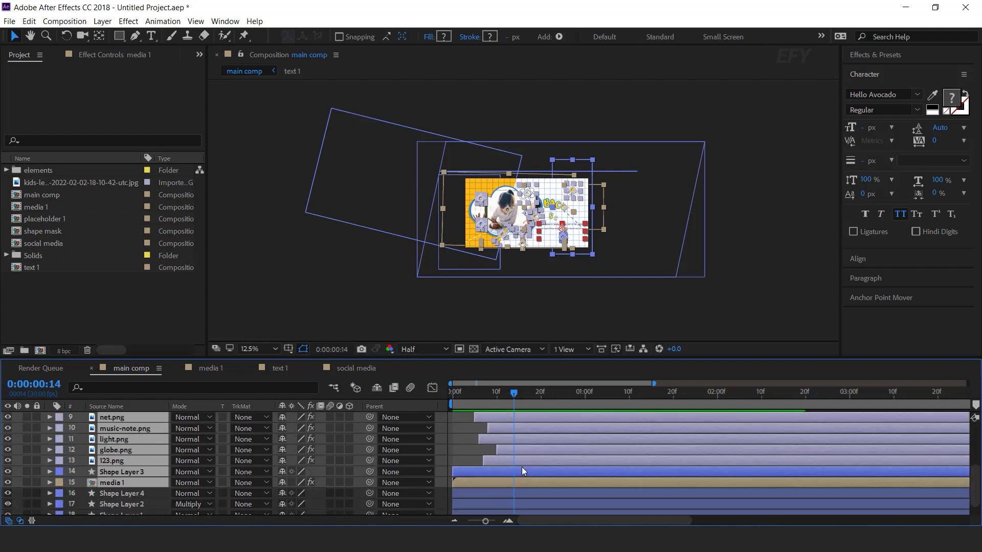
drag(501, 480, 556, 483)
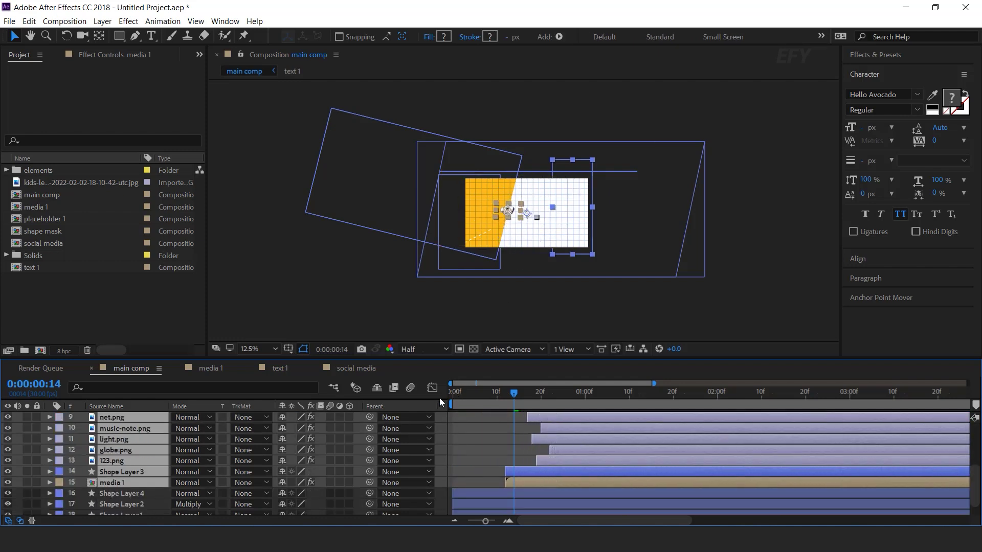
Step: Preview main comp from the first frame and scrub through the opening reveal and delayed element animations
key(space)
scroll(656, 263, up, 1)
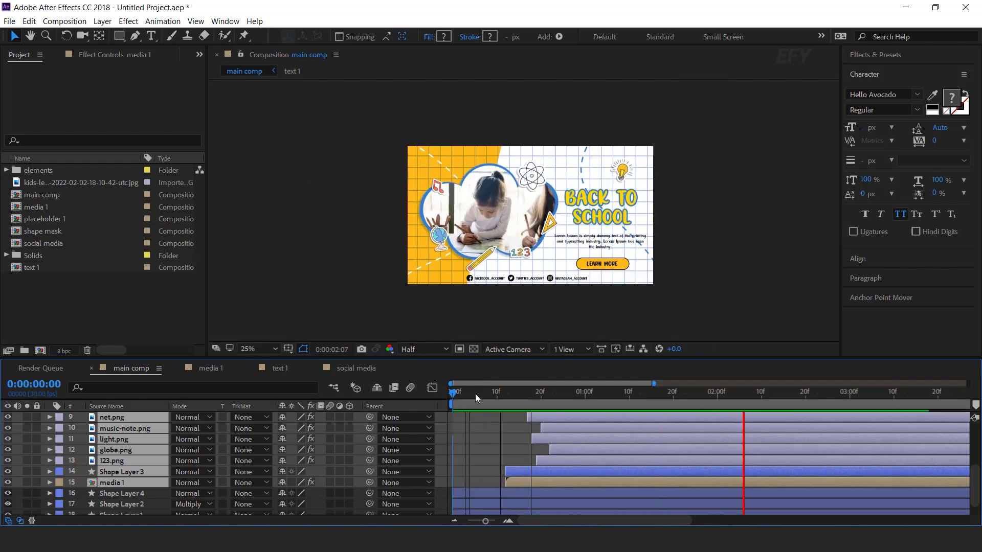
drag(473, 393, 604, 407)
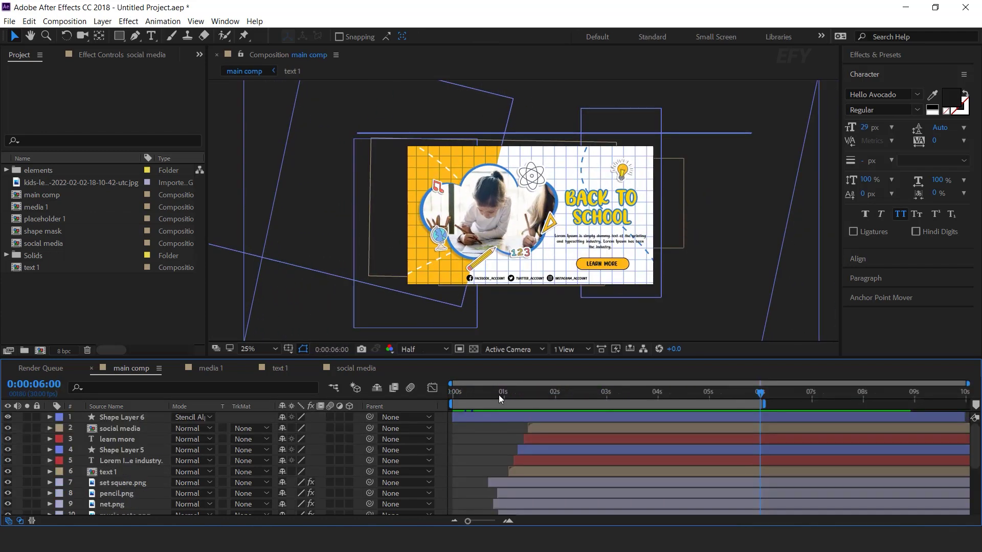
drag(498, 395, 637, 394)
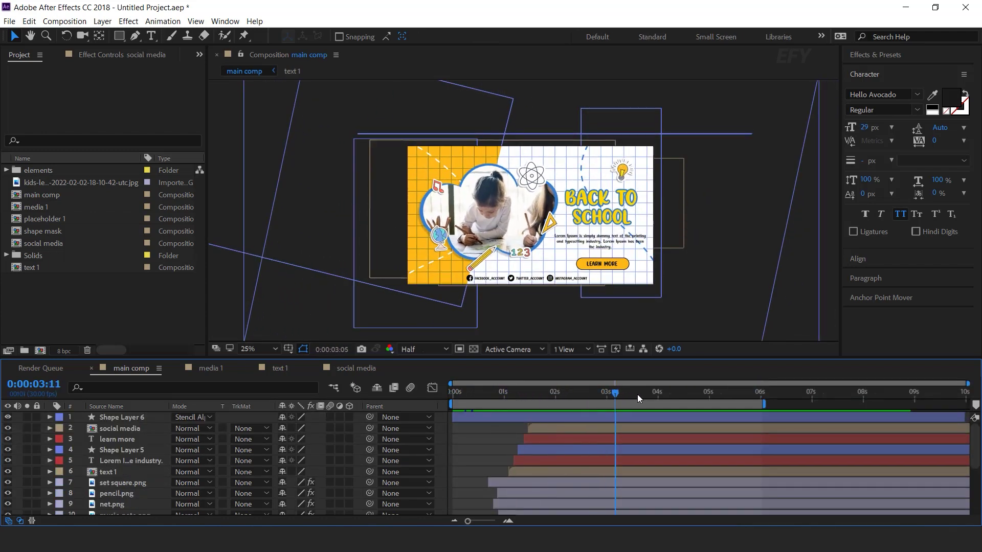